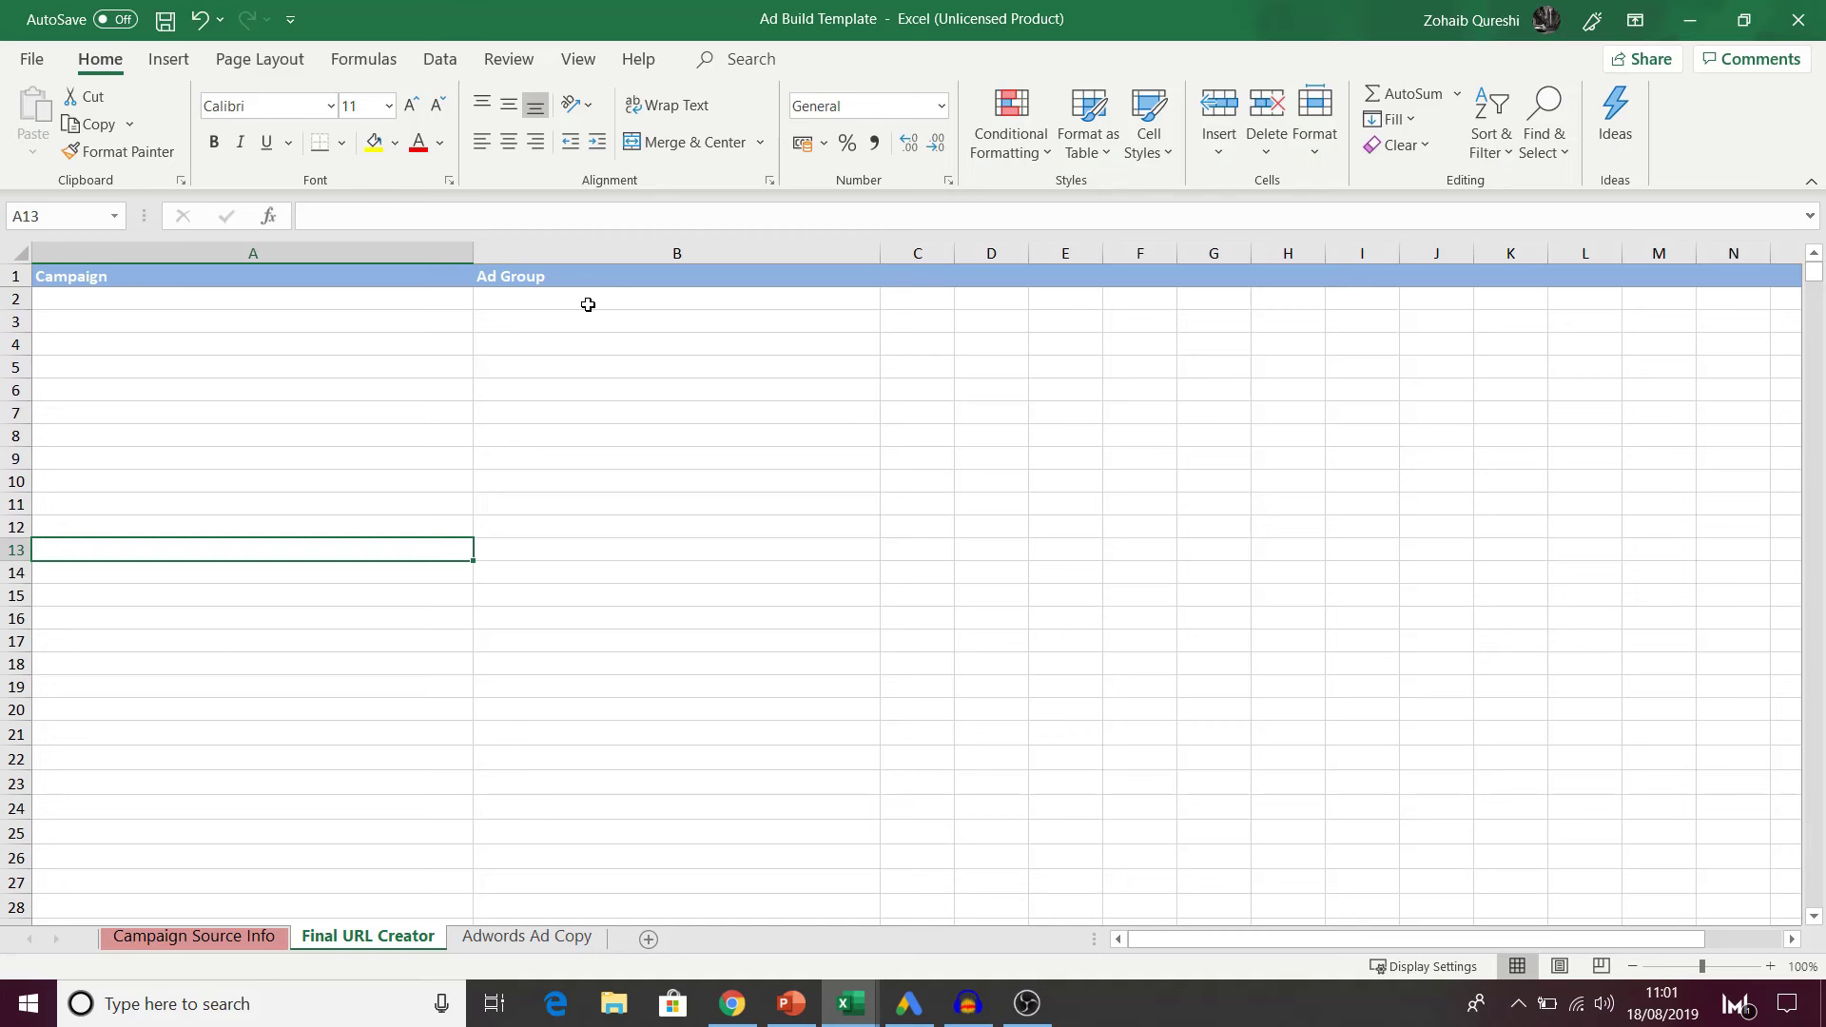
Step: Show all Ad Qty values in the Adwords Ad Copy sheet by selecting every value in that column's filter
click(501, 935)
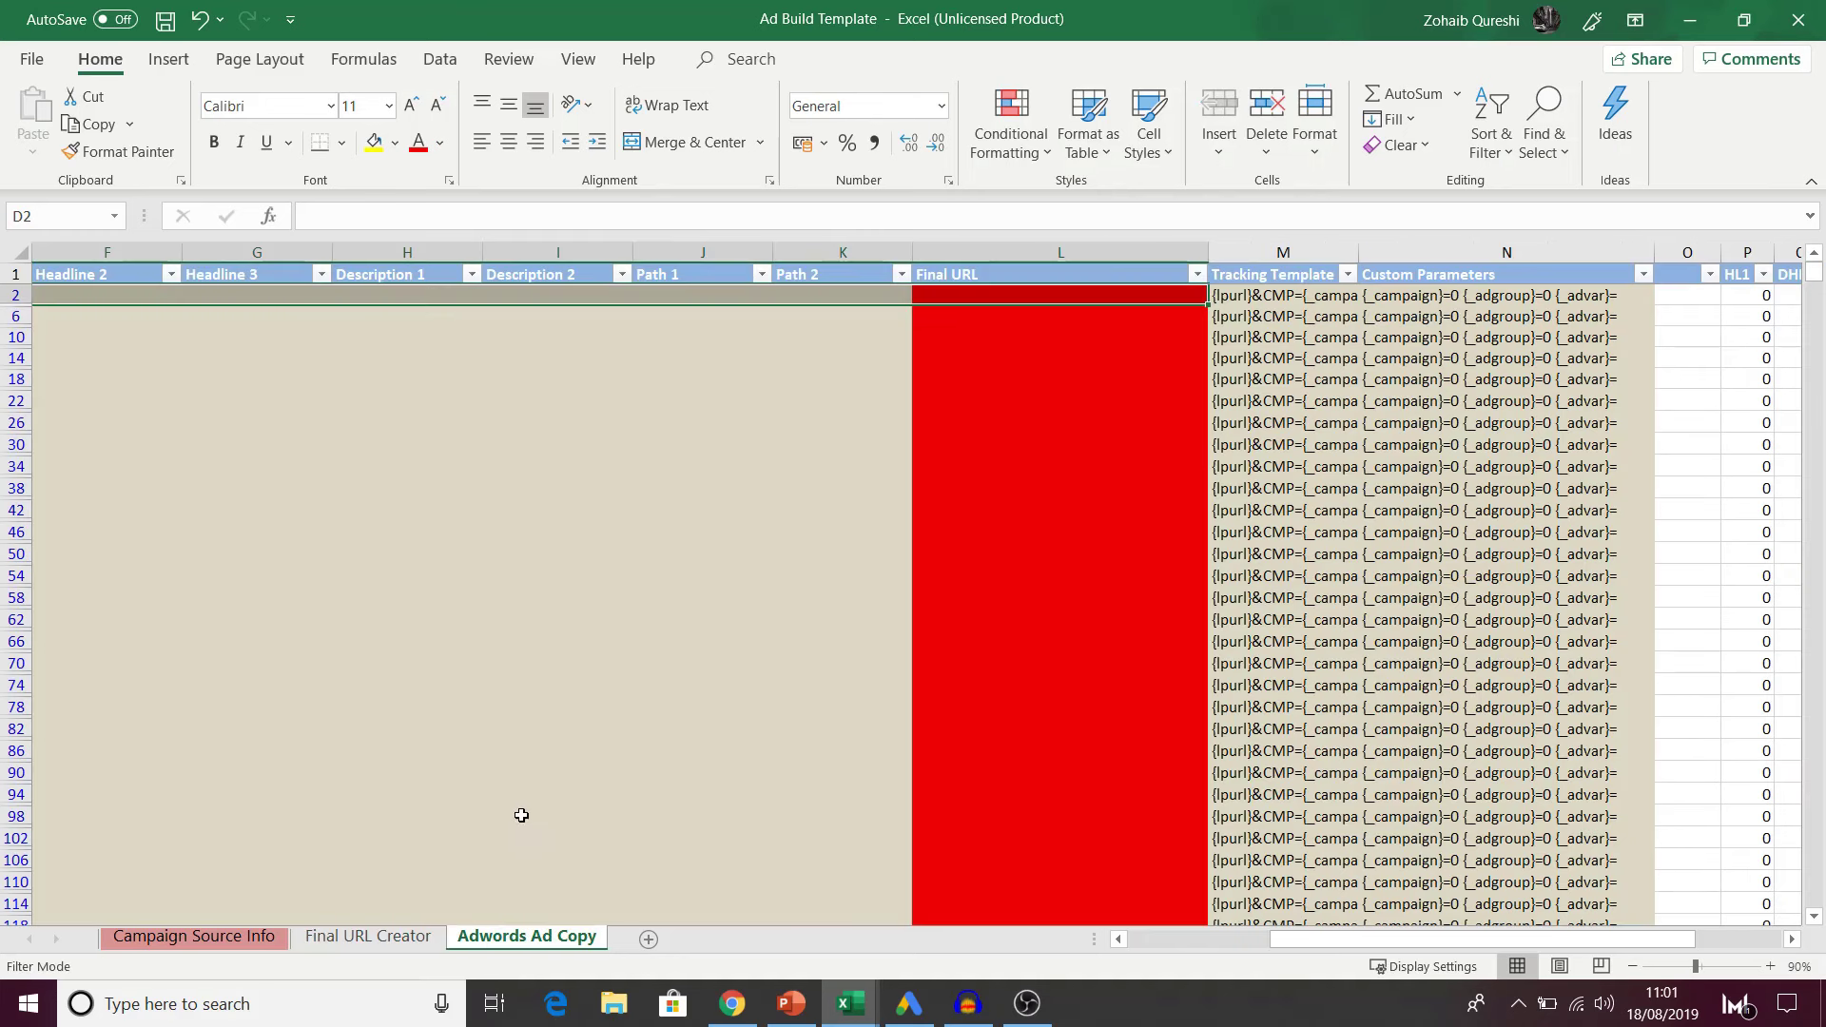
click(533, 312)
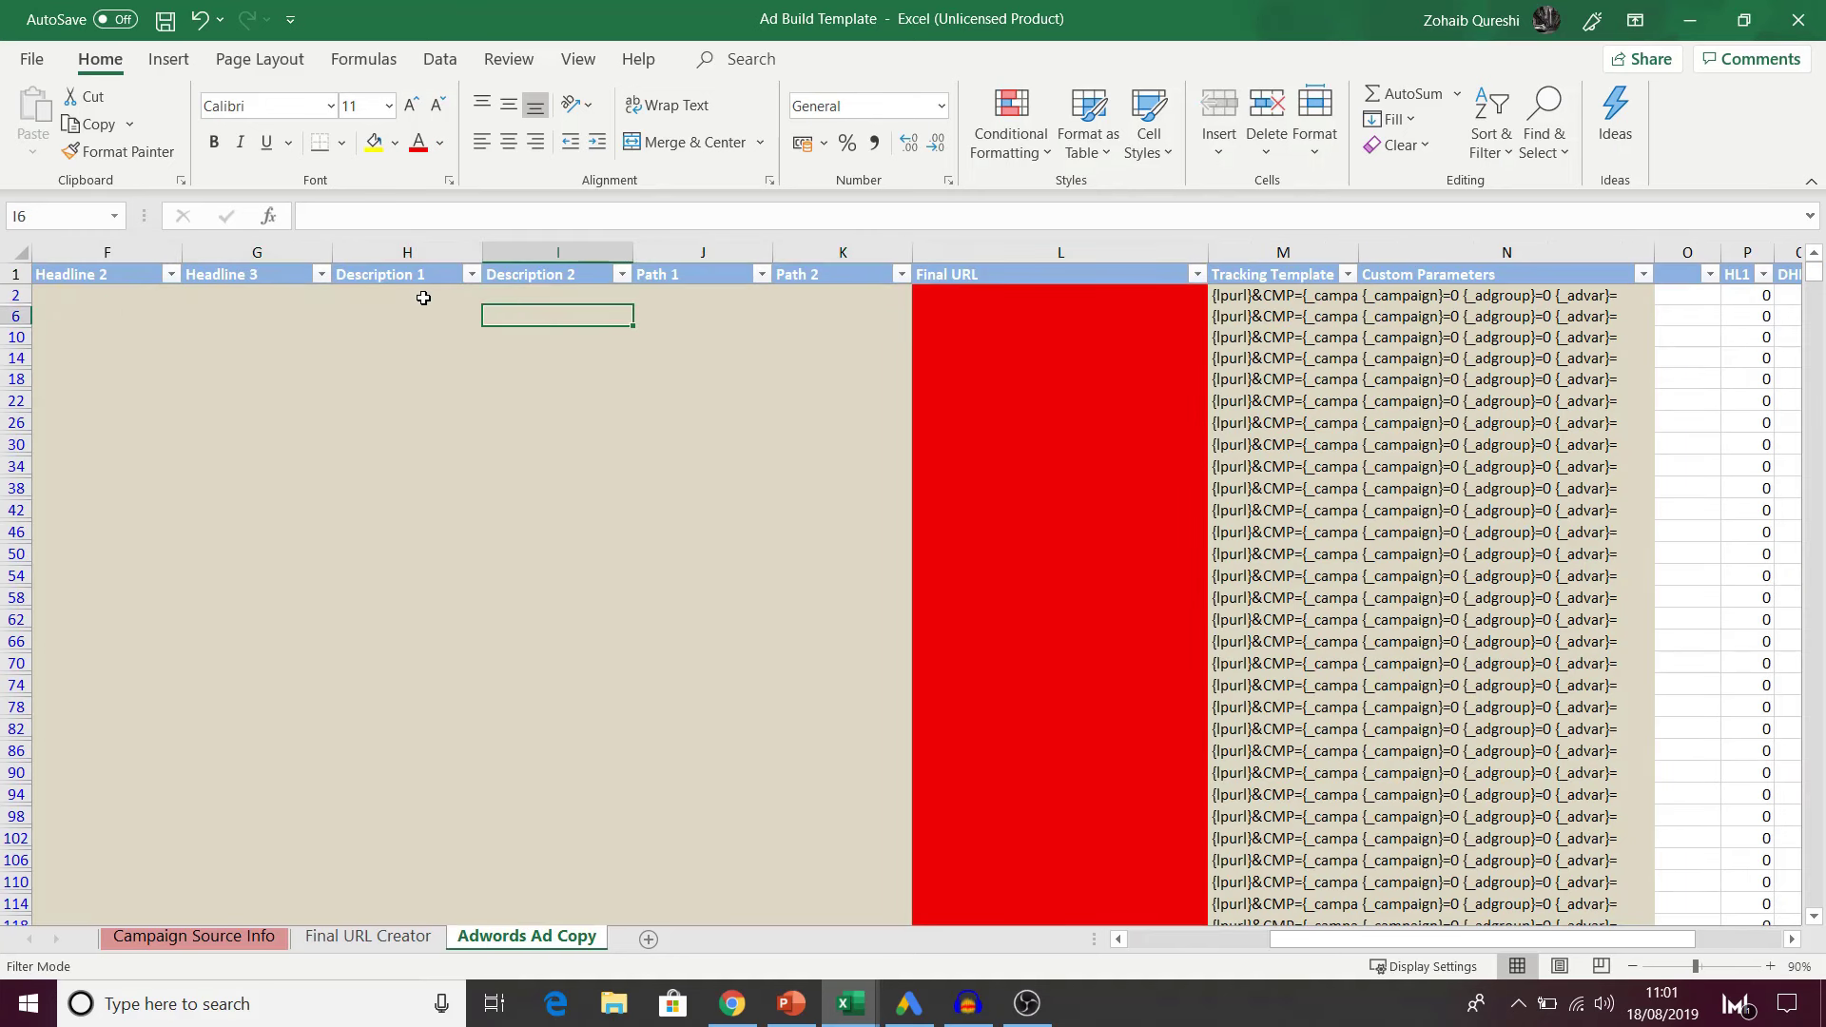
click(424, 298)
key(Home)
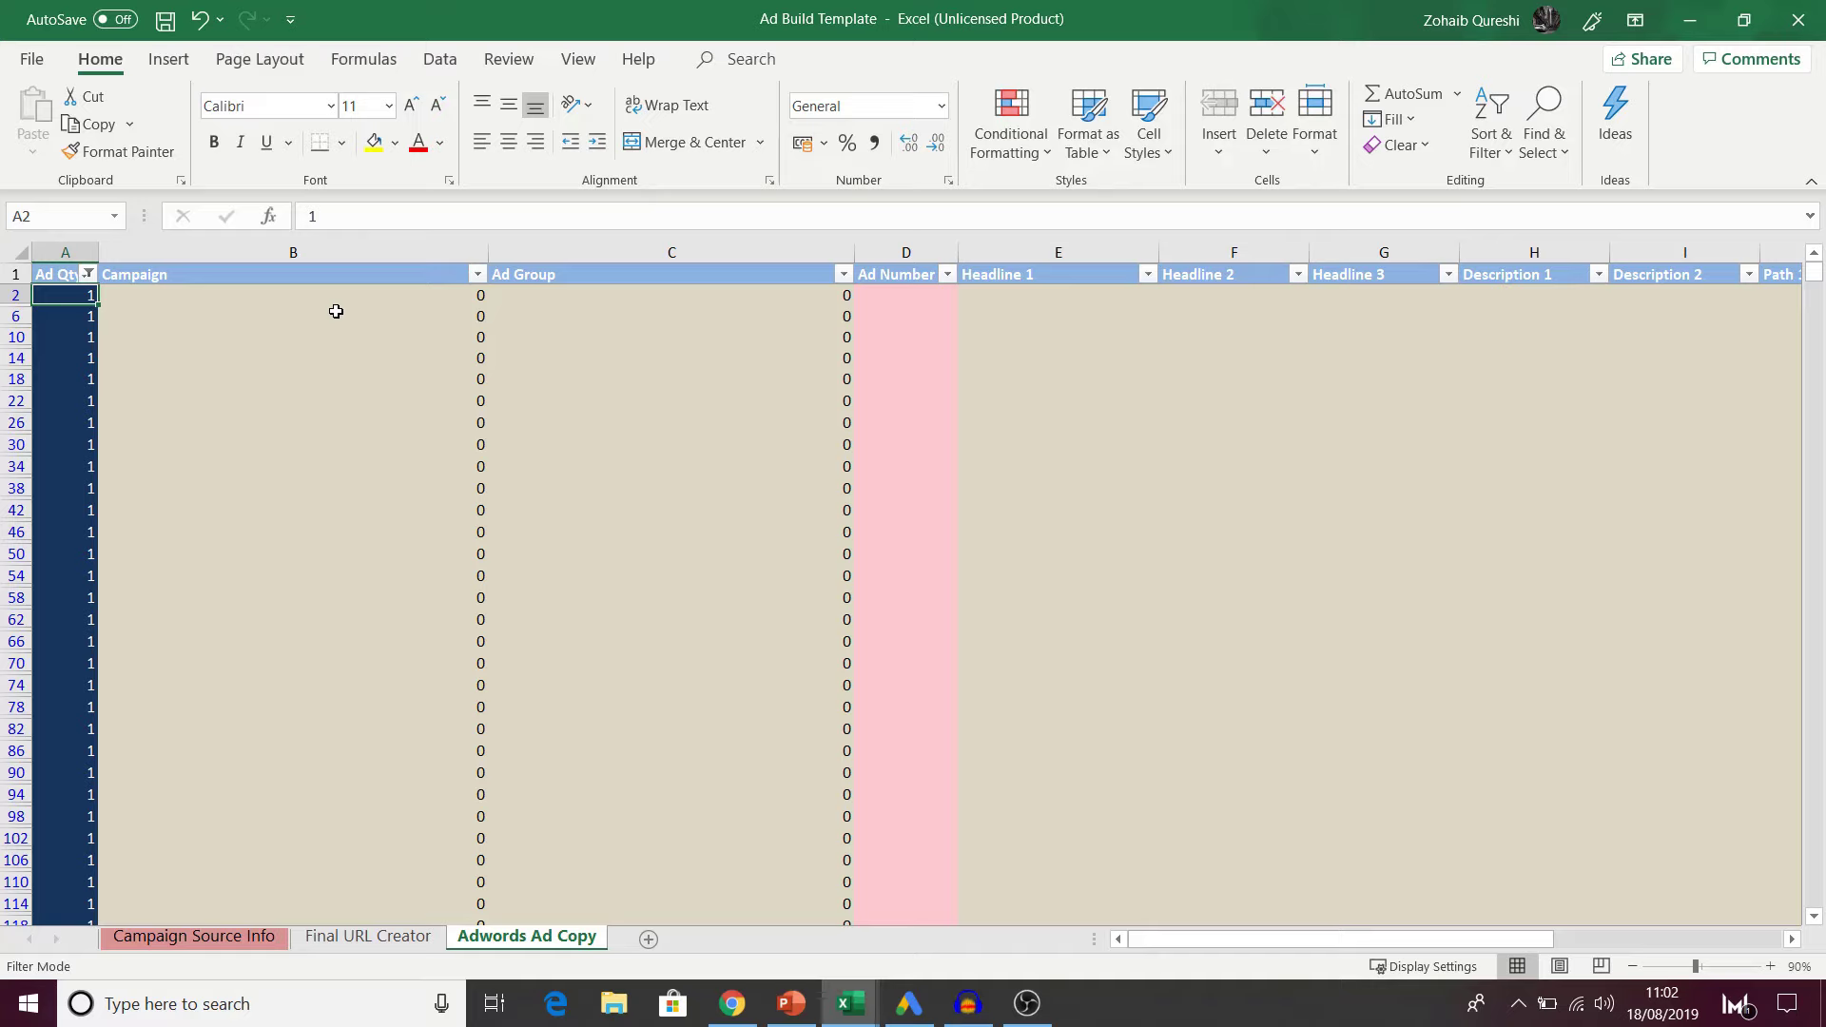
click(87, 274)
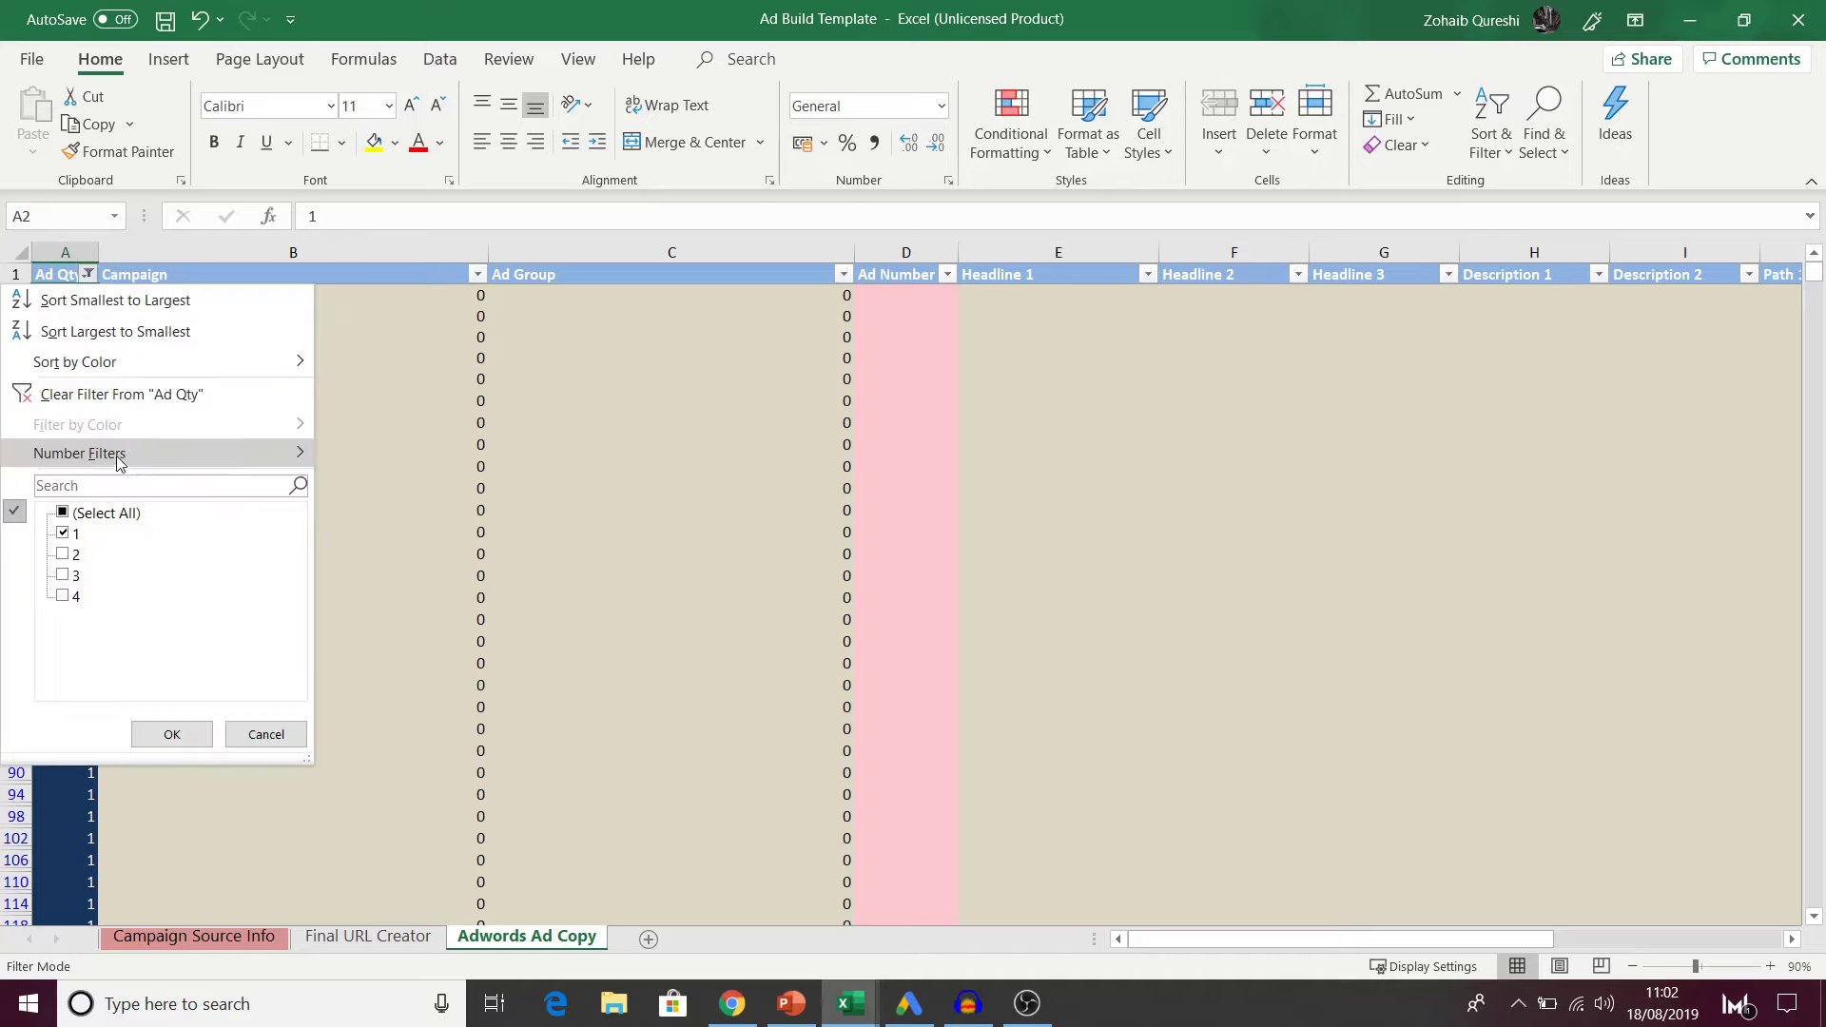
click(63, 512)
click(172, 734)
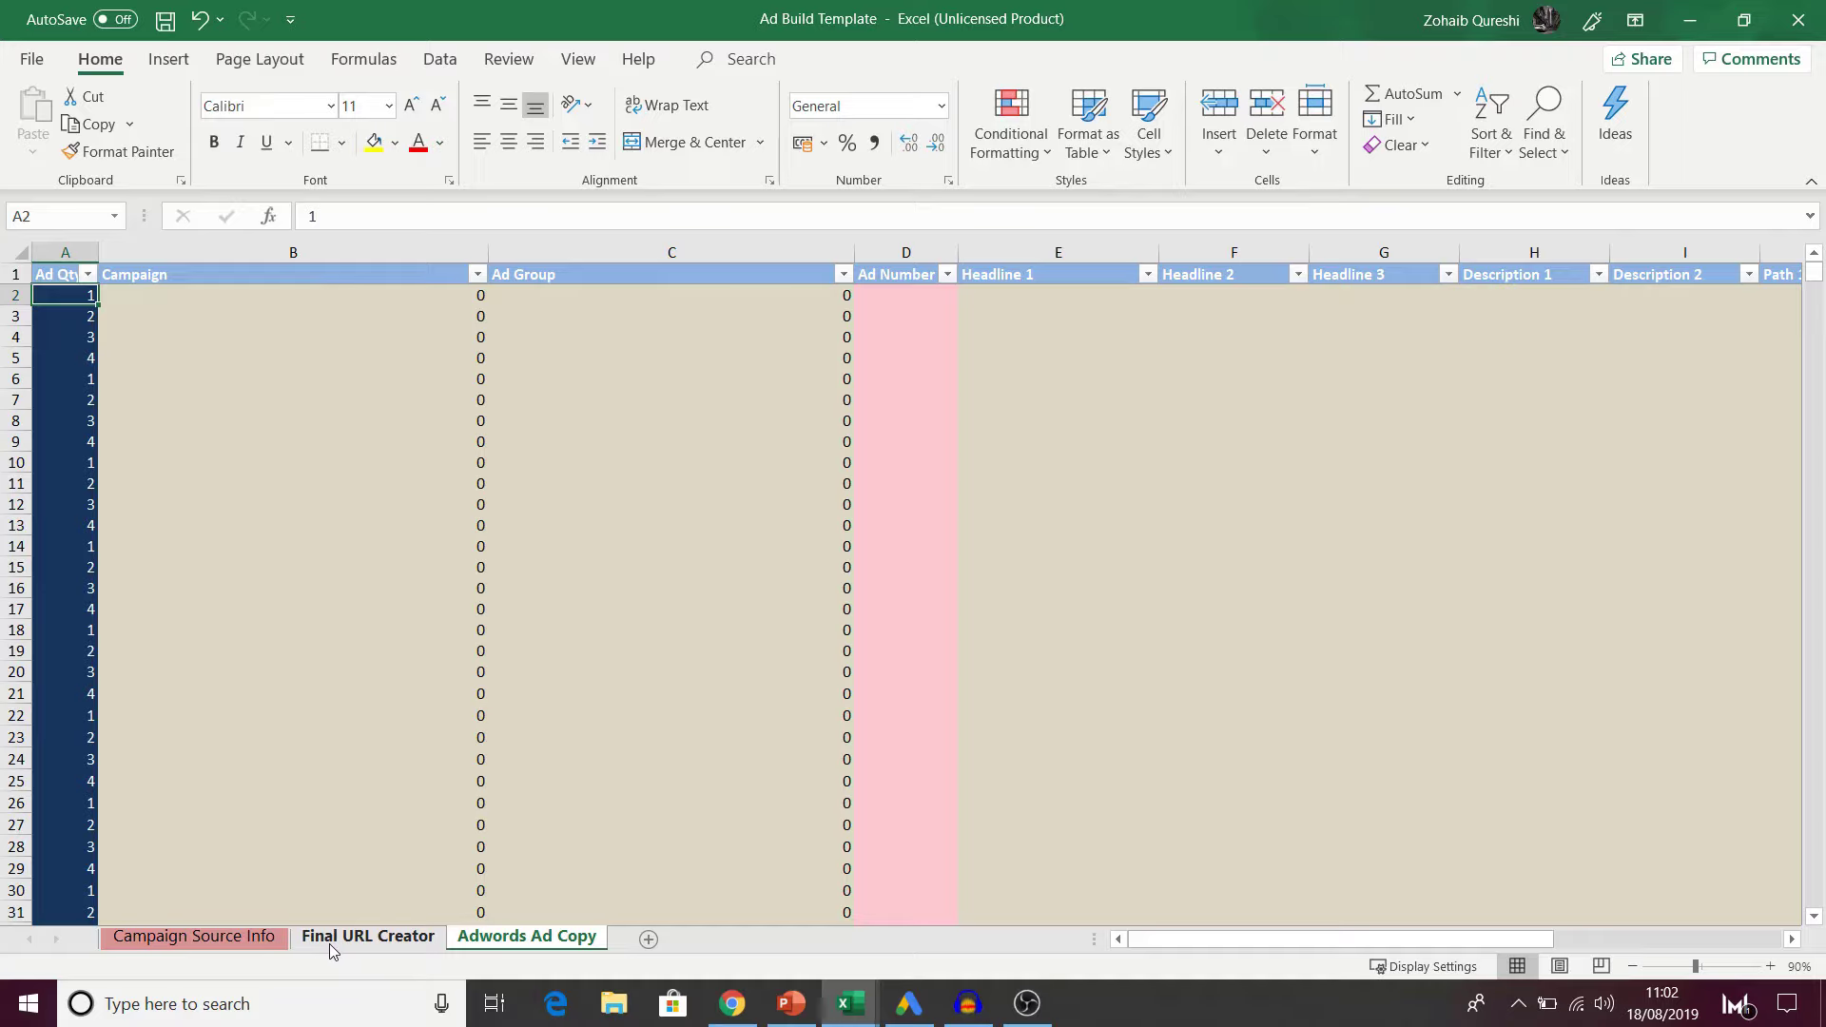
Step: Copy campaigns and ad groups C2:D11 from Keyword Build Template's Keyword List into Final URL Creator at A2 as values and number formats
click(361, 936)
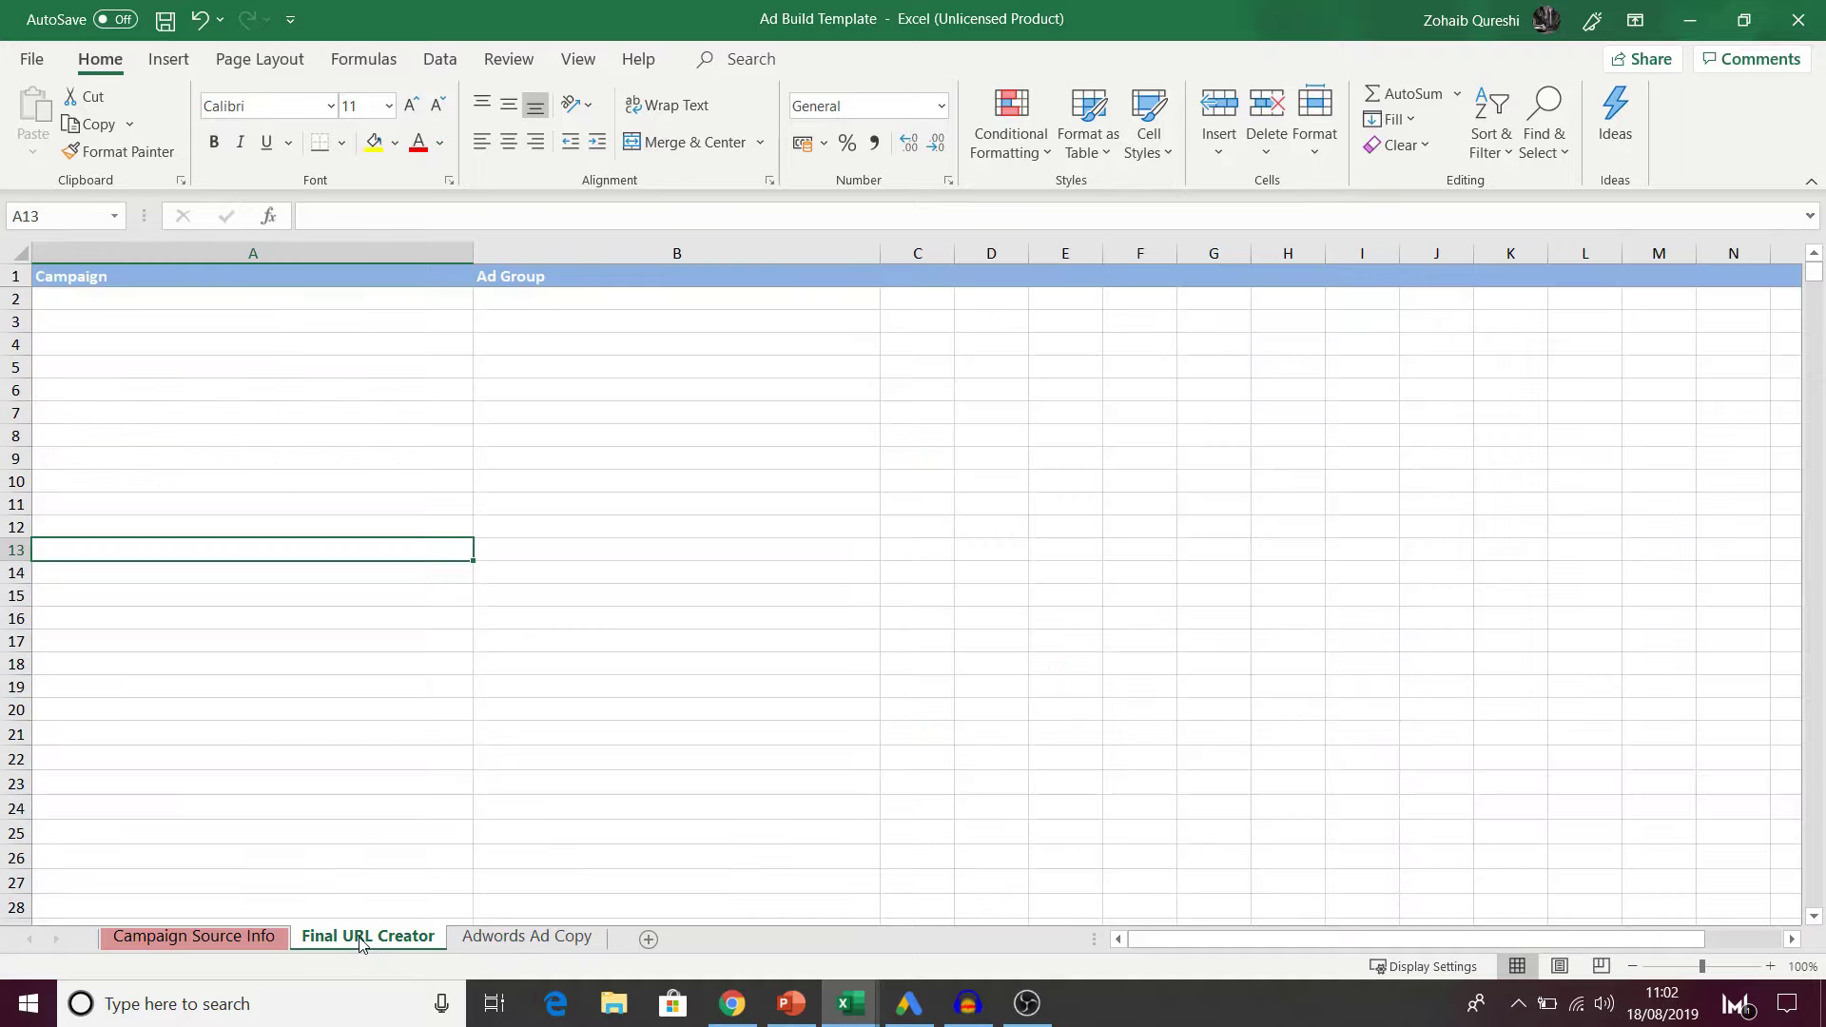
click(342, 298)
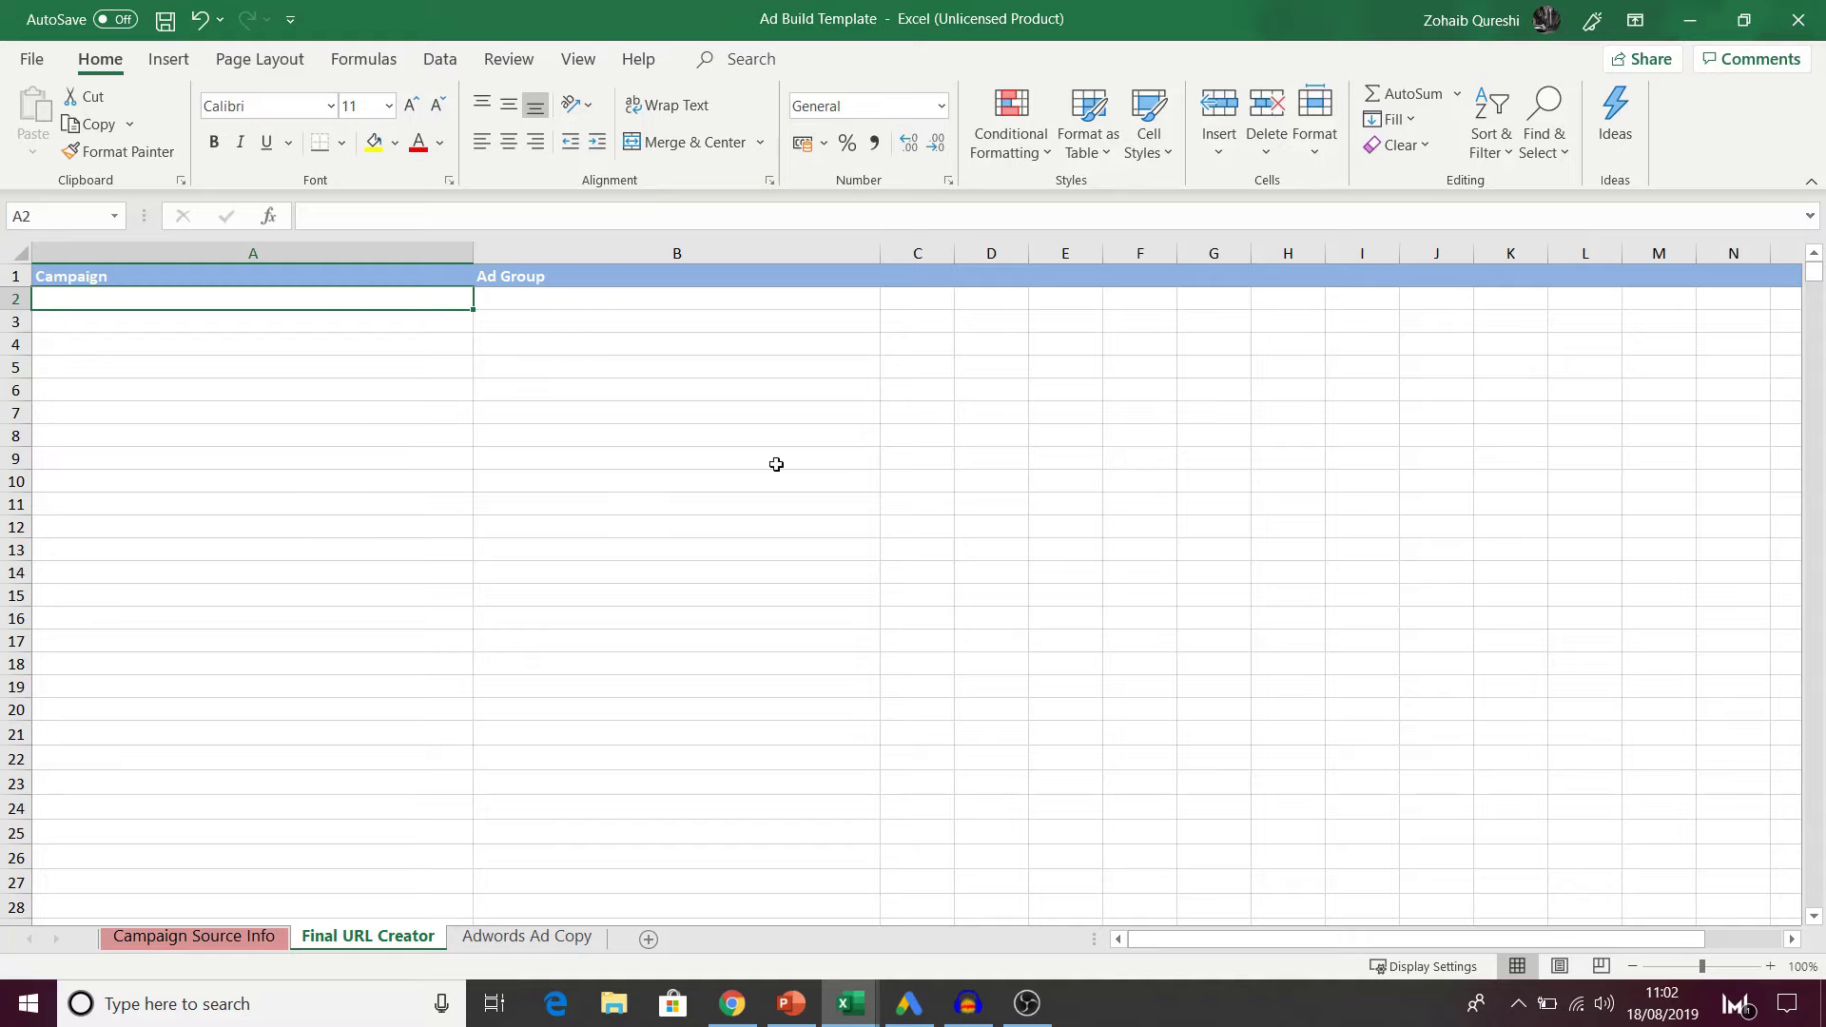
mouse_move(849, 1003)
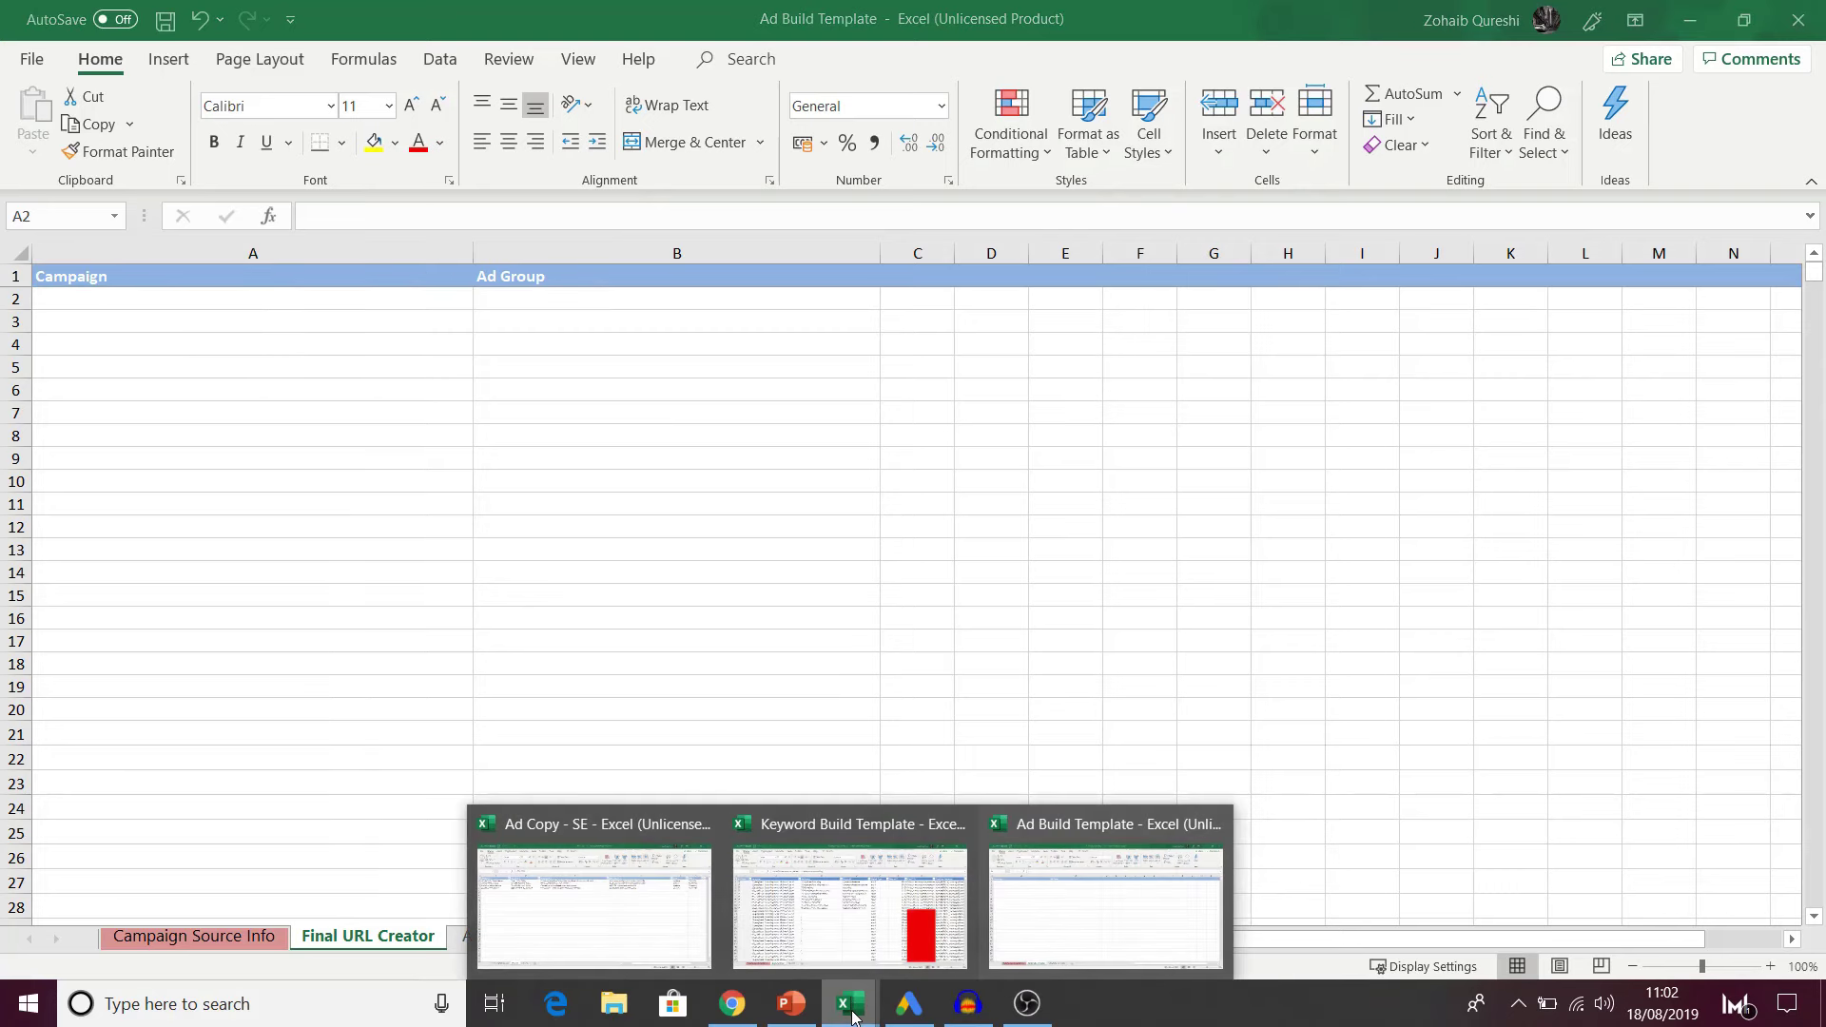
click(865, 927)
drag(445, 299, 578, 504)
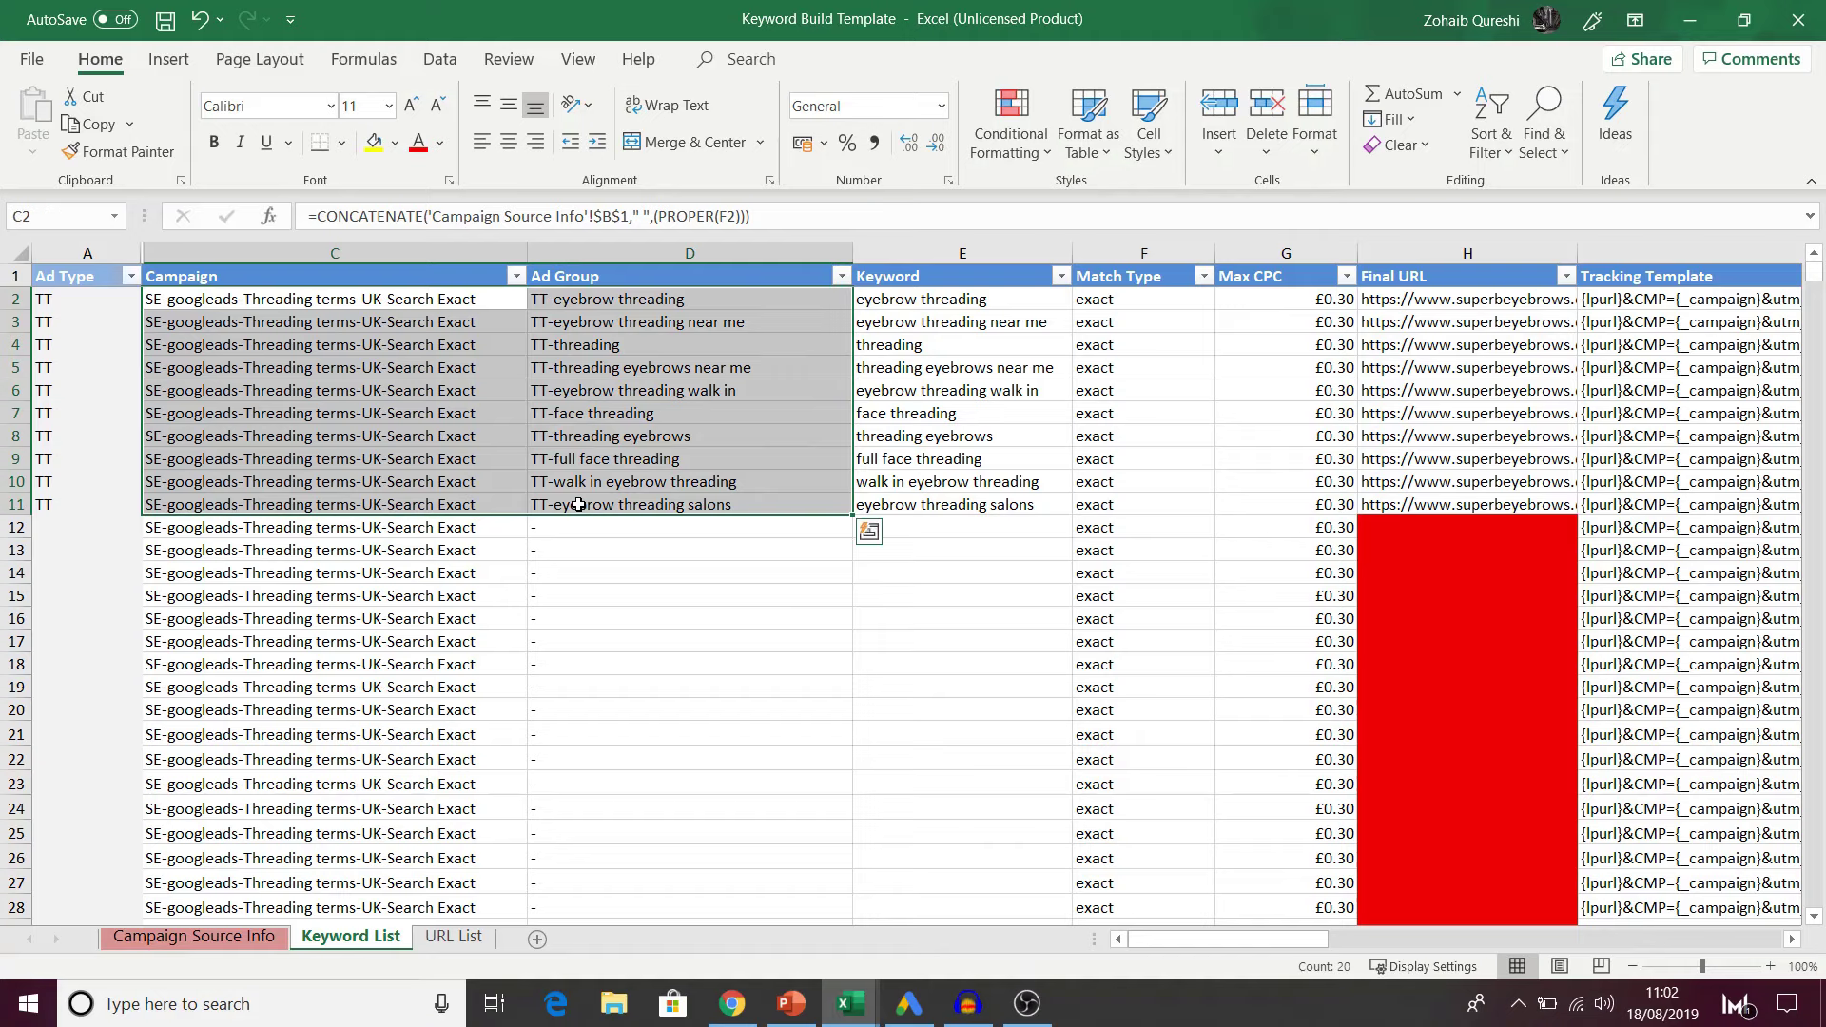
key(ctrl+c)
key(alt+Tab)
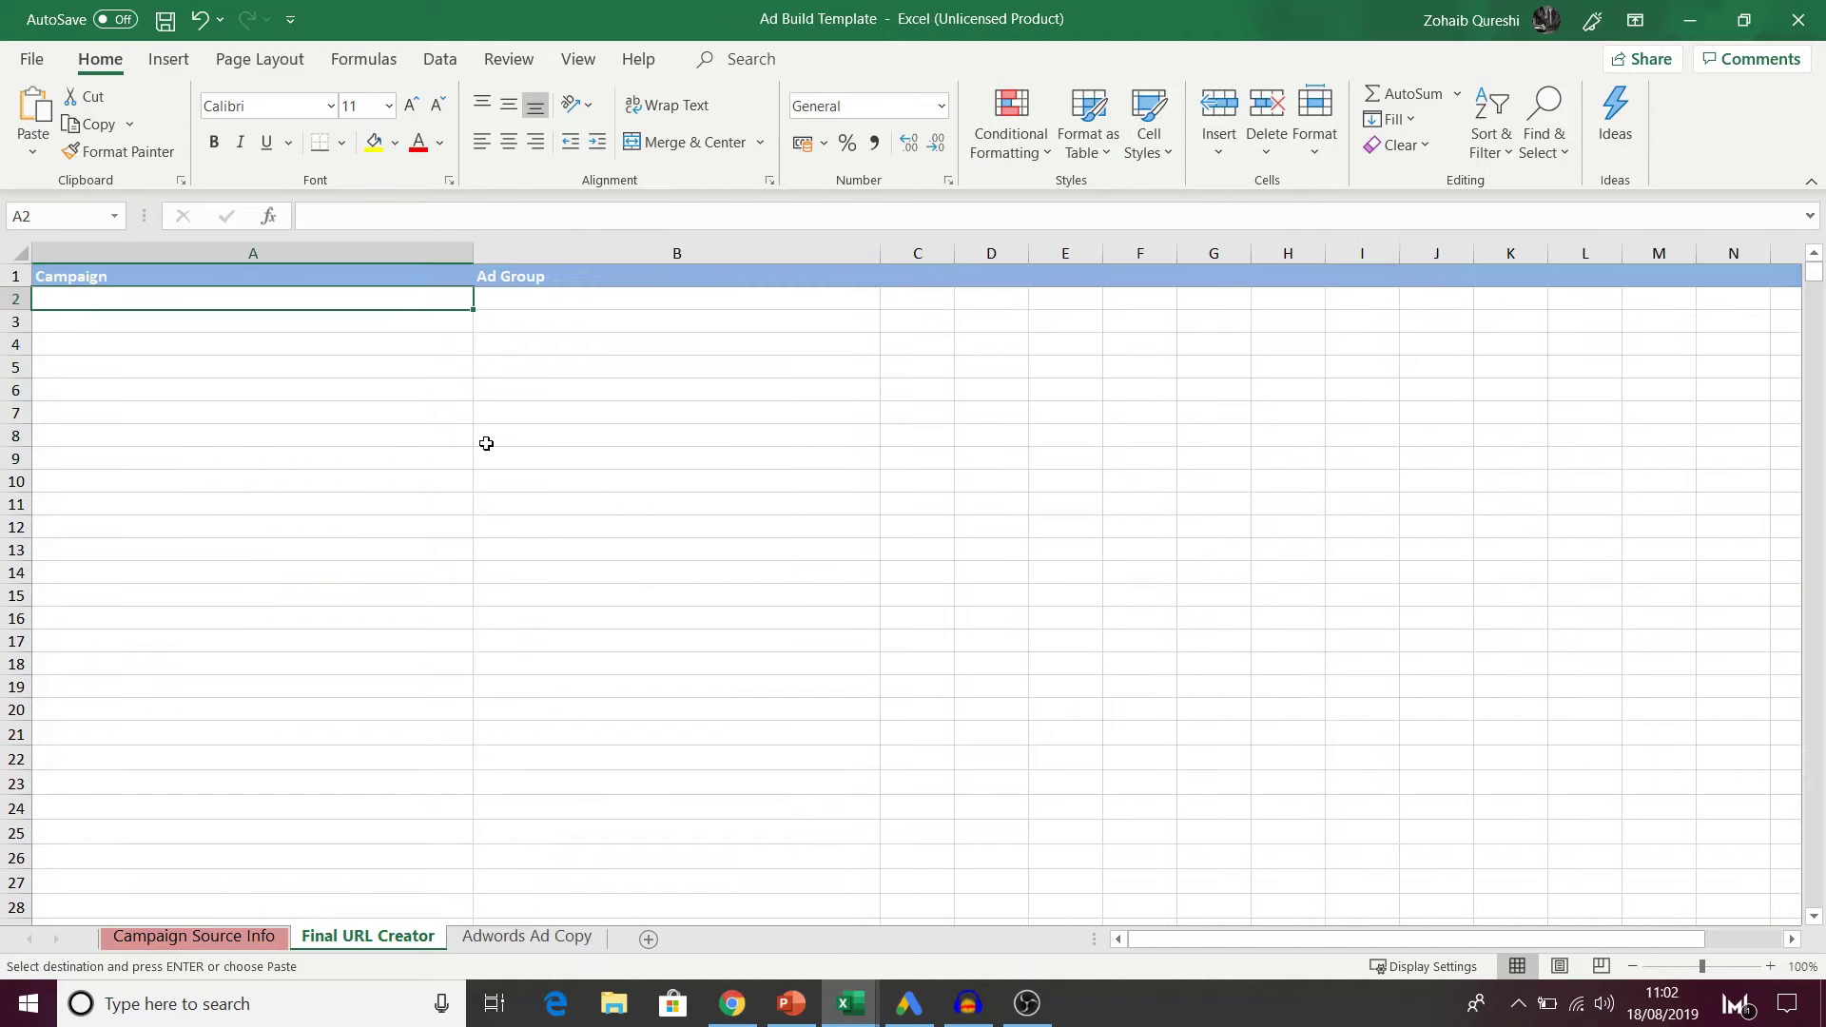
key(ctrl+alt+v)
key(u)
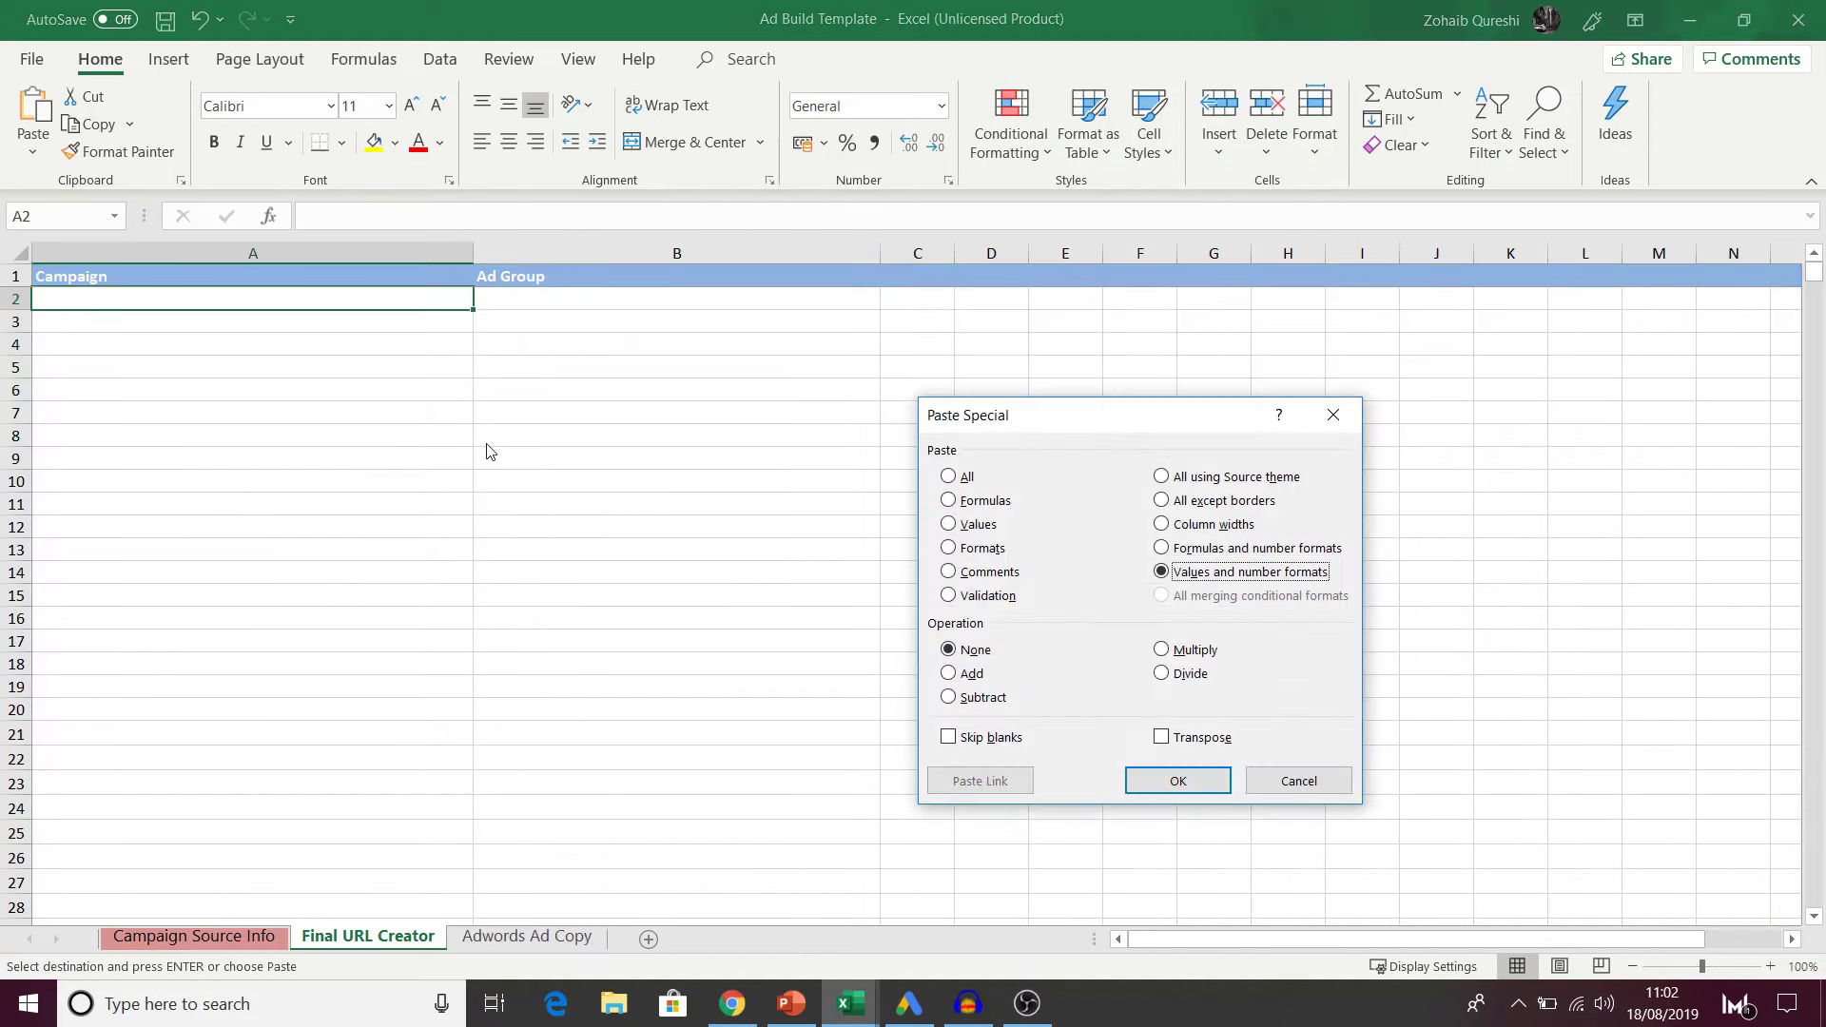
key(Return)
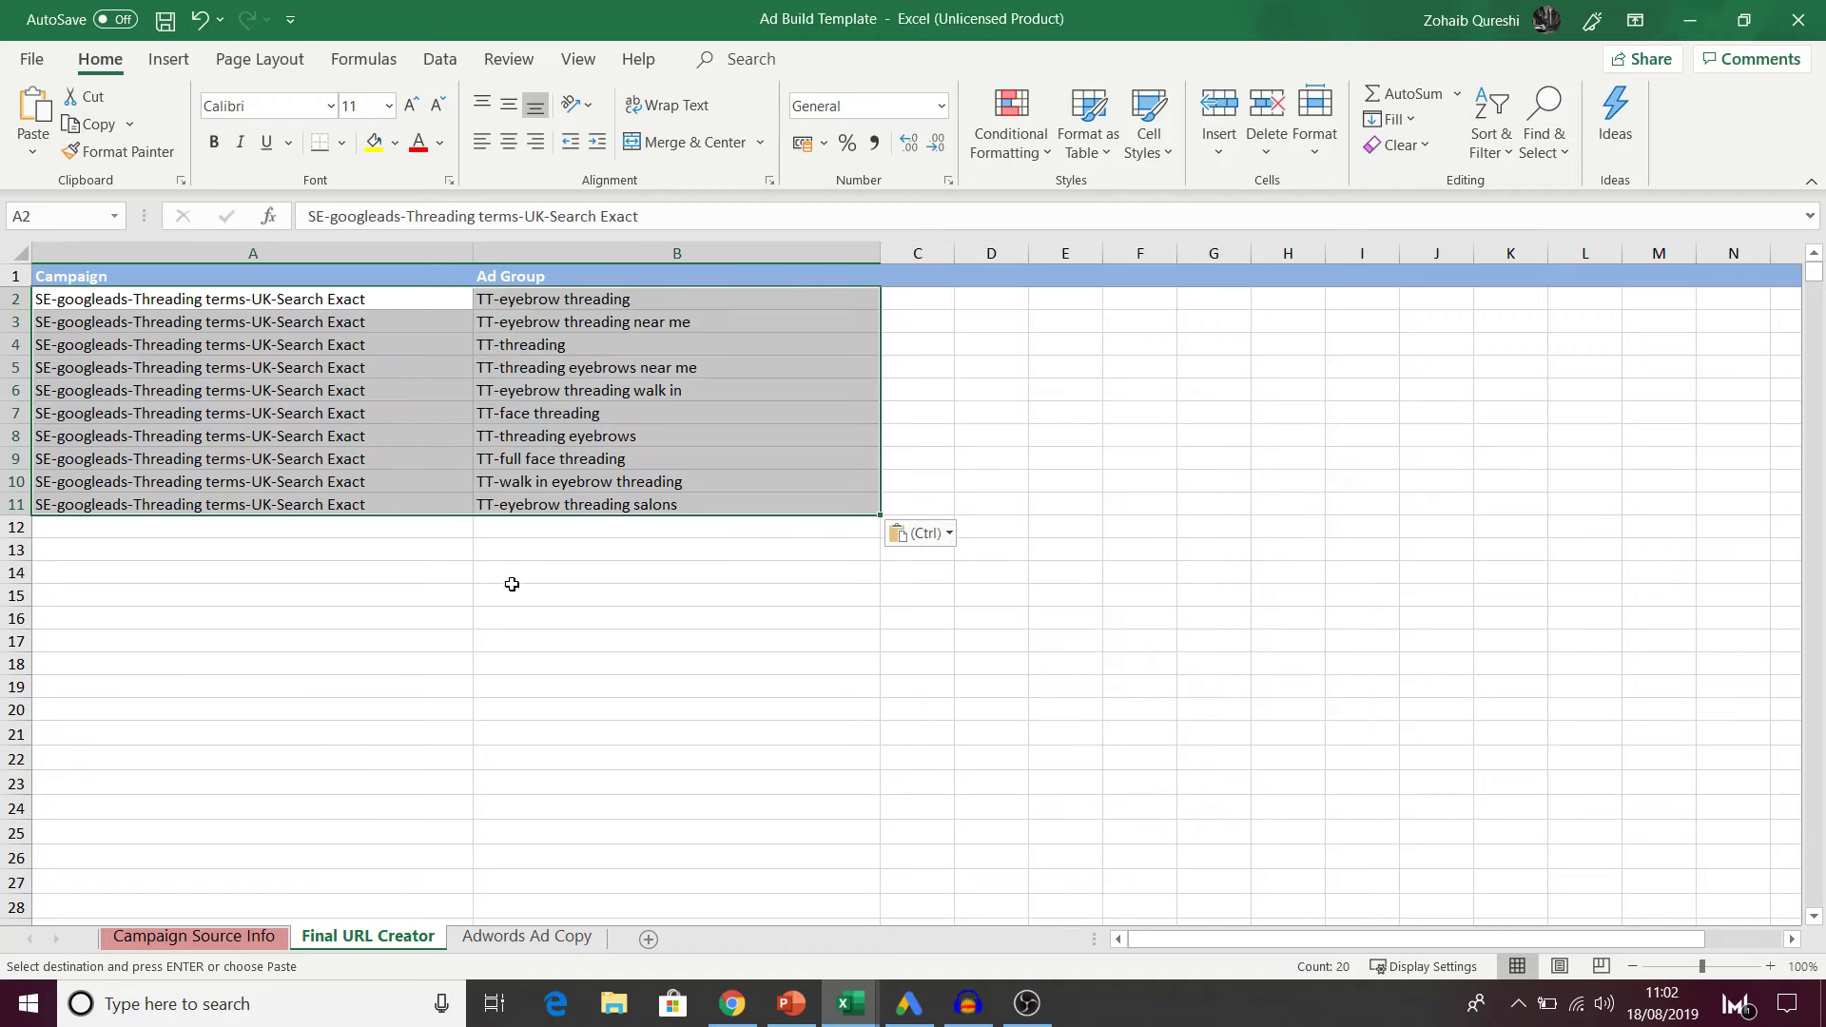
double_click(616, 529)
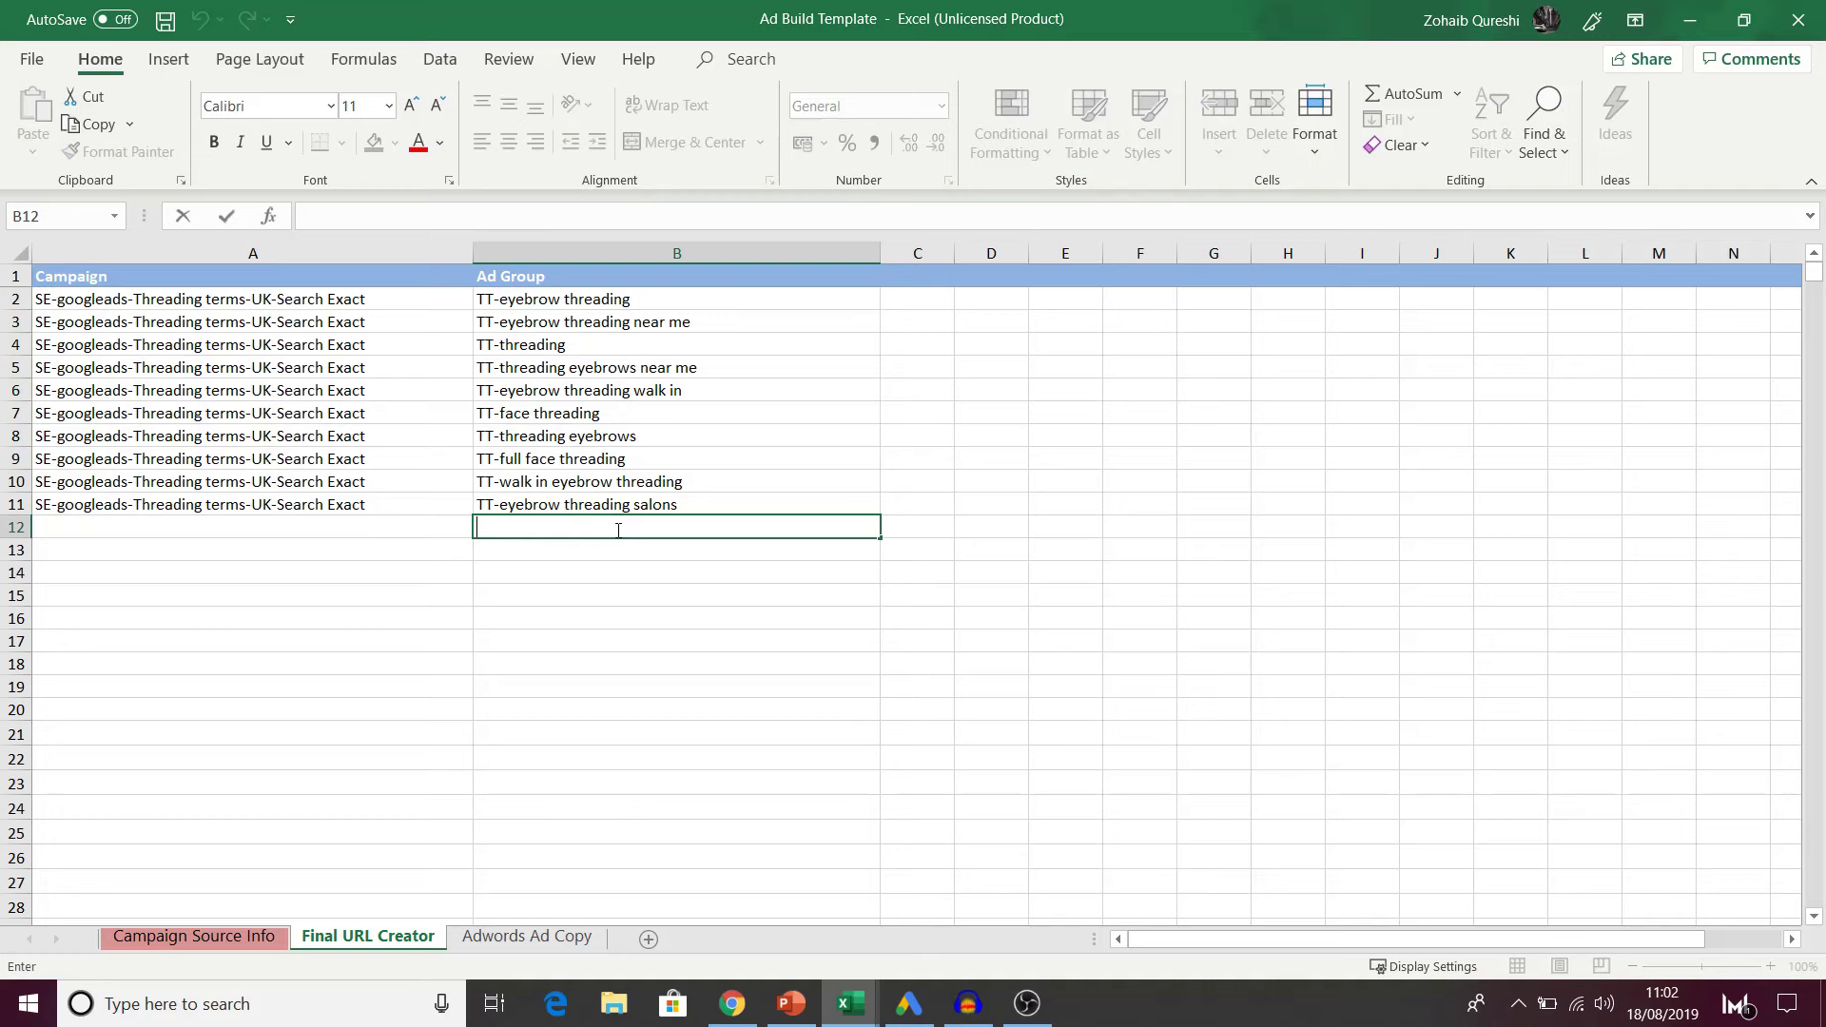
click(538, 570)
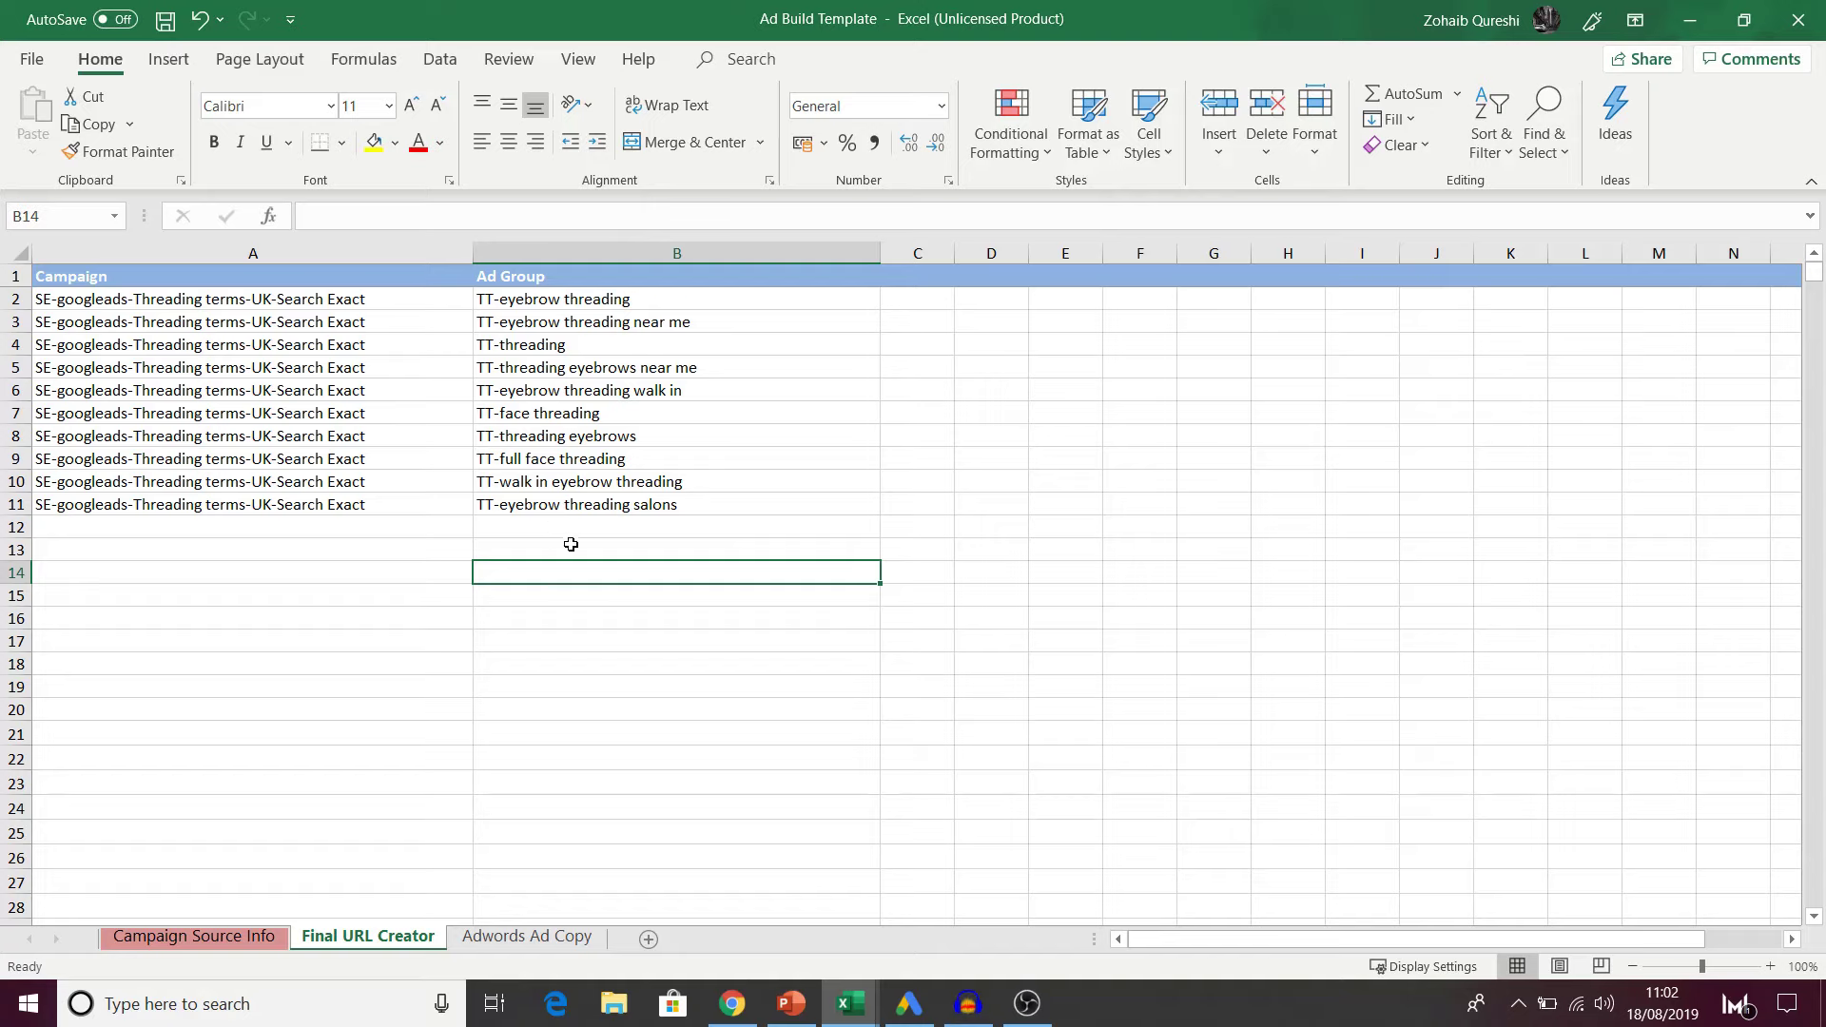
Step: Filter the Adwords Ad Copy sheet to show only rows with an Ad Qty of 1
click(509, 938)
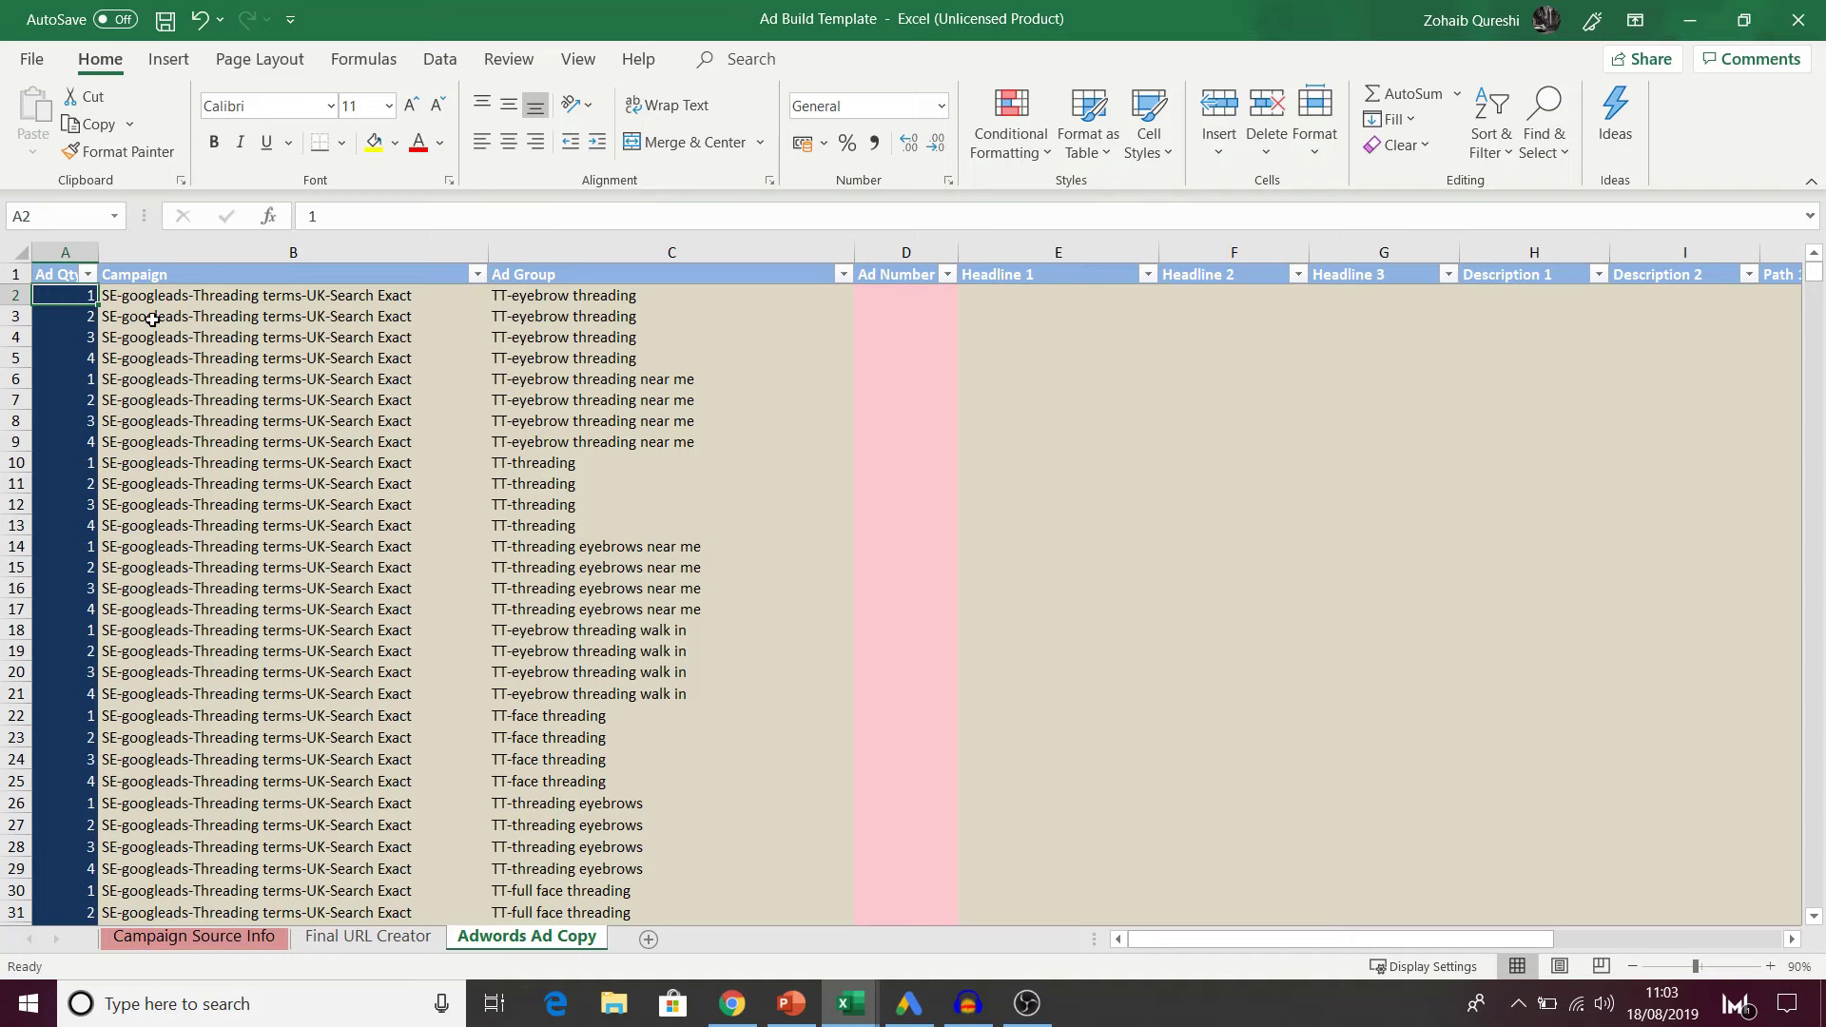
click(88, 276)
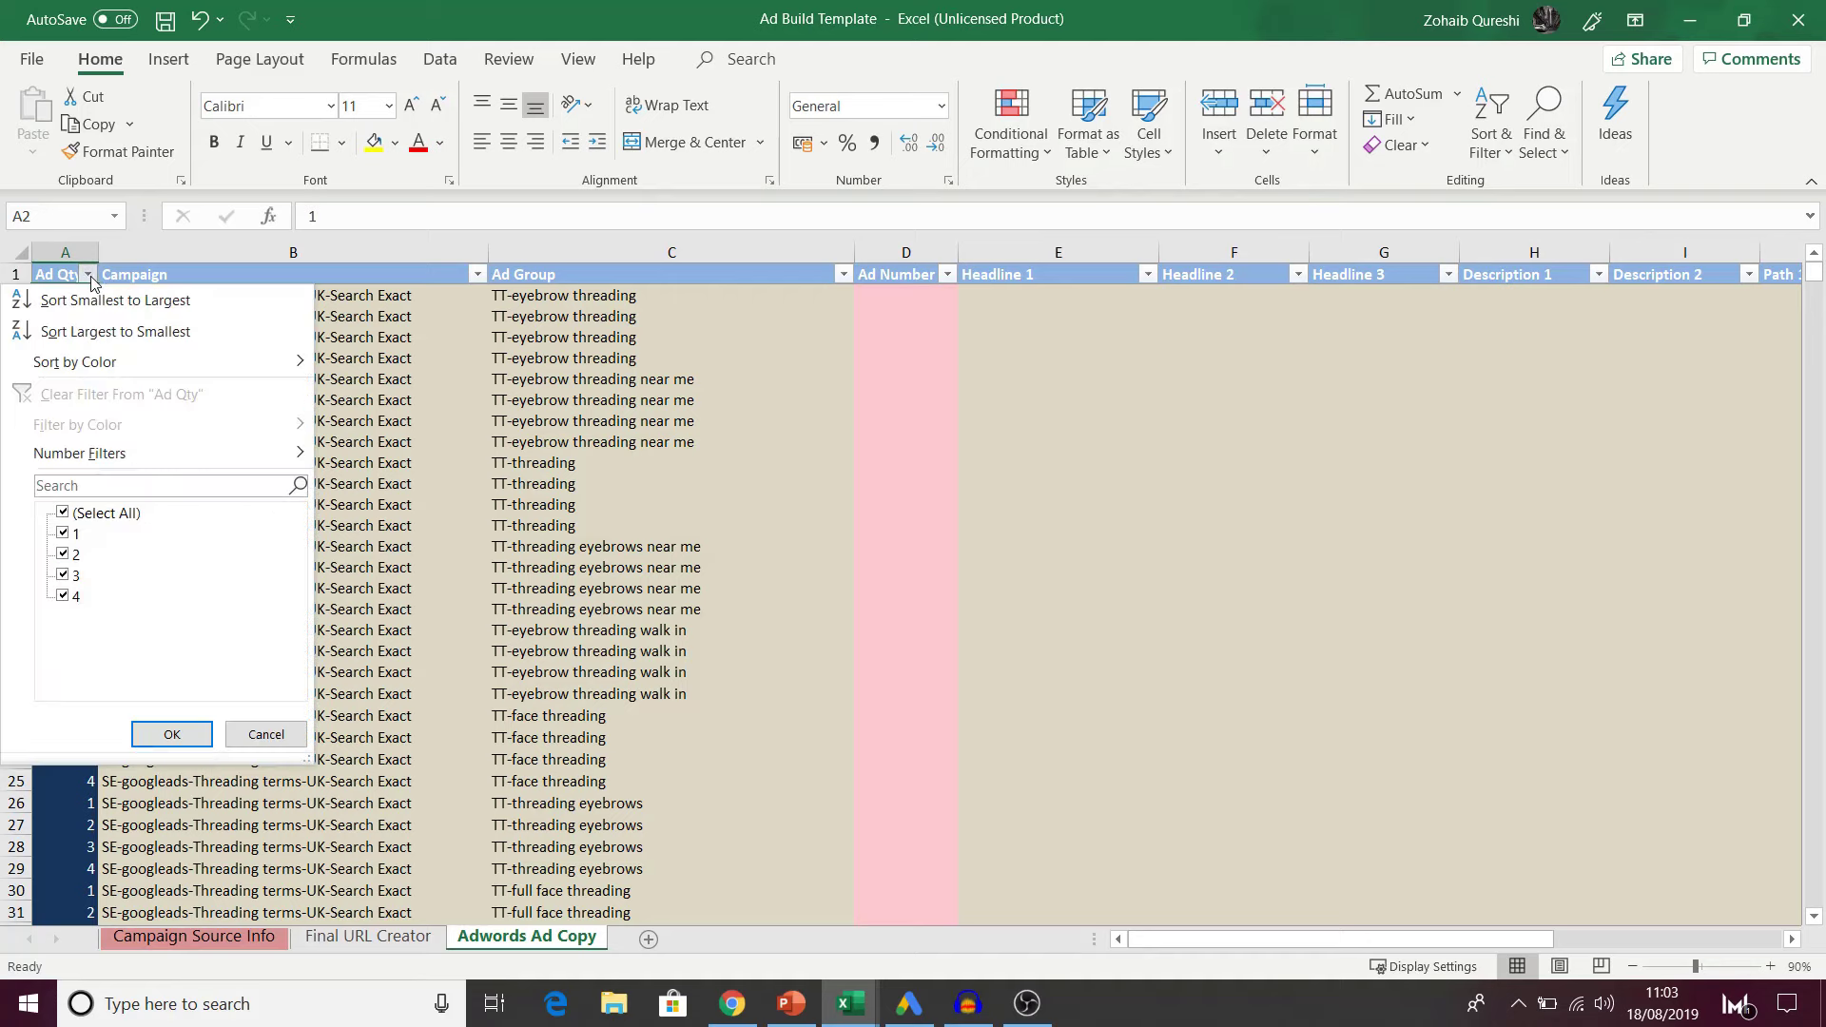
click(62, 513)
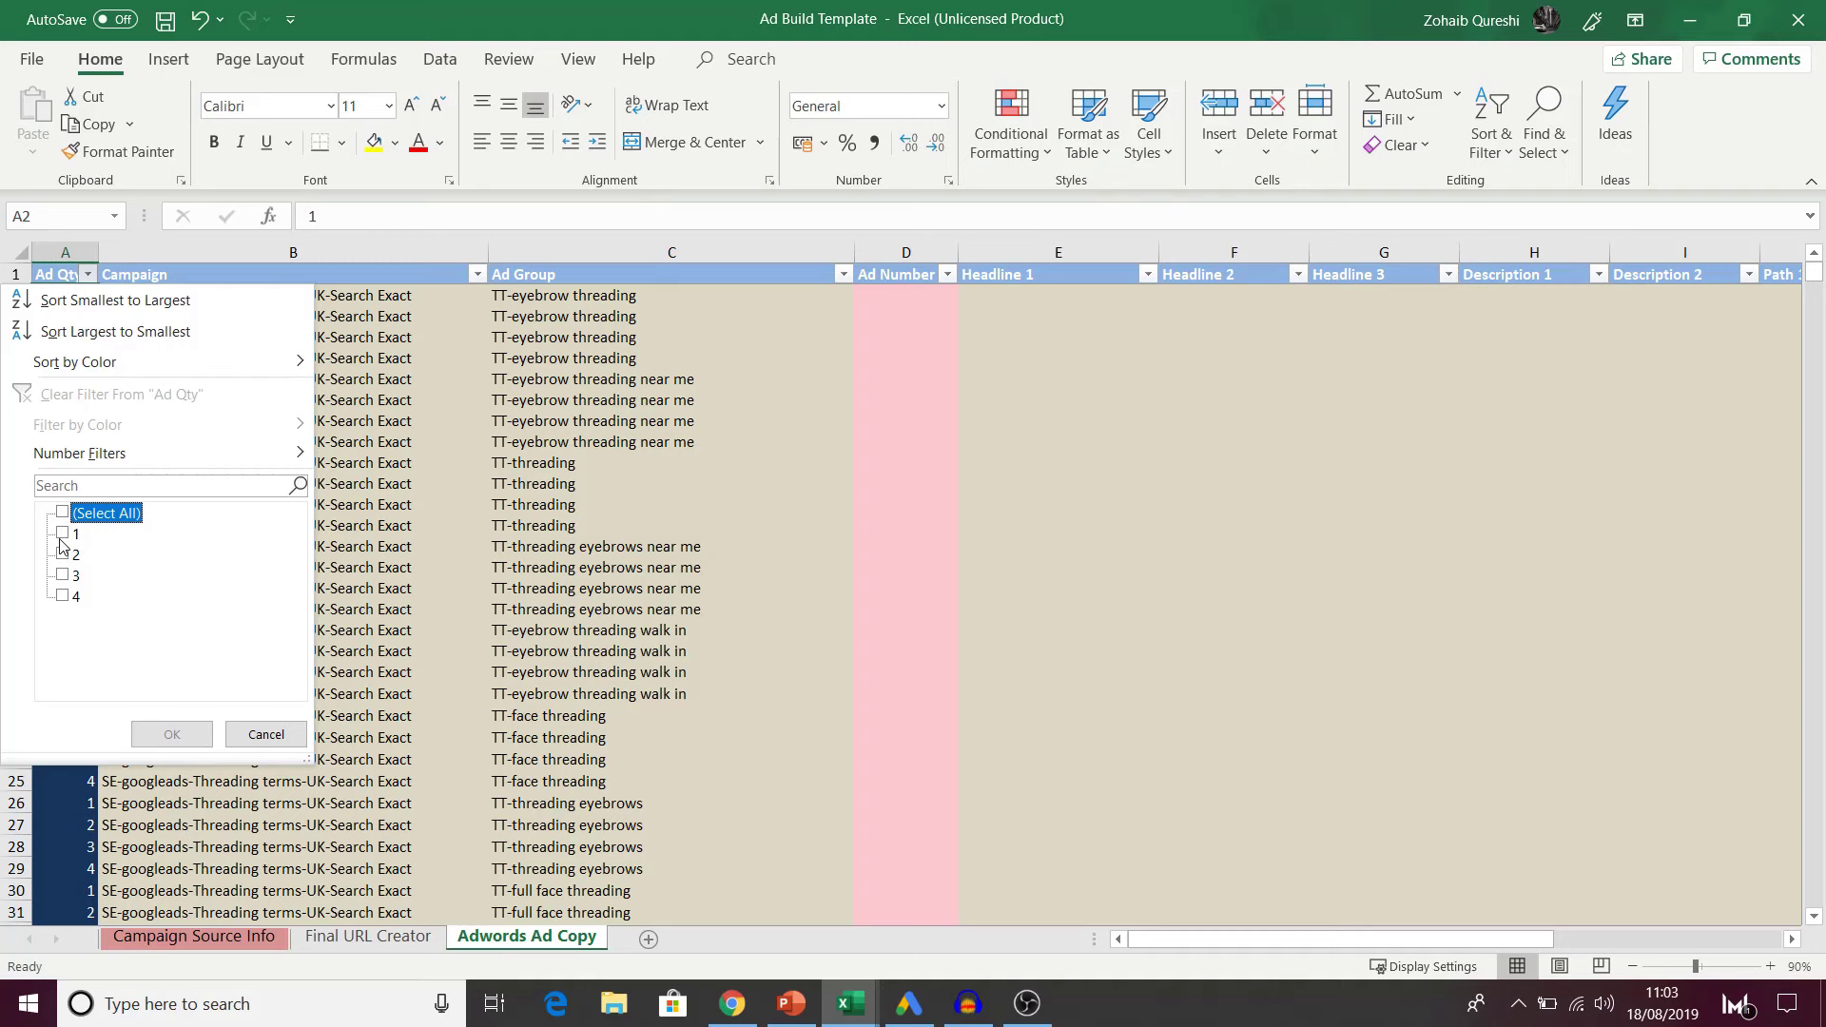
click(63, 534)
click(171, 734)
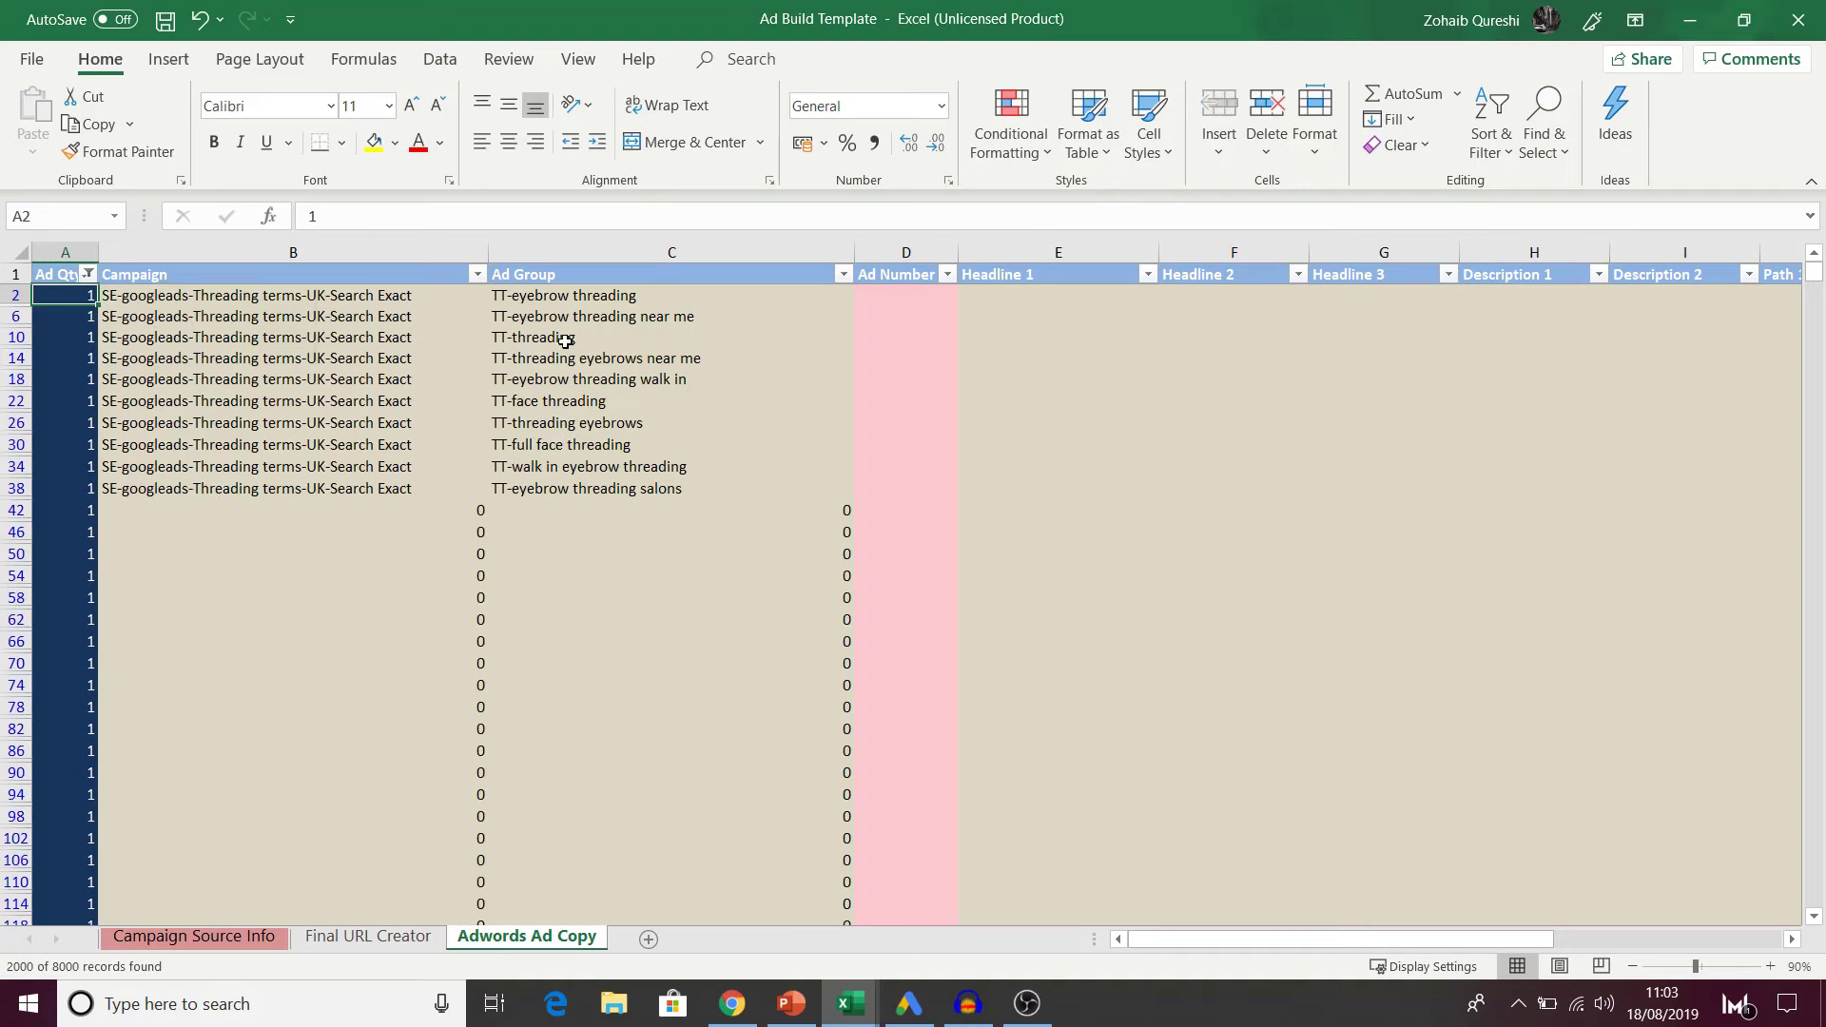
Step: Copy the PPC-TT-1 row, Ad Number through Path 2, from the Ad Copy - SE workbook's PPC-TT sheet into Adwords Ad Copy at D2
click(876, 293)
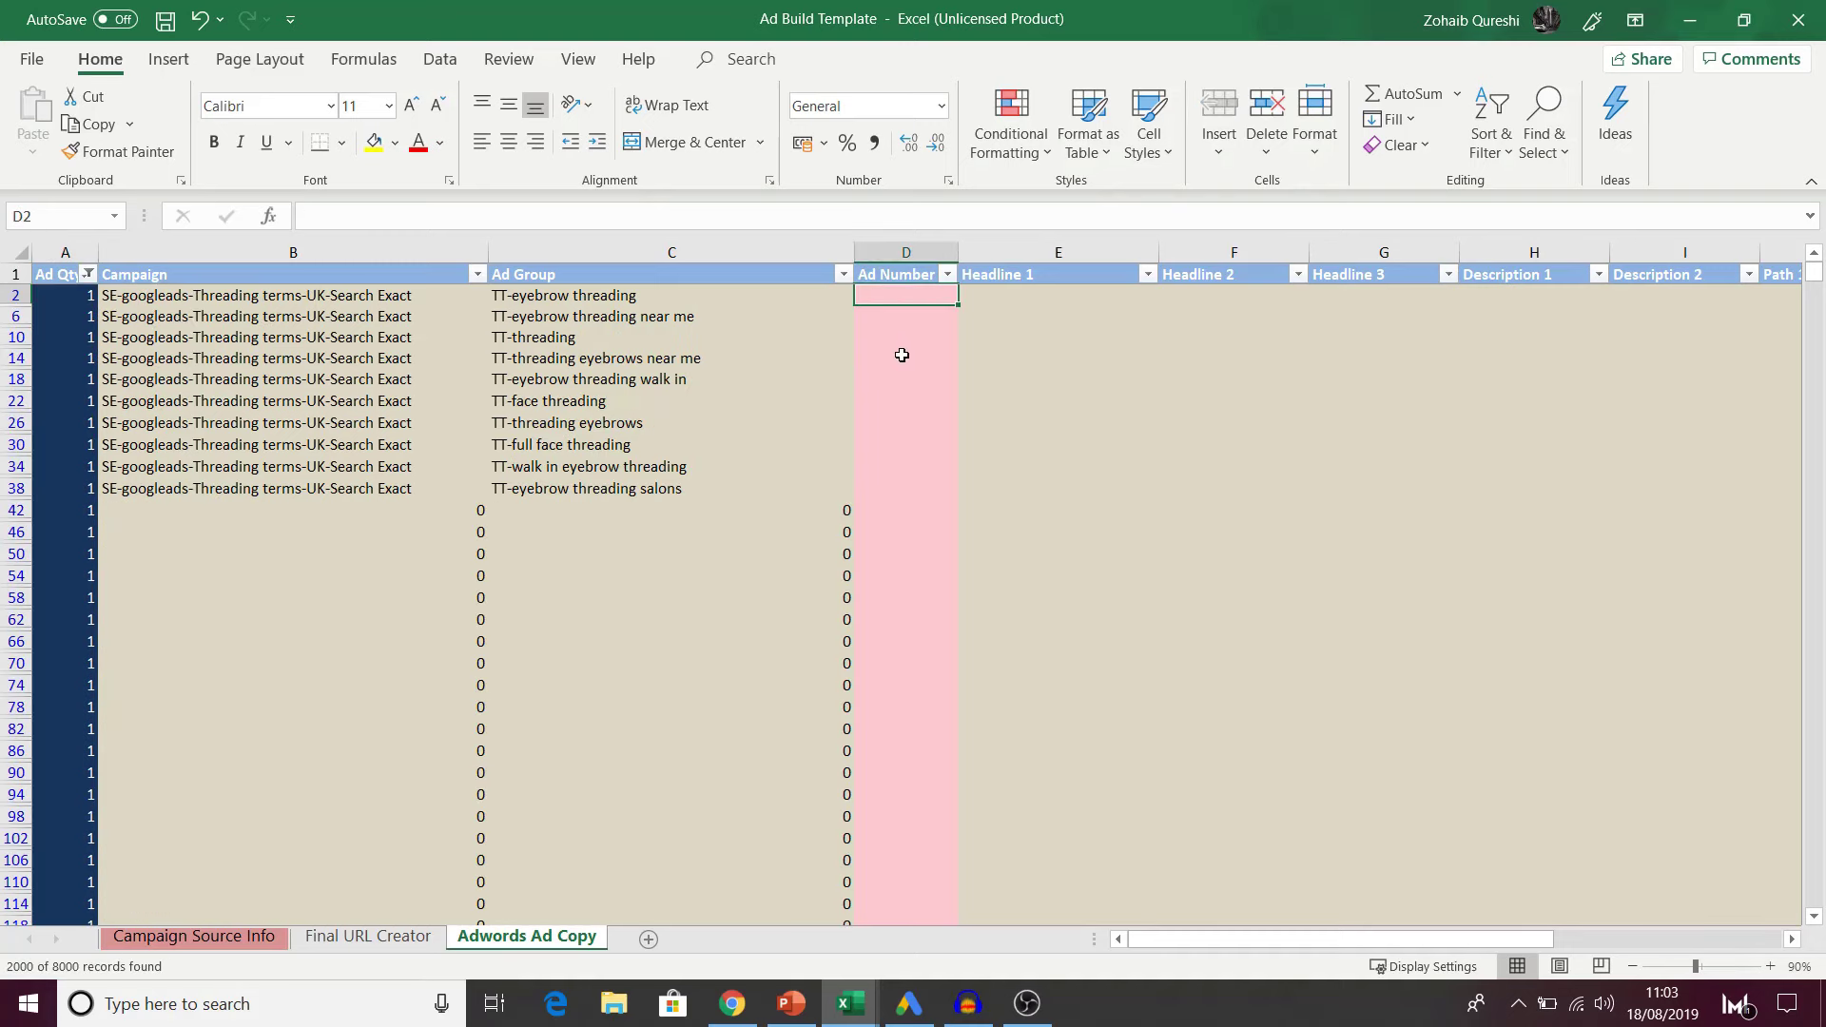
click(851, 1004)
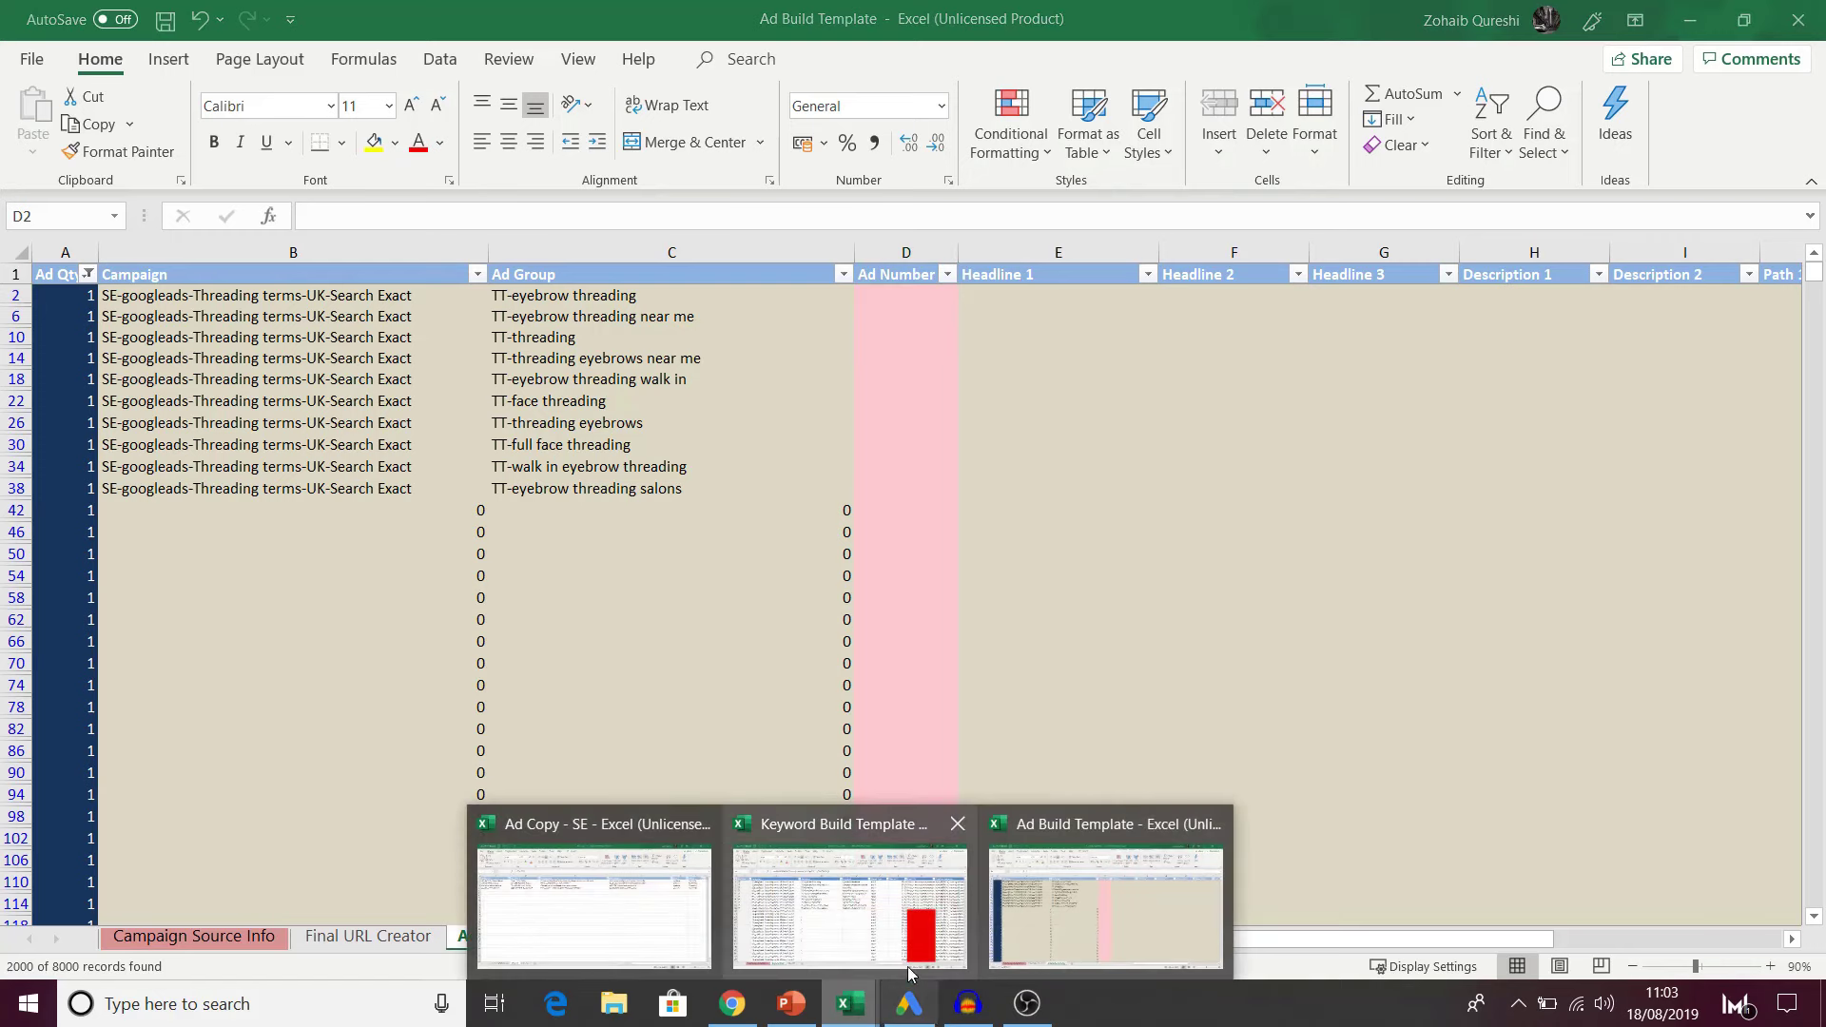
click(603, 913)
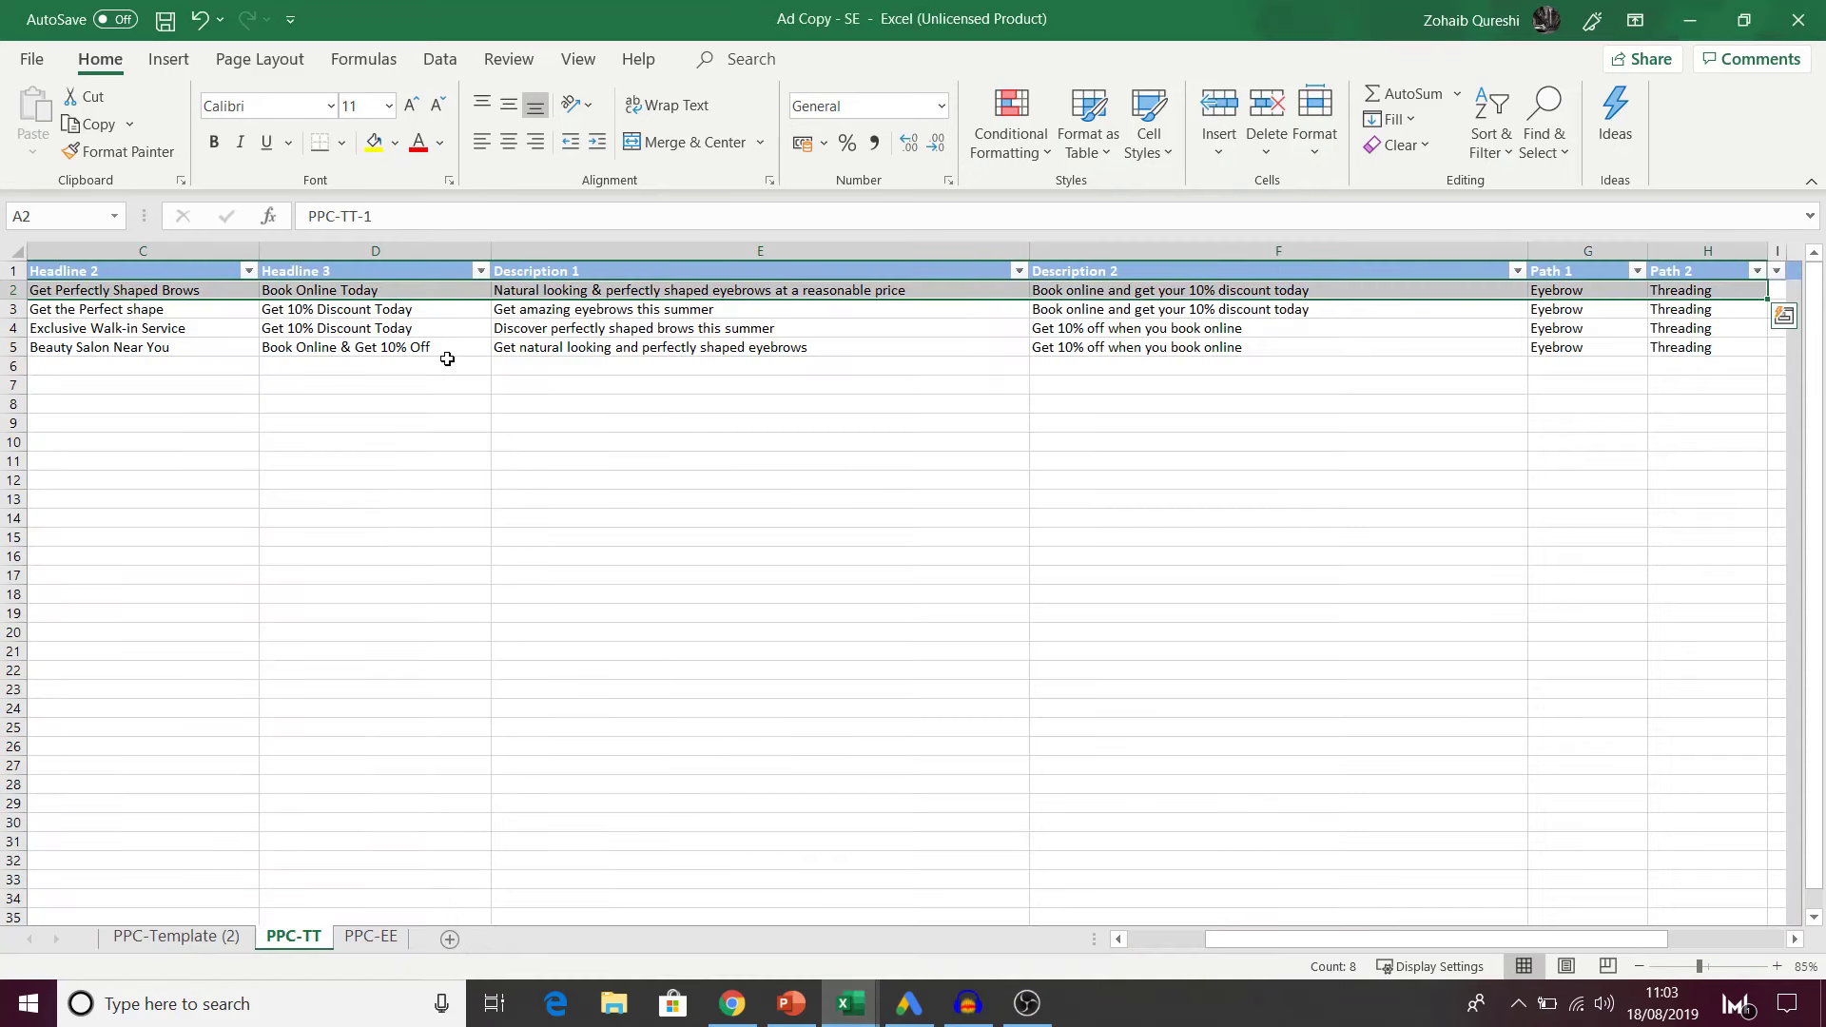
scroll(447, 359, left, 2)
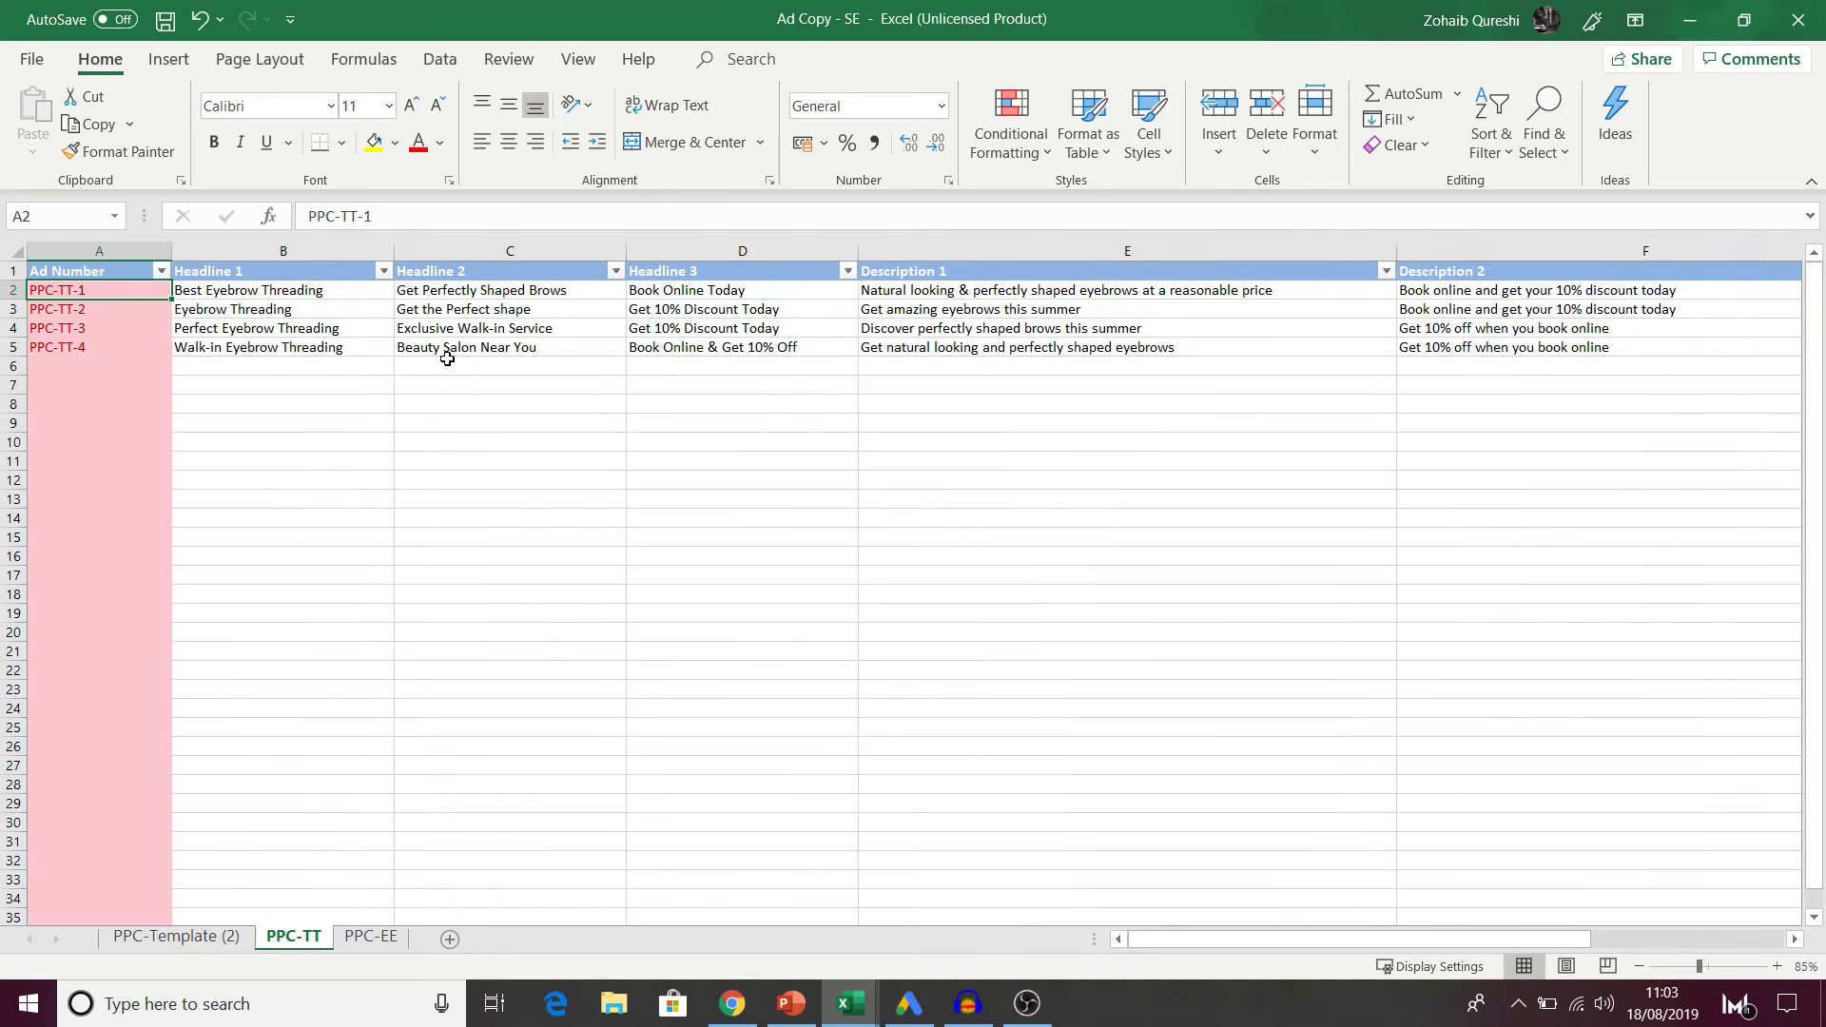
key(ctrl+shift+Right)
key(ctrl+c)
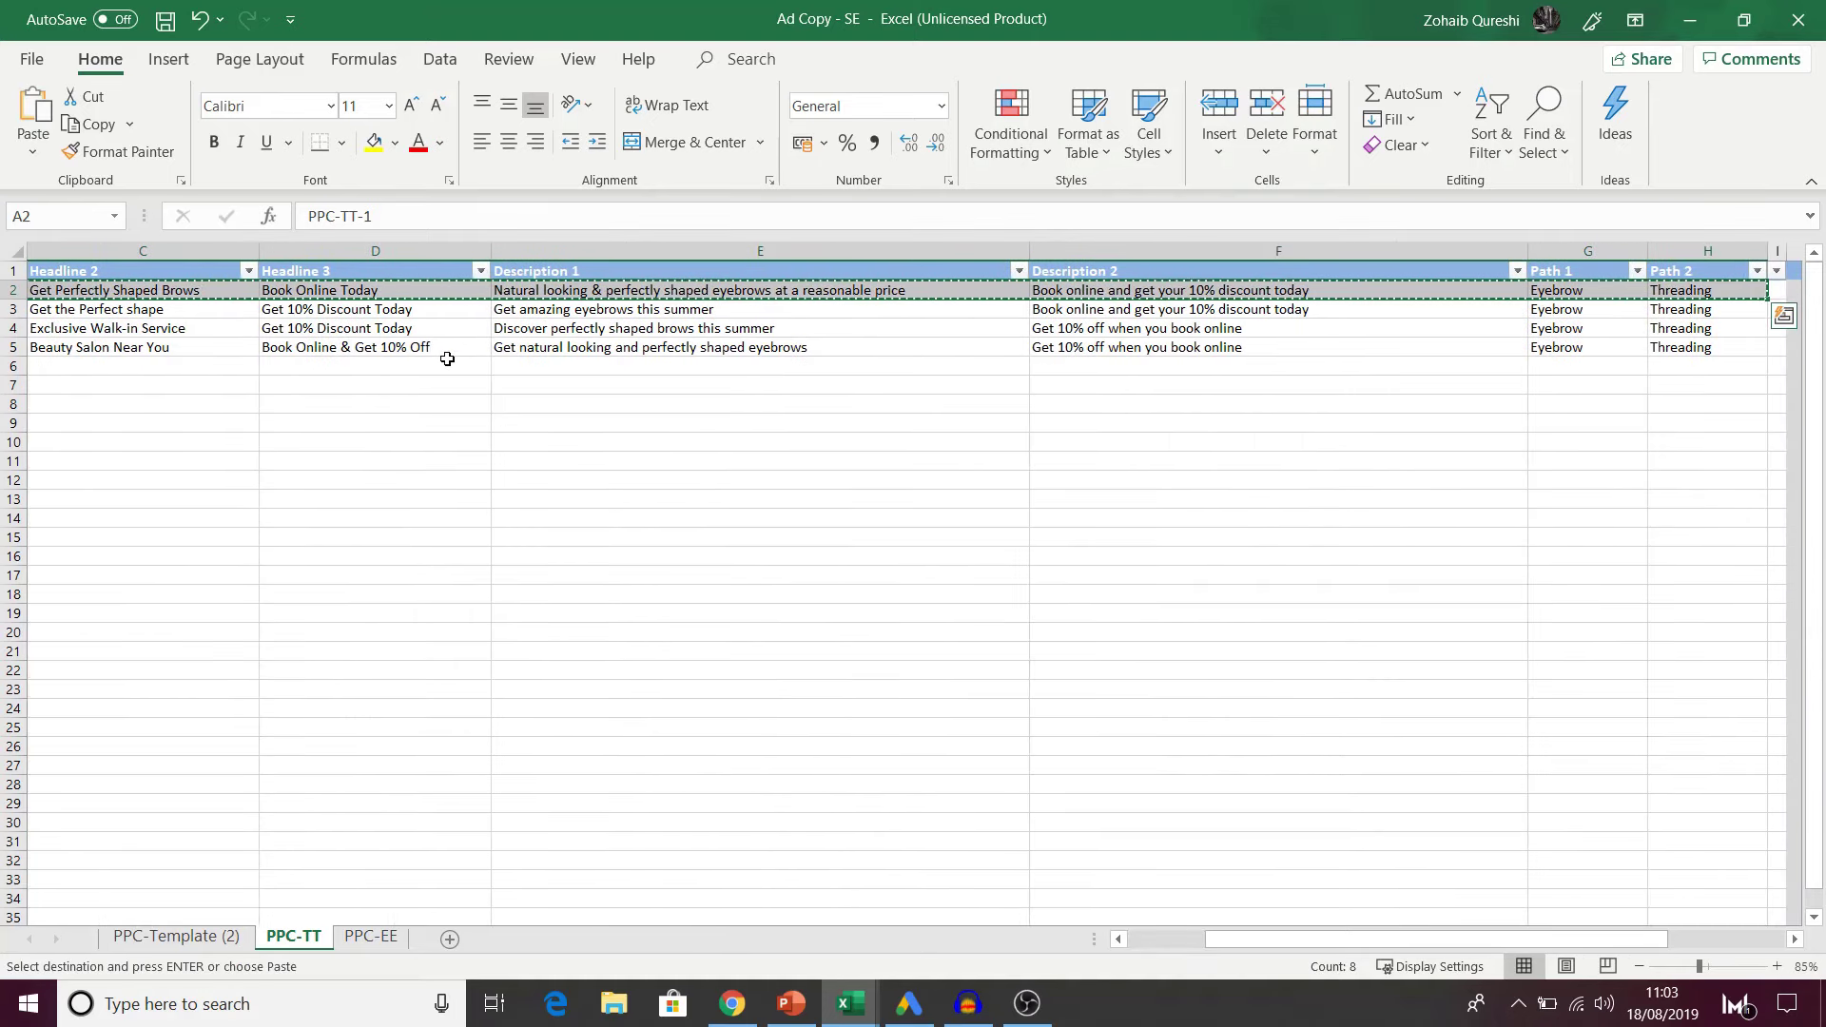
key(alt+Tab)
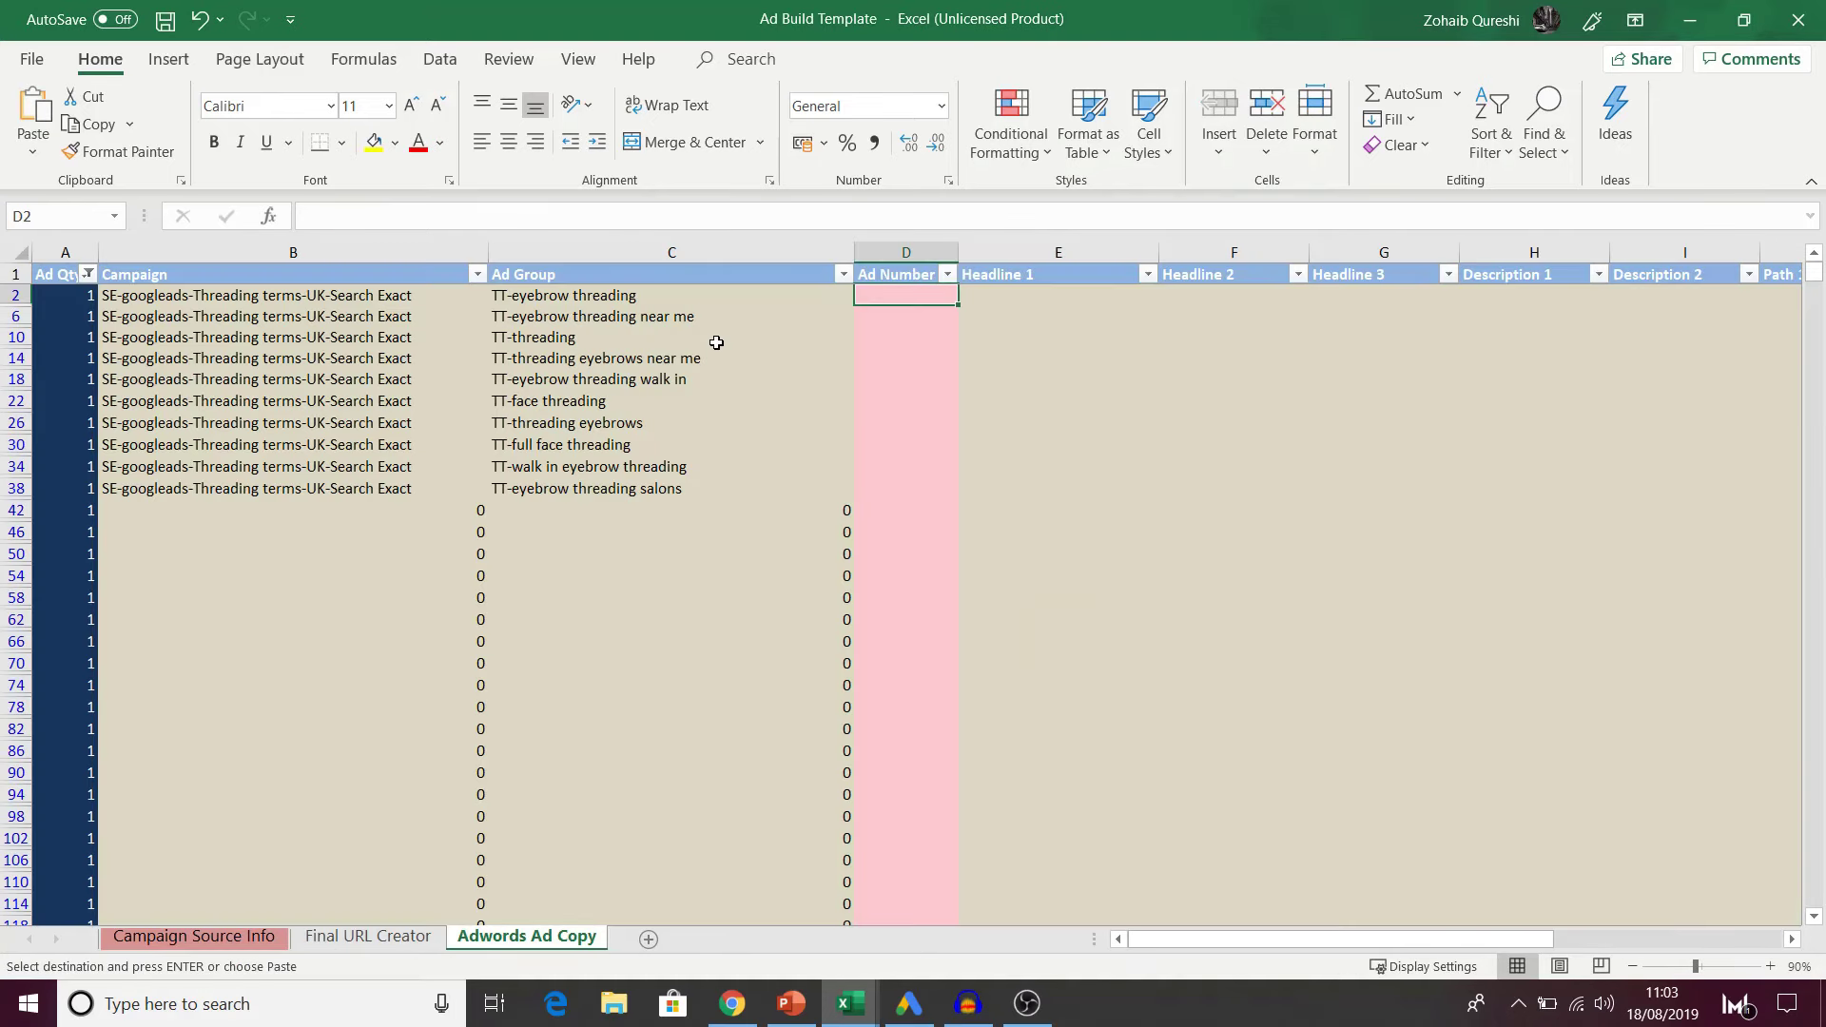
key(ctrl+alt+v)
key(Return)
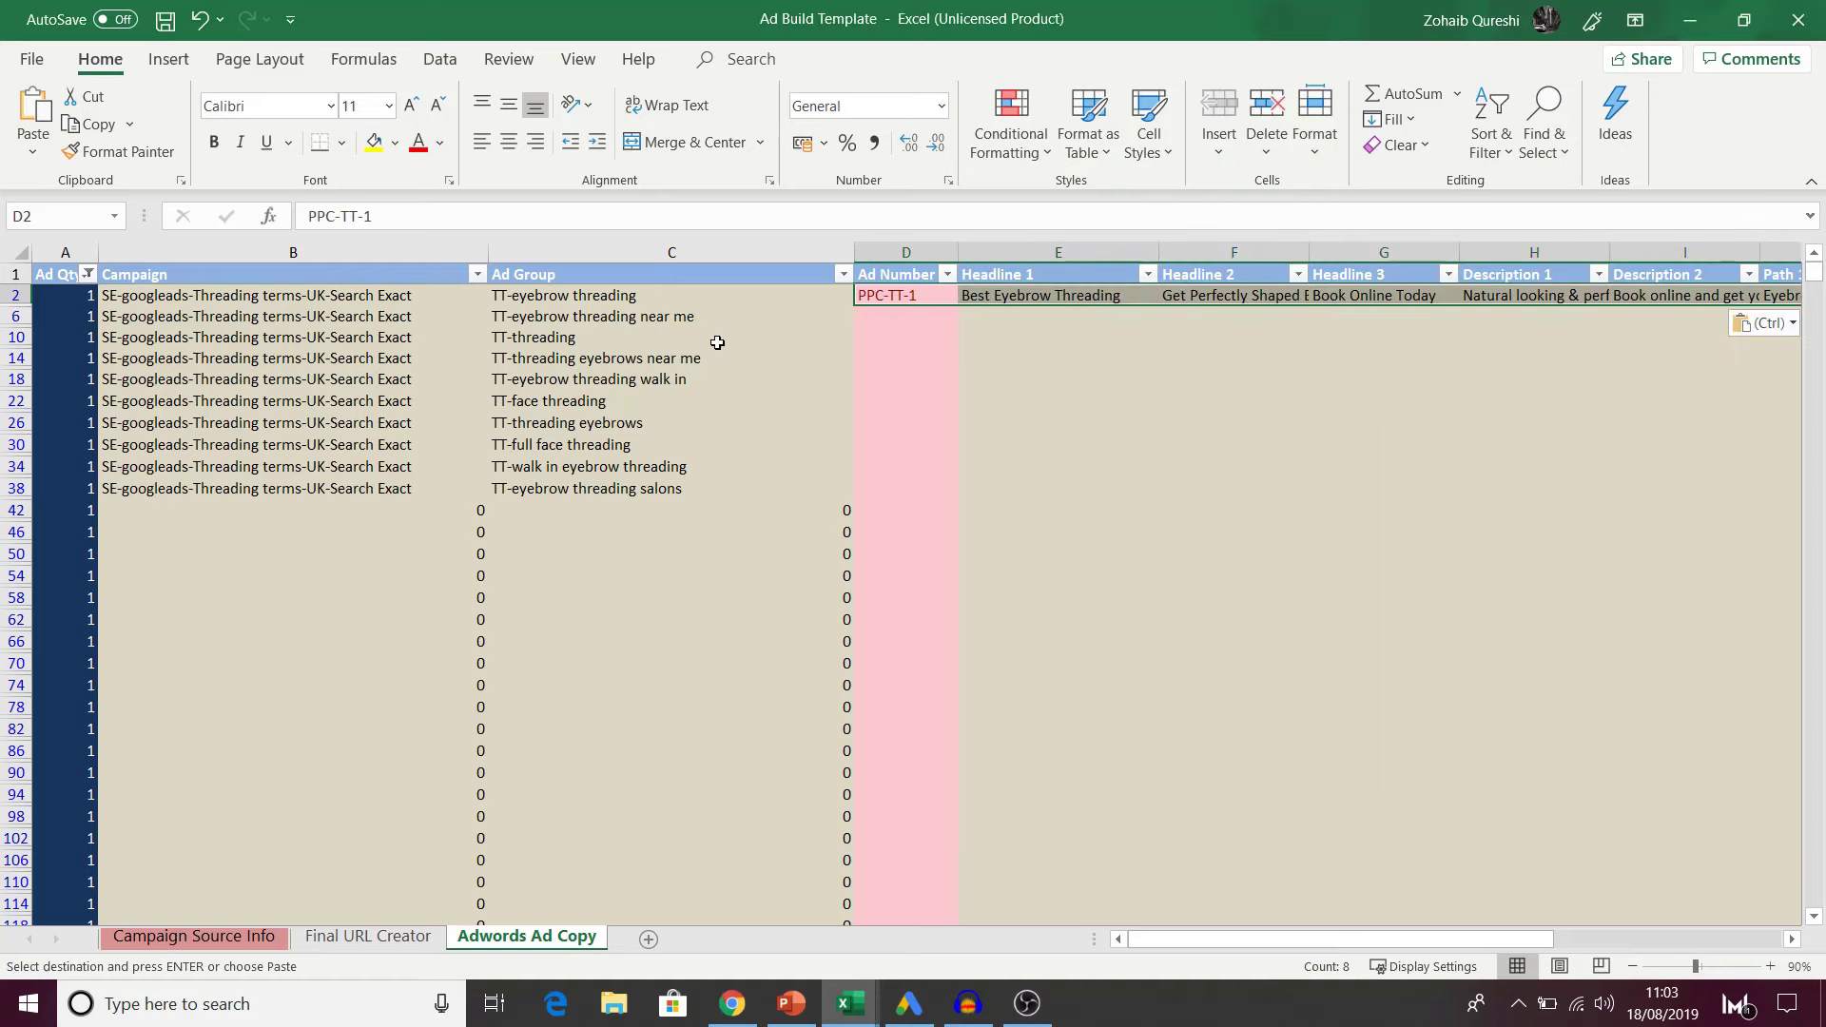
Step: Copy the Final URL in H2 of Keyword Build Template's Keyword List into L2 of Adwords Ad Copy as values and number formats
drag(1202, 941, 1257, 934)
click(1643, 293)
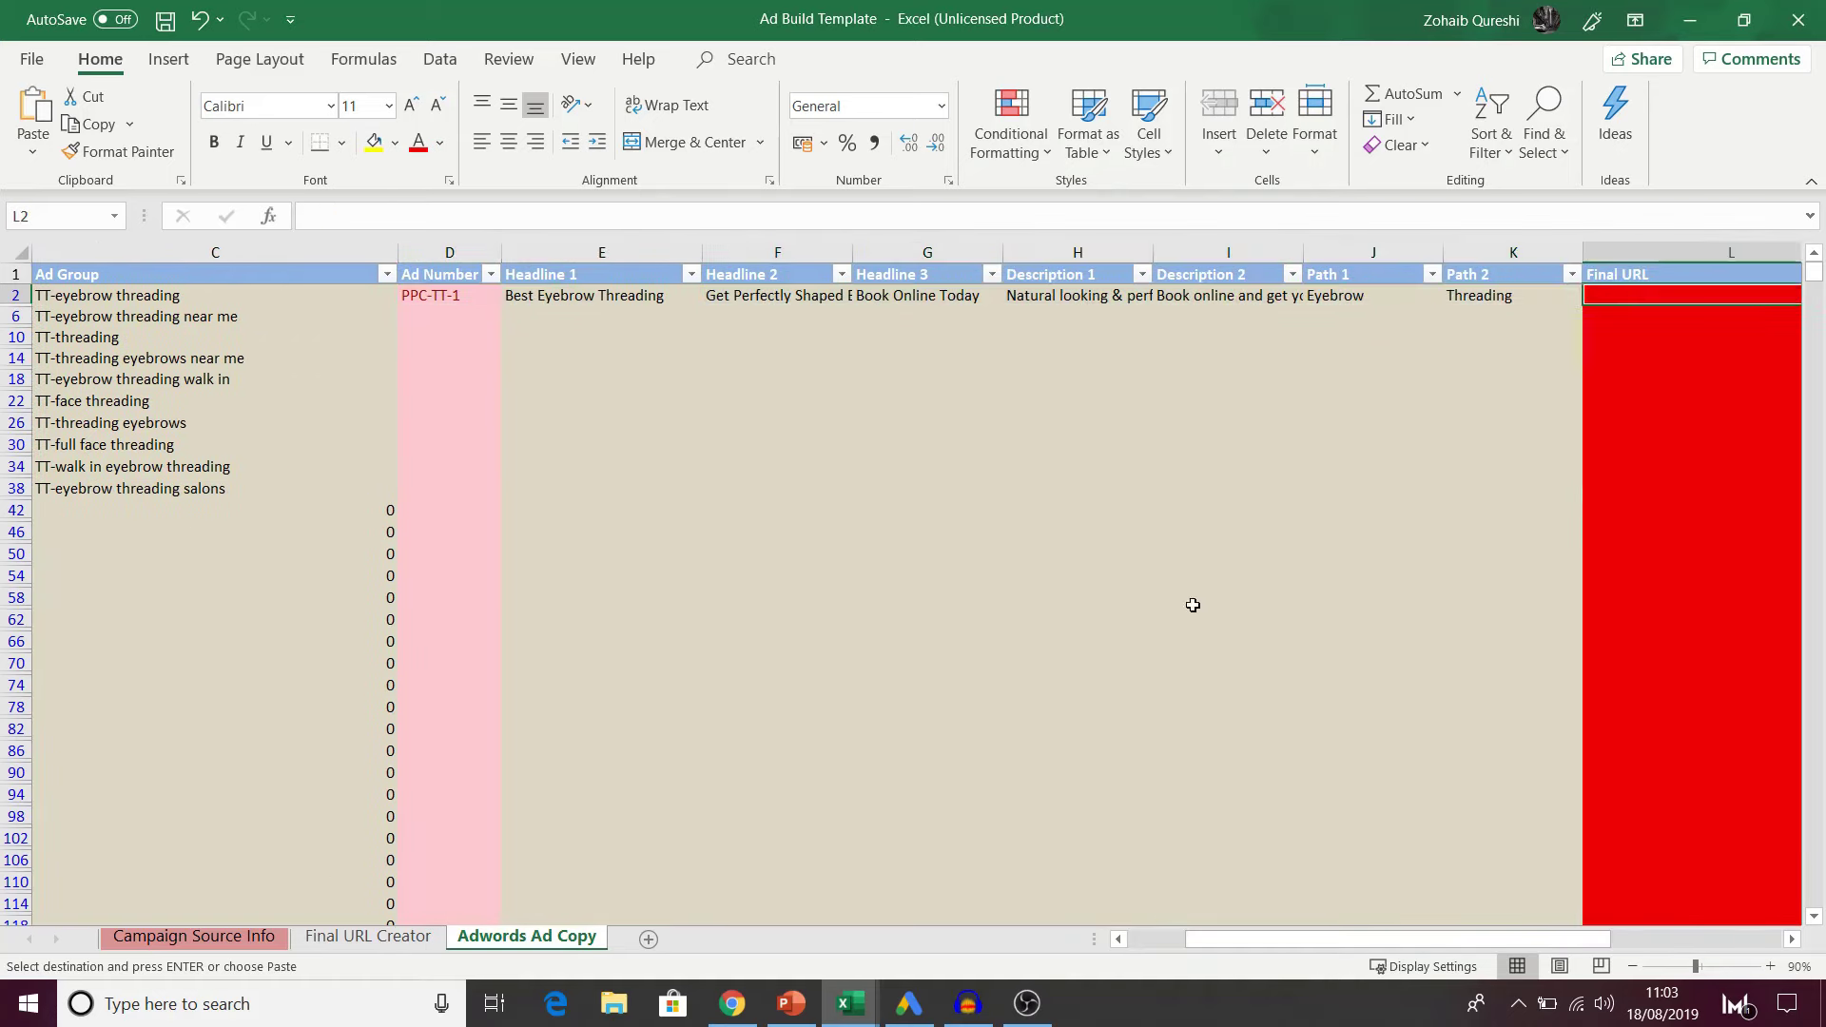
mouse_move(858, 1006)
click(849, 899)
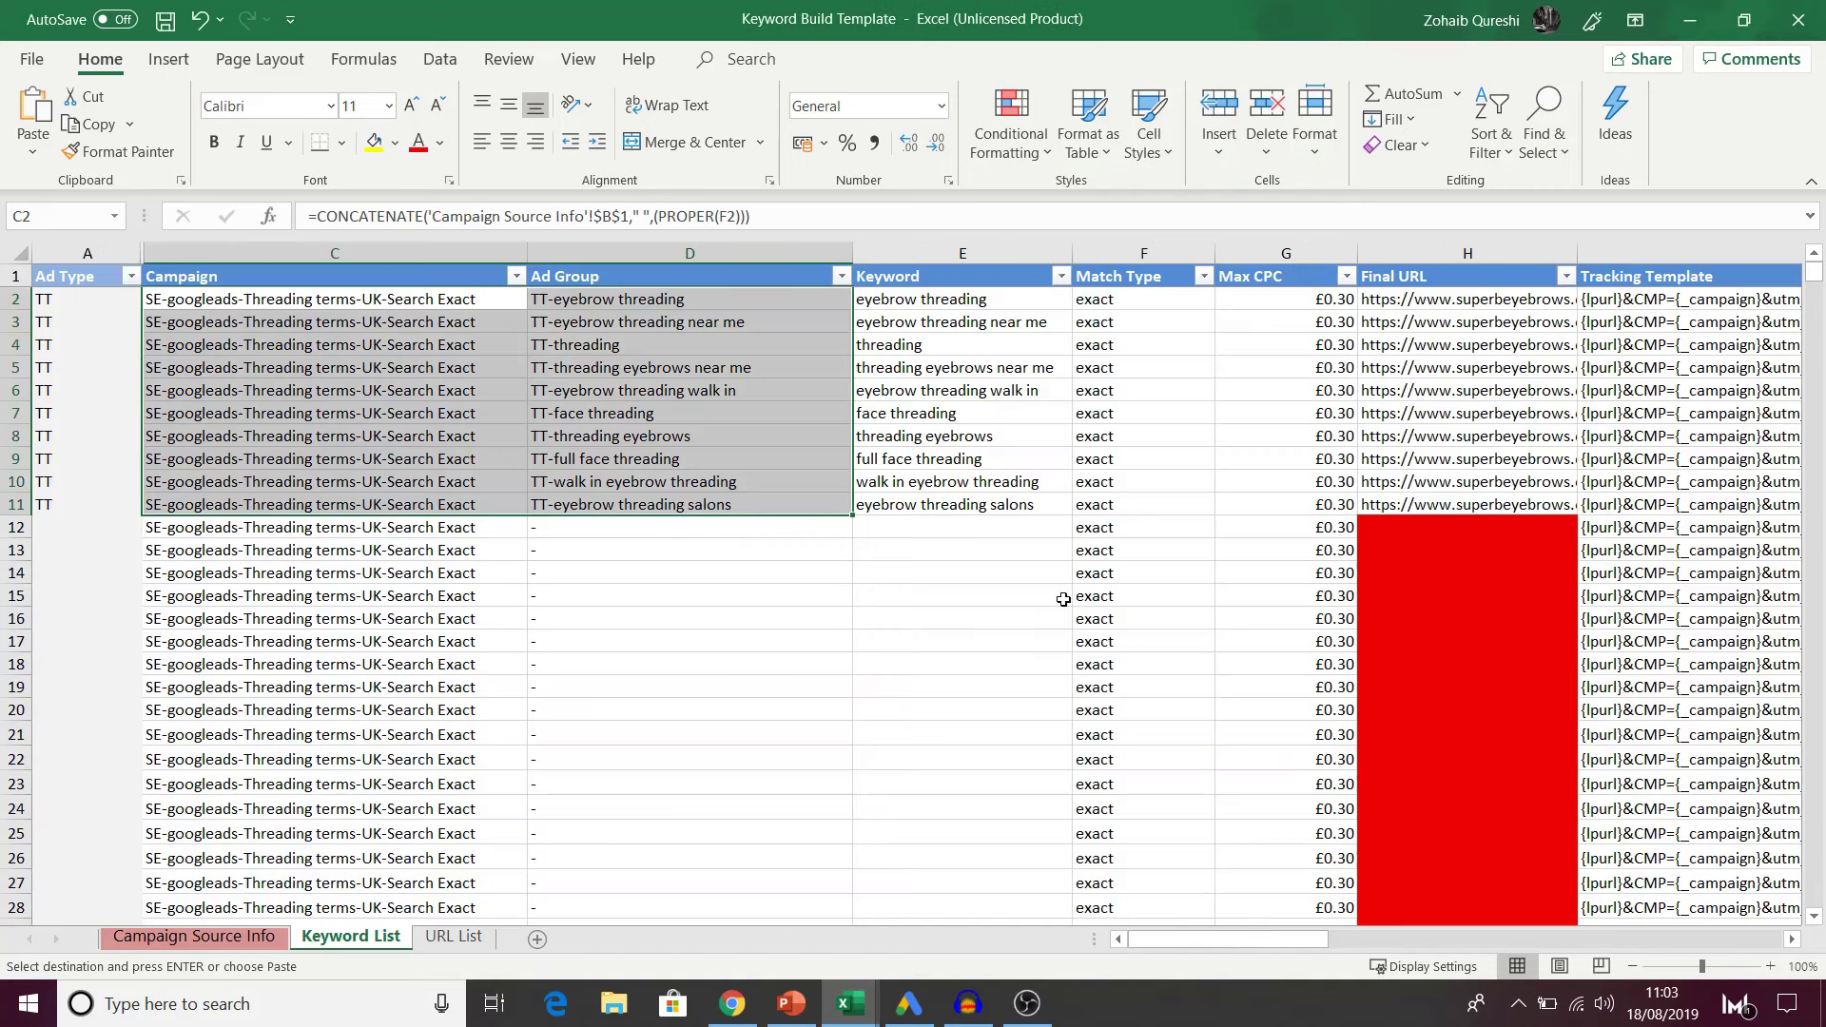
click(1432, 301)
key(ctrl+c)
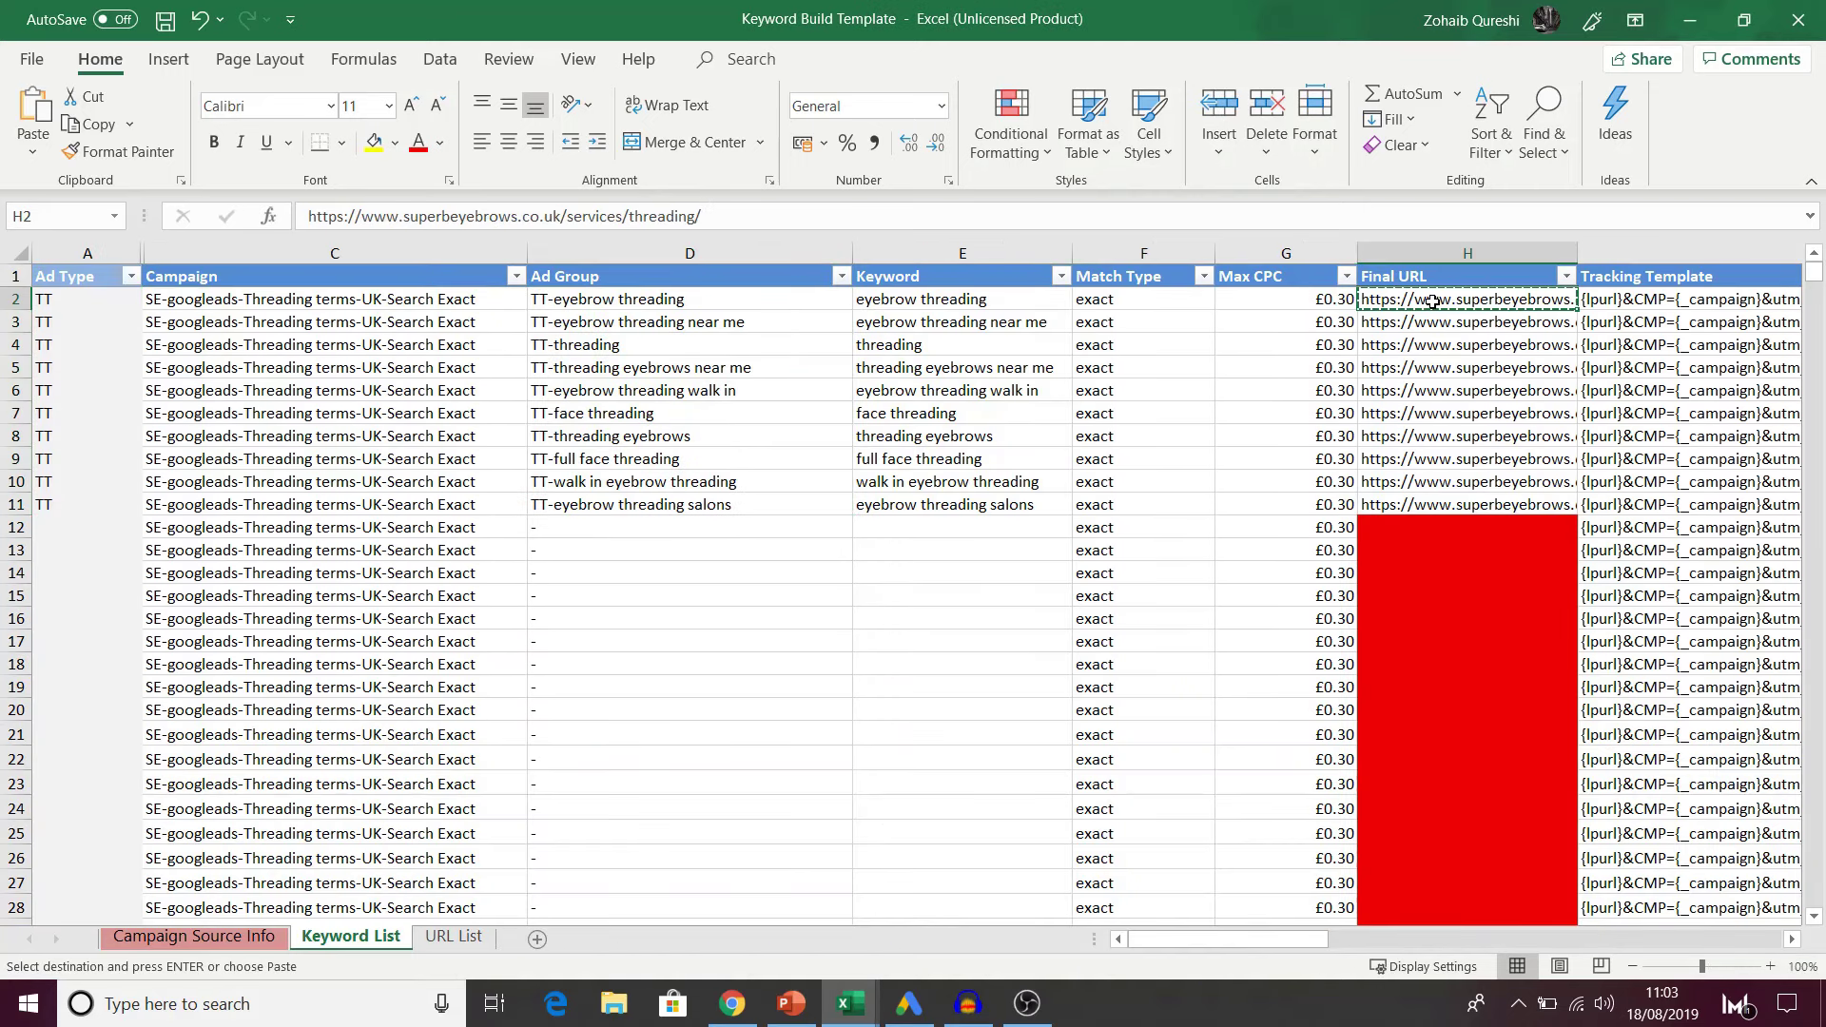
key(alt+Tab)
key(ctrl+alt+v)
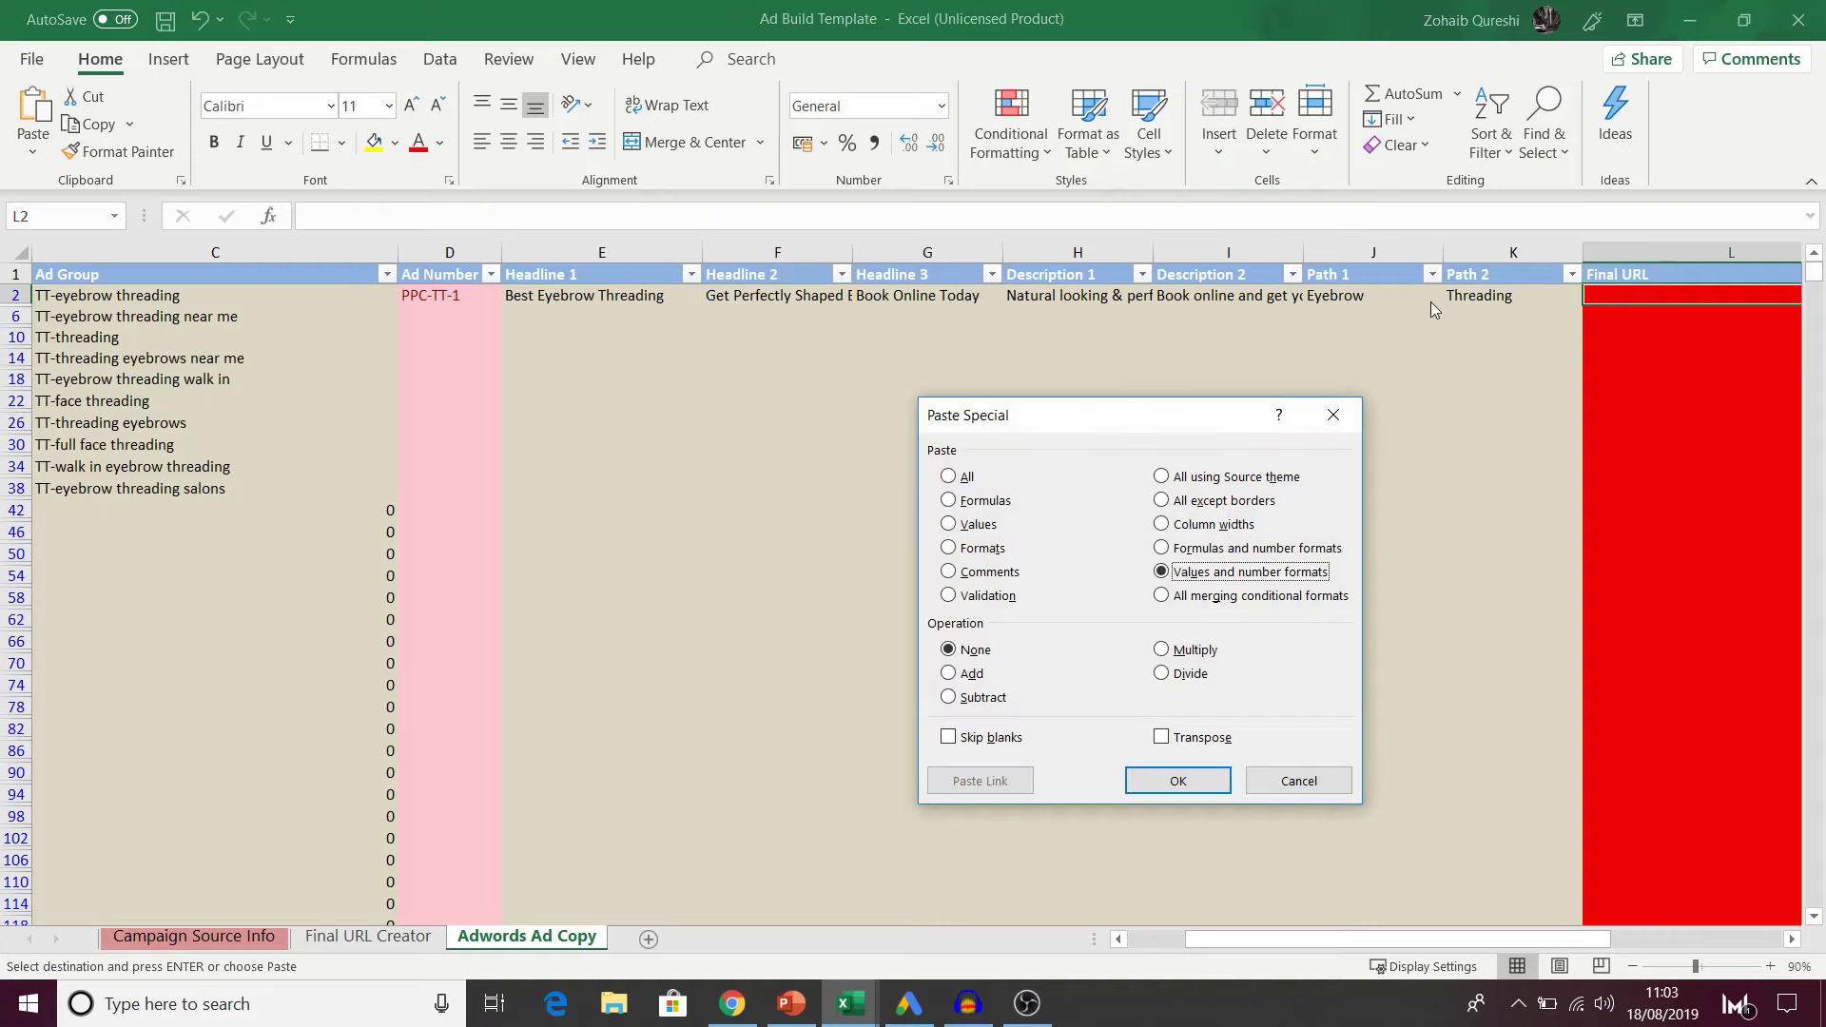
key(Return)
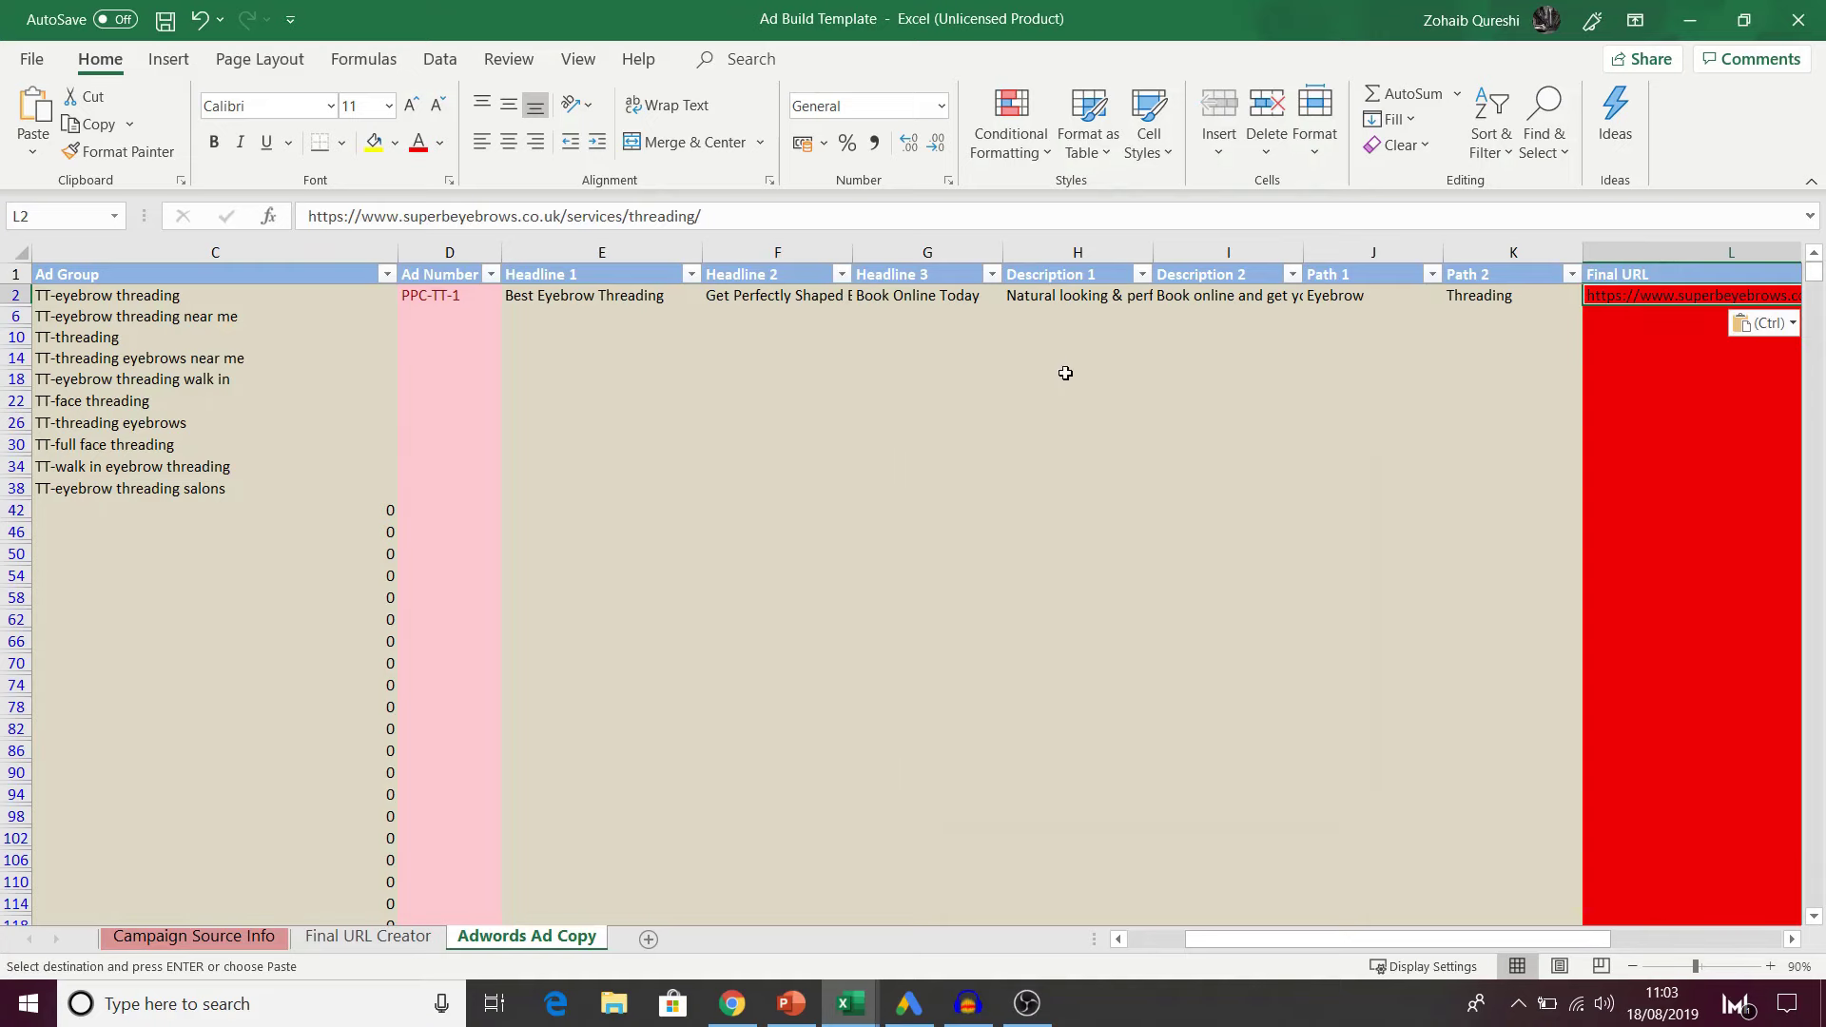
click(461, 295)
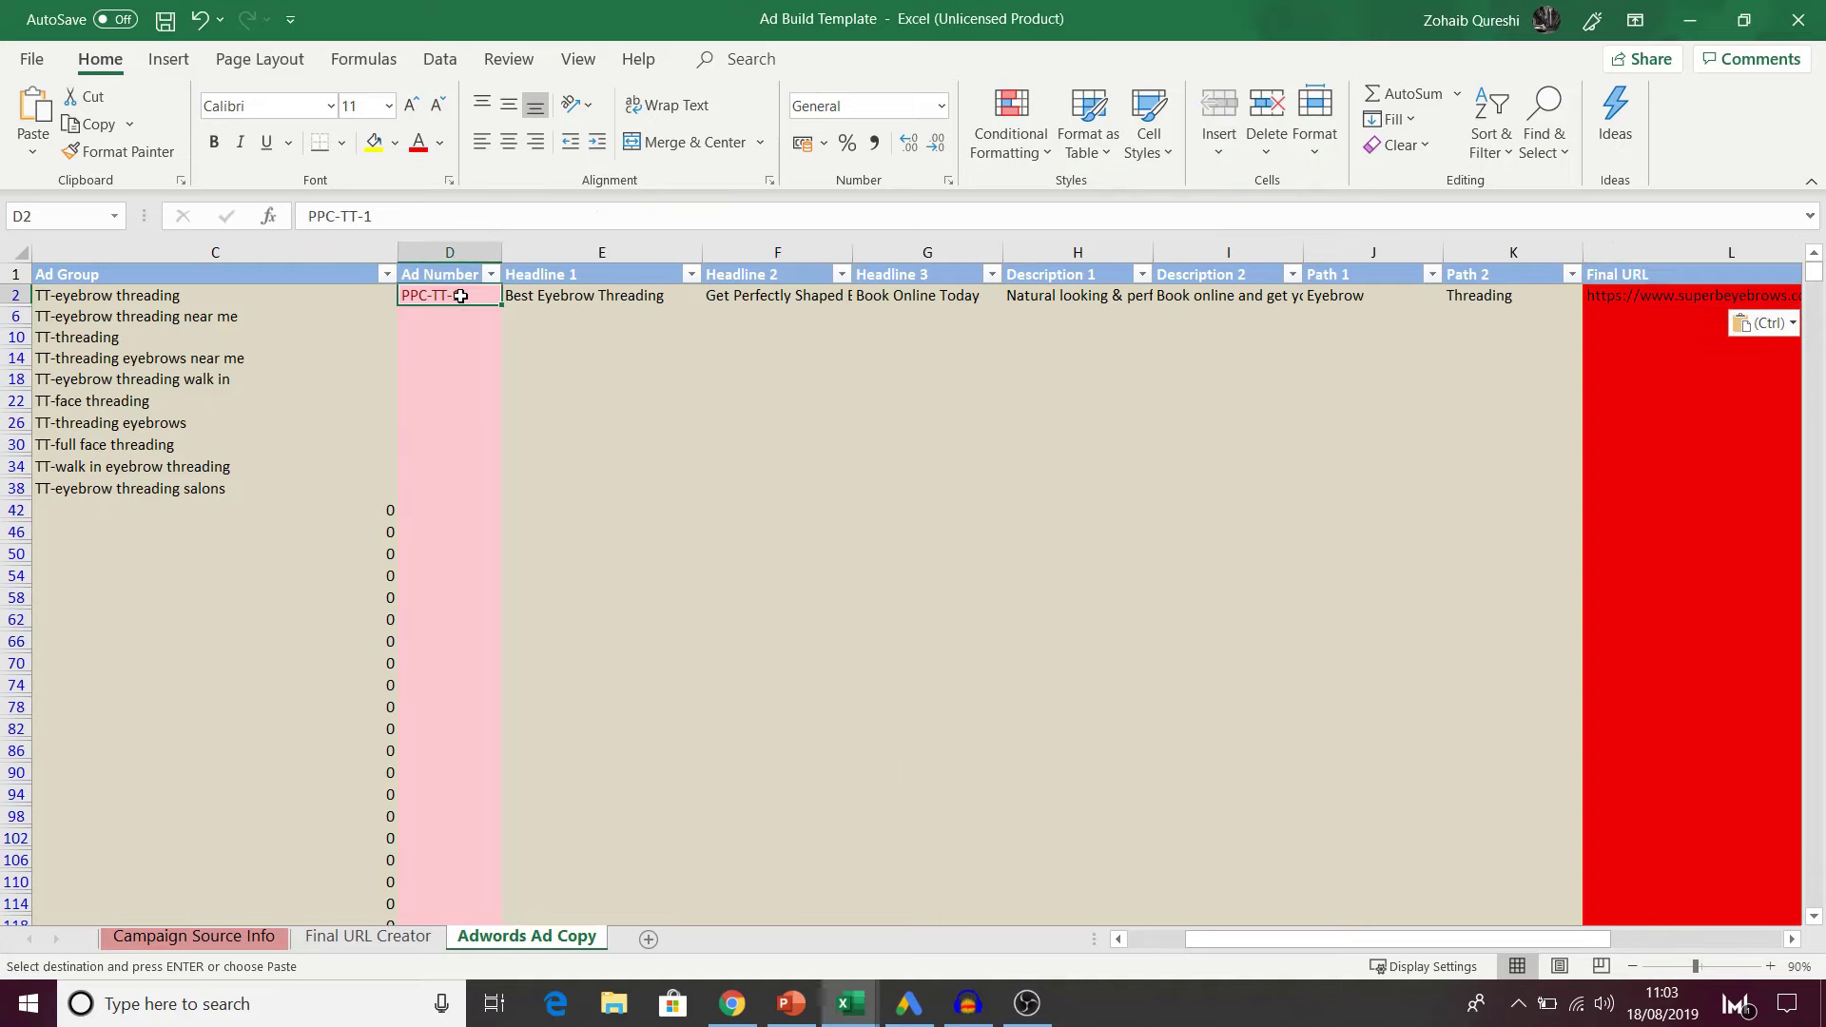
key(ctrl+Left)
key(ctrl+shift+Down)
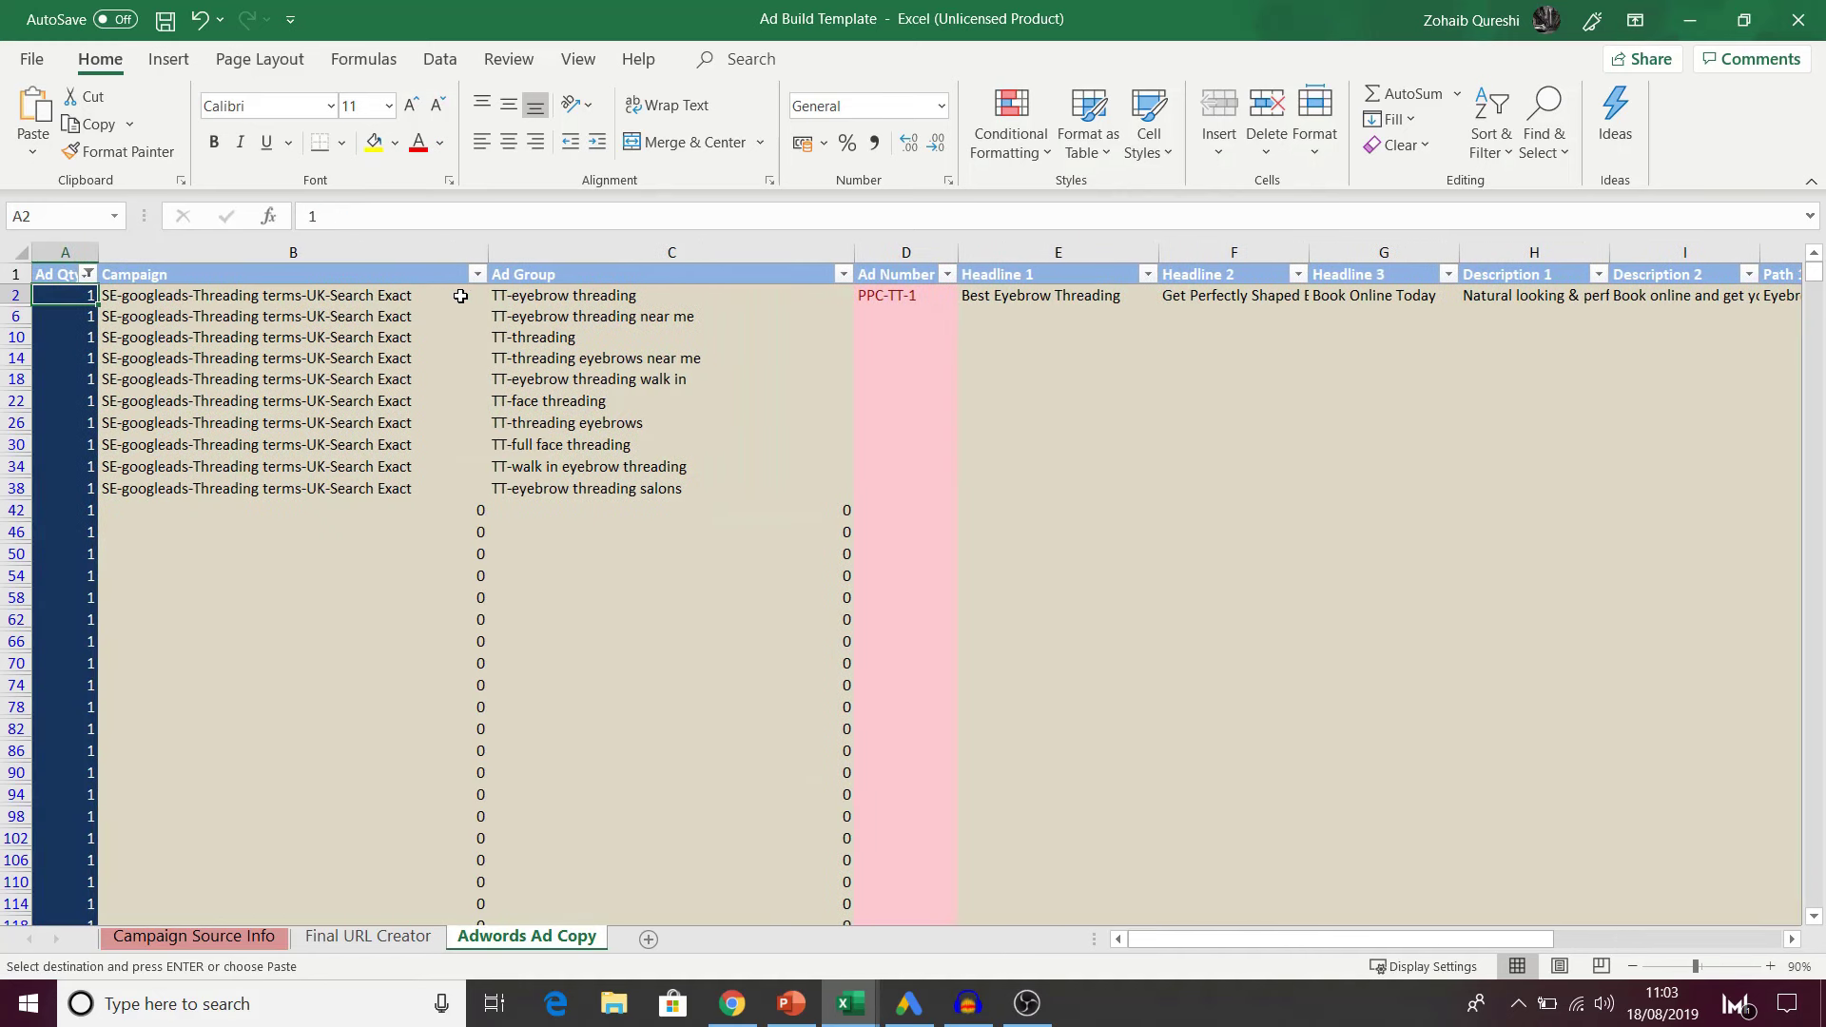
click(911, 301)
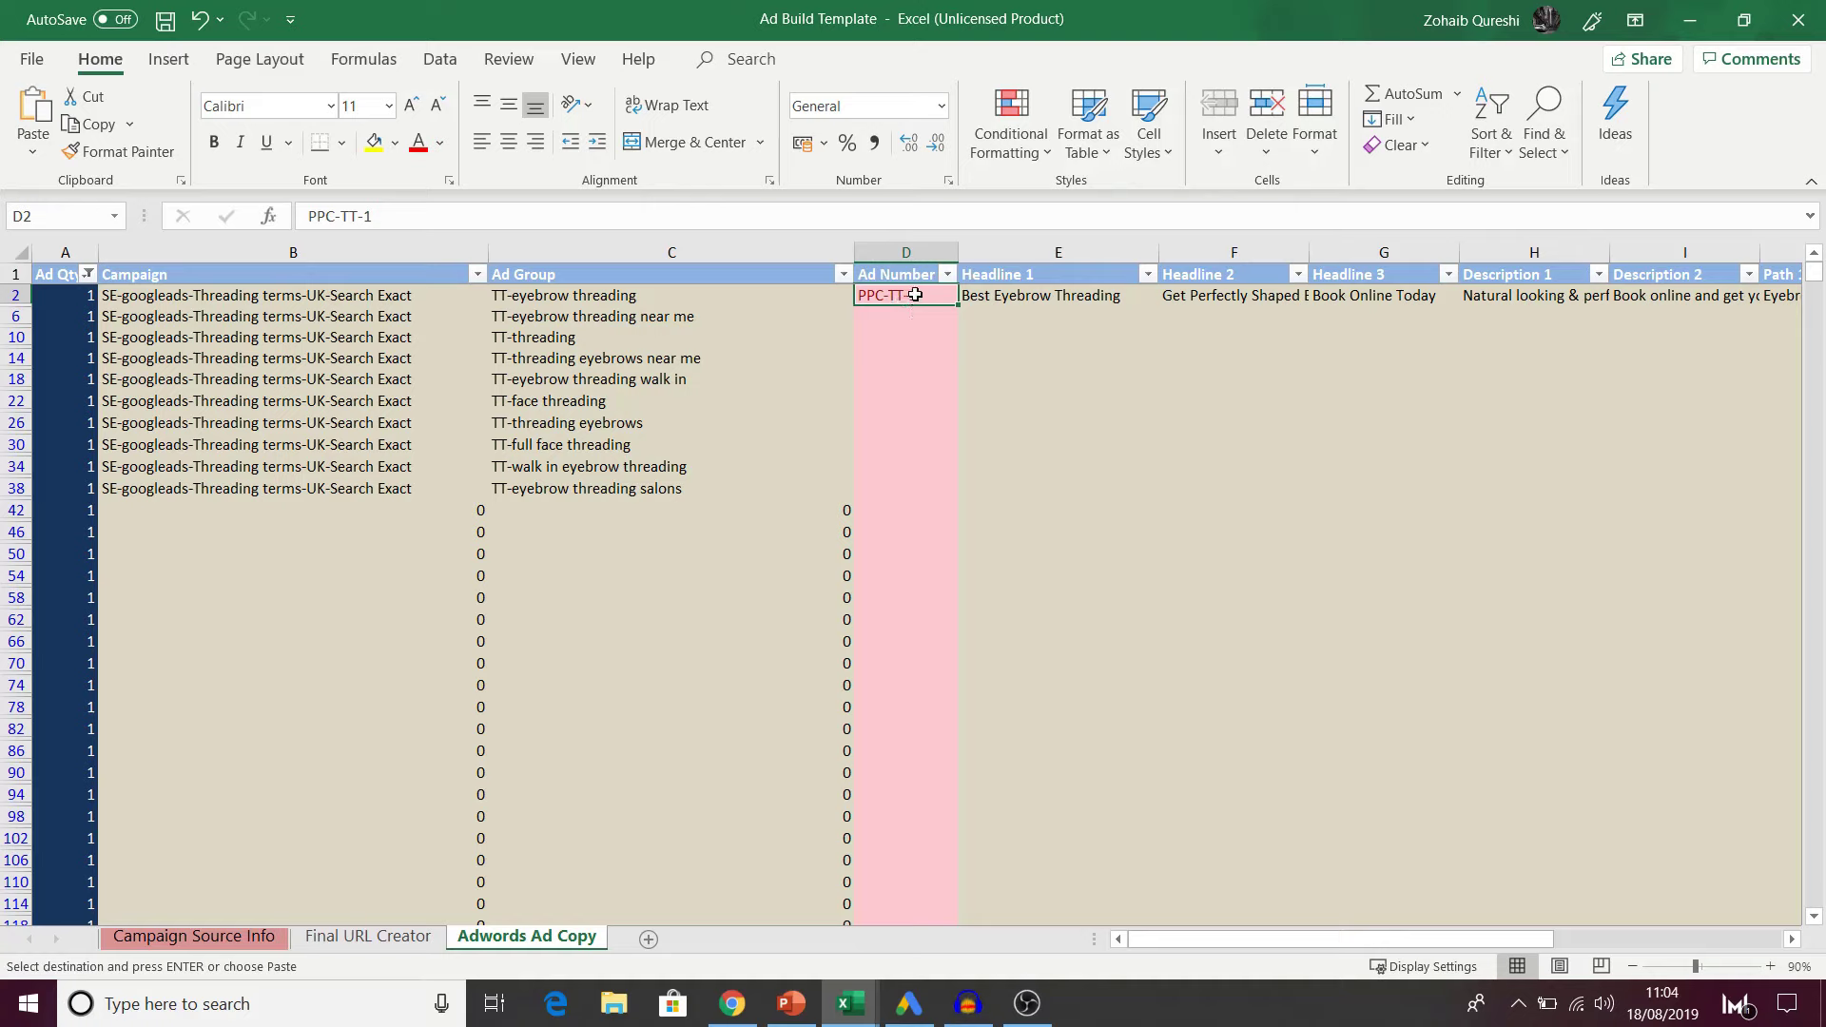
key(ctrl+shift+Right)
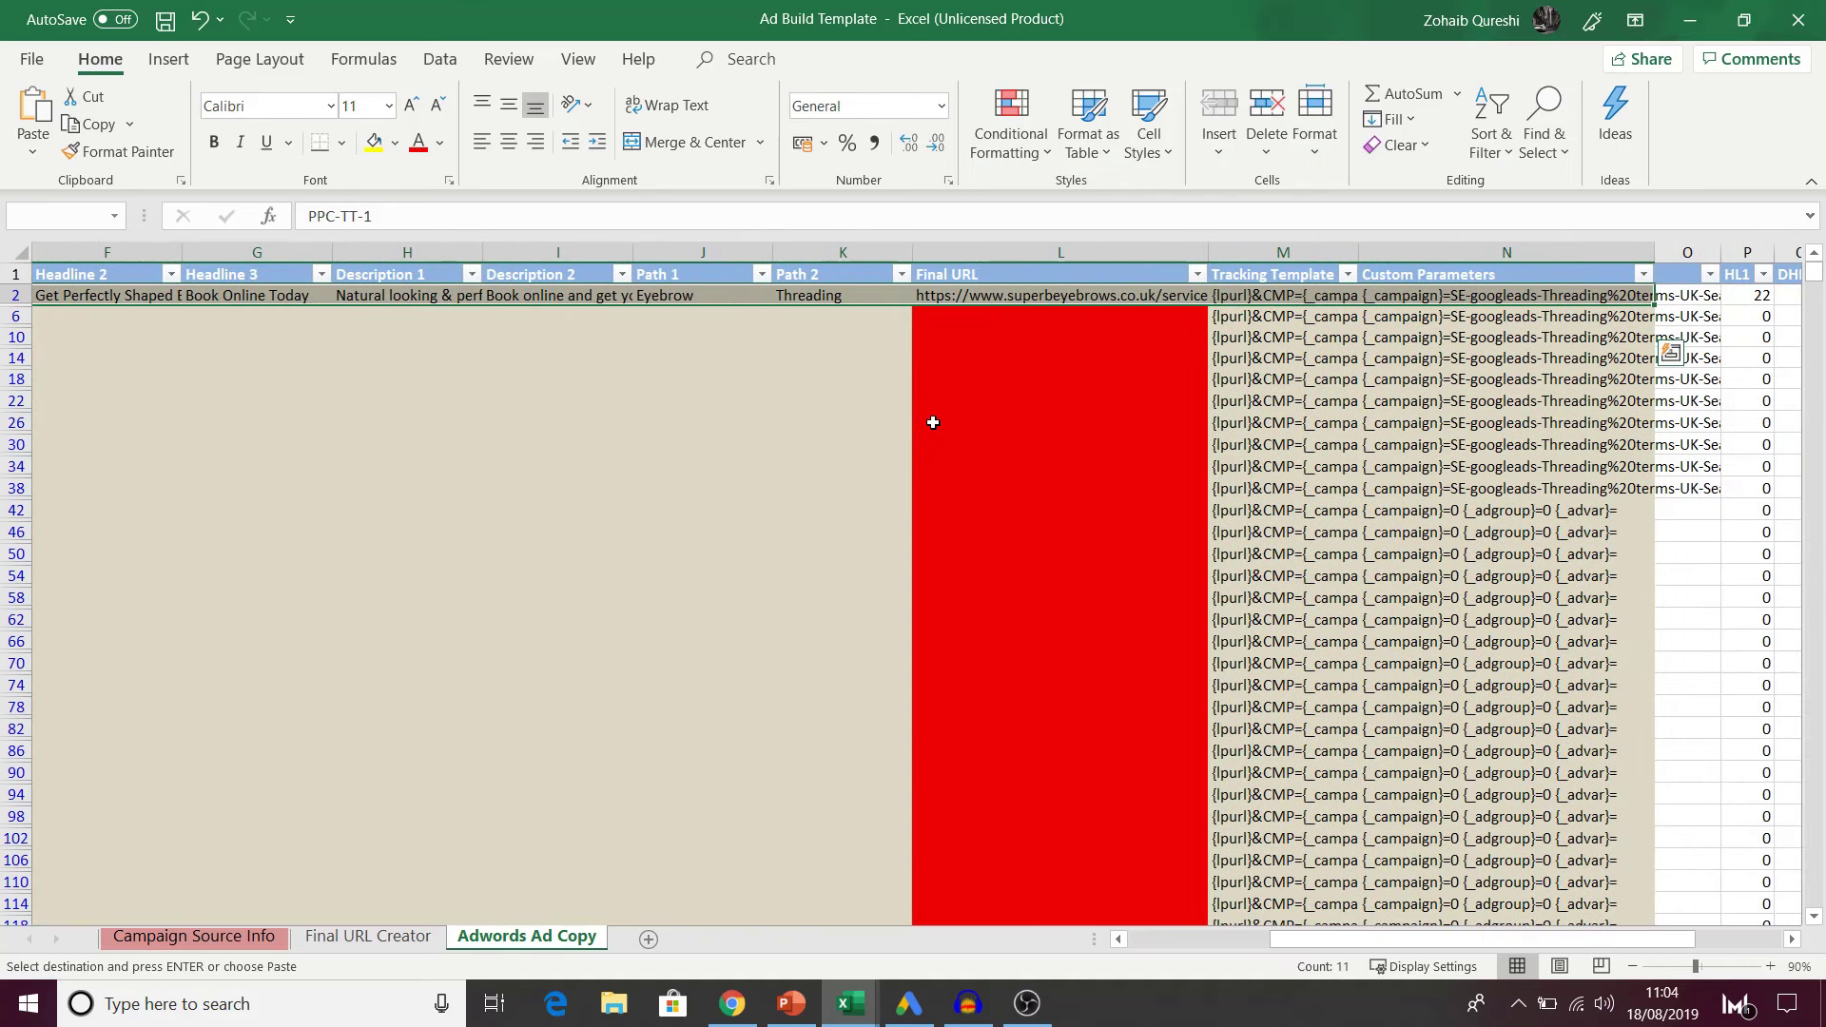
key(shift+Left)
key(shift+Left)
key(ctrl+c)
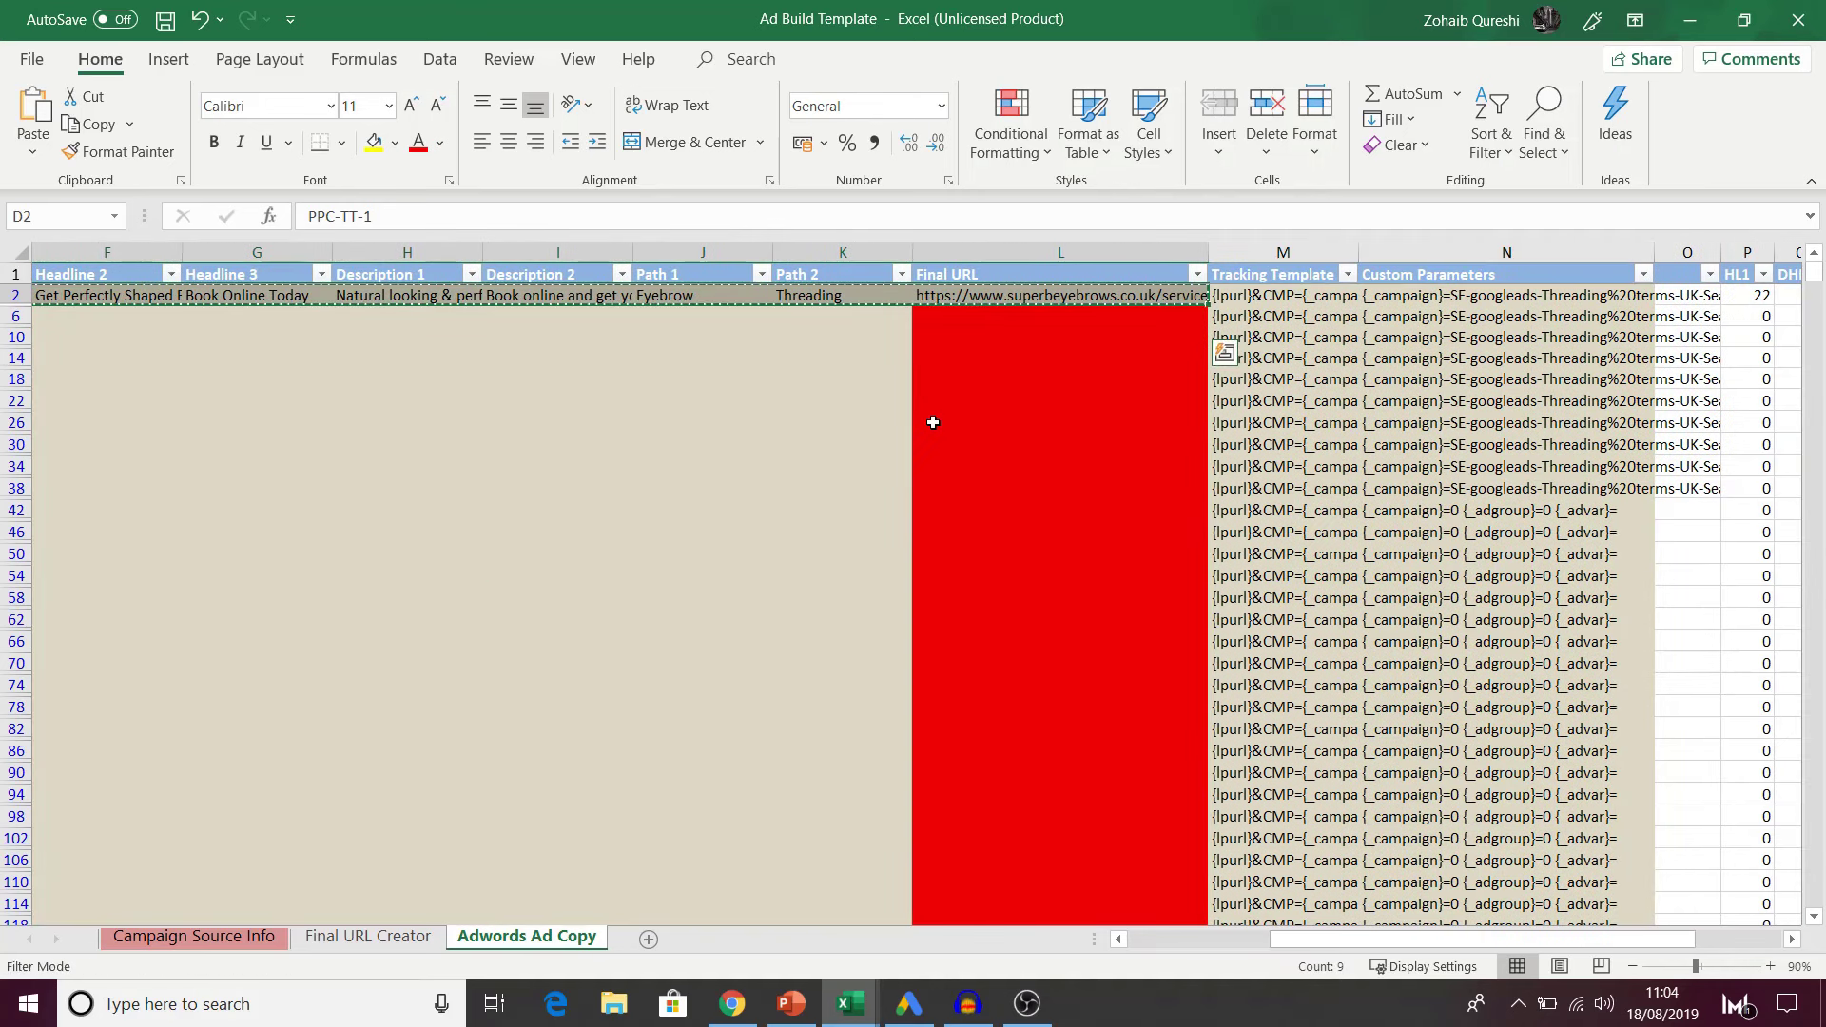
key(Left)
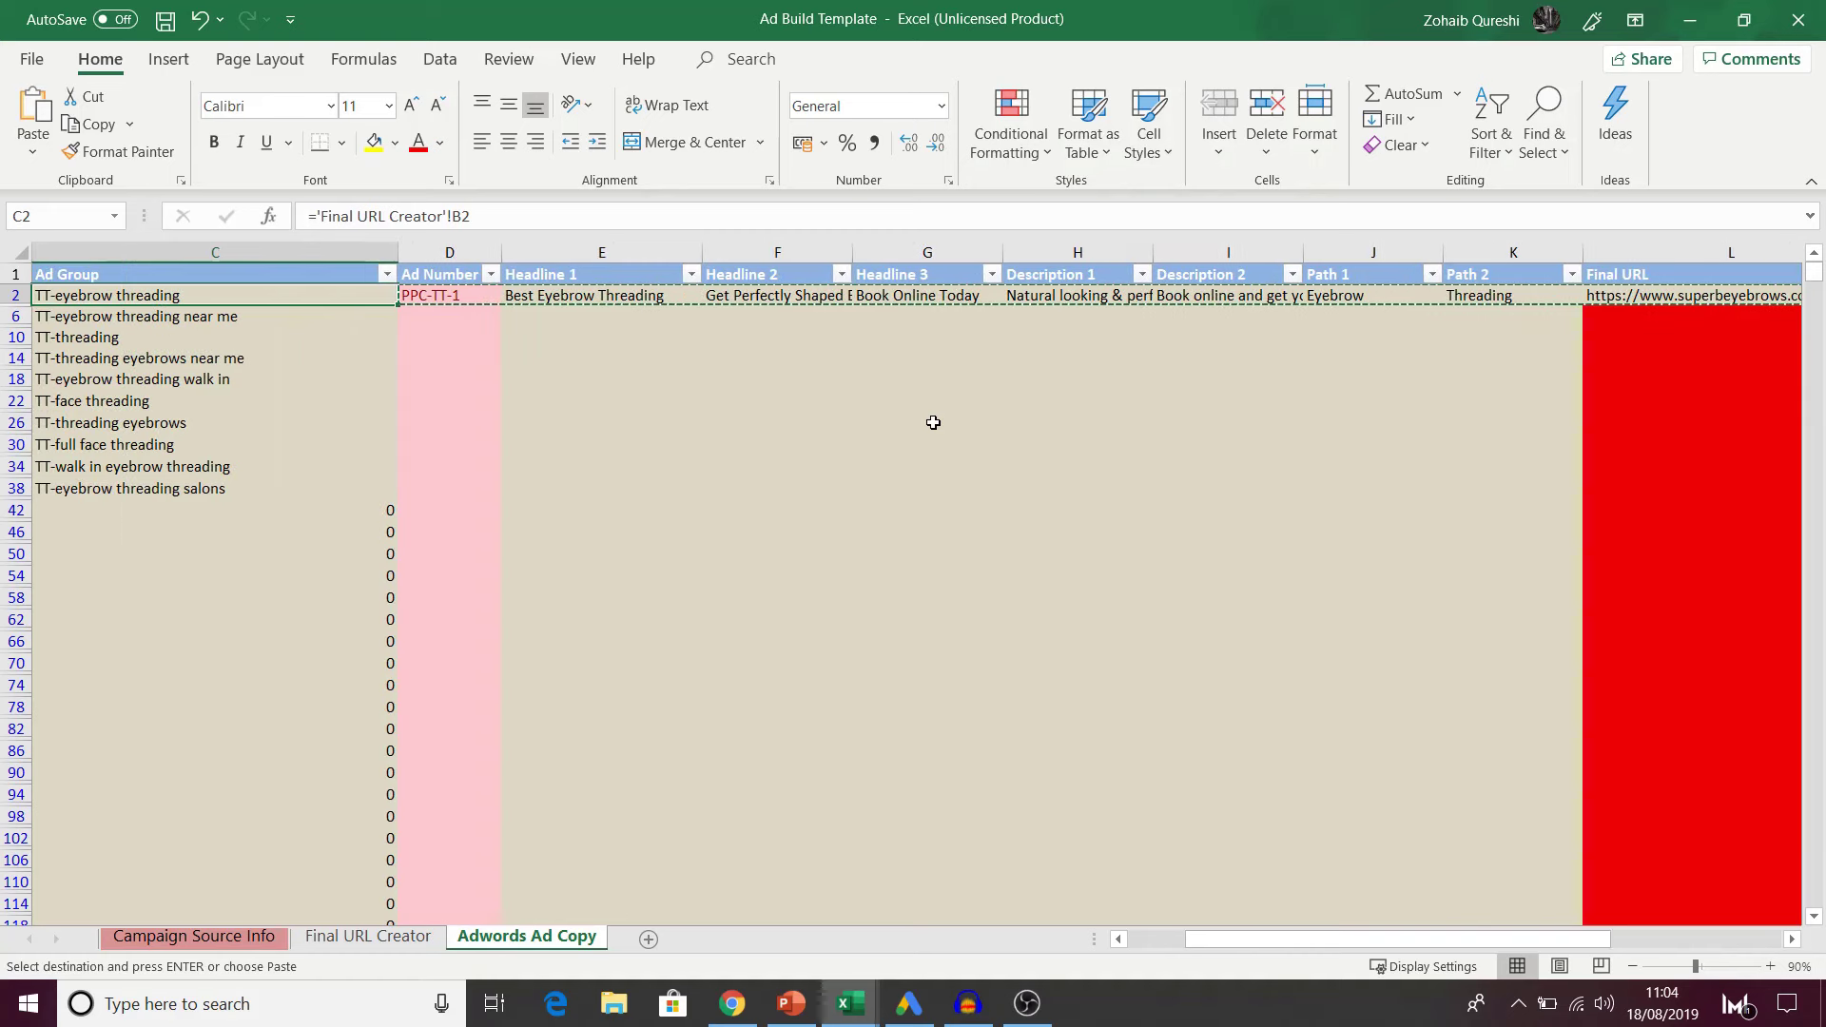
drag(453, 298, 1502, 493)
drag(808, 421, 760, 403)
drag(421, 313, 1707, 488)
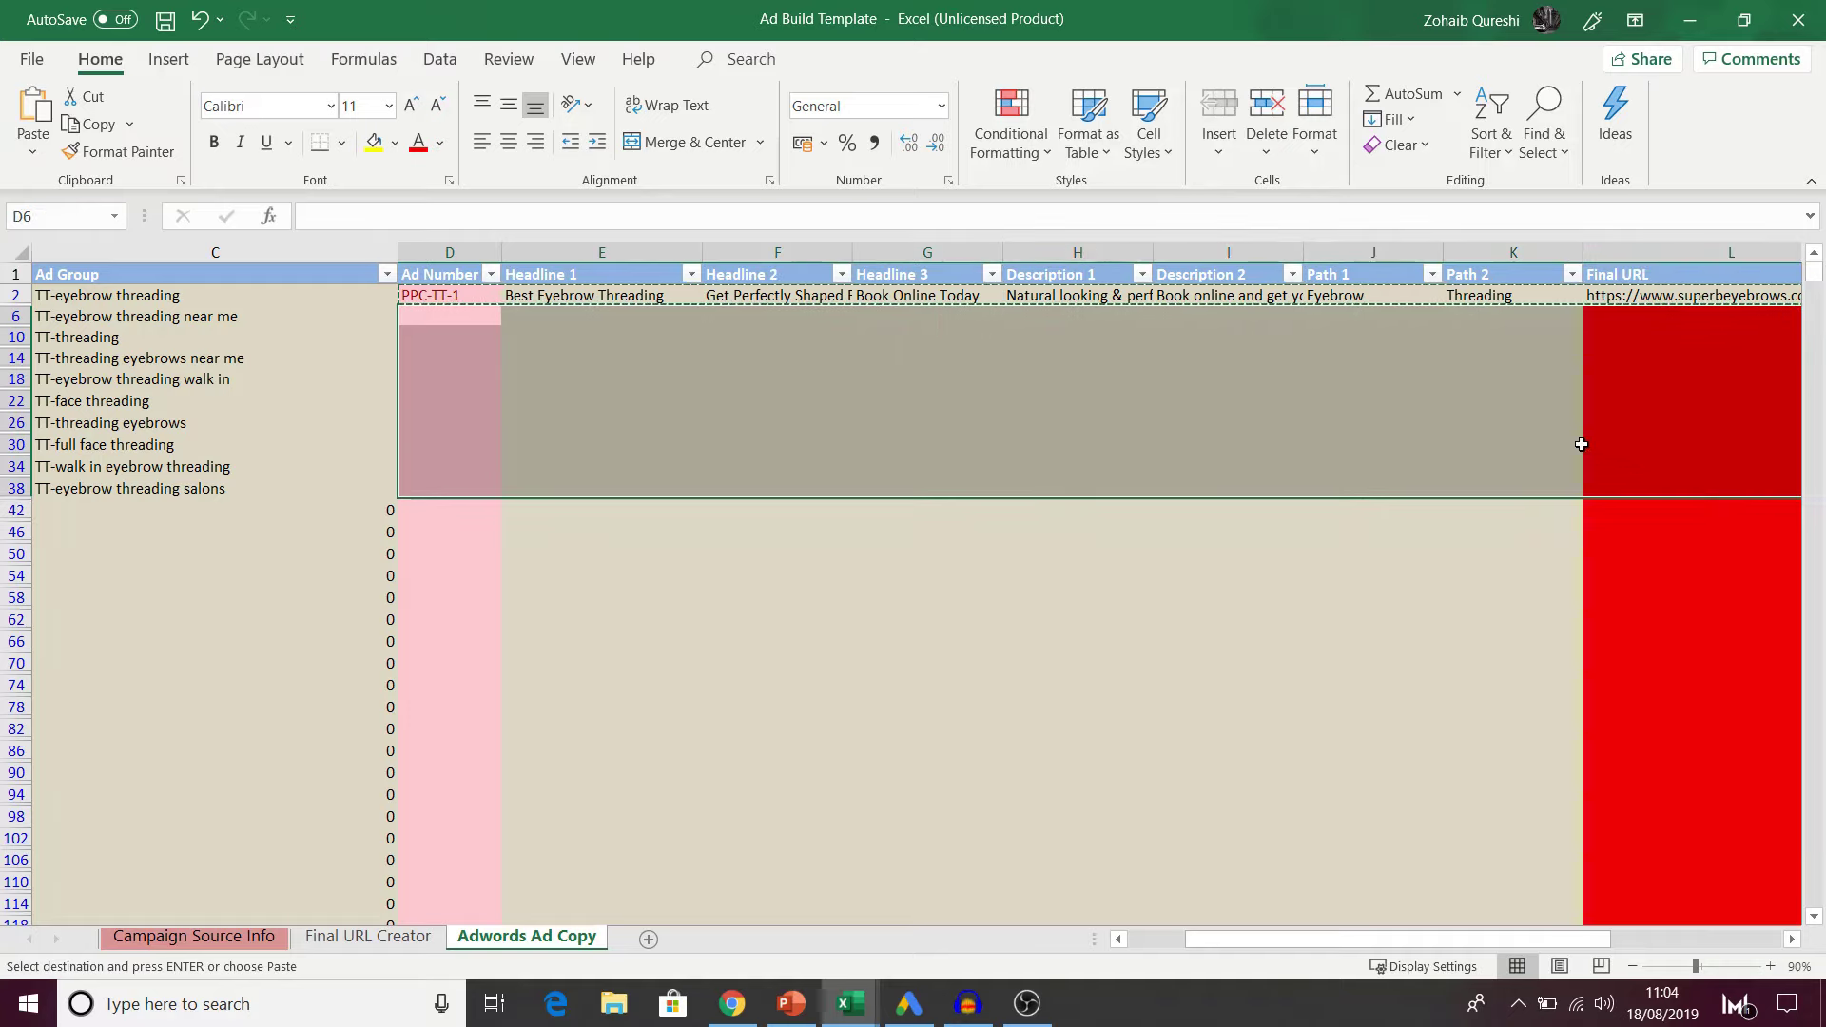
key(Escape)
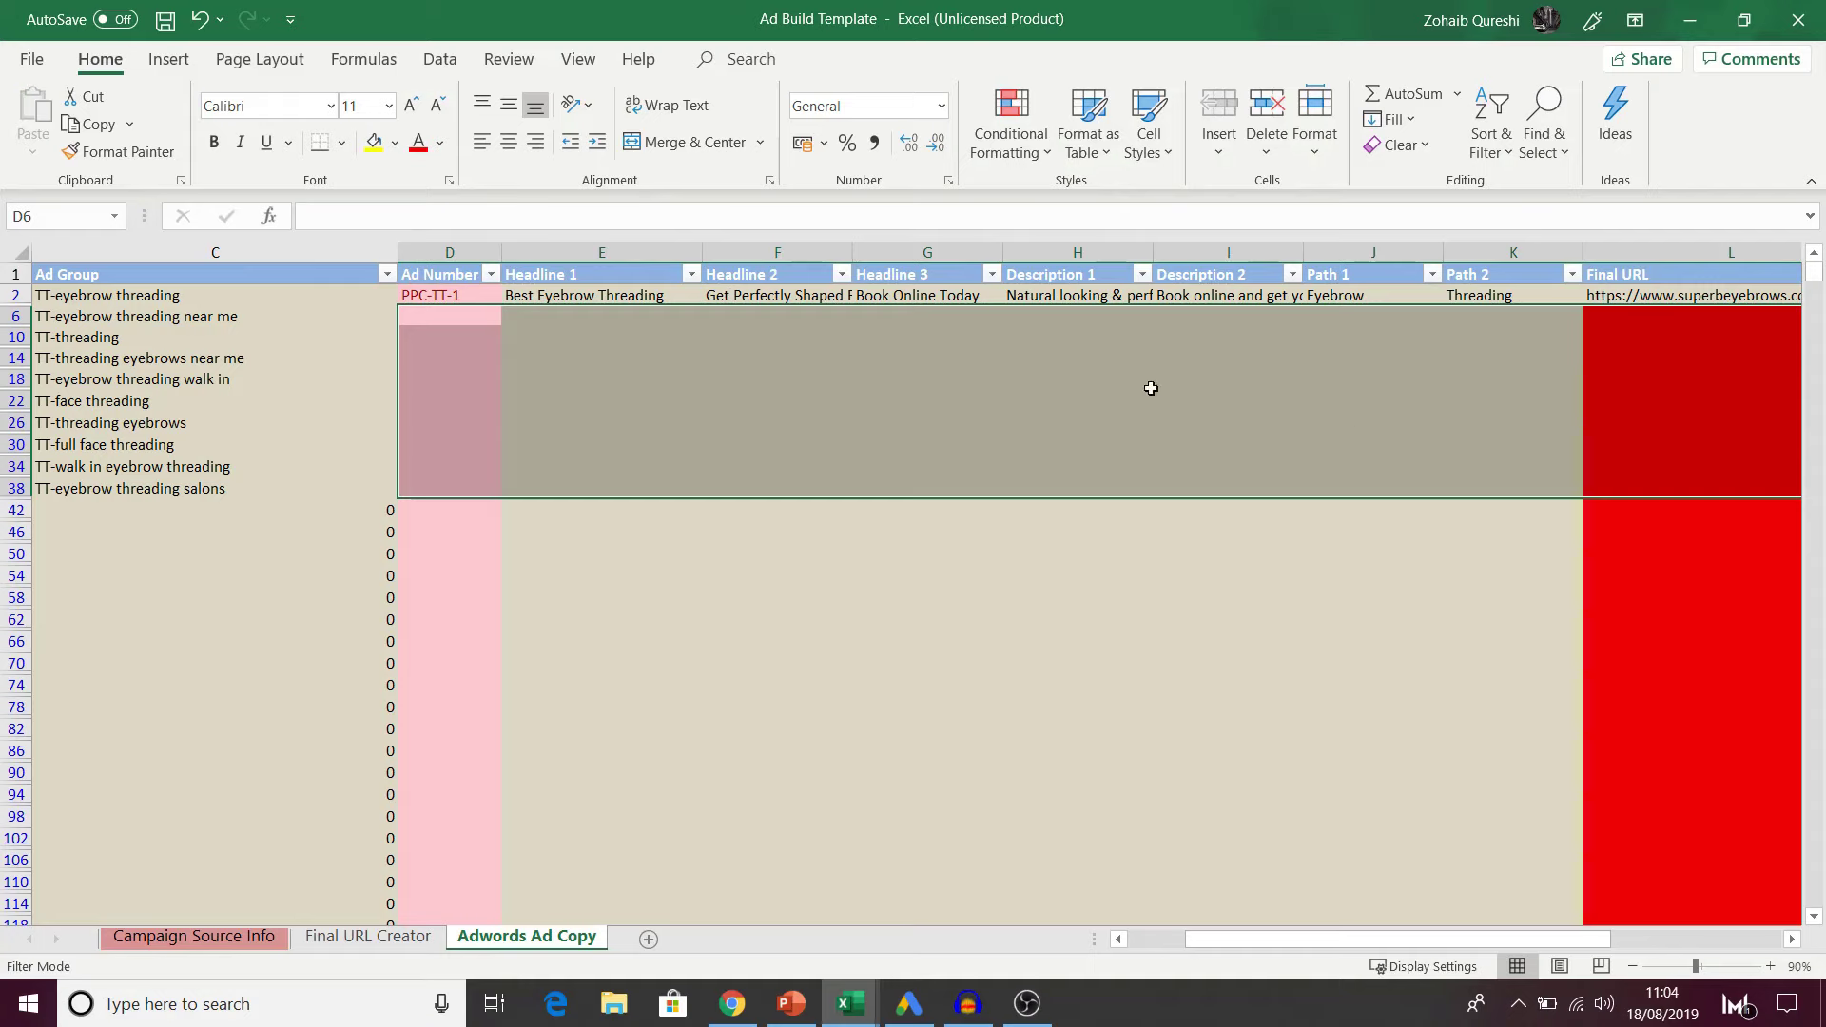
Step: Copy the PPC-TT-1 ad row D2:L2, Ad Number through Final URL, into the filtered rows for every threading ad group down to row 38
click(1077, 378)
drag(427, 292, 1607, 295)
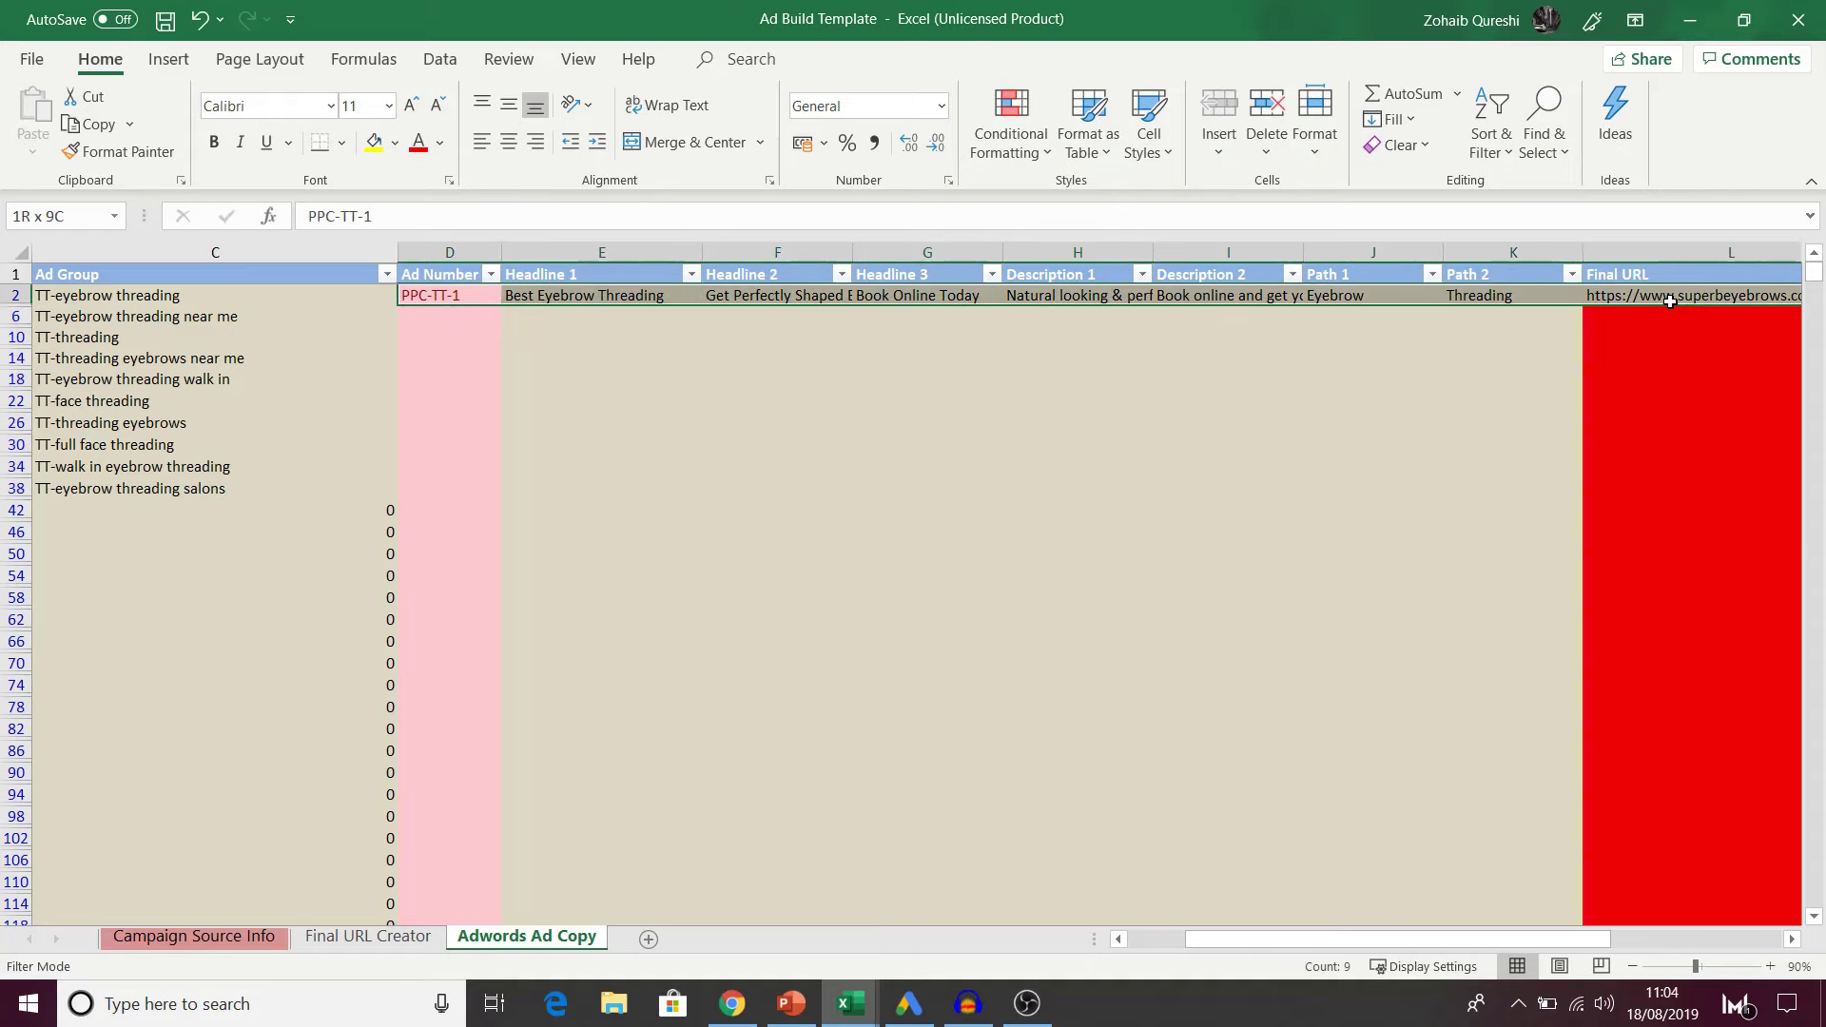
key(ctrl+c)
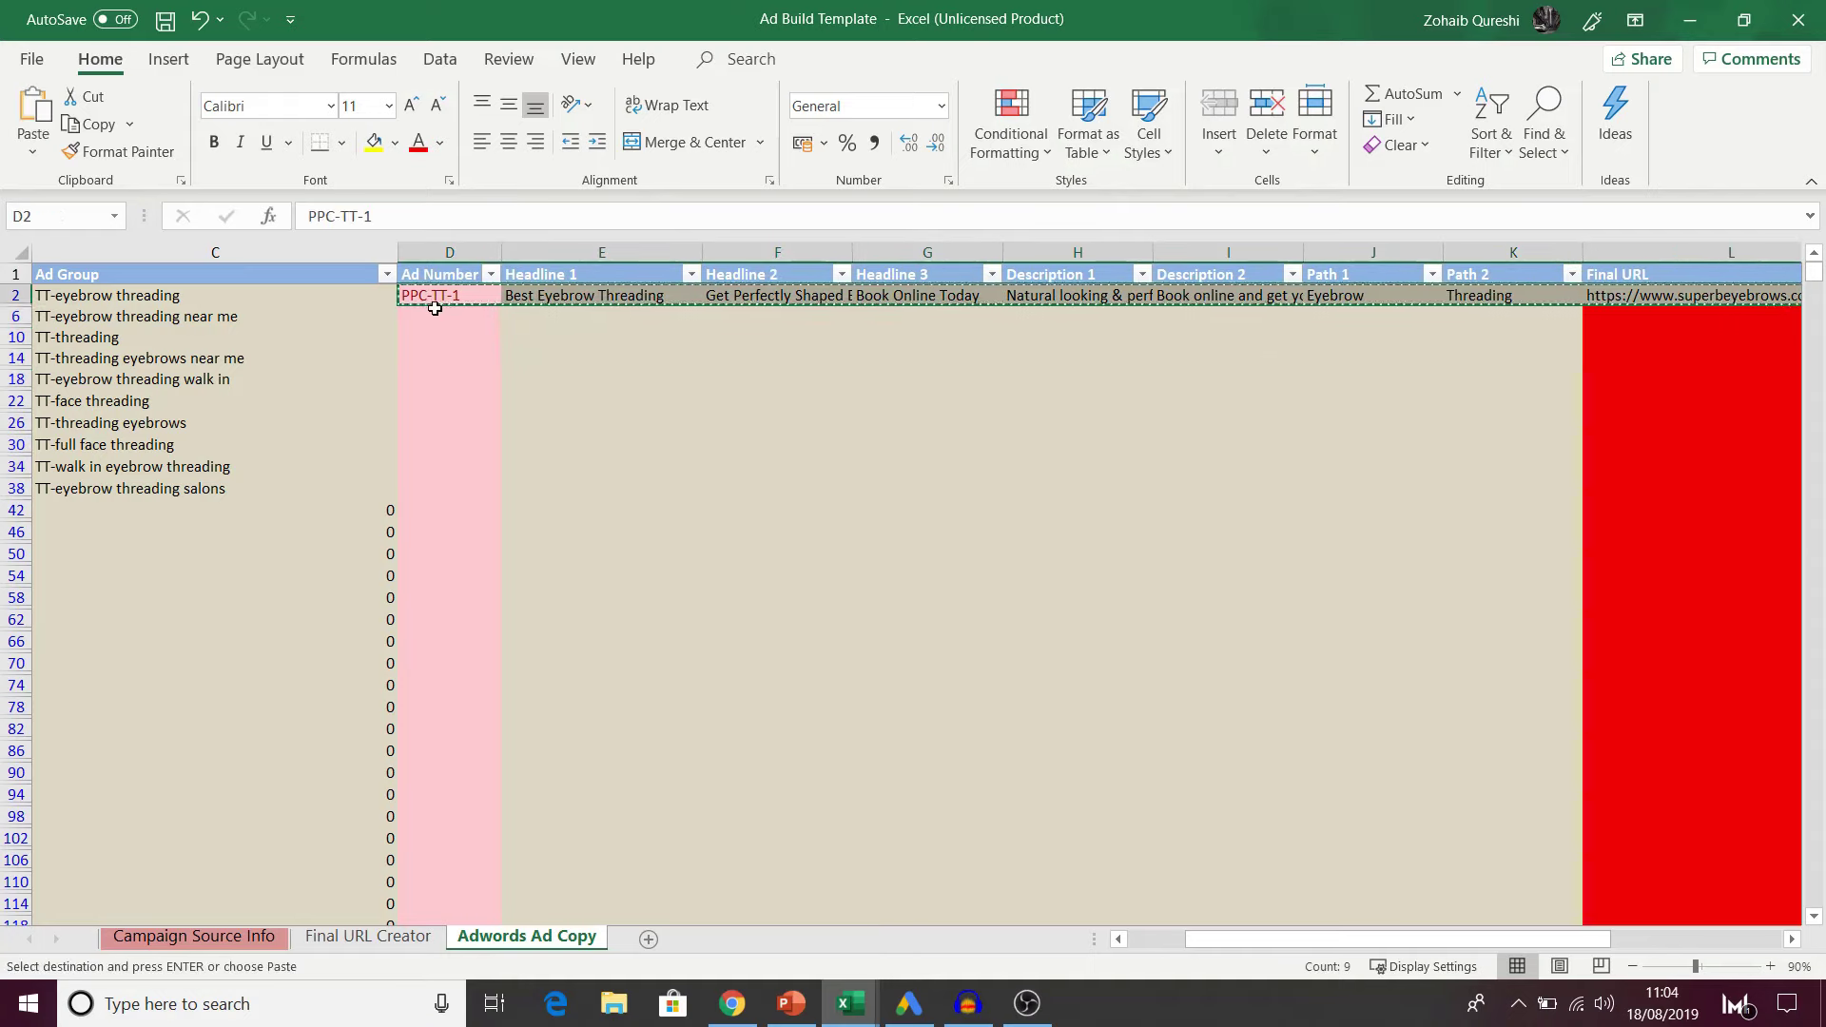
drag(436, 294, 1649, 499)
key(Return)
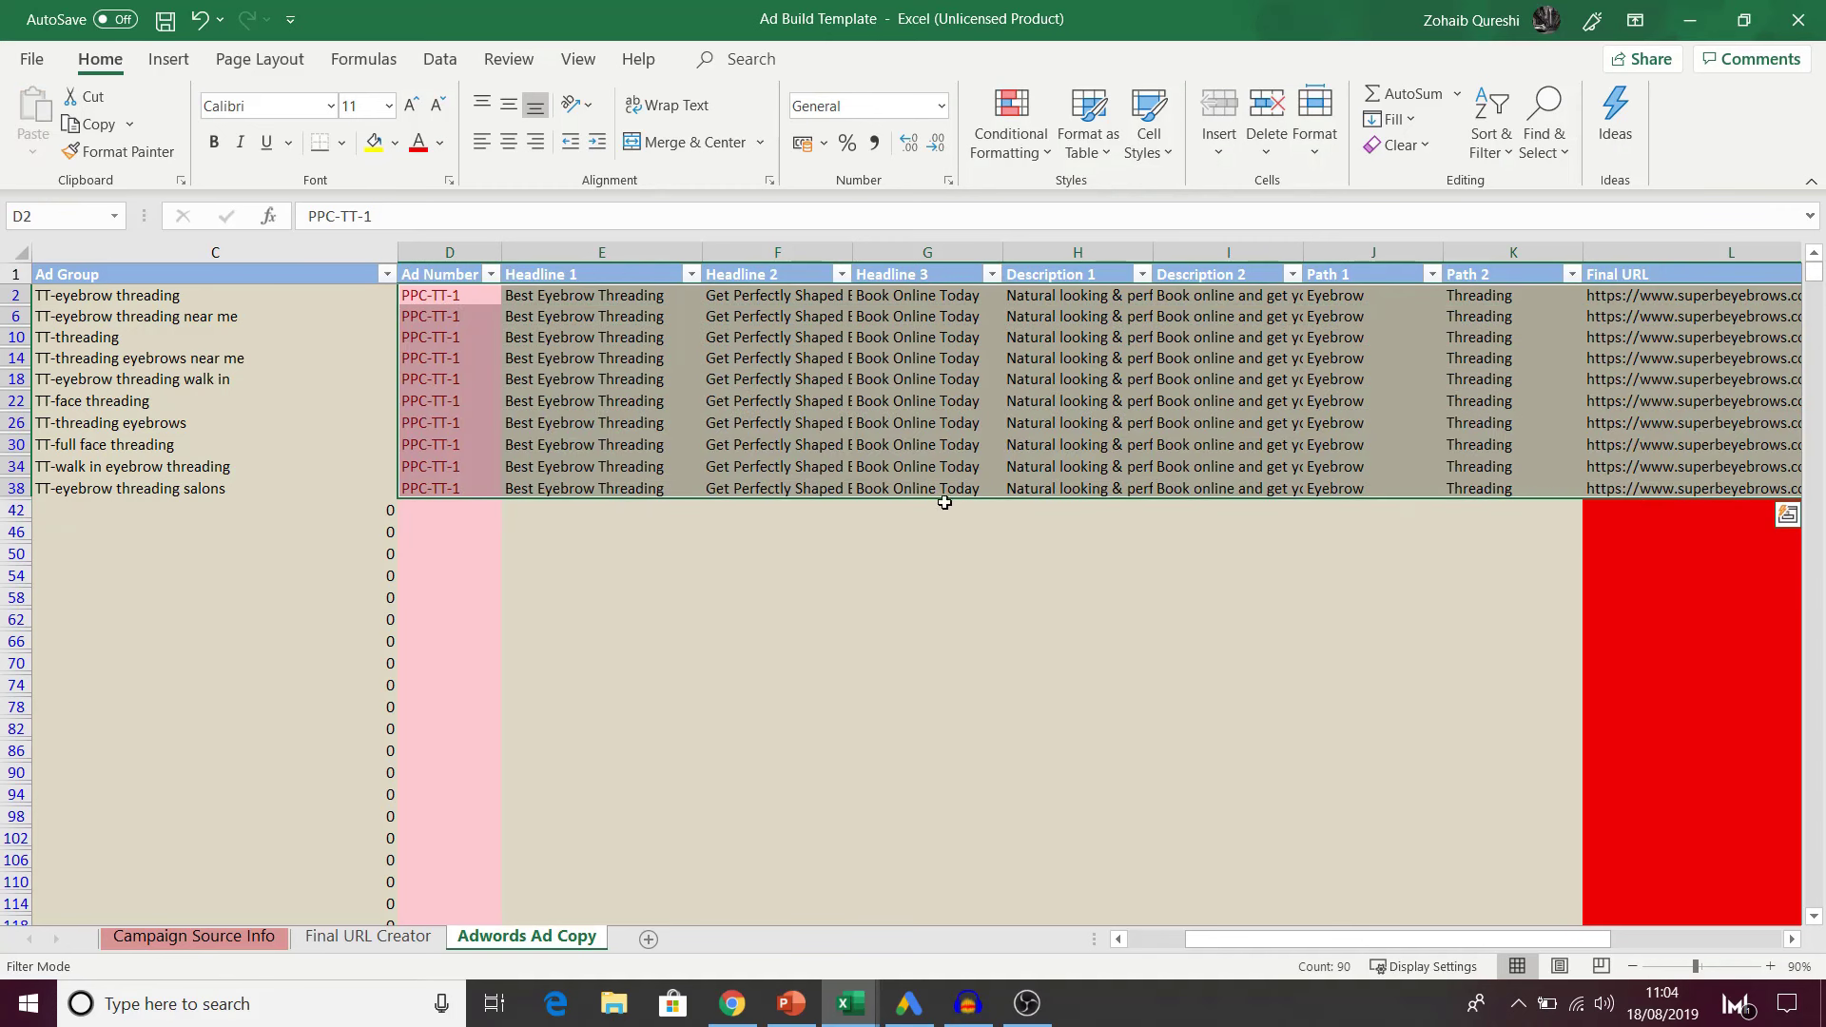
Step: Change the Adwords Ad Copy filter to show only rows with an Ad Qty of 2
click(767, 490)
key(Left)
key(Left)
key(Left)
key(Left)
key(Left)
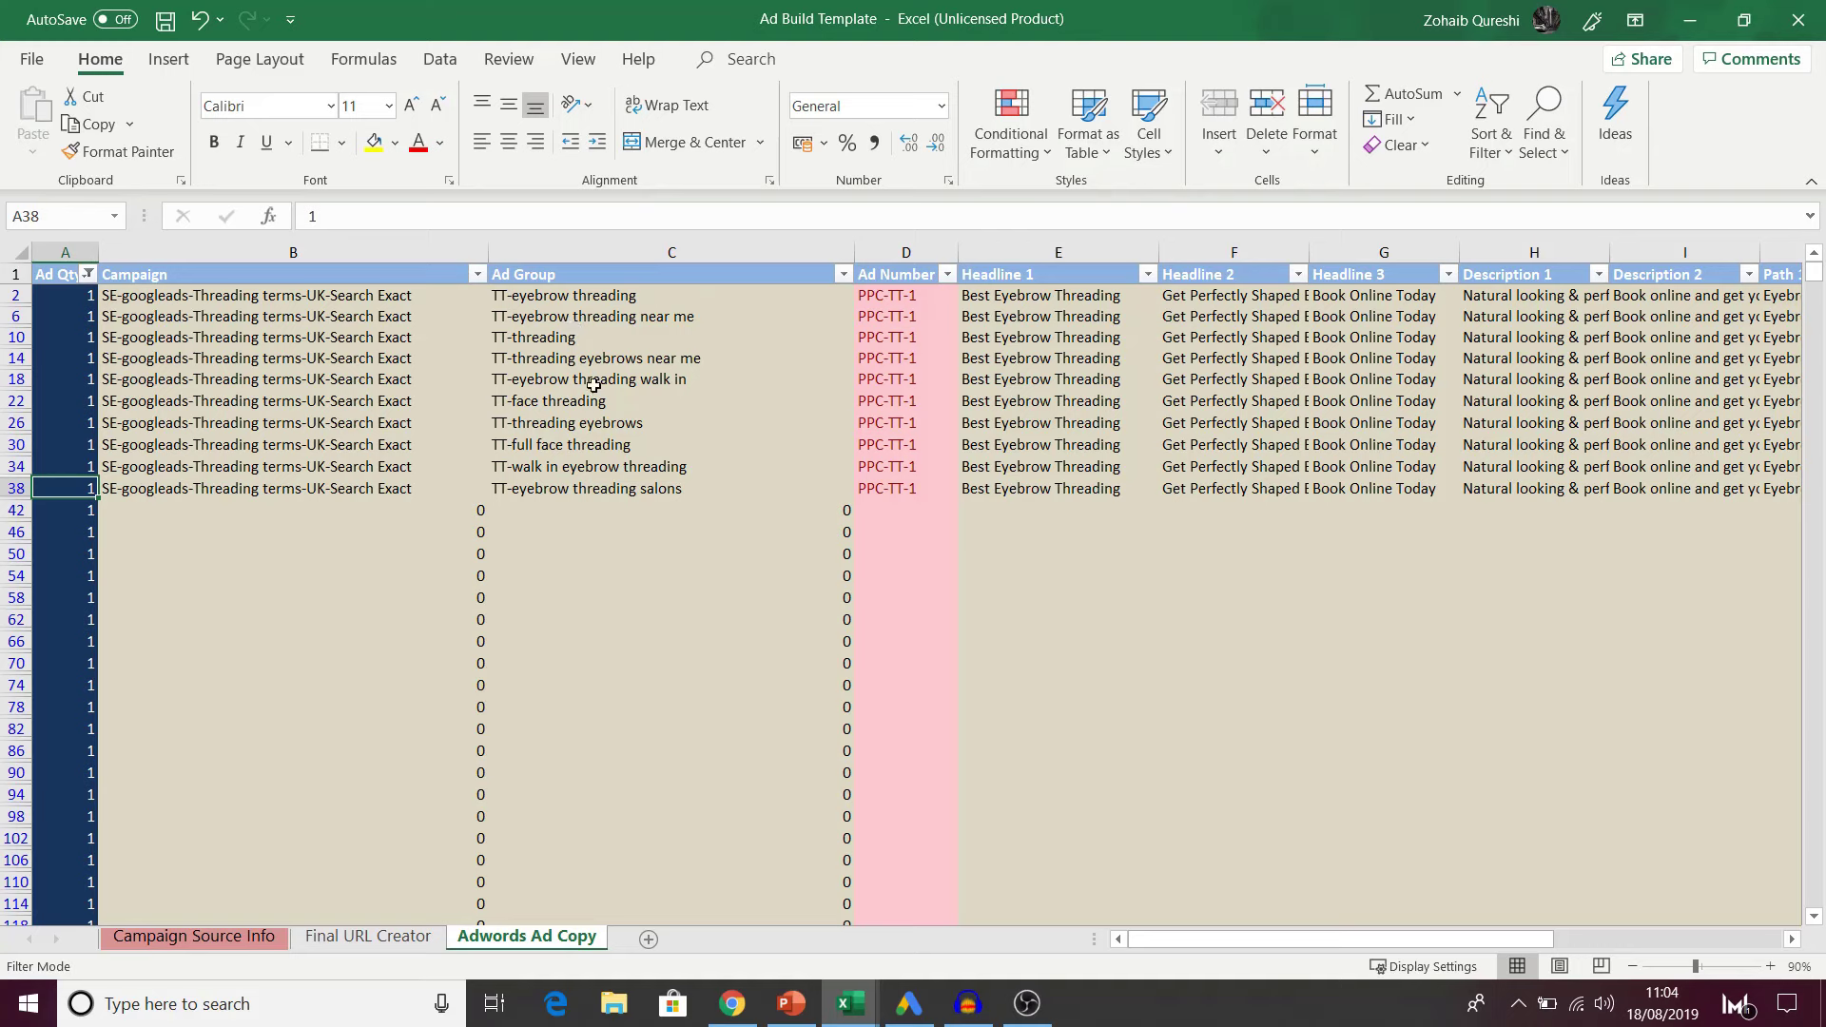
click(87, 275)
click(61, 555)
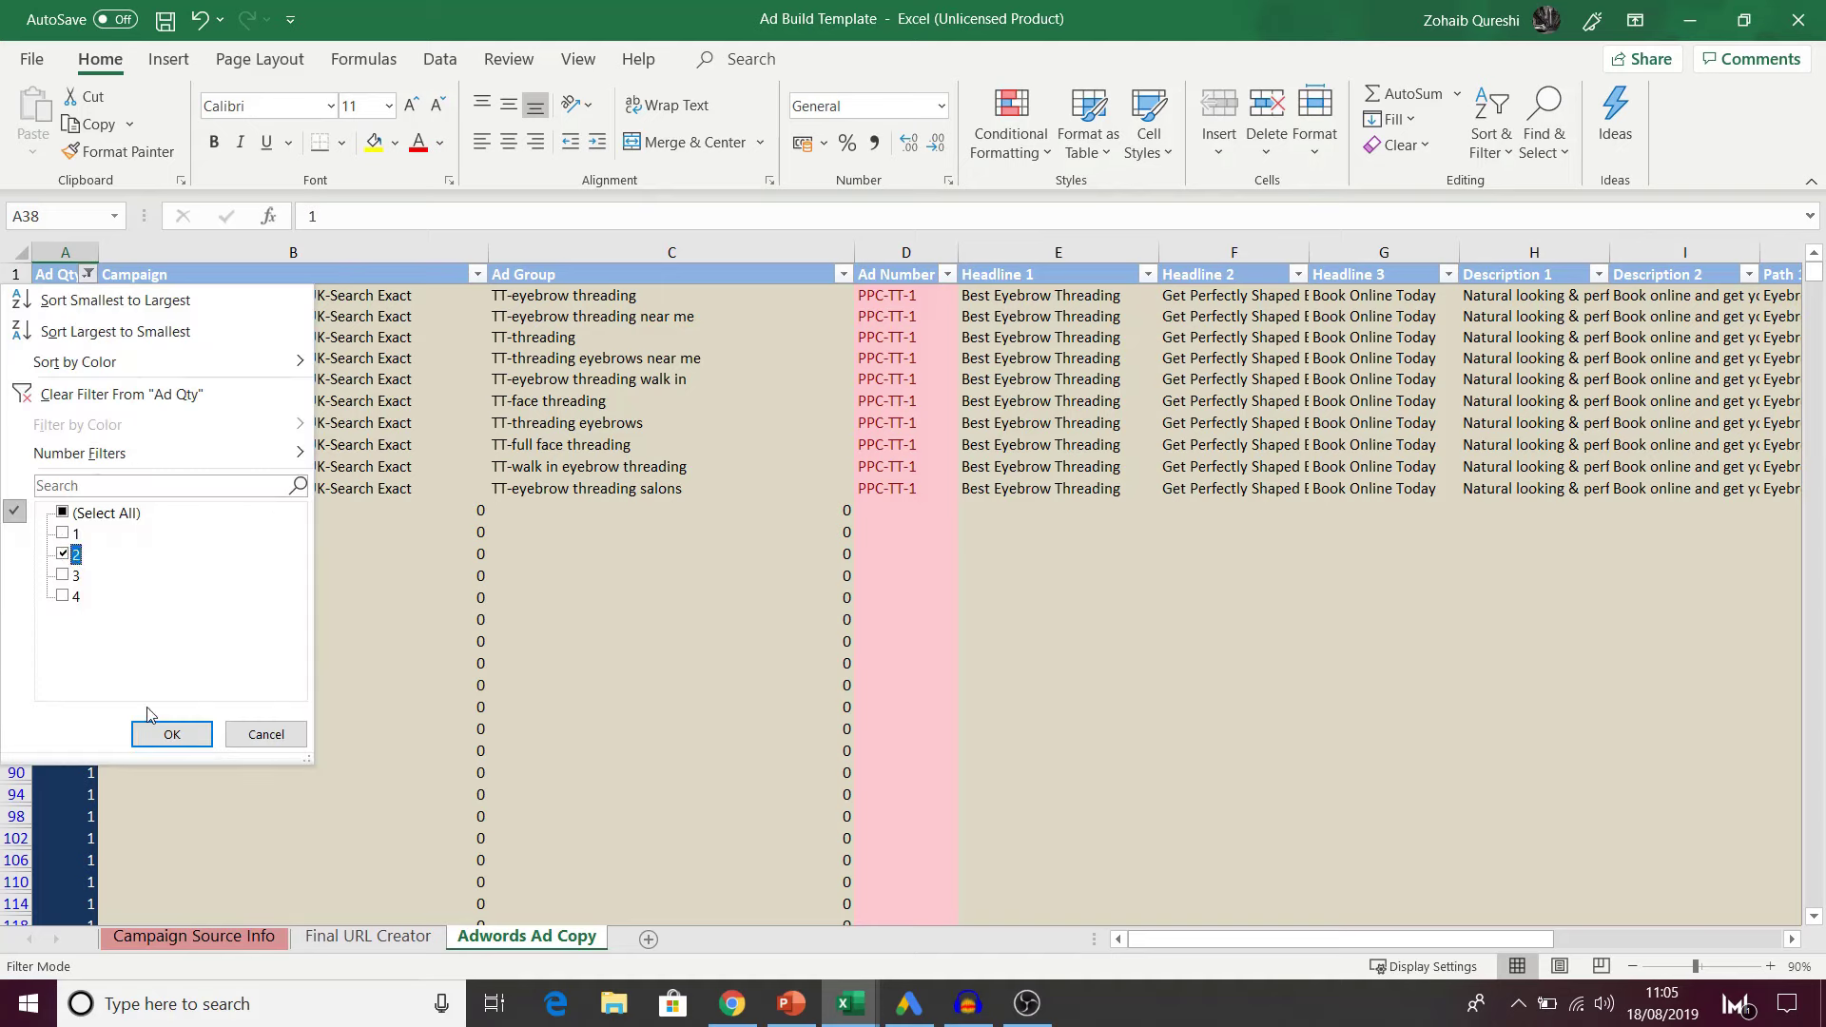
click(171, 734)
Step: Copy the PPC-TT-2 row from the Ad Copy - SE workbook's PPC-TT sheet into Adwords Ad Copy at D3 as values and number formats
click(905, 294)
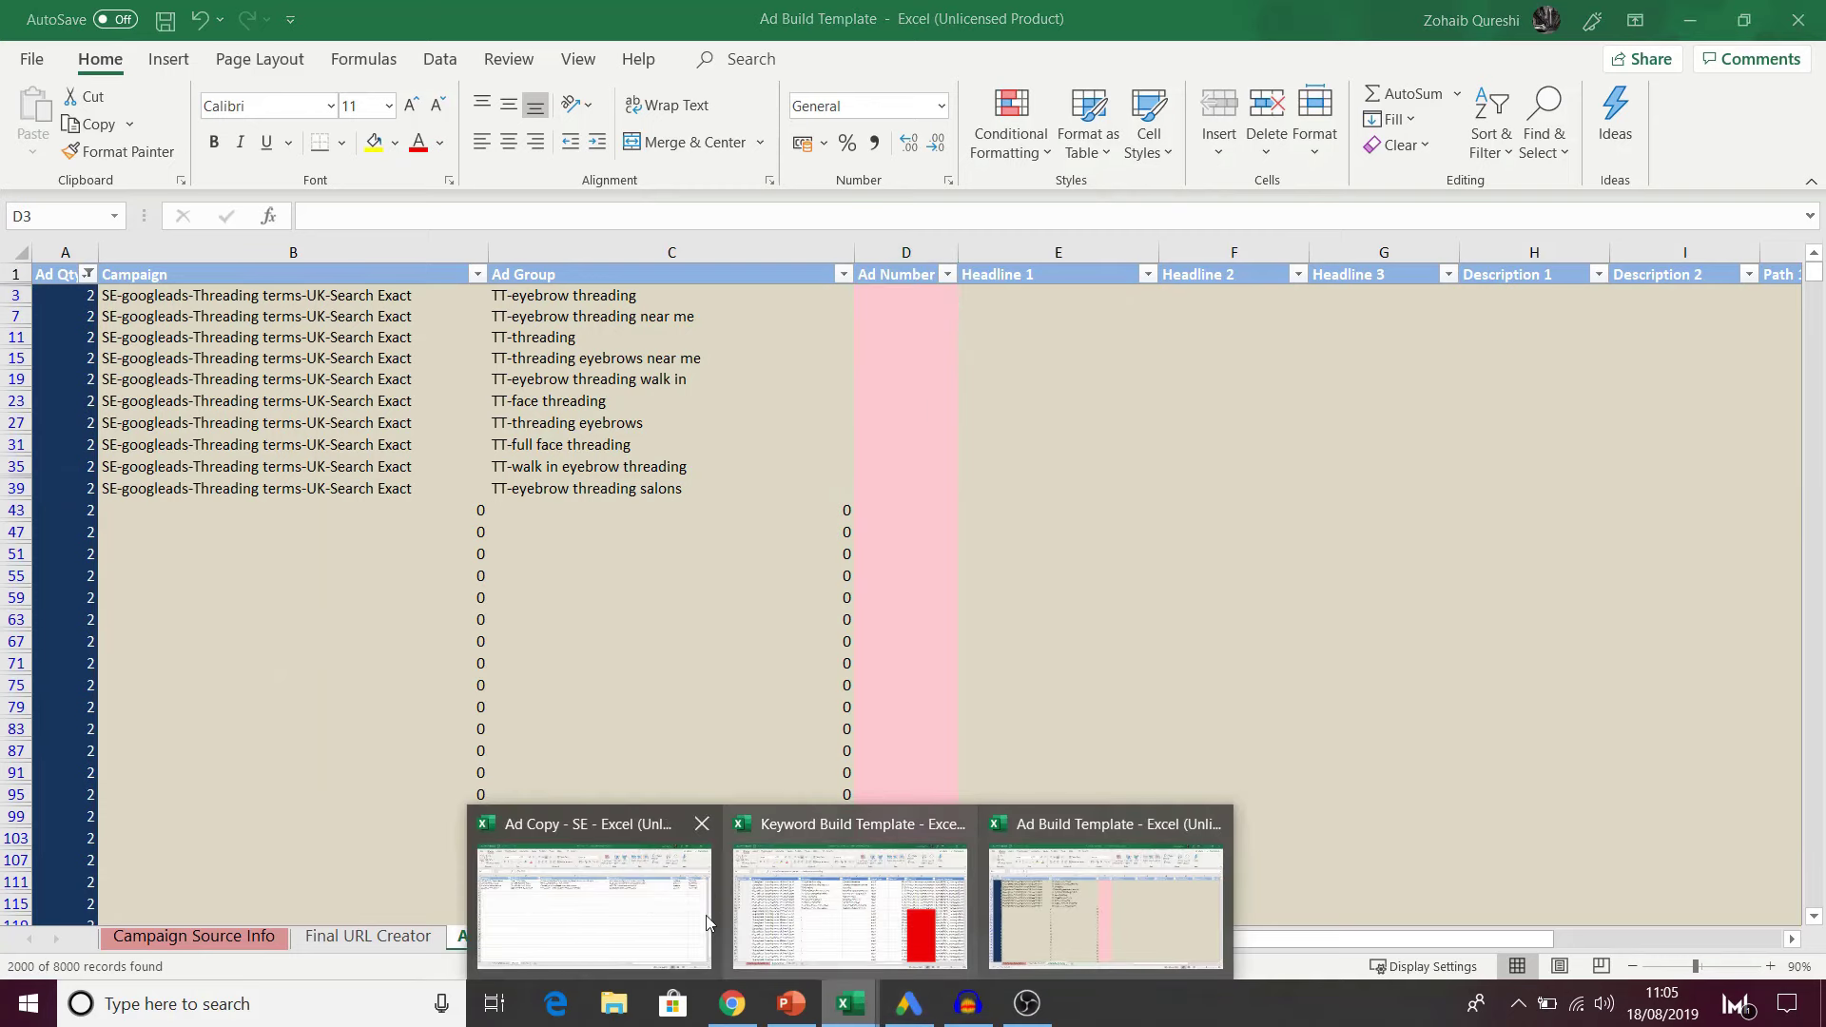
click(627, 903)
click(185, 316)
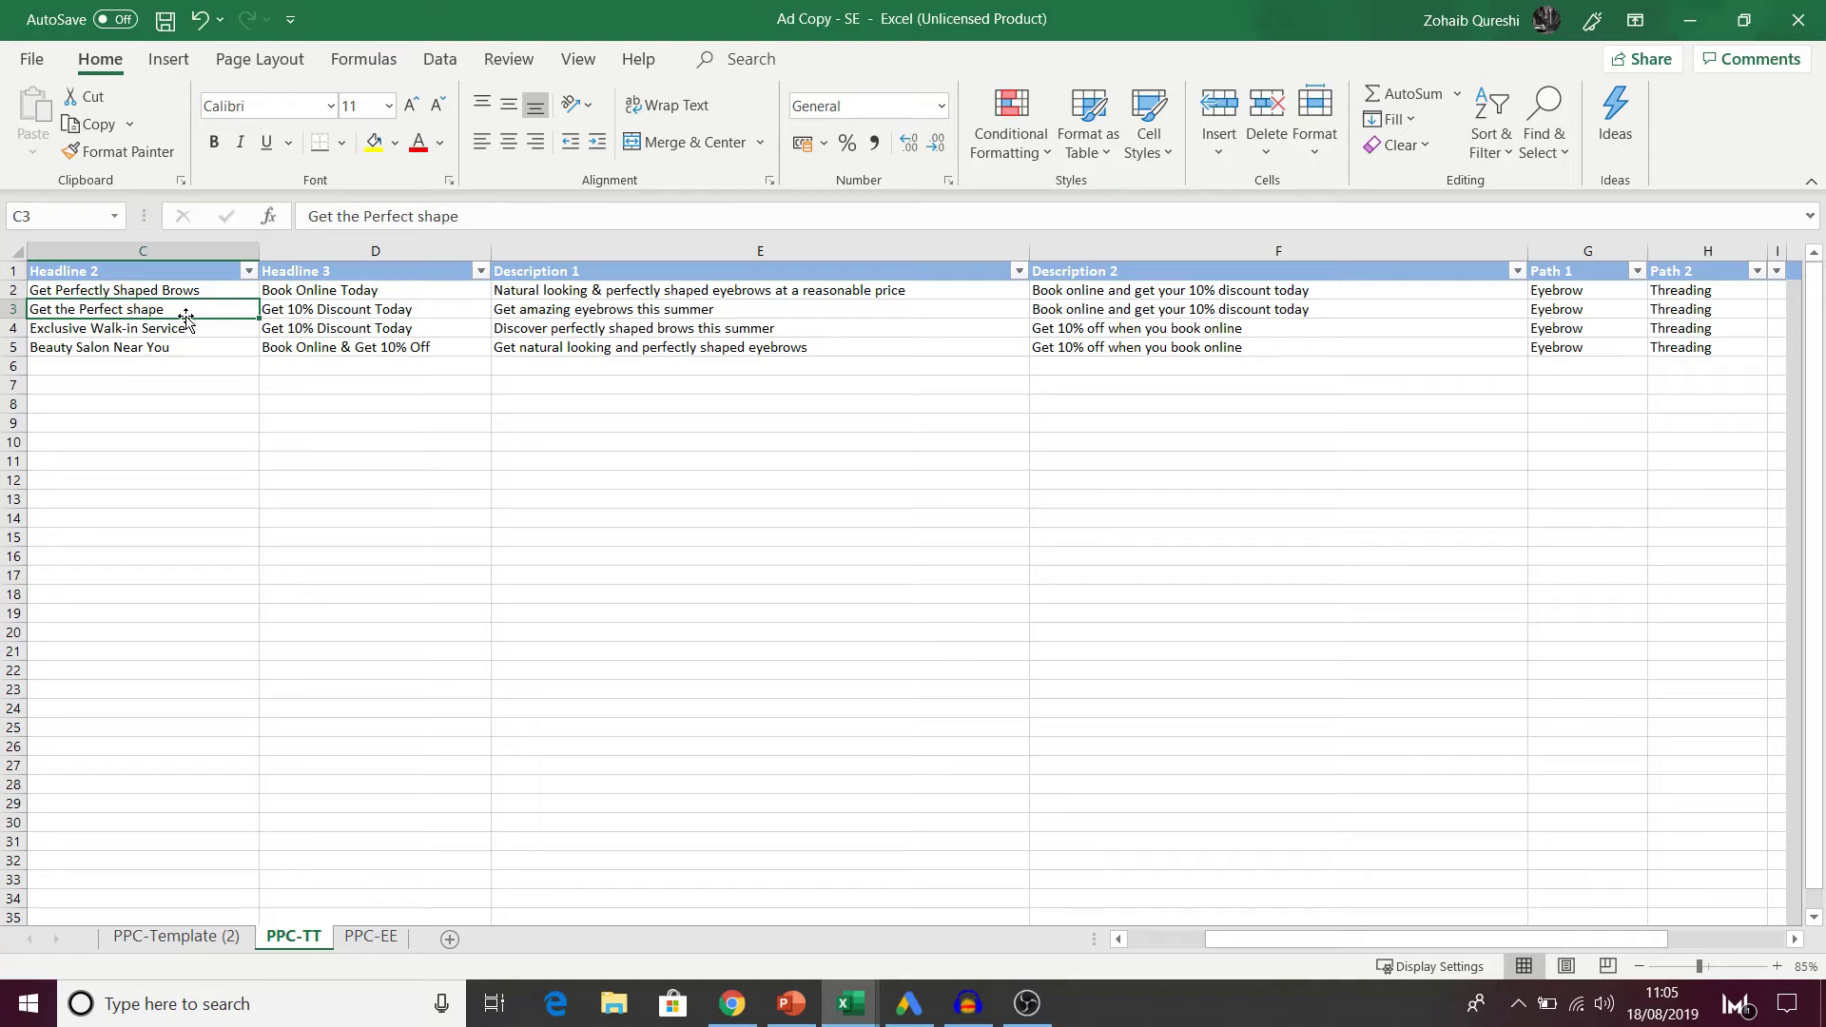
click(231, 327)
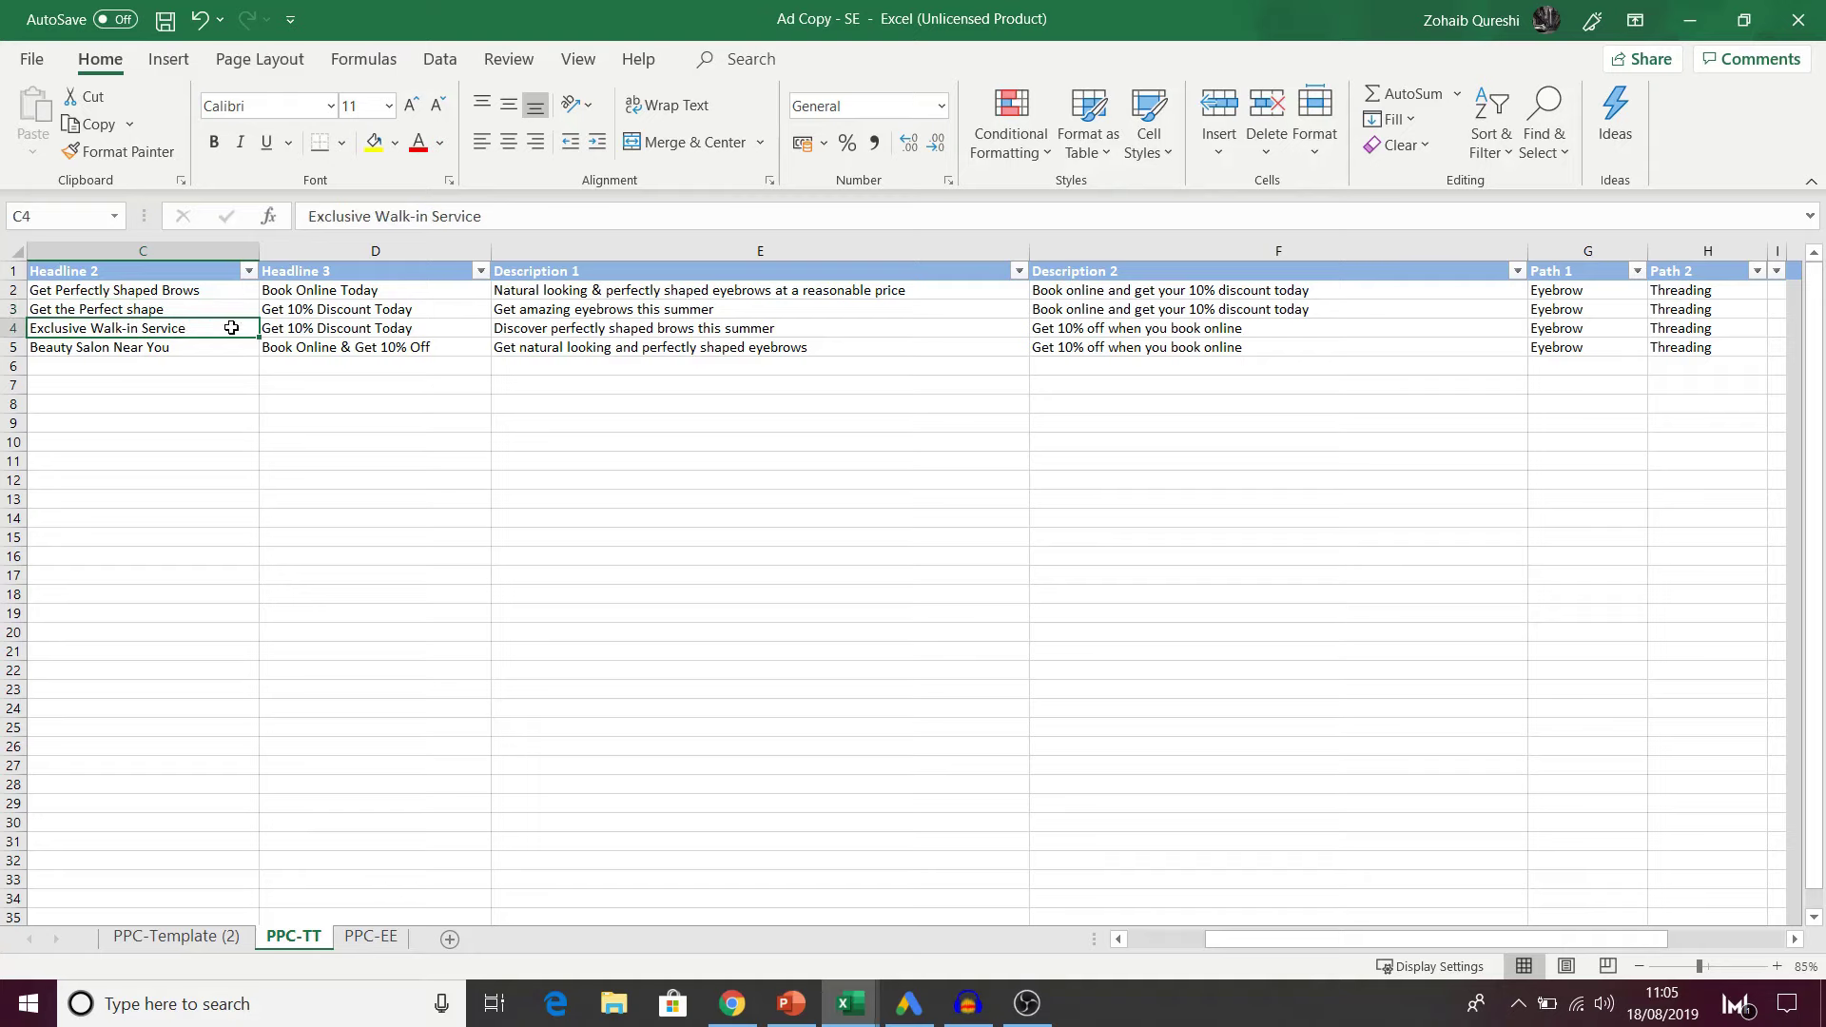
key(Left)
key(Left)
key(Up)
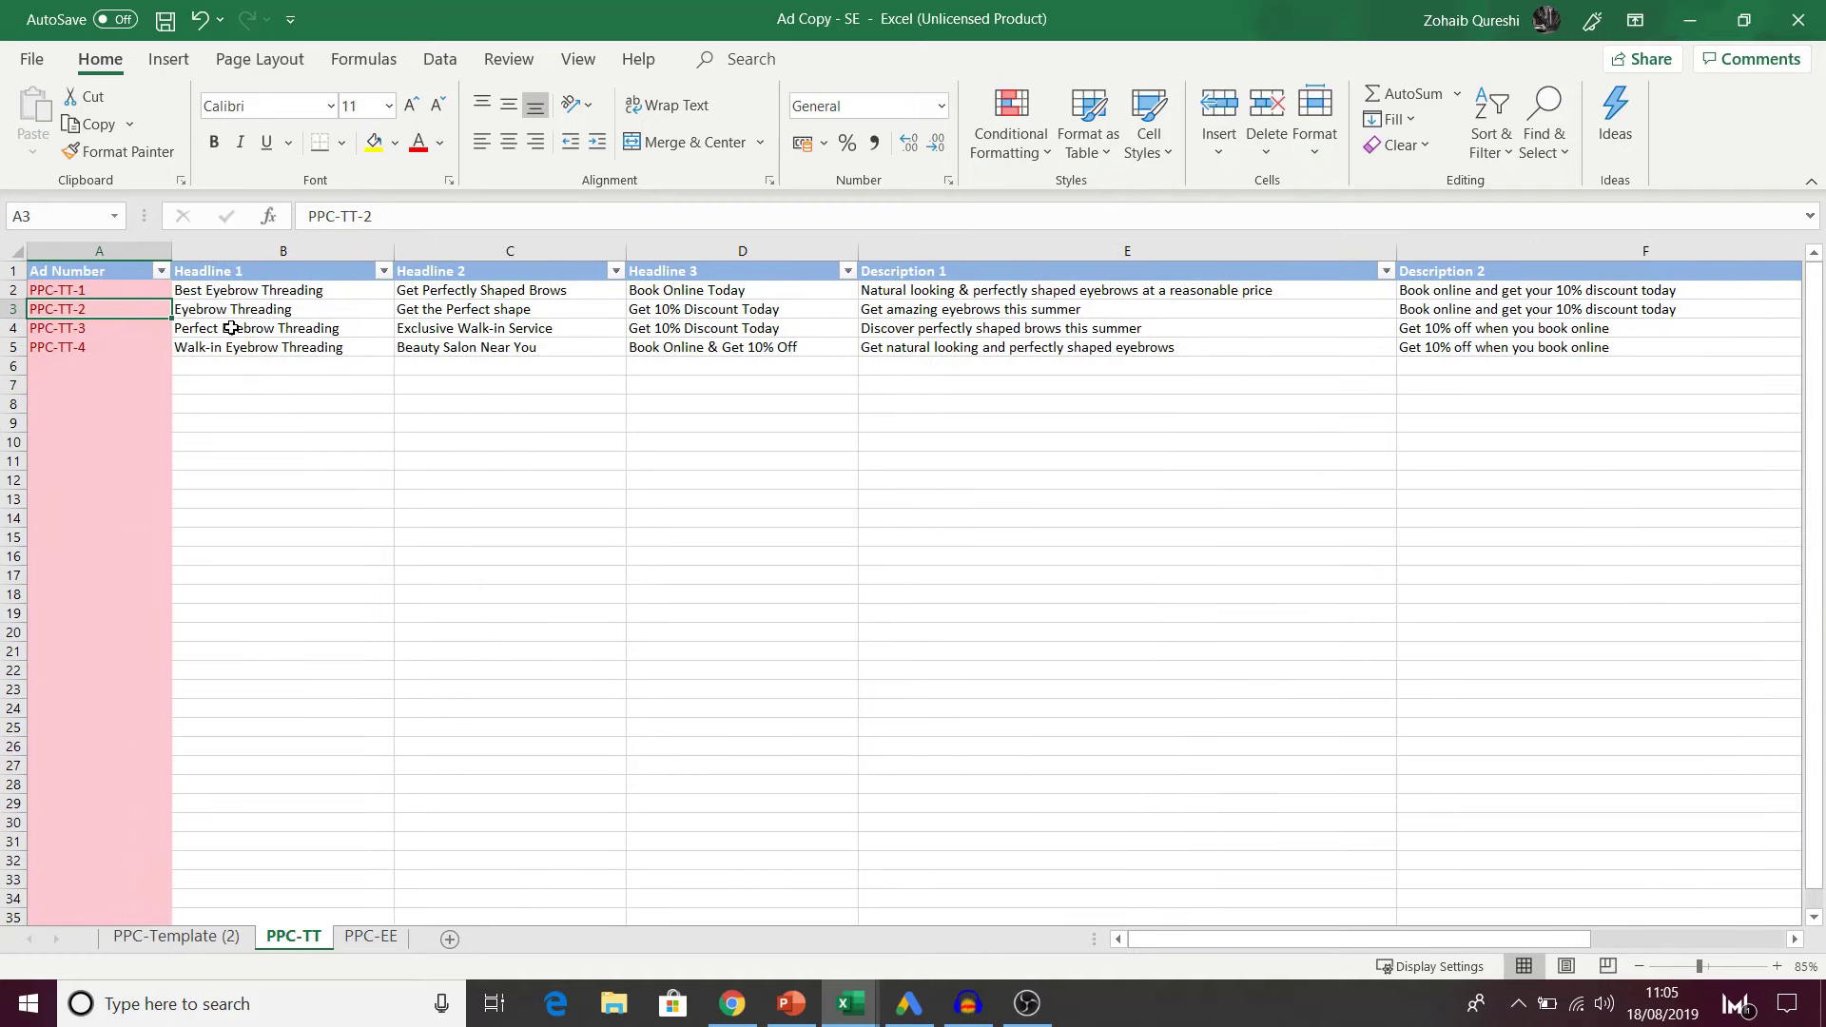
key(ctrl+shift+Right)
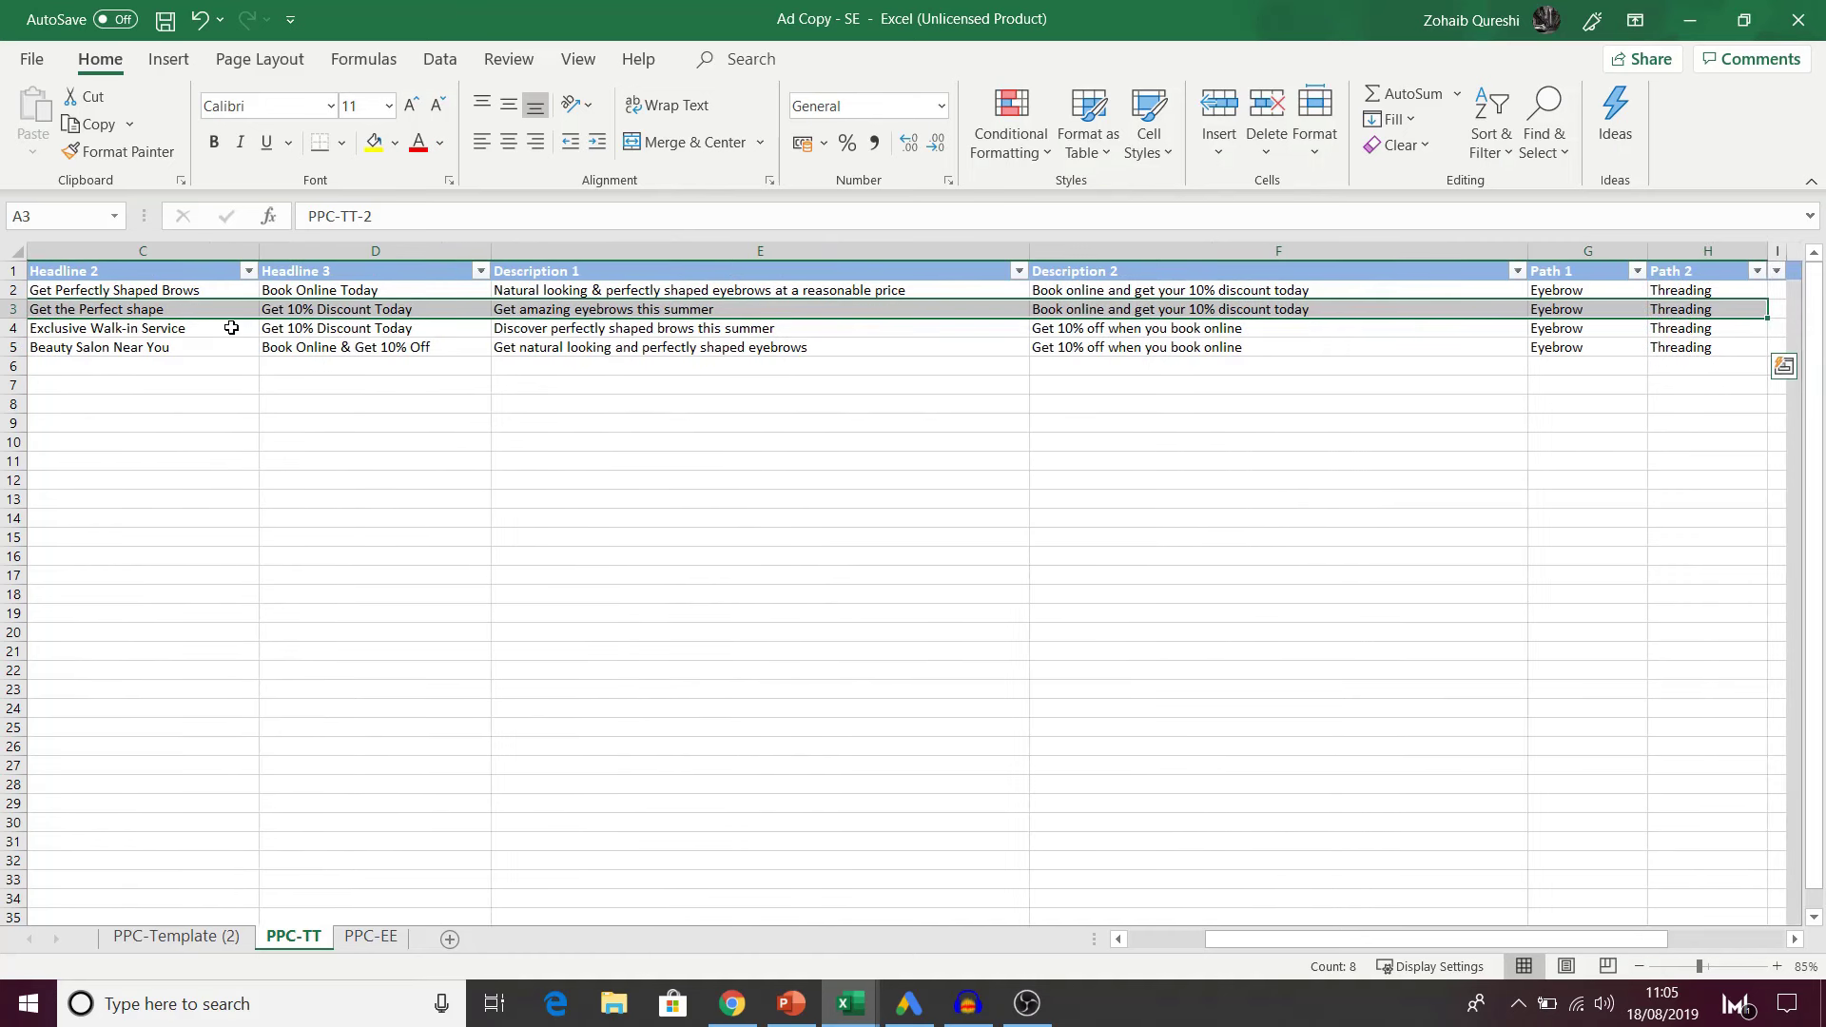
key(ctrl+c)
key(alt+Tab)
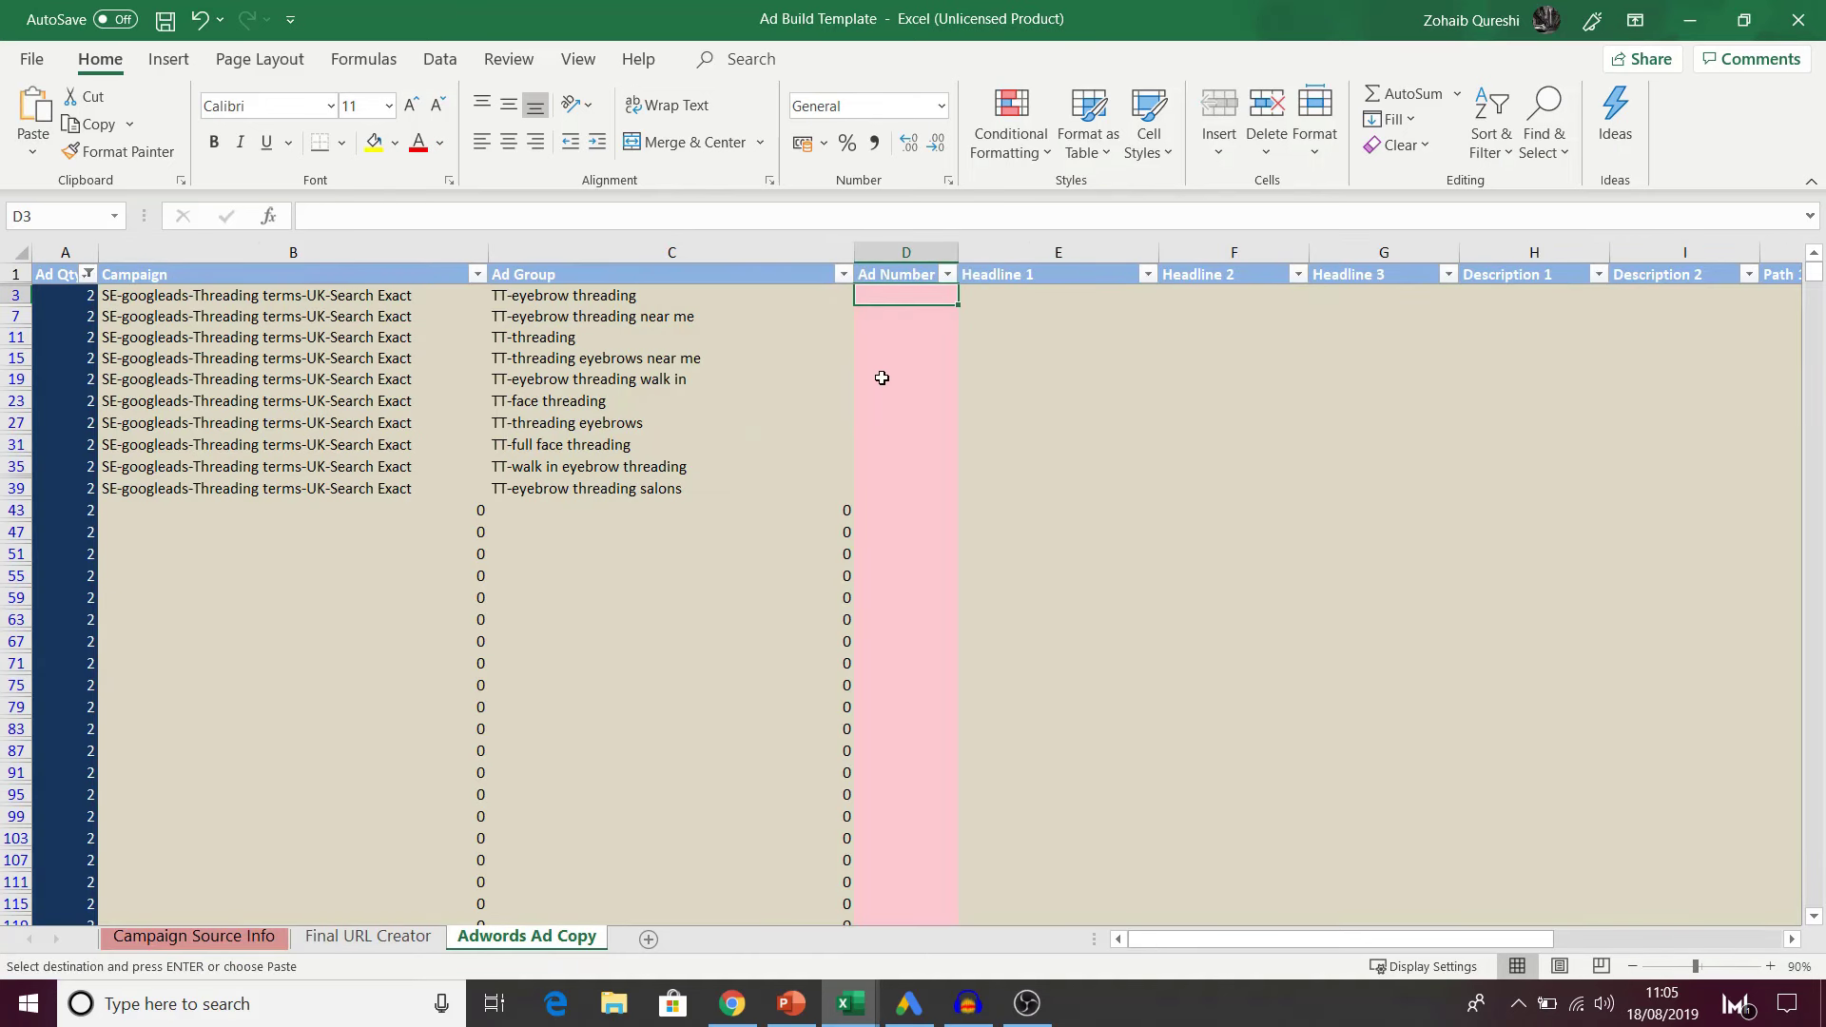
key(ctrl+alt+v)
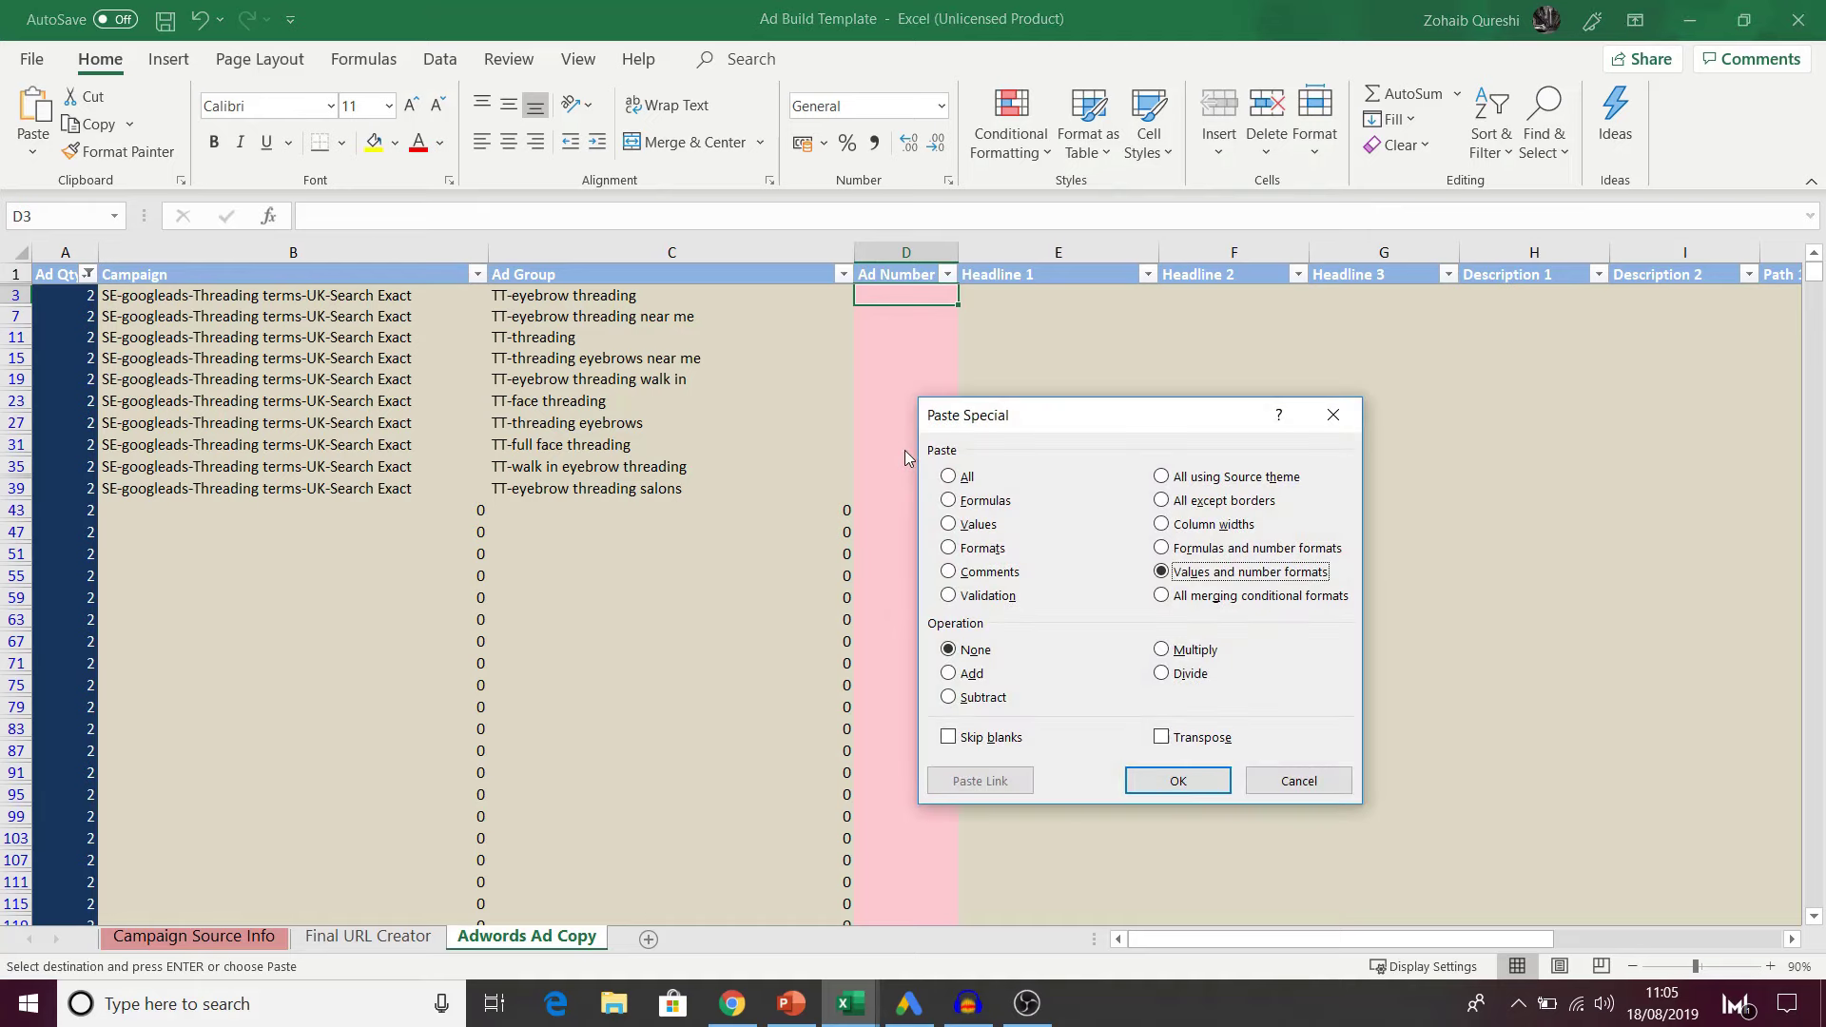
key(Return)
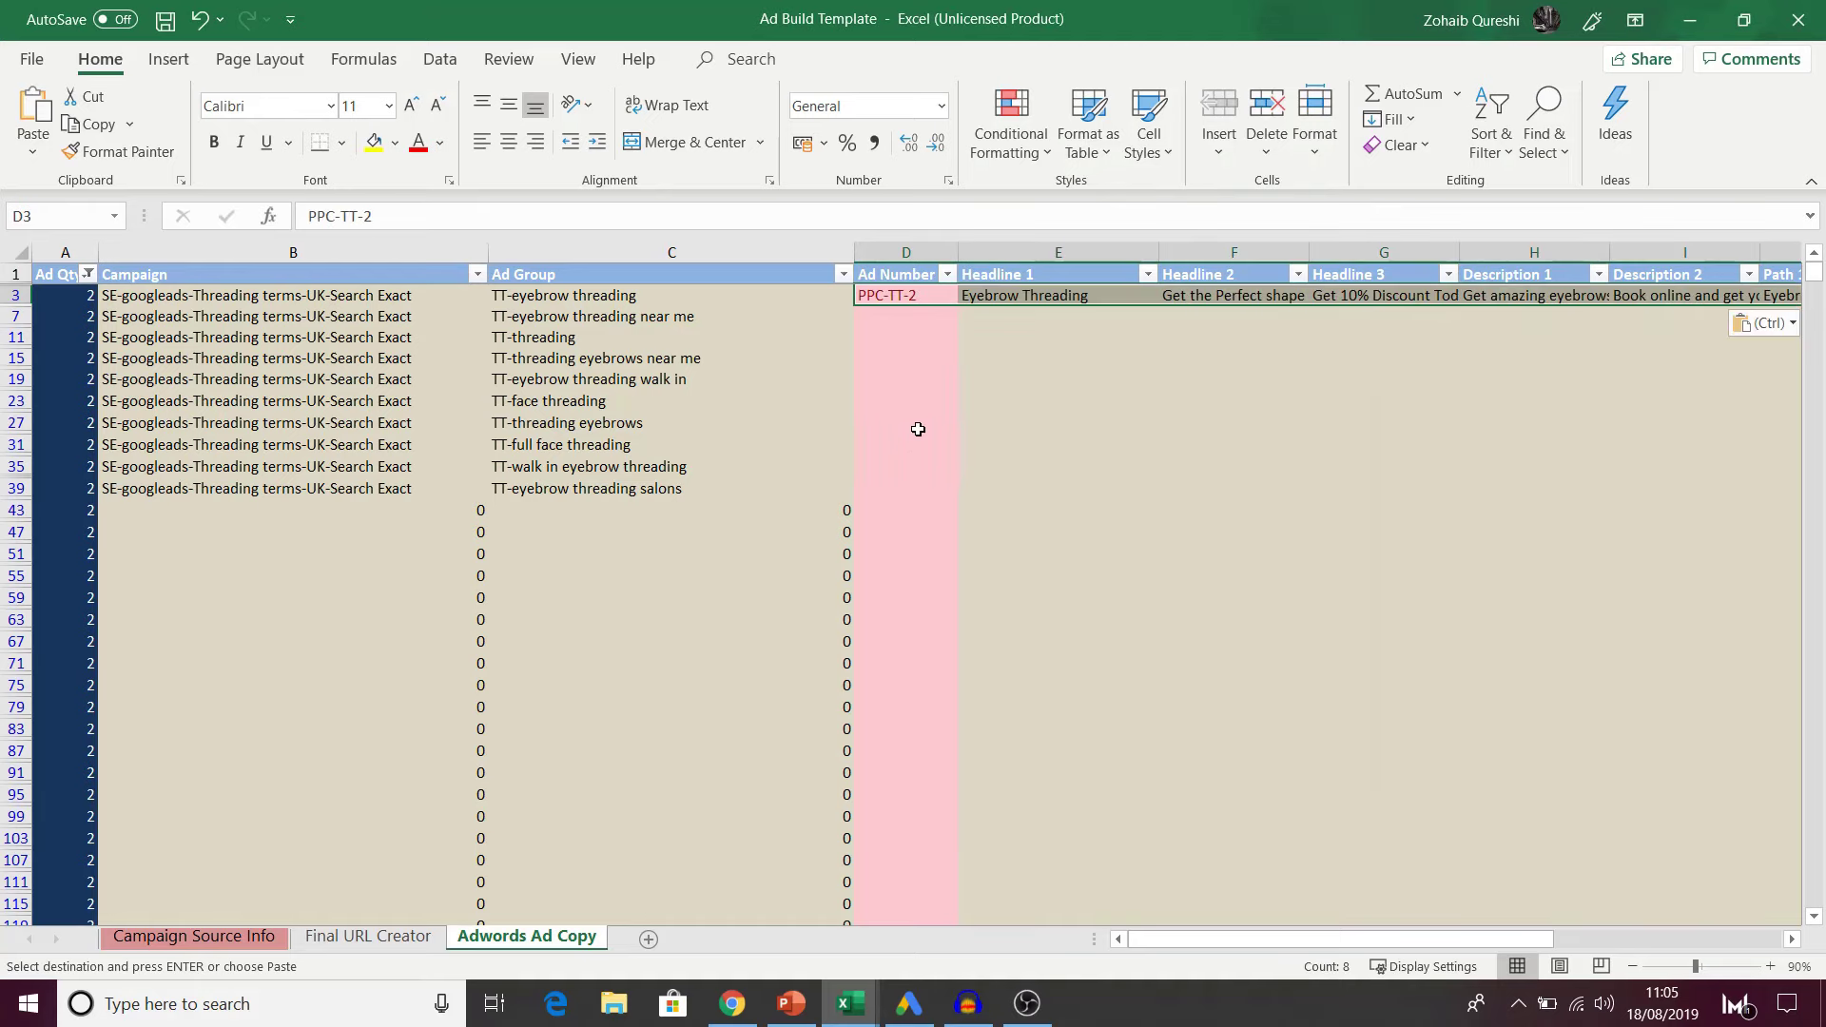
Step: Copy the Final URL in H2 of Keyword Build Template's Keyword List into L3 of Adwords Ad Copy as values and number formats
key(Right)
key(Right)
key(Right)
key(Right)
key(Right)
key(Right)
key(Right)
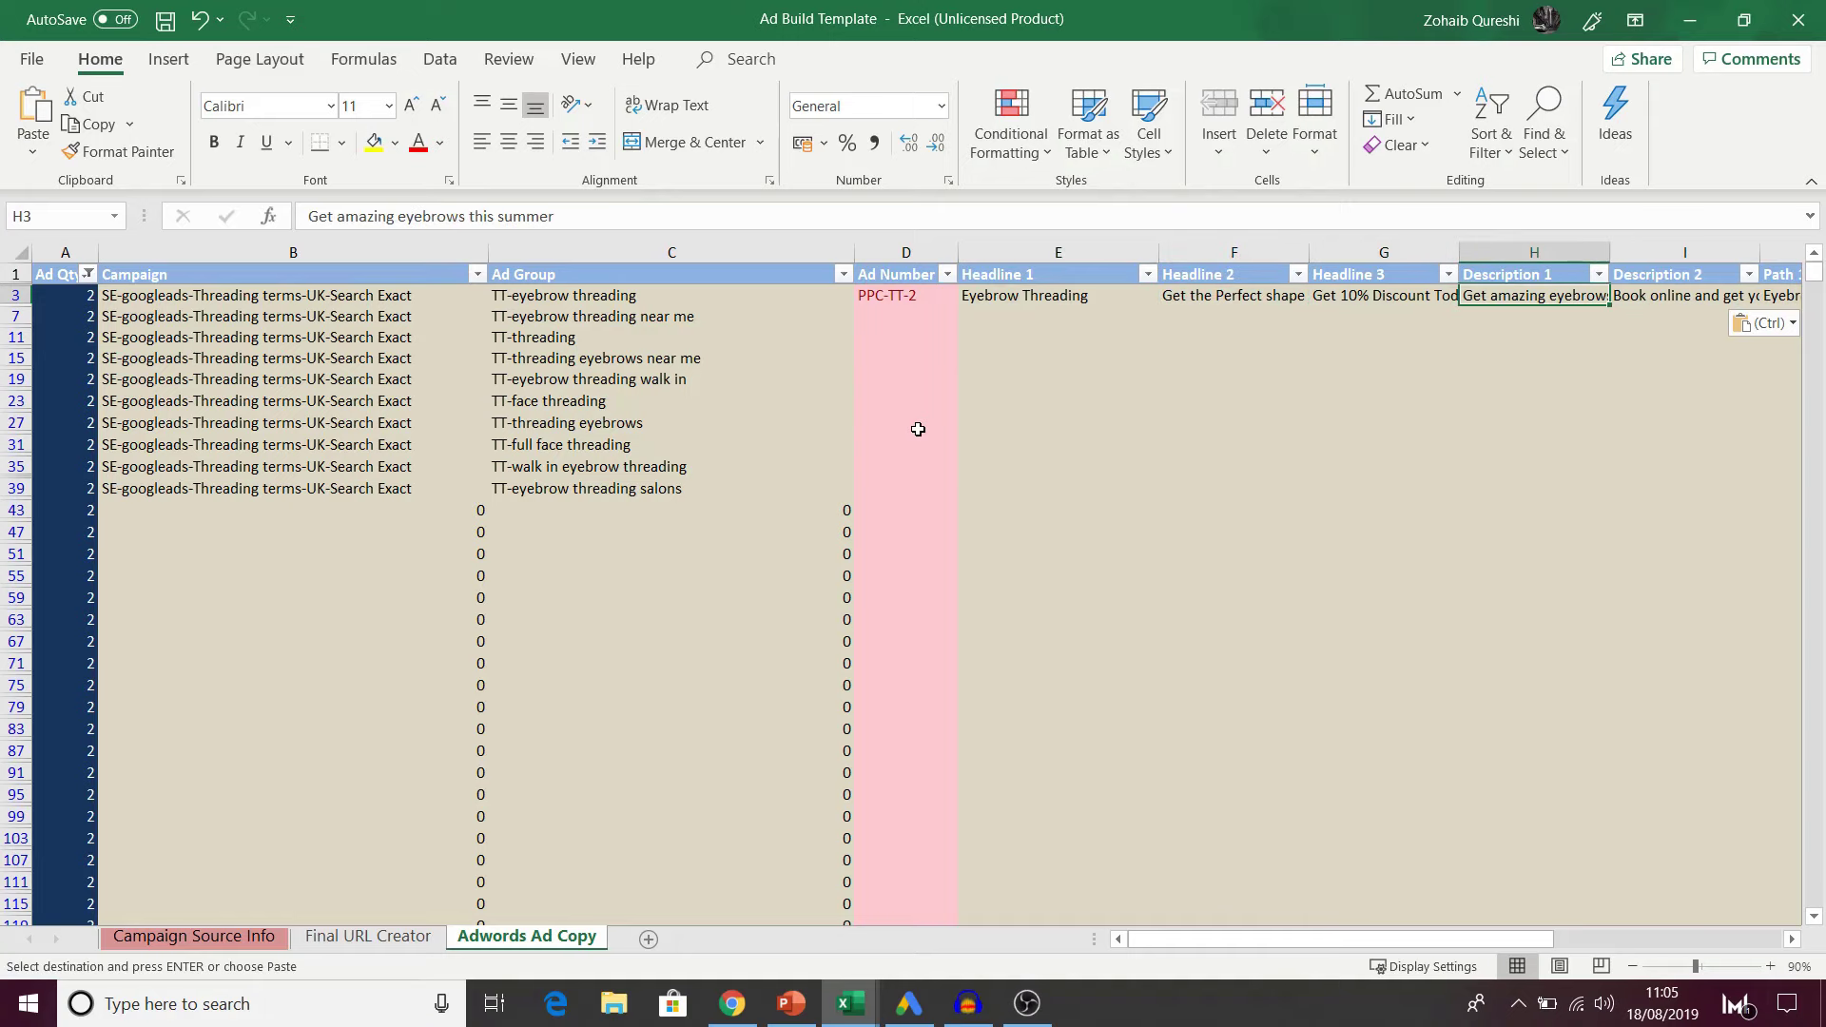
key(Right)
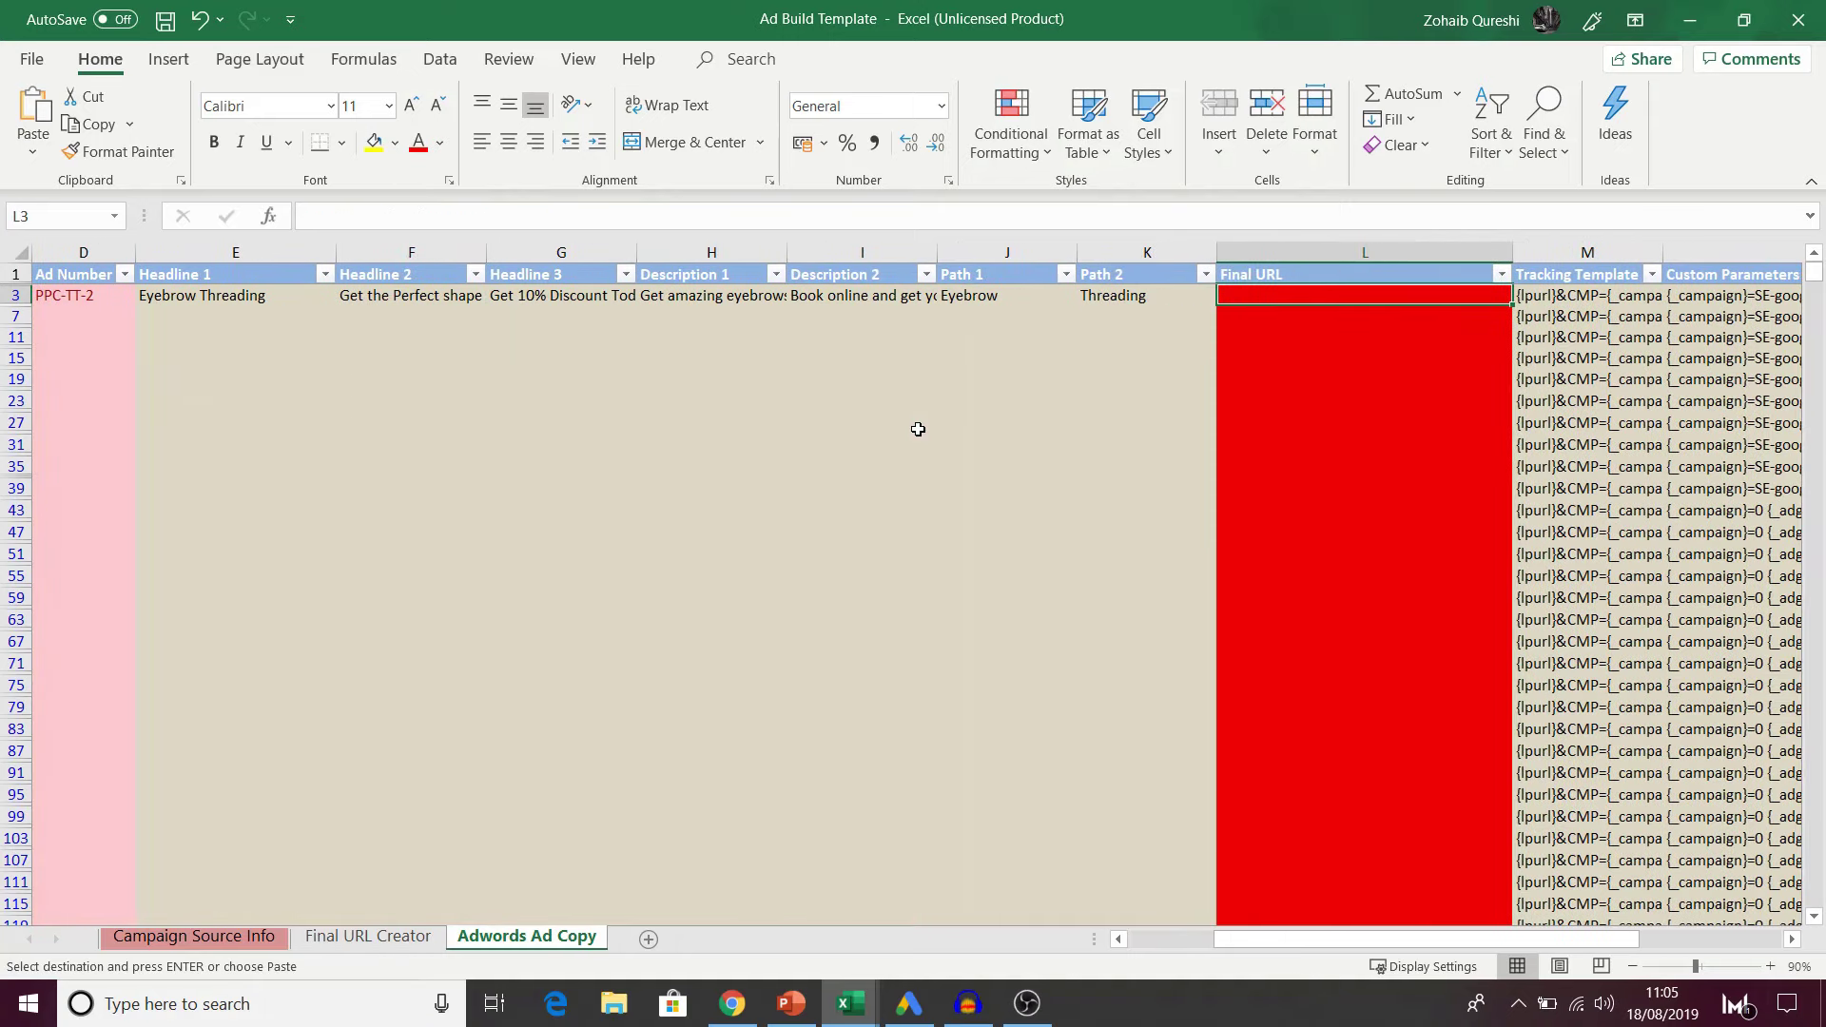
key(alt+Tab)
mouse_move(859, 1013)
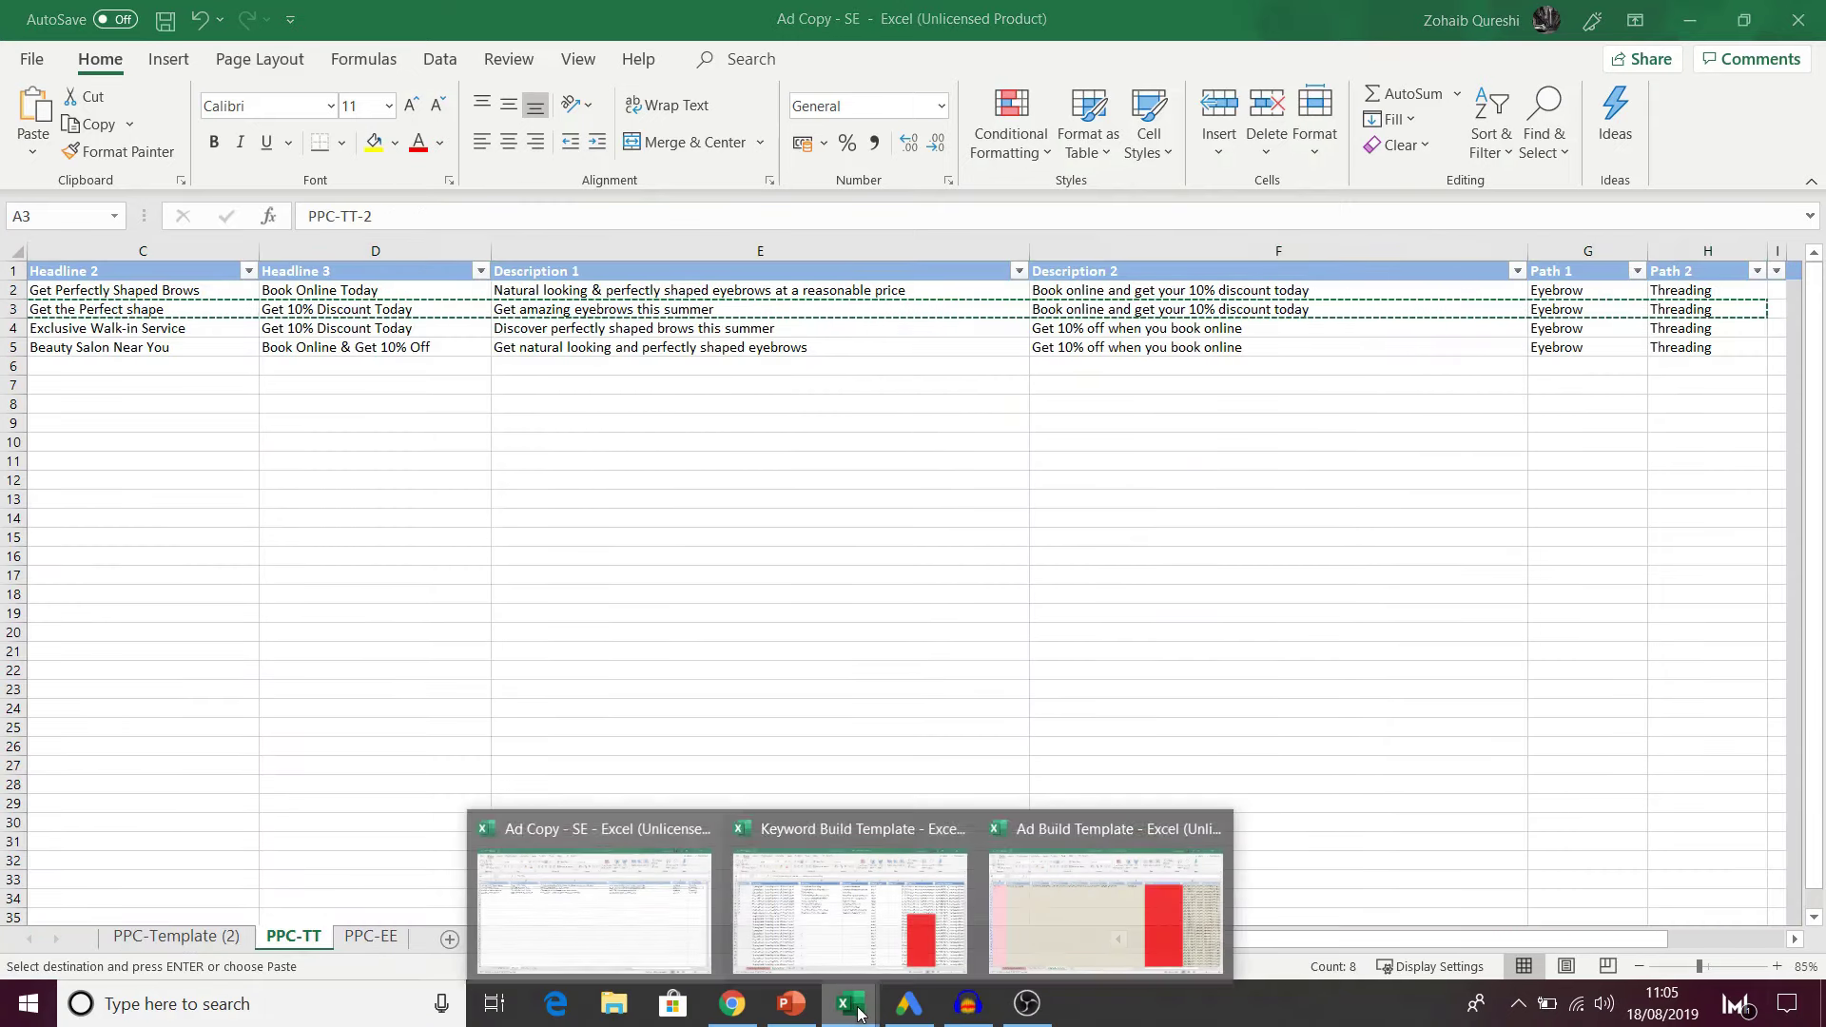
click(849, 893)
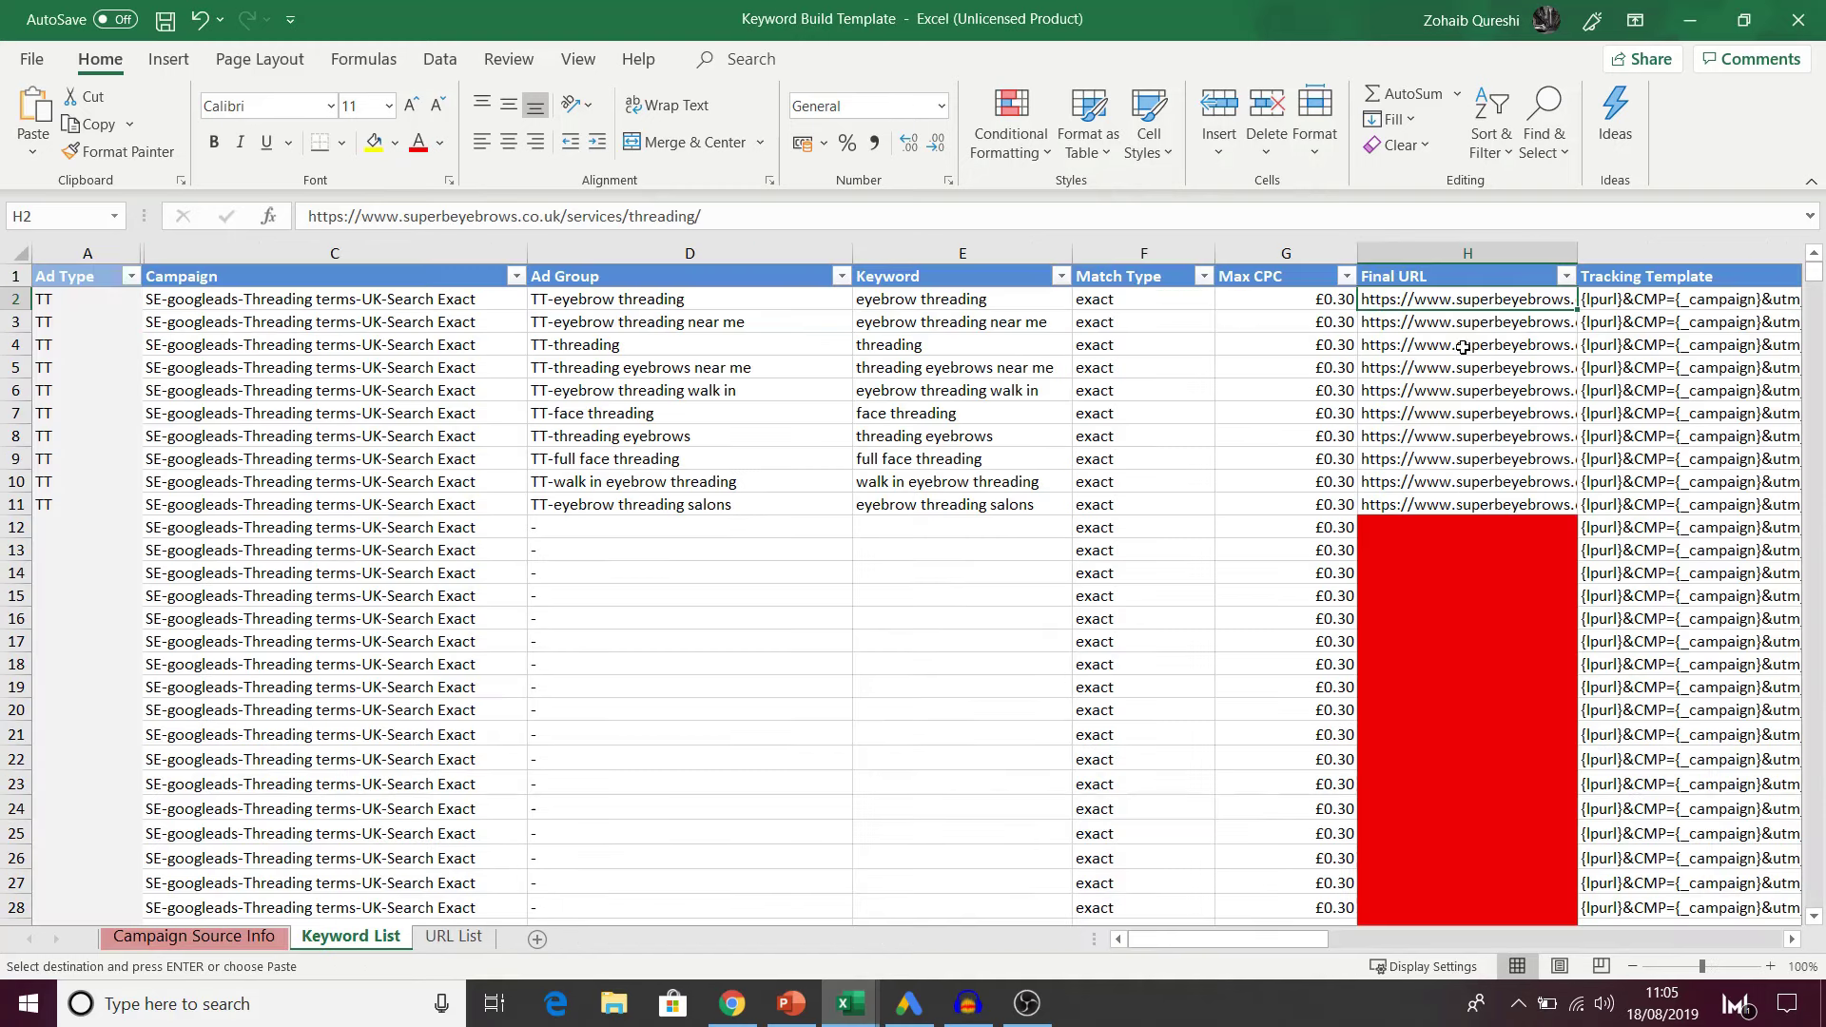
key(alt+Tab)
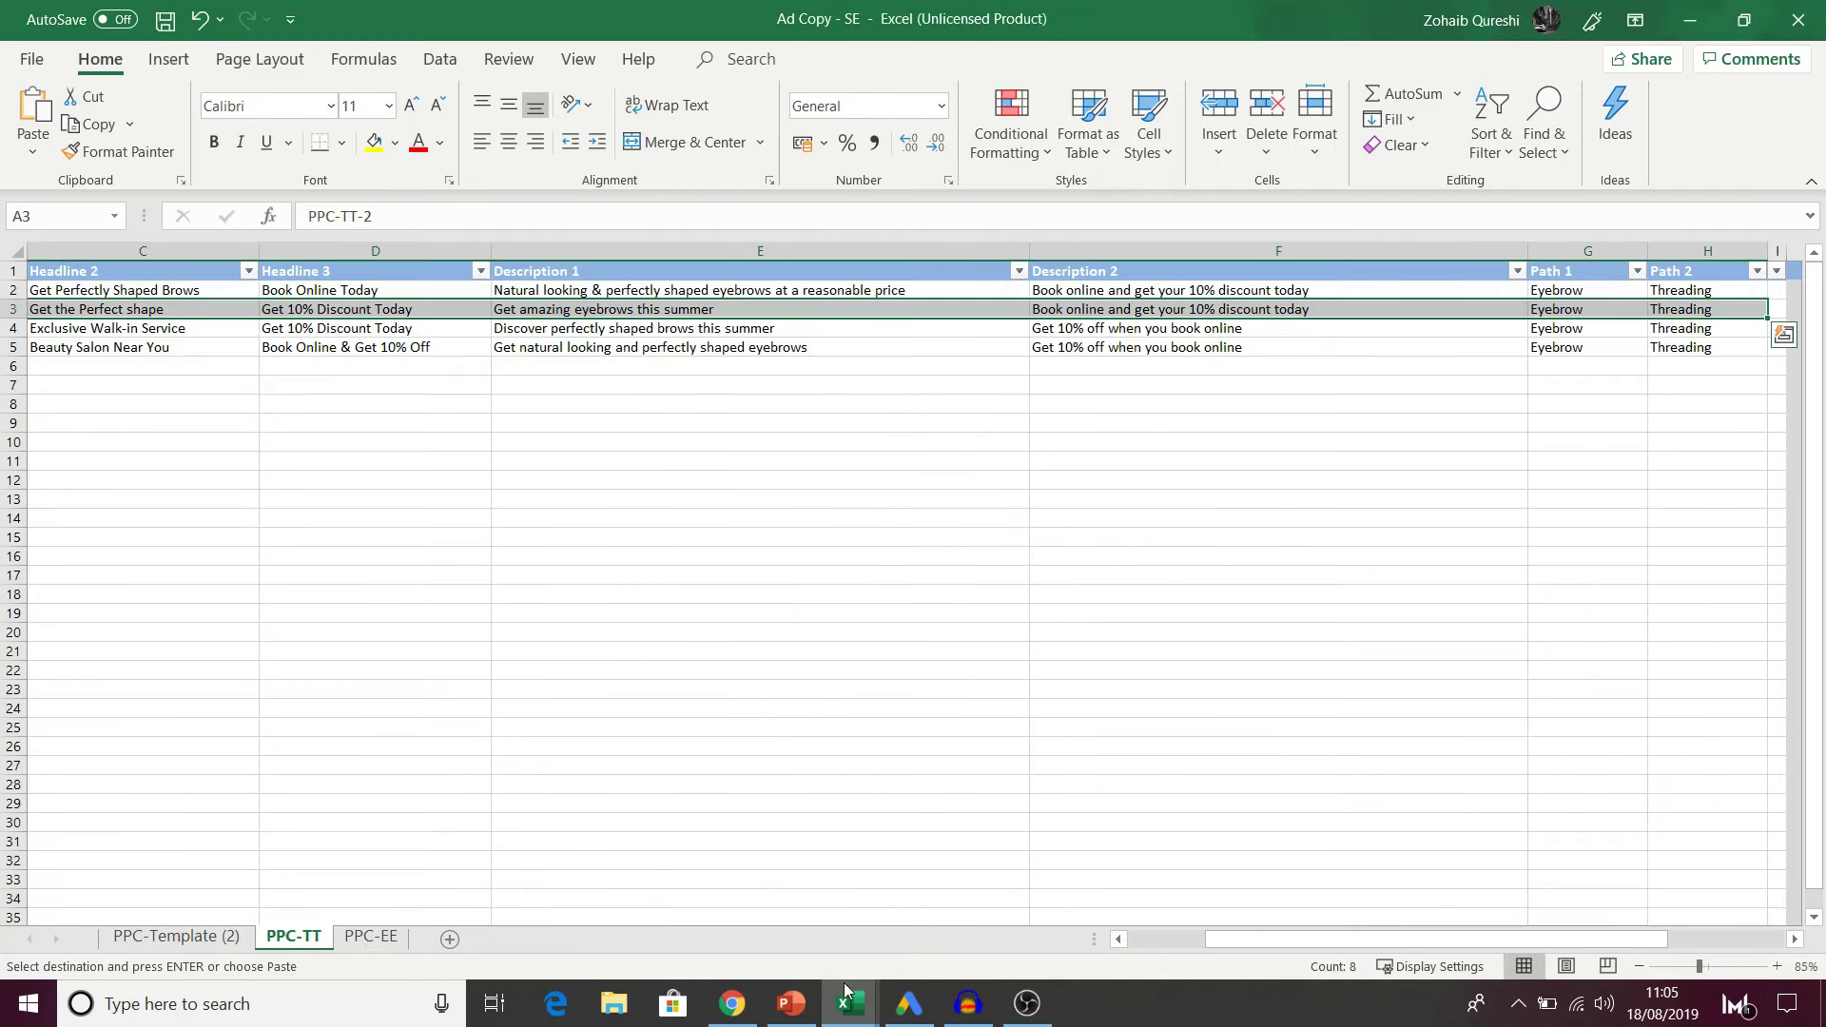
mouse_move(848, 994)
click(1080, 868)
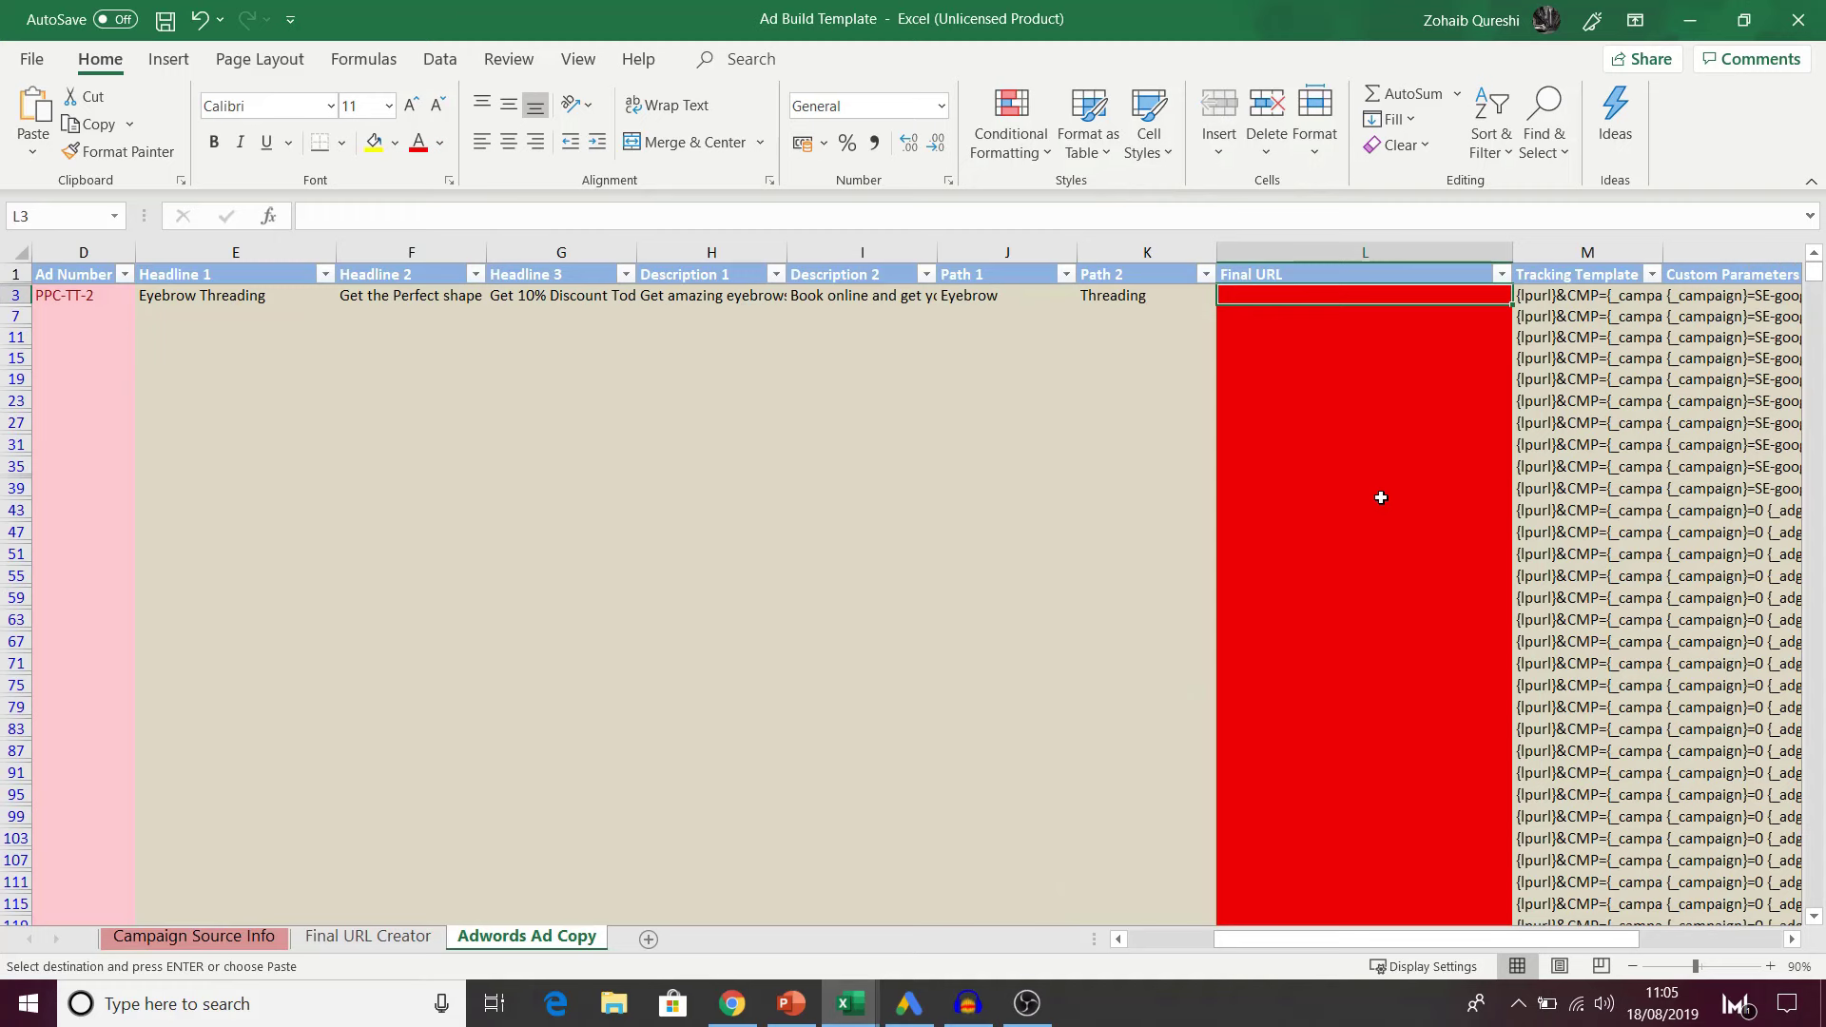
key(ctrl+alt+v)
key(u)
key(Return)
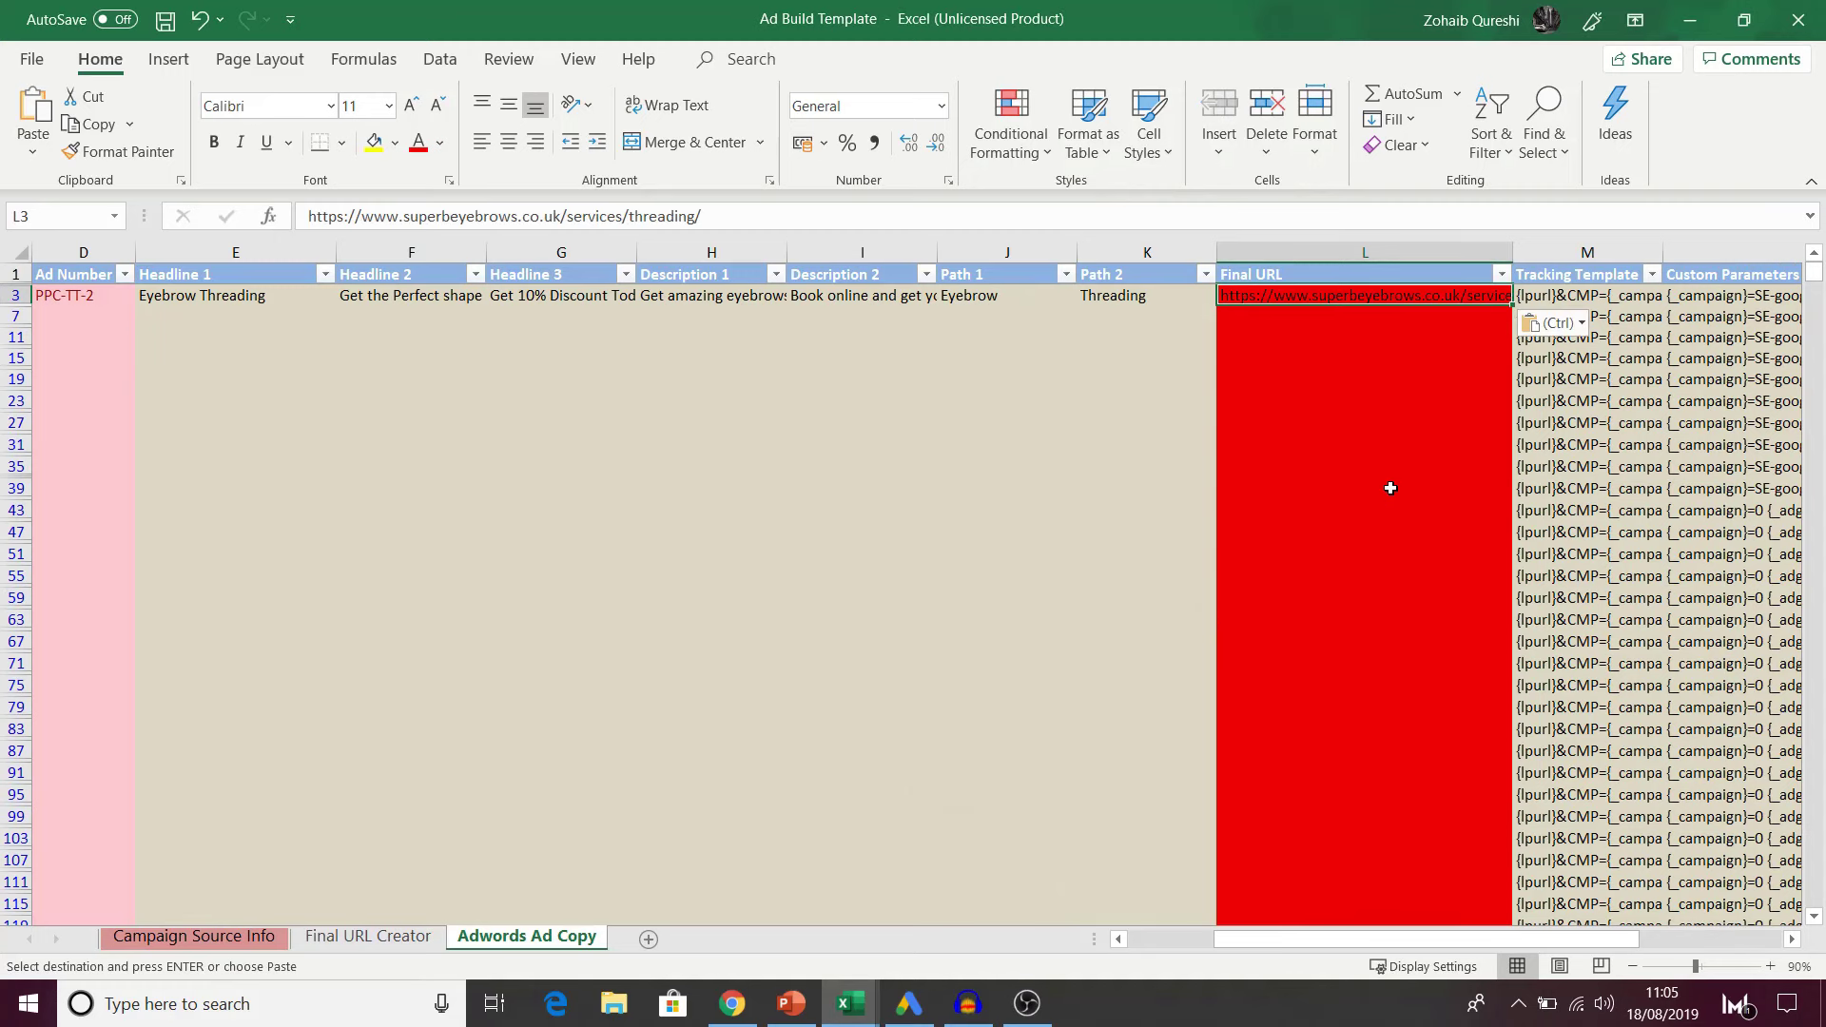
Step: Copy the PPC-TT-2 ad row D3:L3, Ad Number through Final URL, down the filtered rows to row 47
drag(73, 296, 1361, 287)
key(ctrl+c)
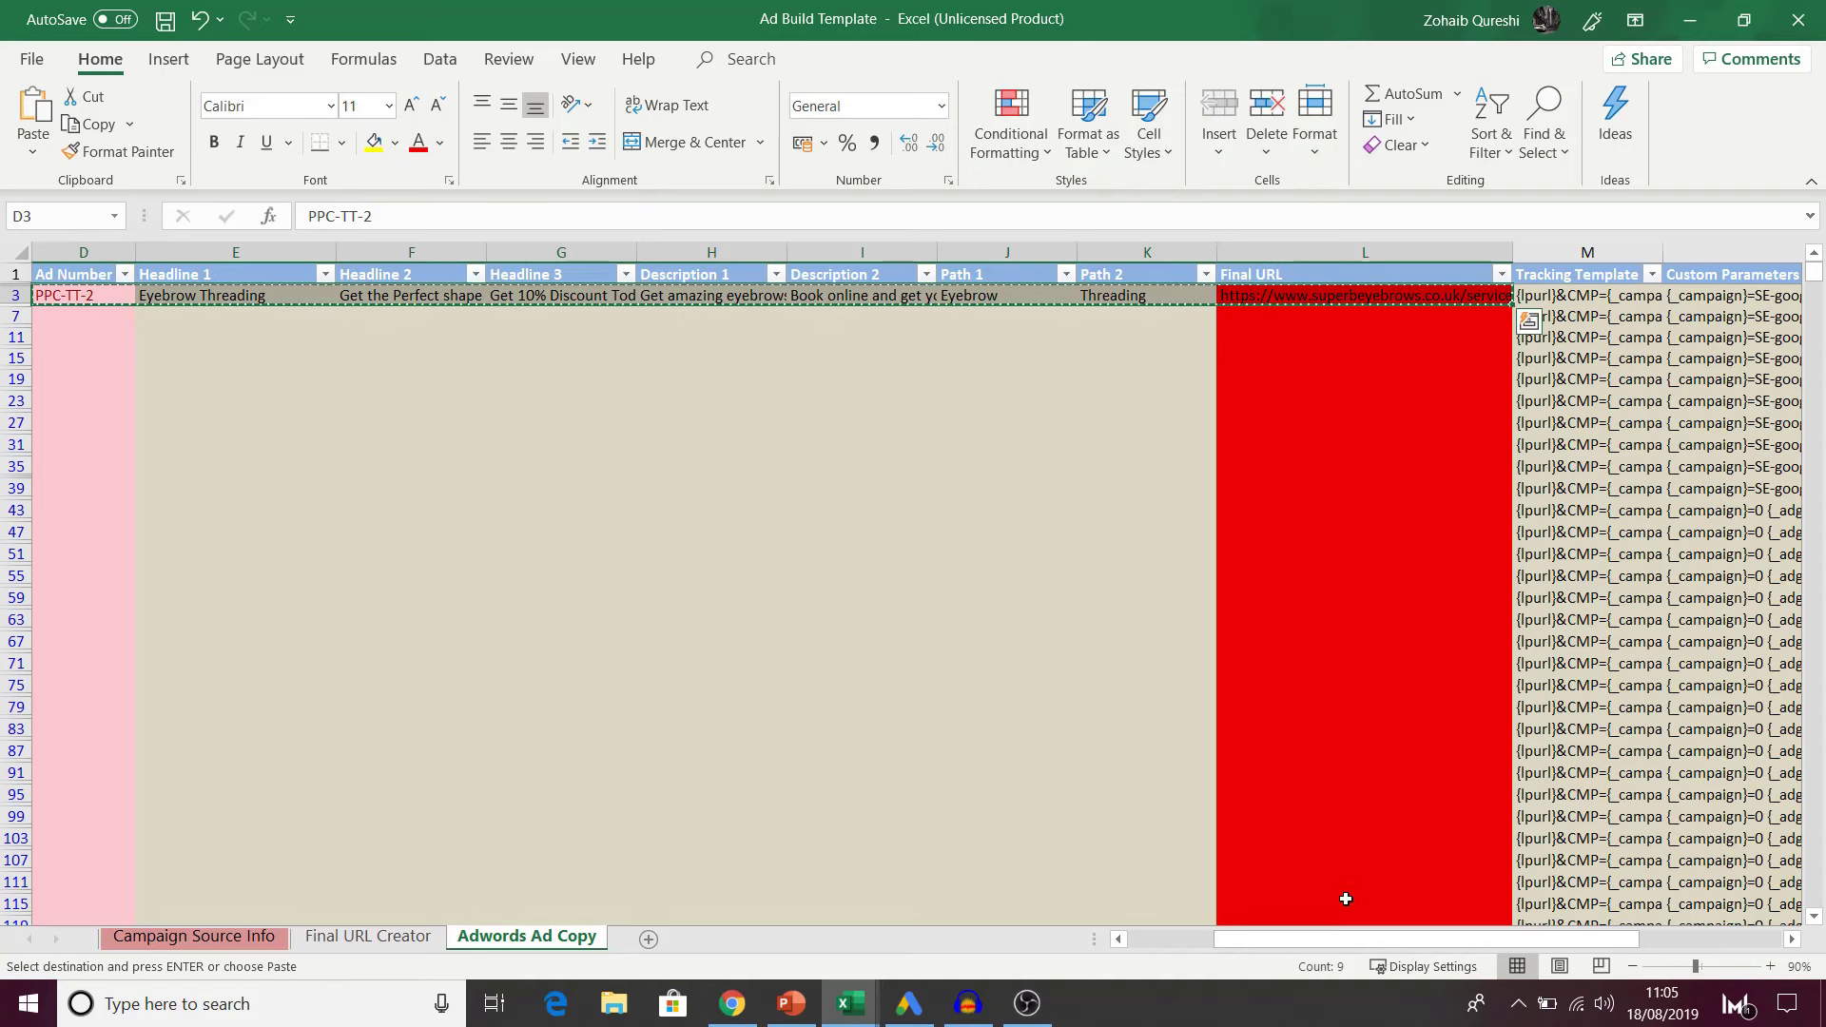
drag(1294, 941, 1236, 943)
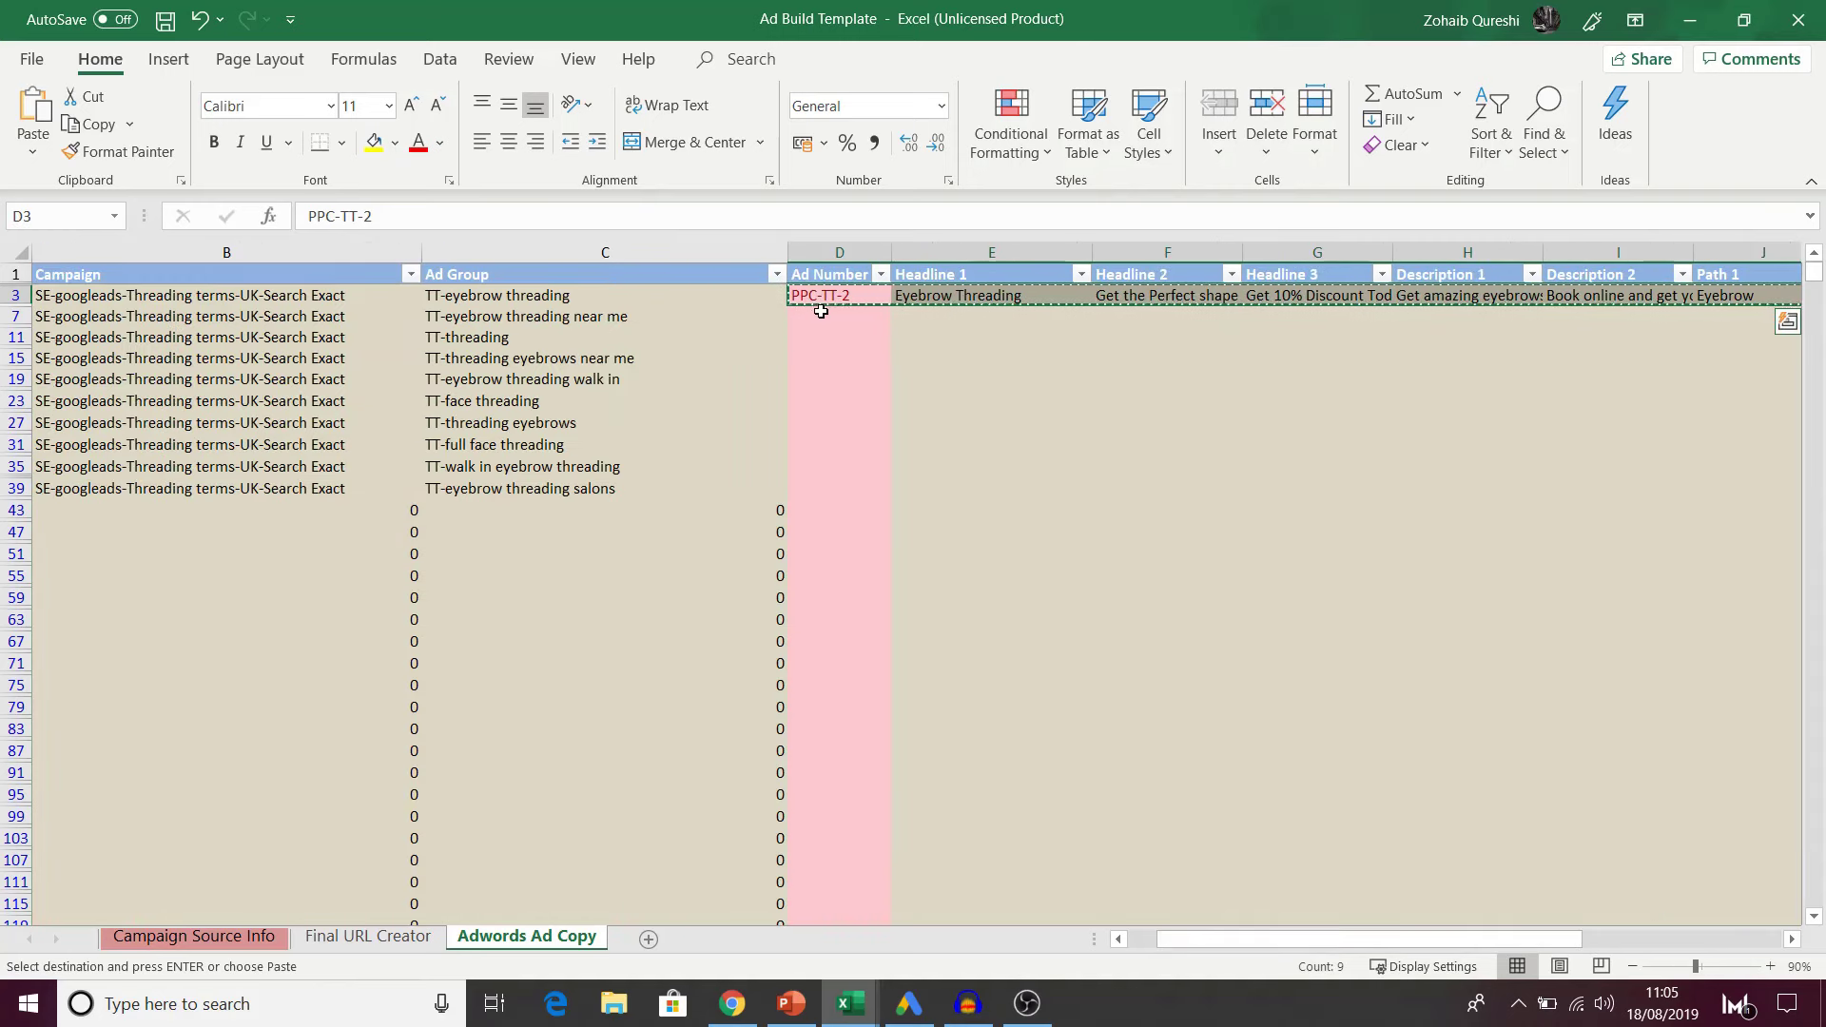
drag(824, 298, 1505, 297)
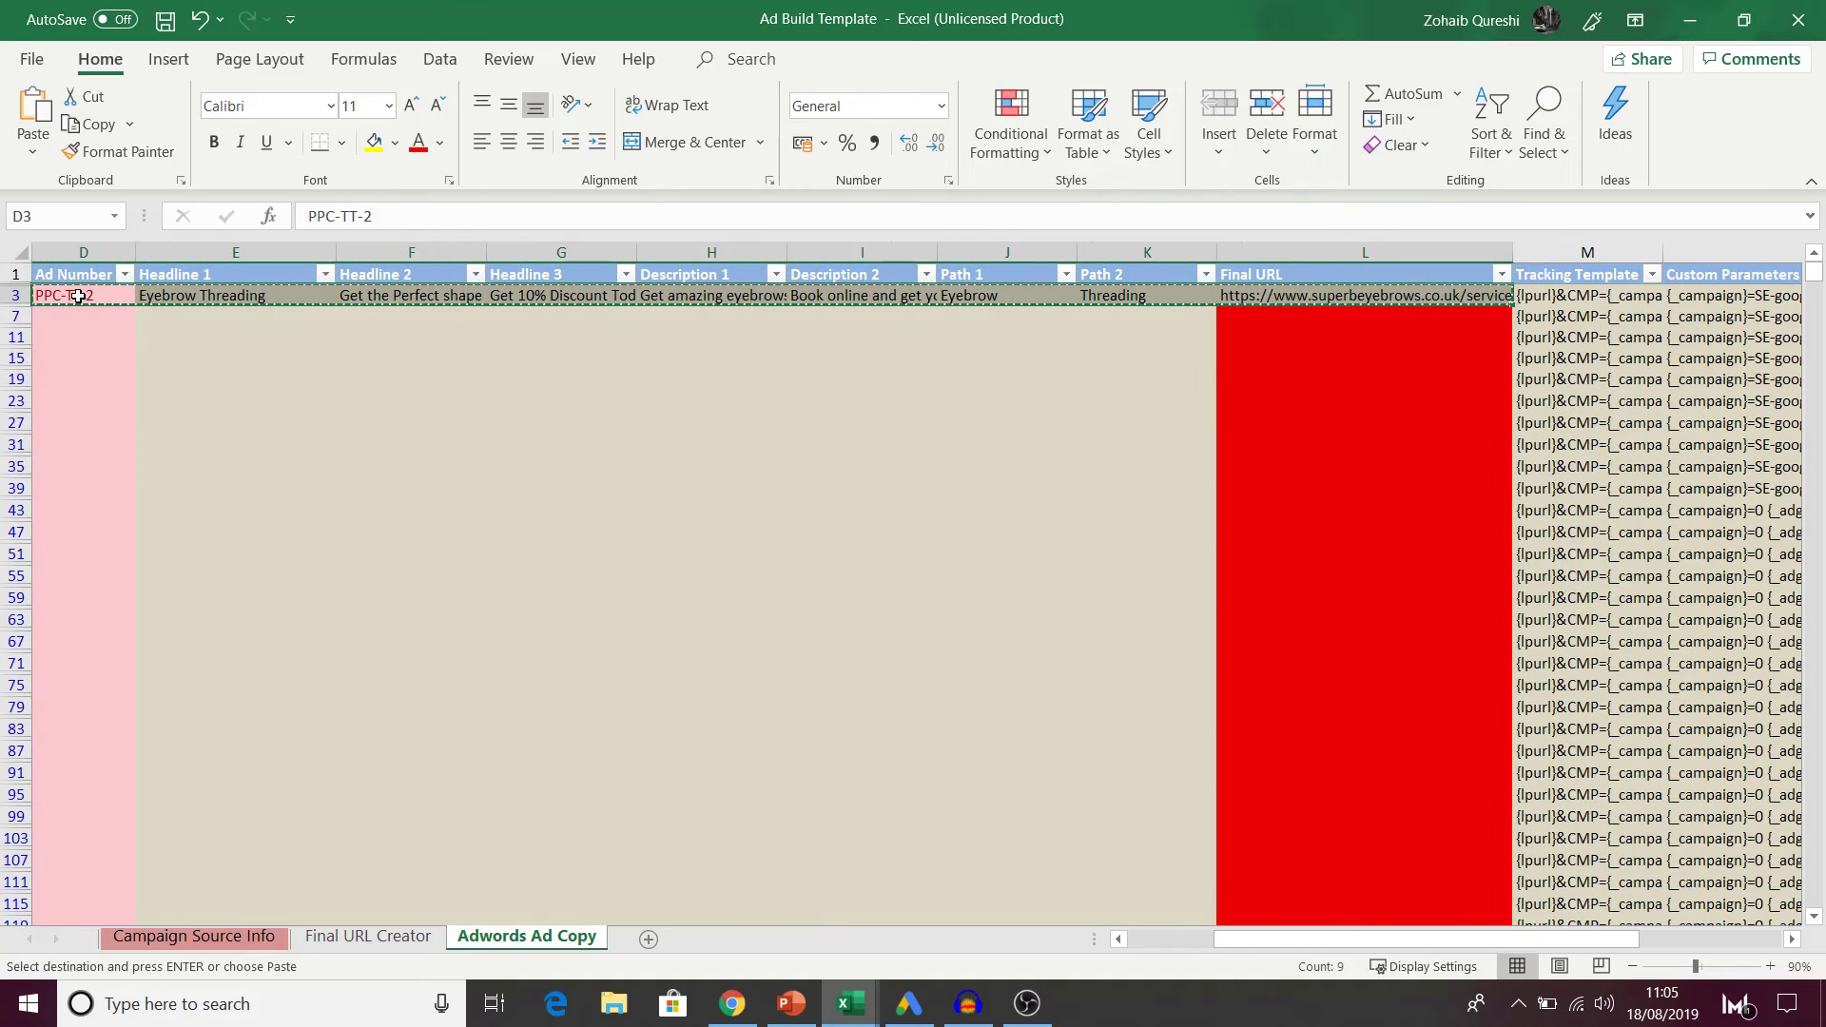
drag(71, 296, 1325, 522)
key(Return)
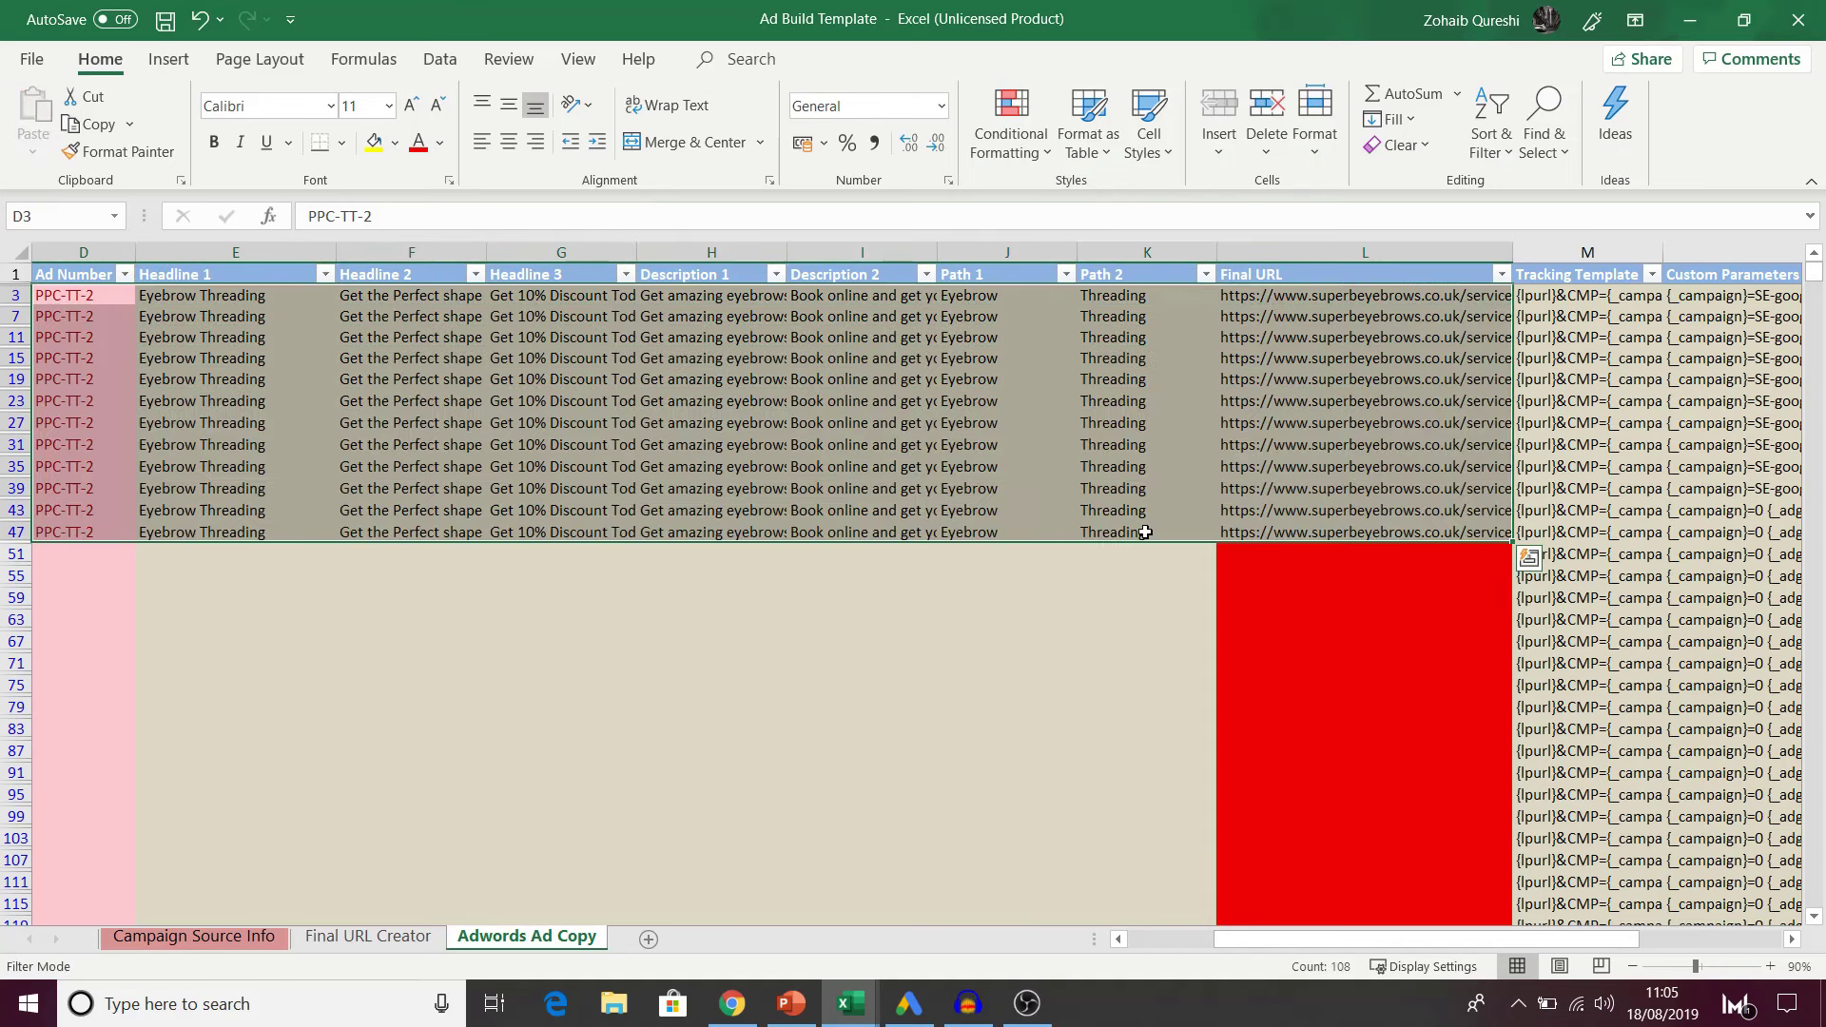
Step: Clear the surplus PPC-TT-2 ad entries, Ad Number through Final URL, from rows 43 and 47, which have no ad group
key(Home)
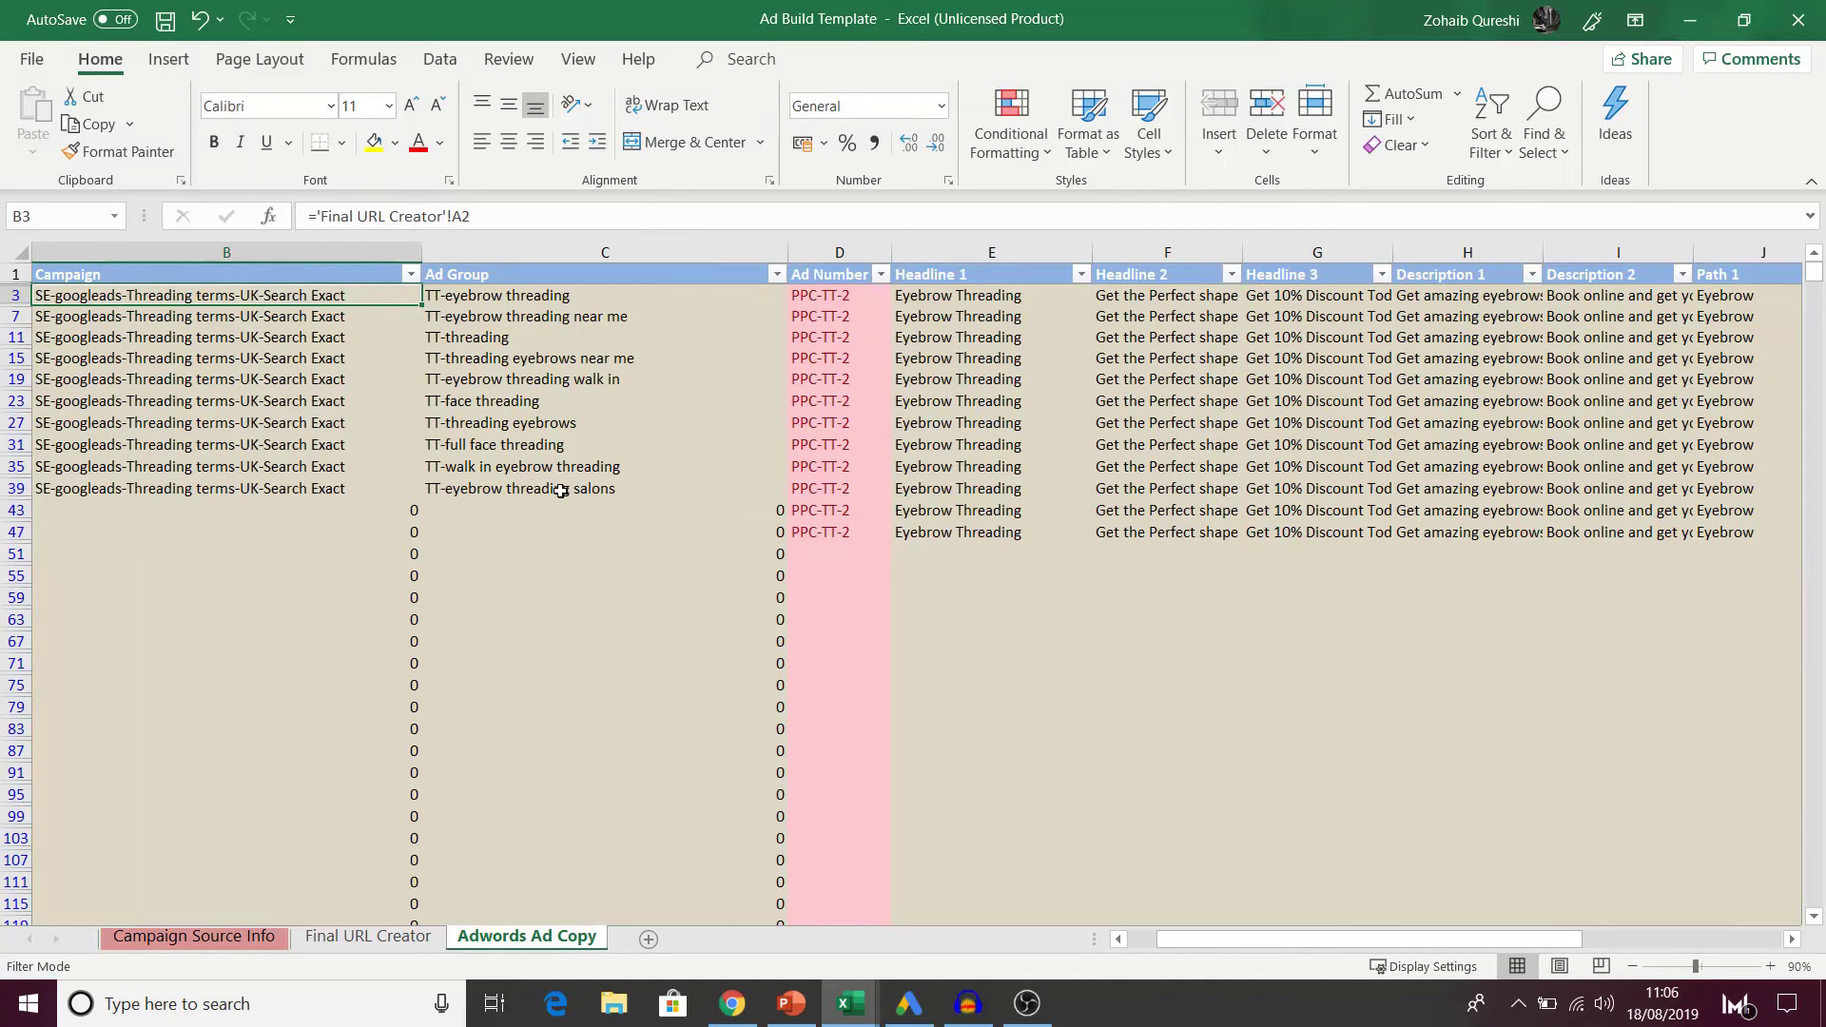
drag(546, 489, 1429, 530)
click(811, 510)
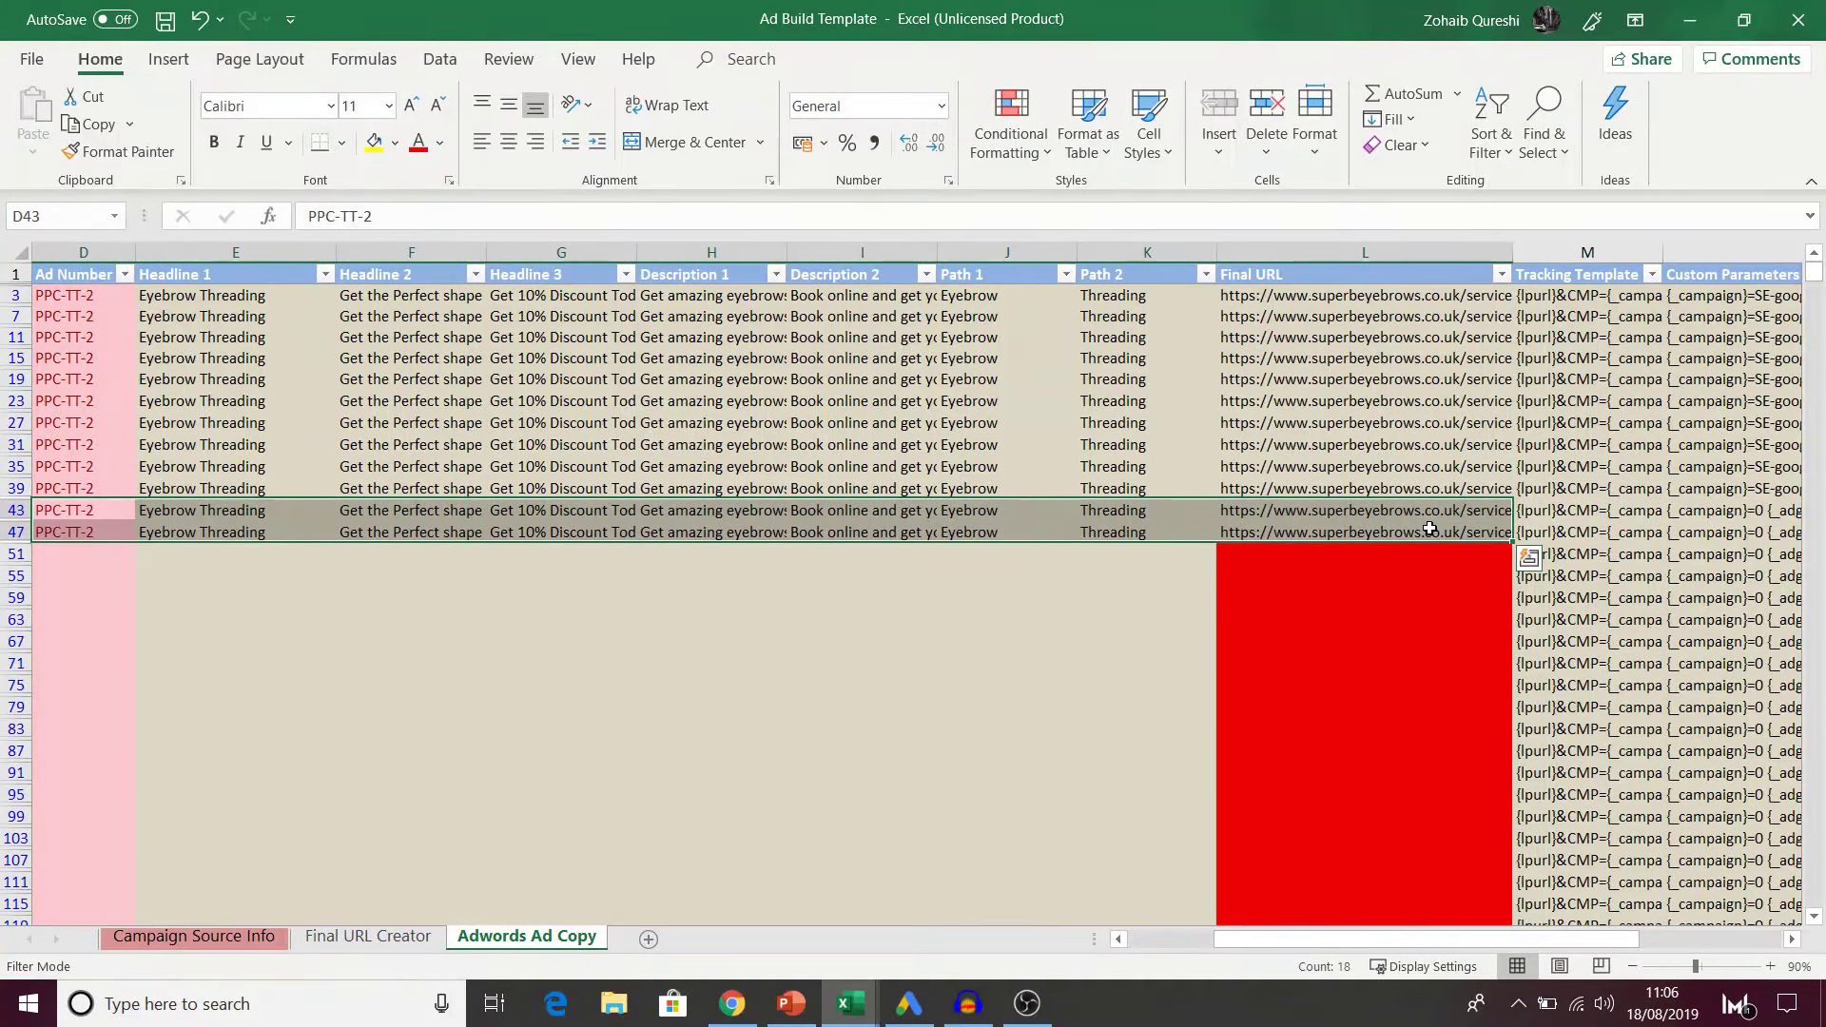
key(Delete)
drag(1270, 944, 1141, 950)
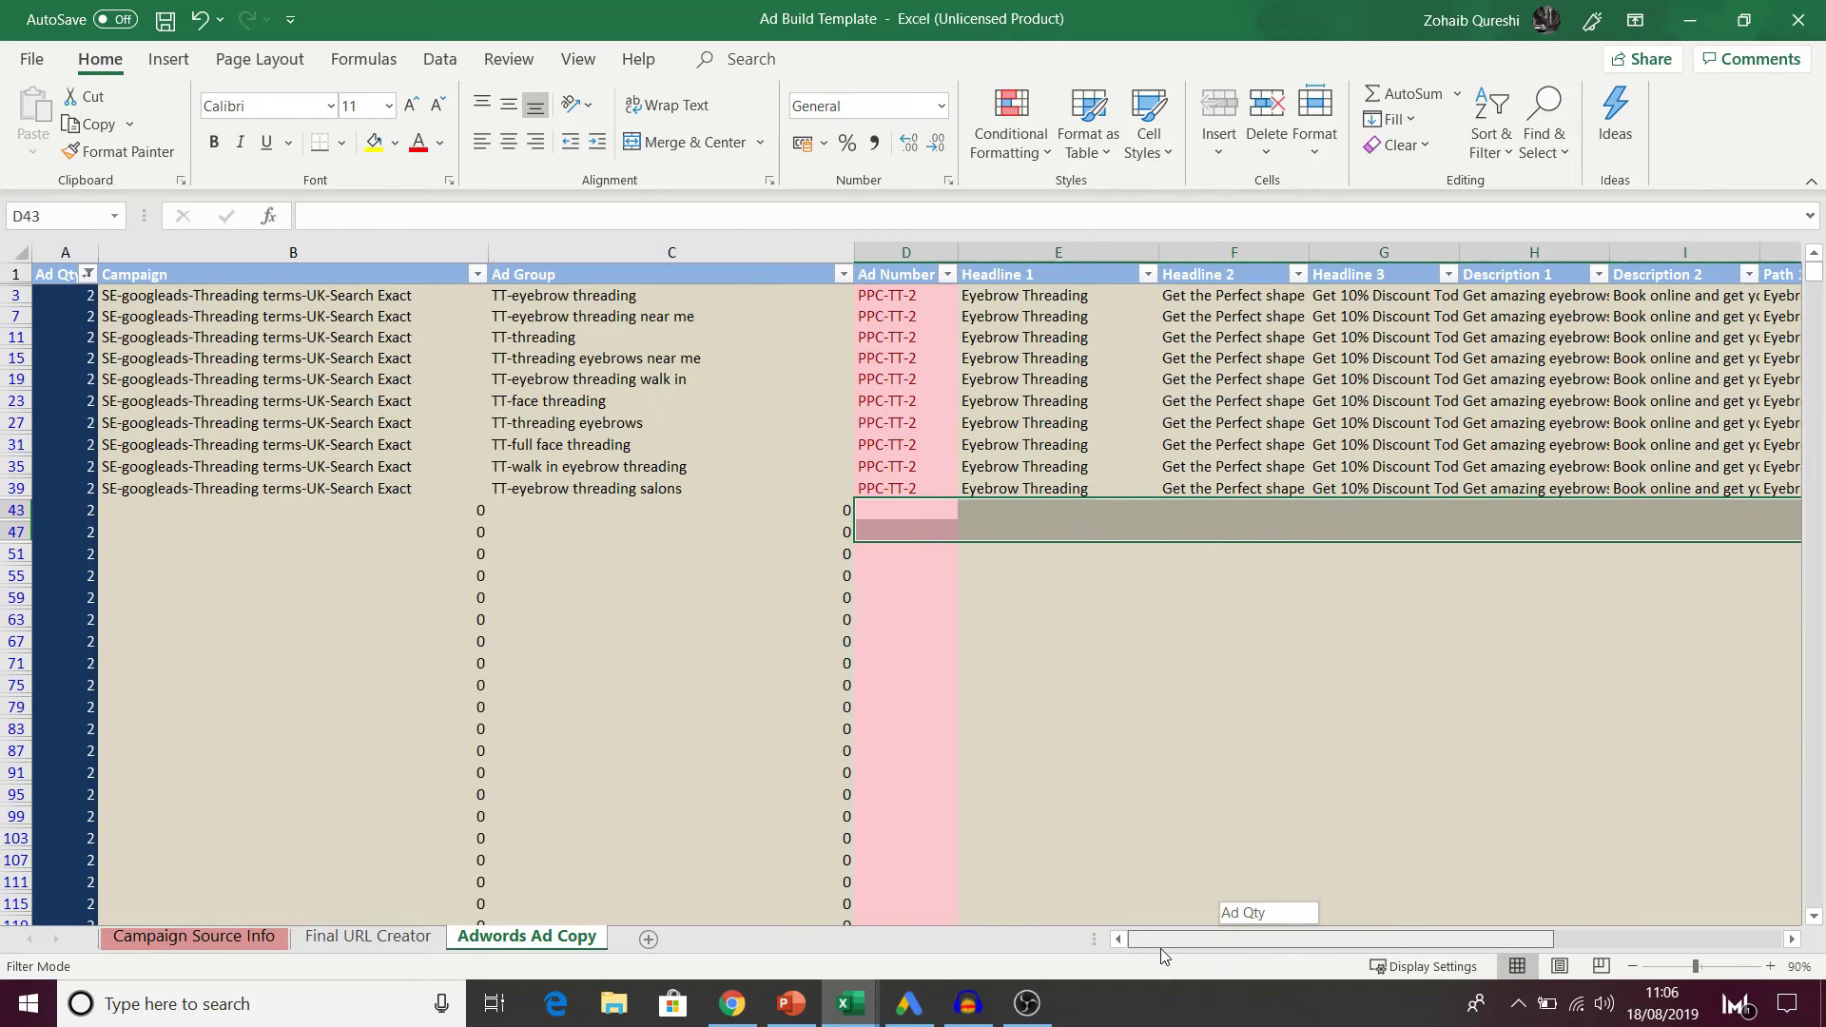
Step: Filter the Ad Qty column of Adwords Ad Copy to show only quantity 3
click(561, 489)
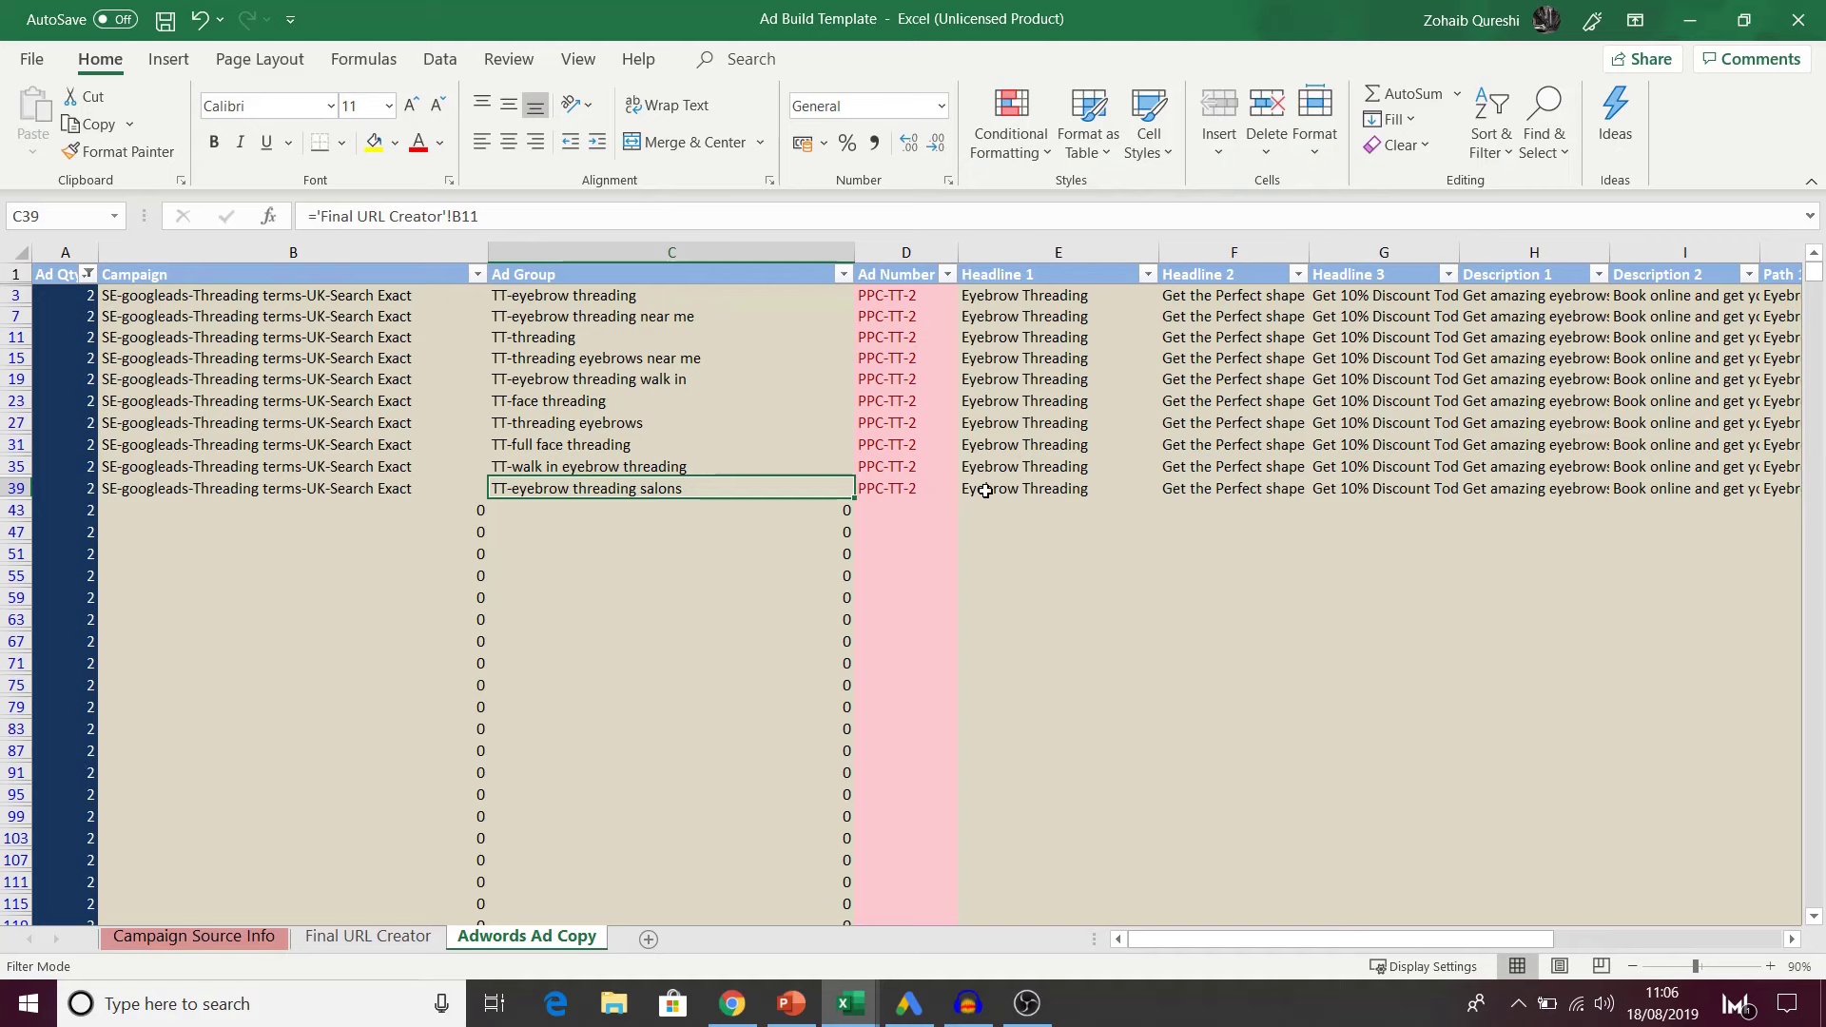
click(87, 275)
click(63, 554)
click(63, 575)
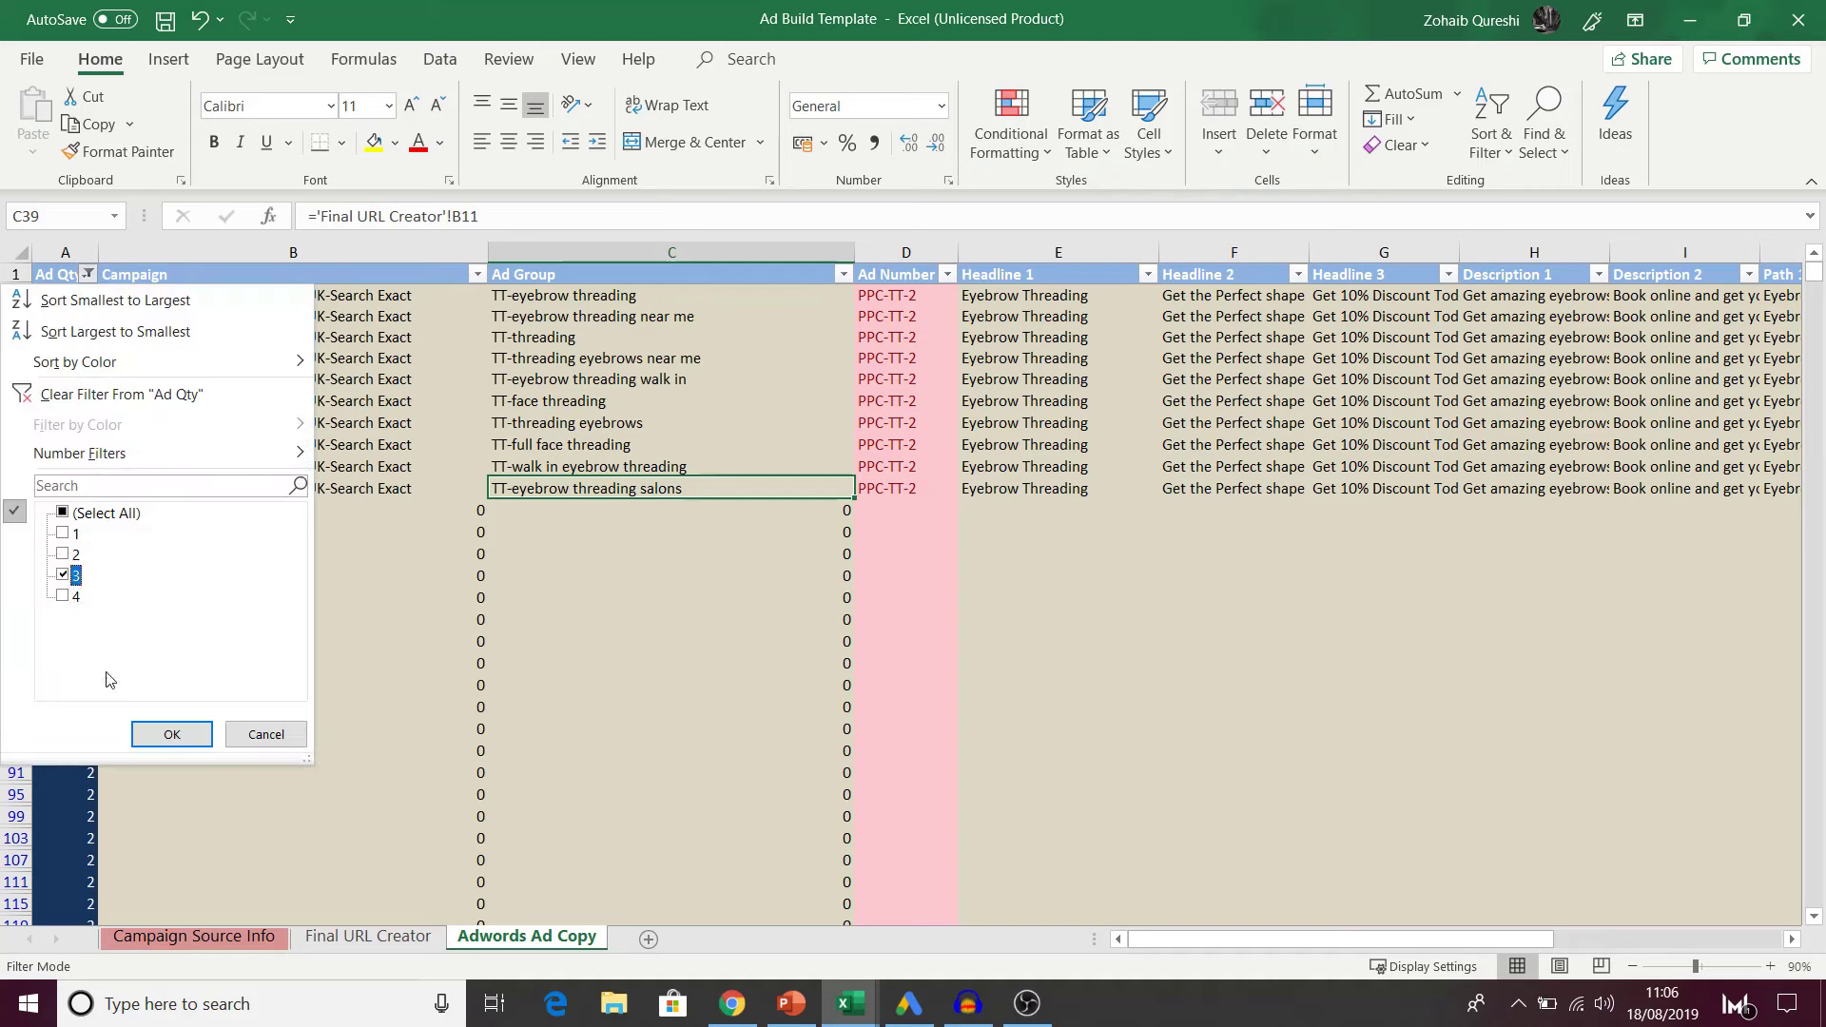
click(171, 734)
Step: Copy the PPC-TT-3 row from the Ad Copy - SE workbook's PPC-TT sheet into Adwords Ad Copy at D4 as values and number formats
mouse_move(856, 1006)
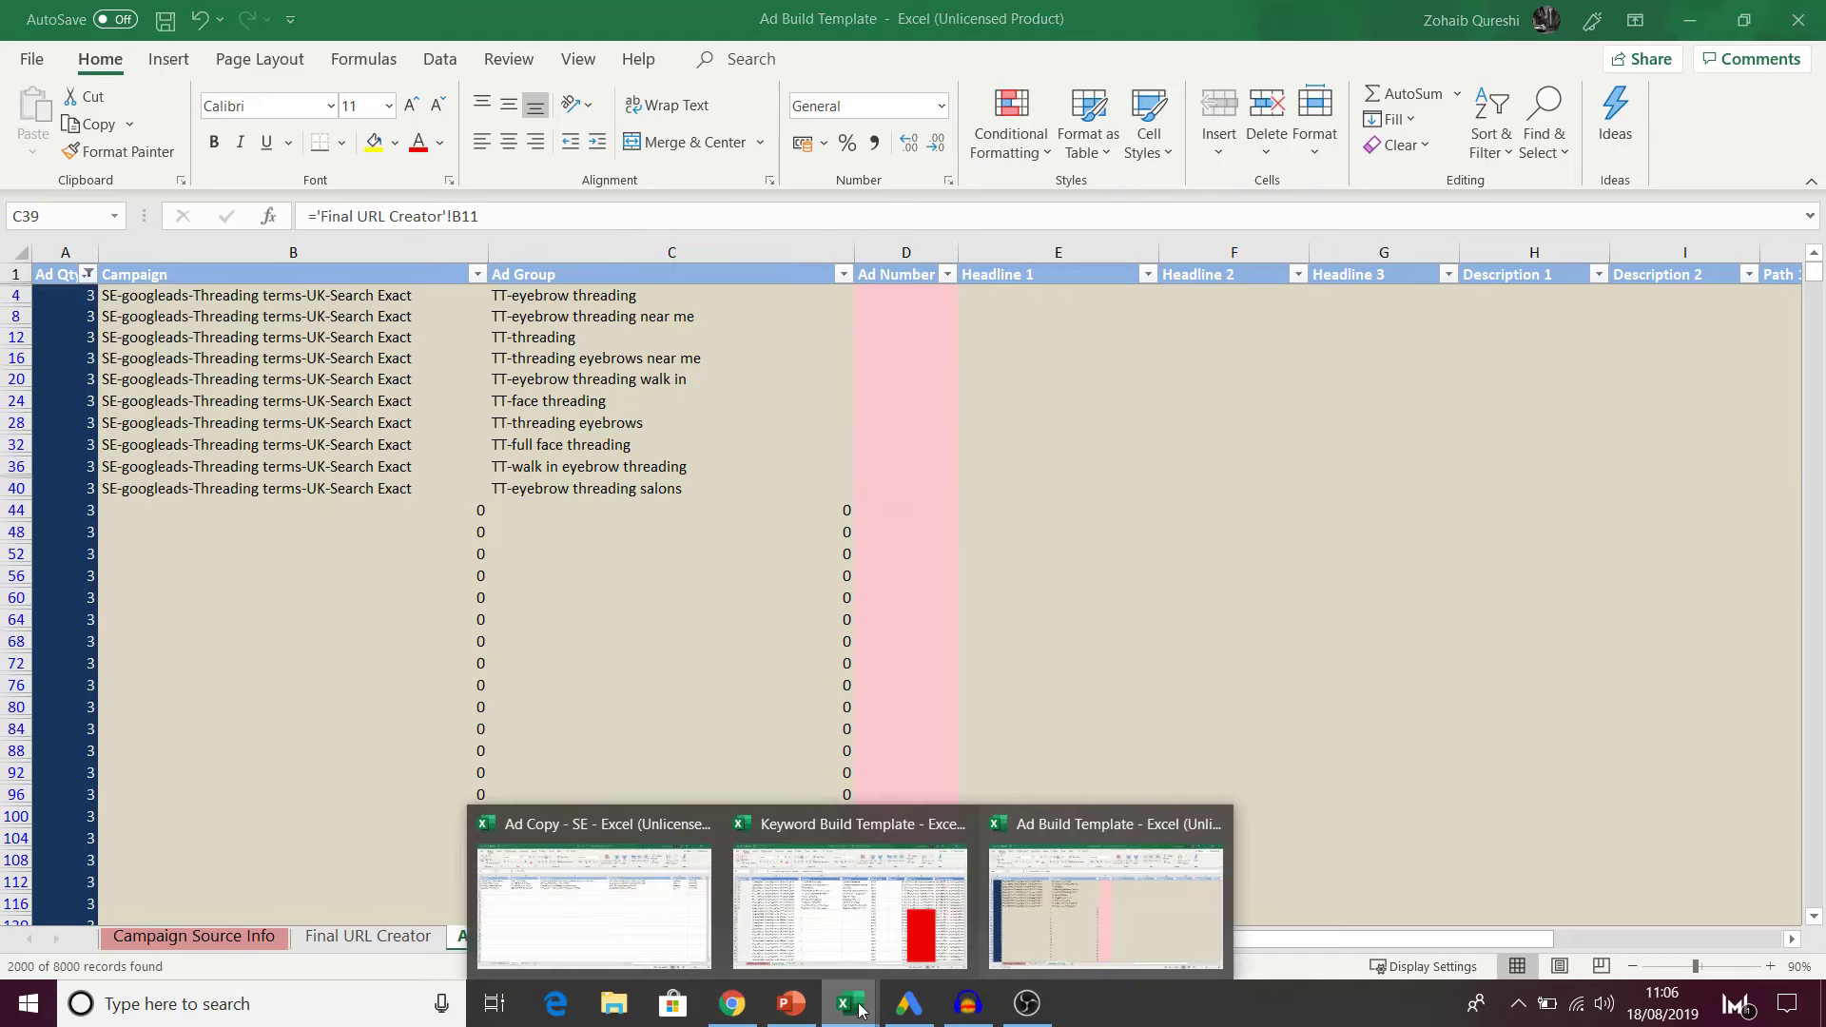
click(631, 892)
click(126, 326)
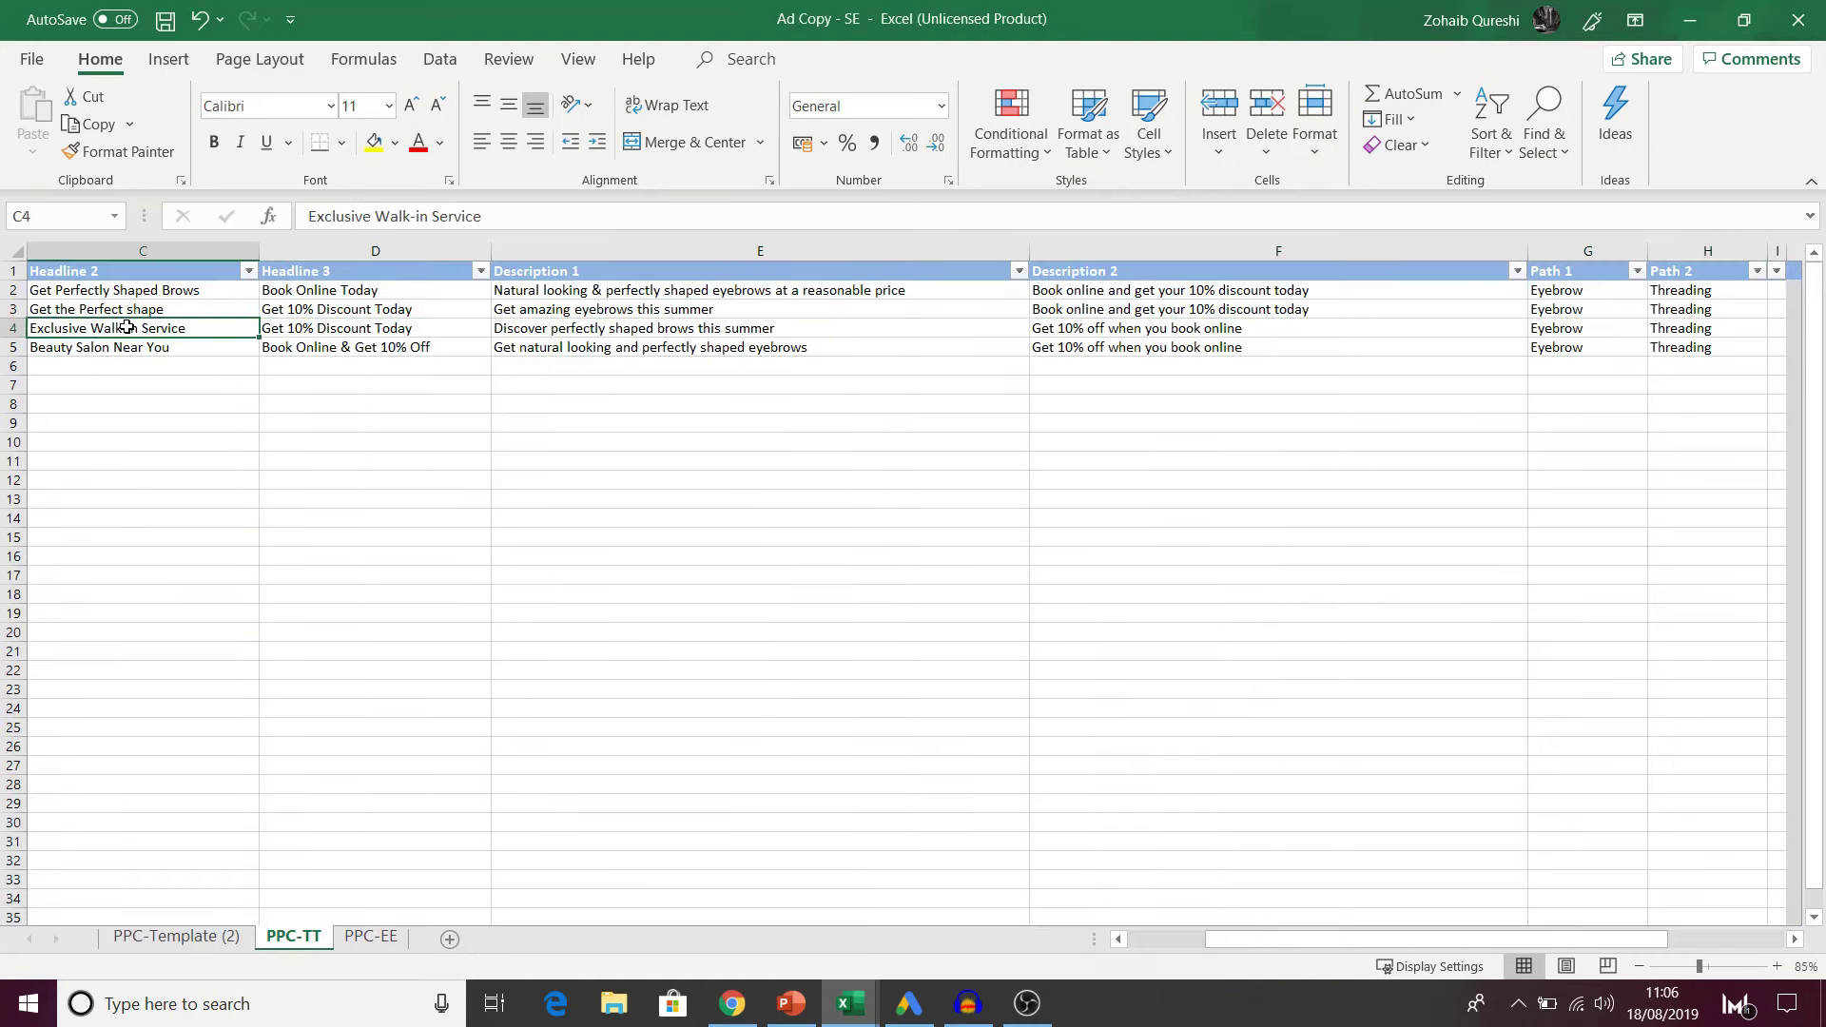
key(Home)
key(ctrl+shift+Right)
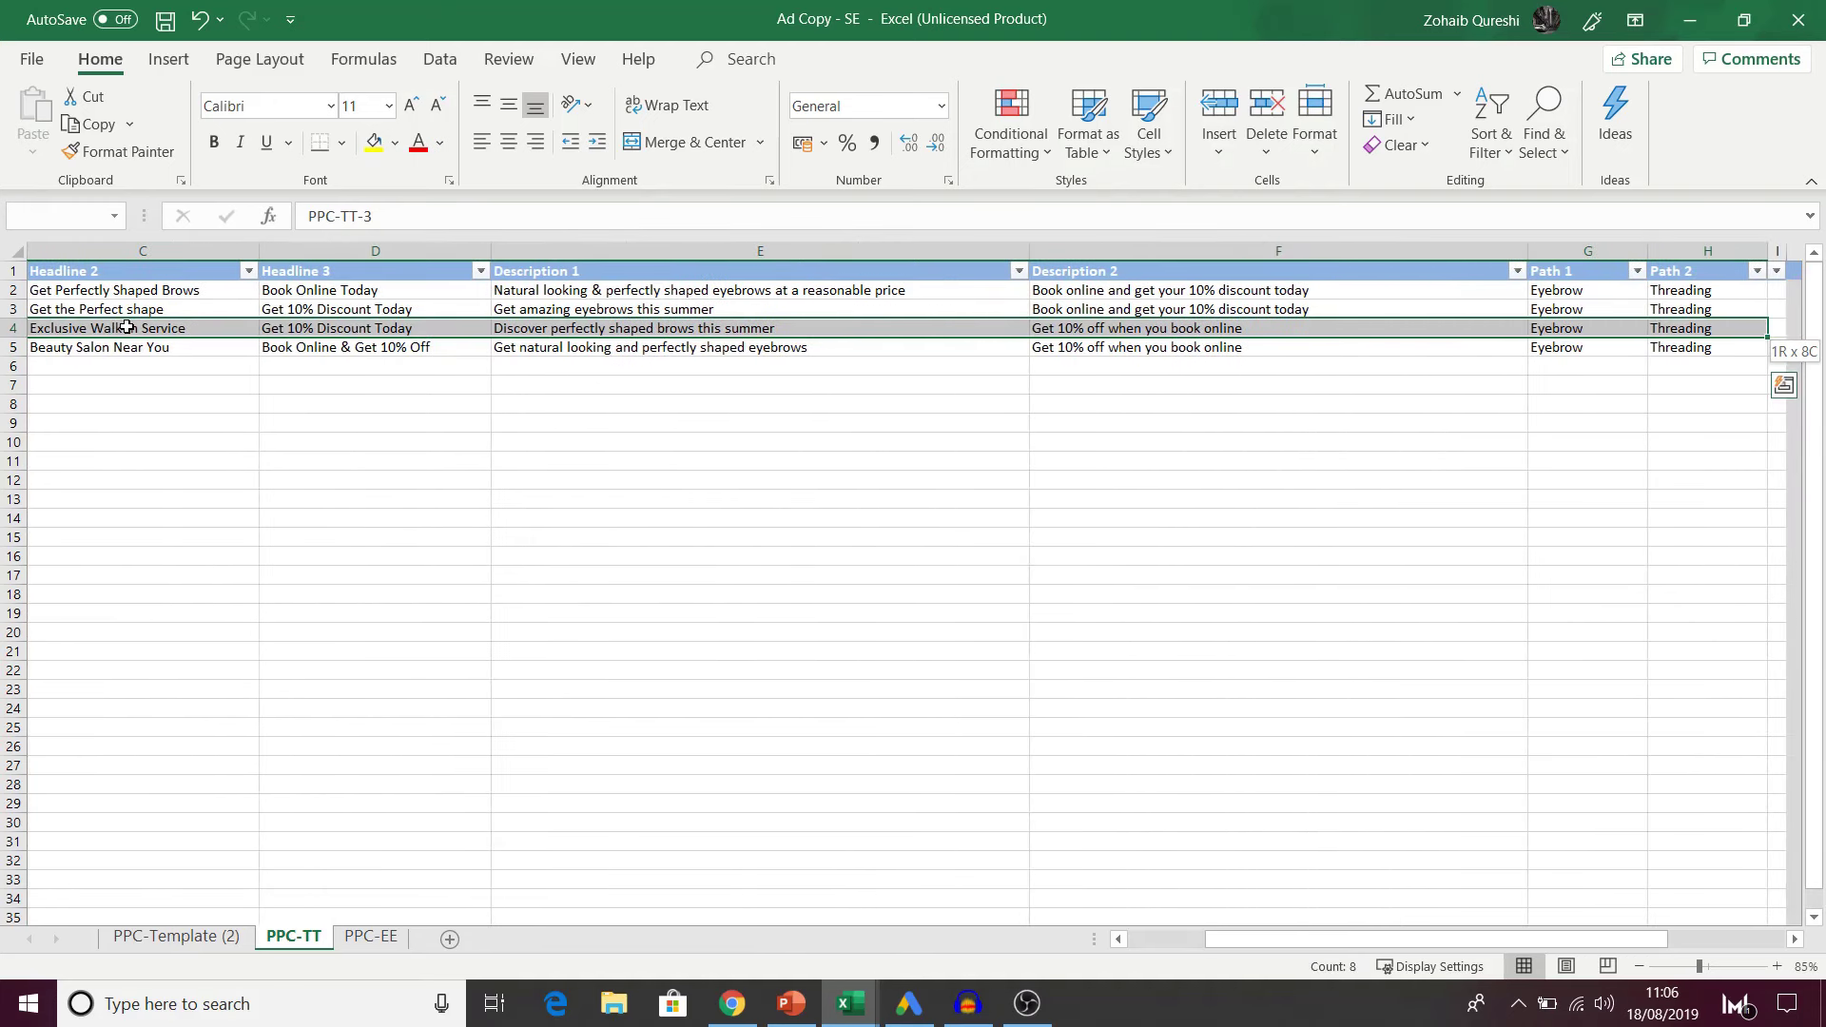
key(ctrl+c)
key(alt+Tab)
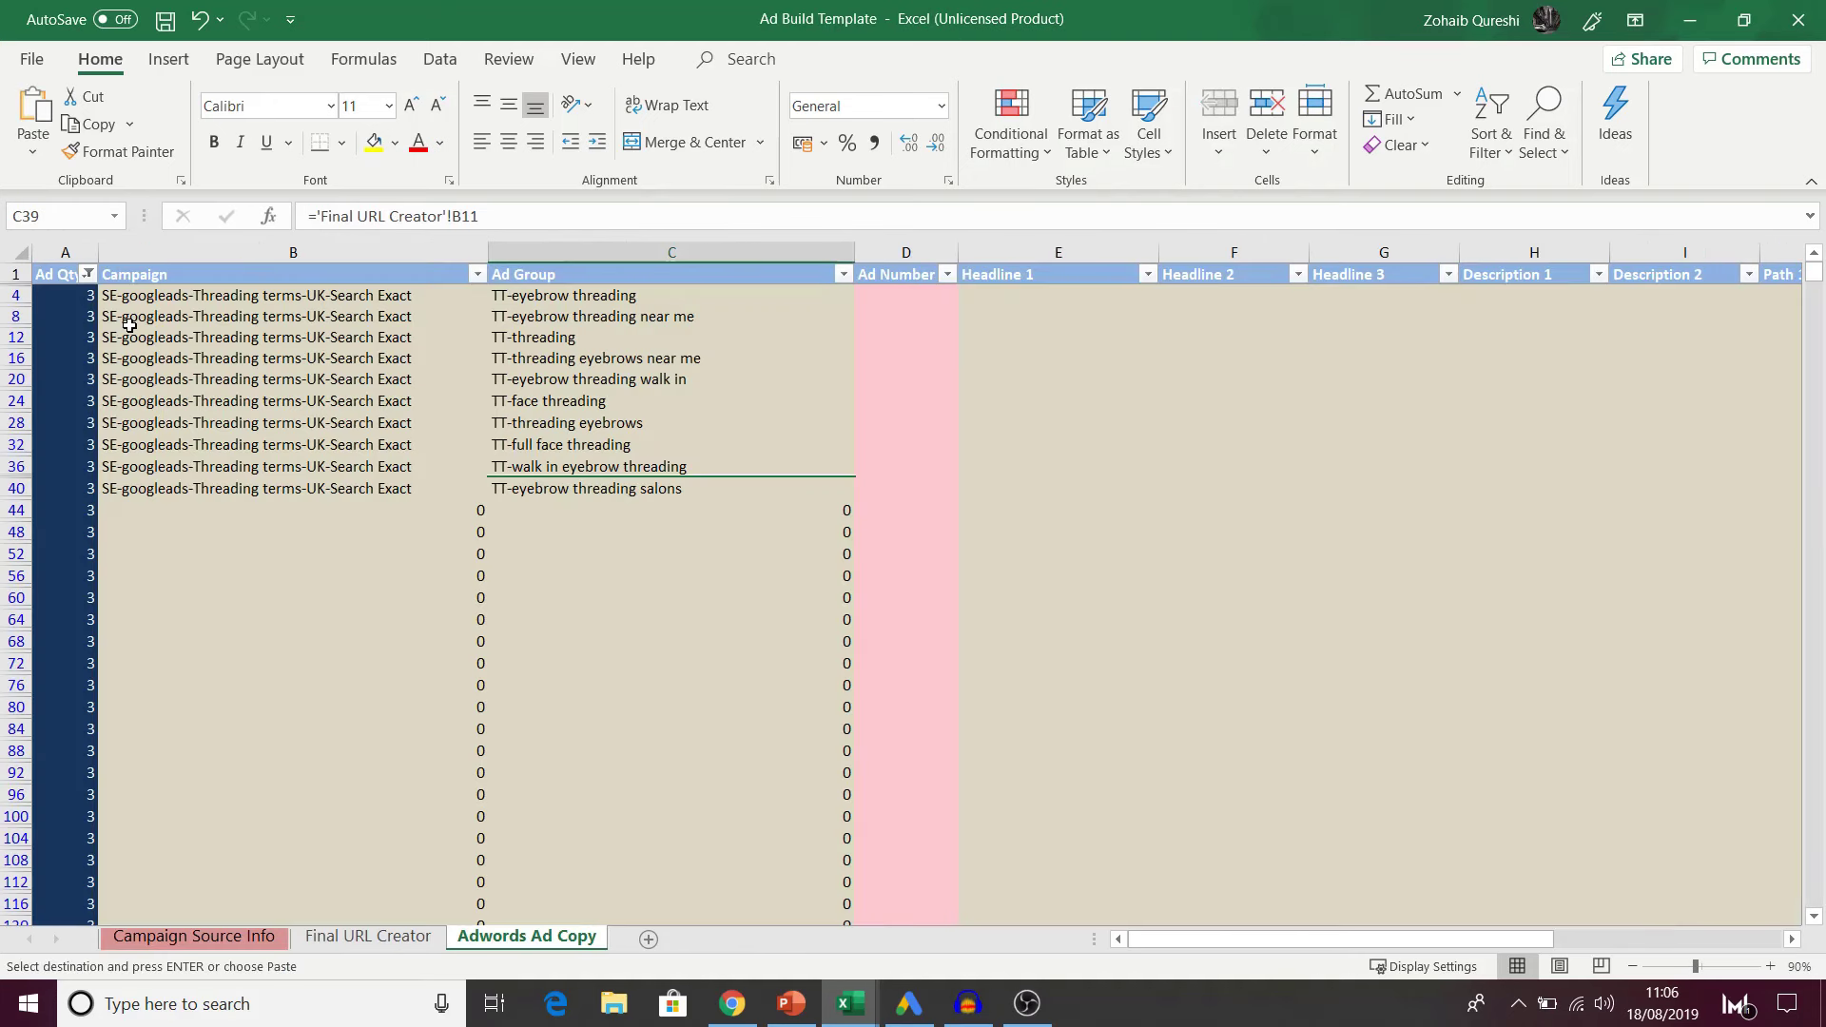
click(916, 296)
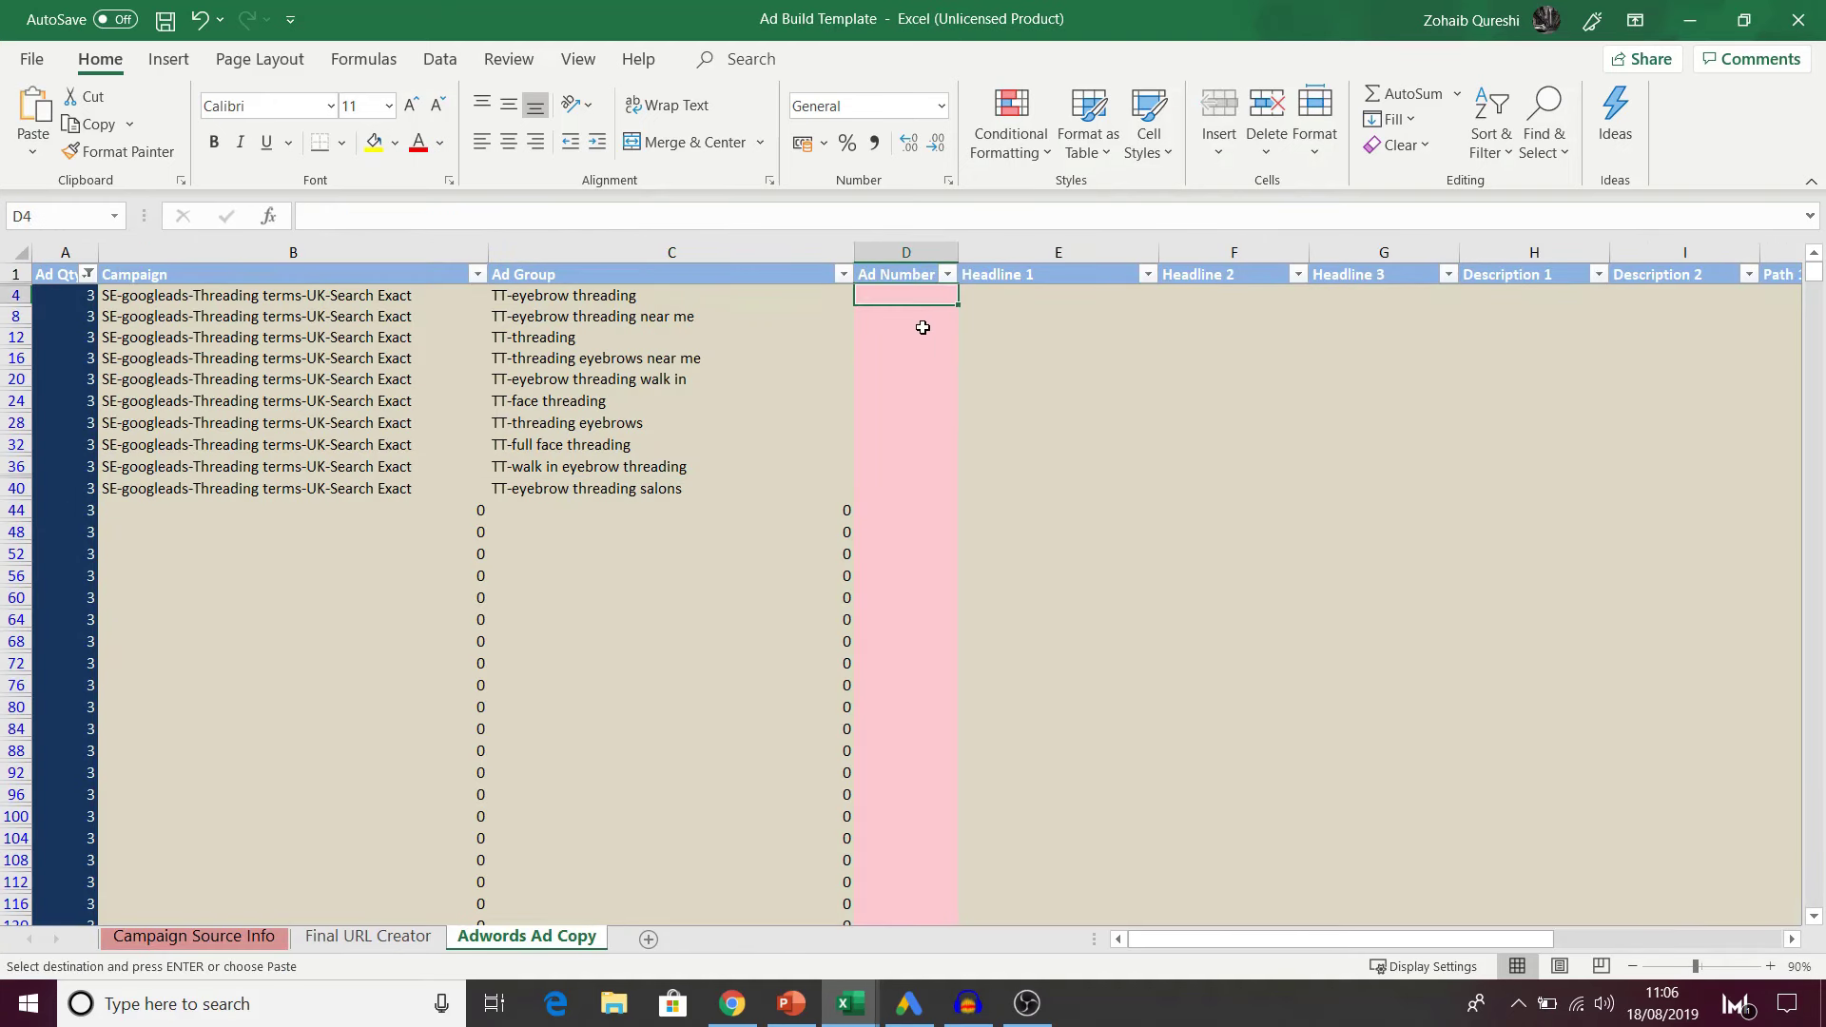
key(ctrl+alt+v)
key(u)
key(Return)
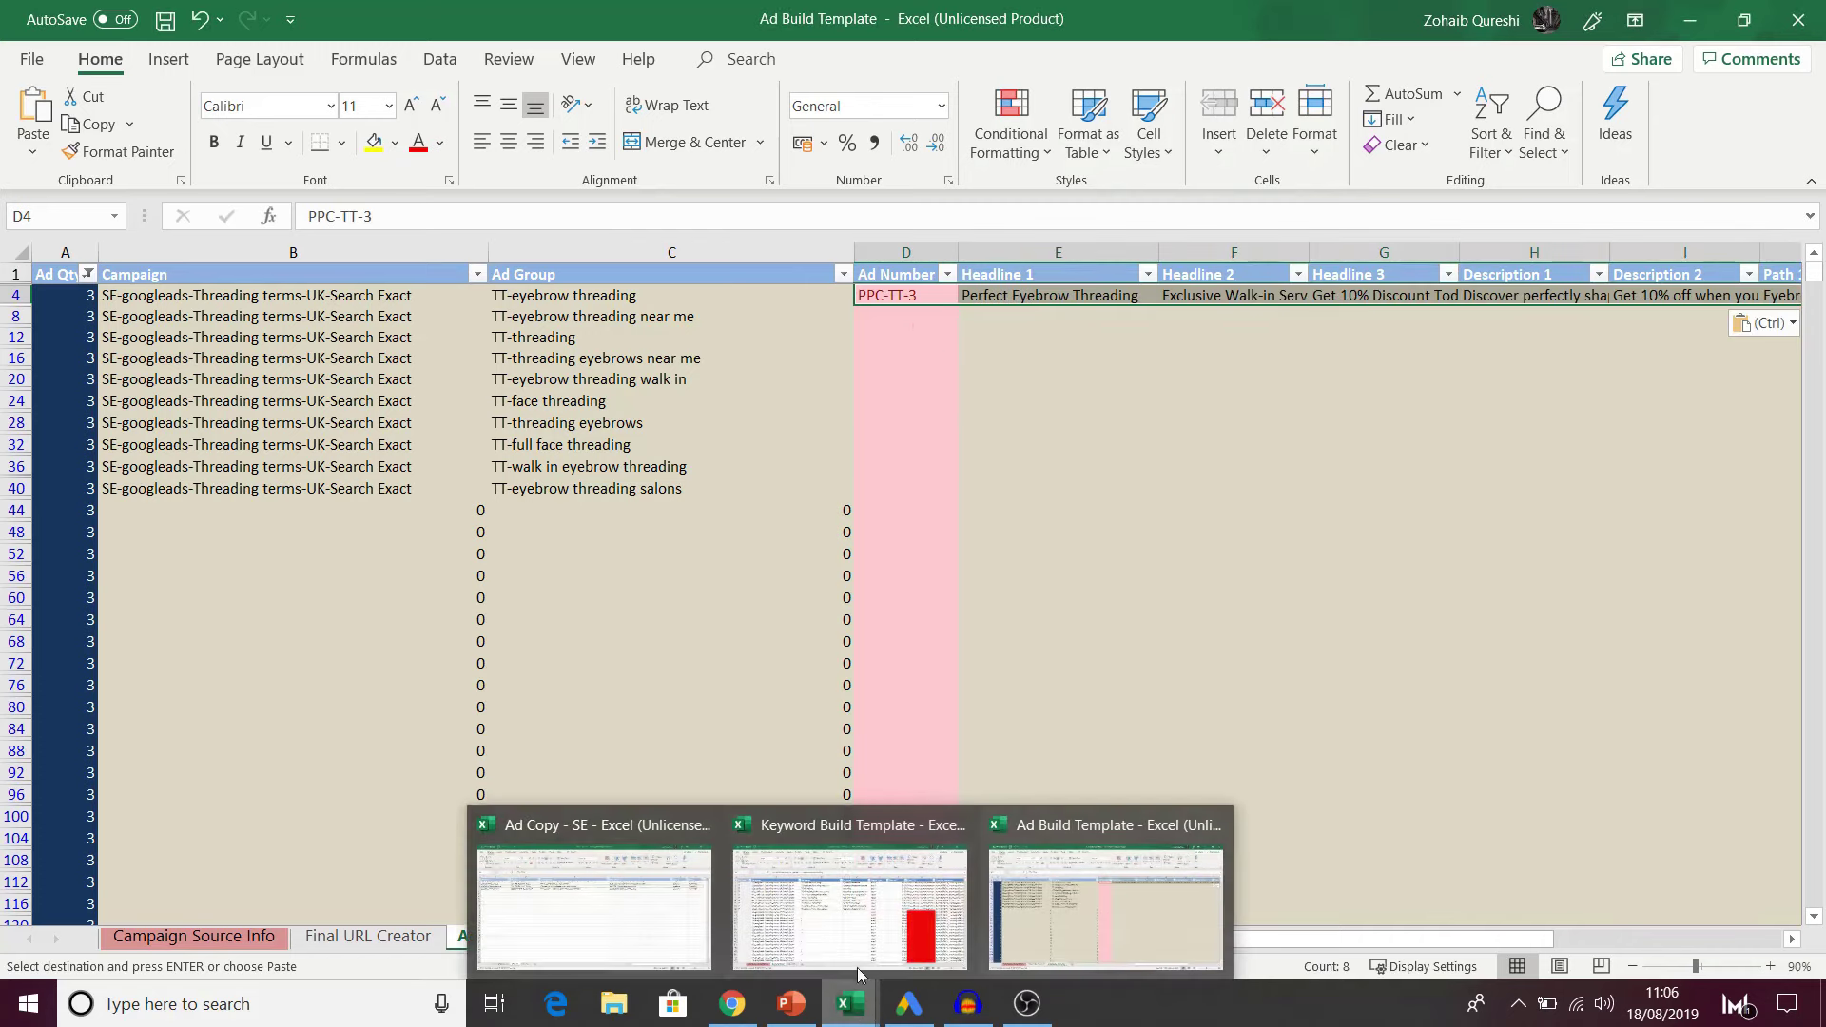
Step: Copy the PPC-TT-3 ad row D4:K4, Ad Number through Path 2, down the filtered rows to row 48
key(ctrl+c)
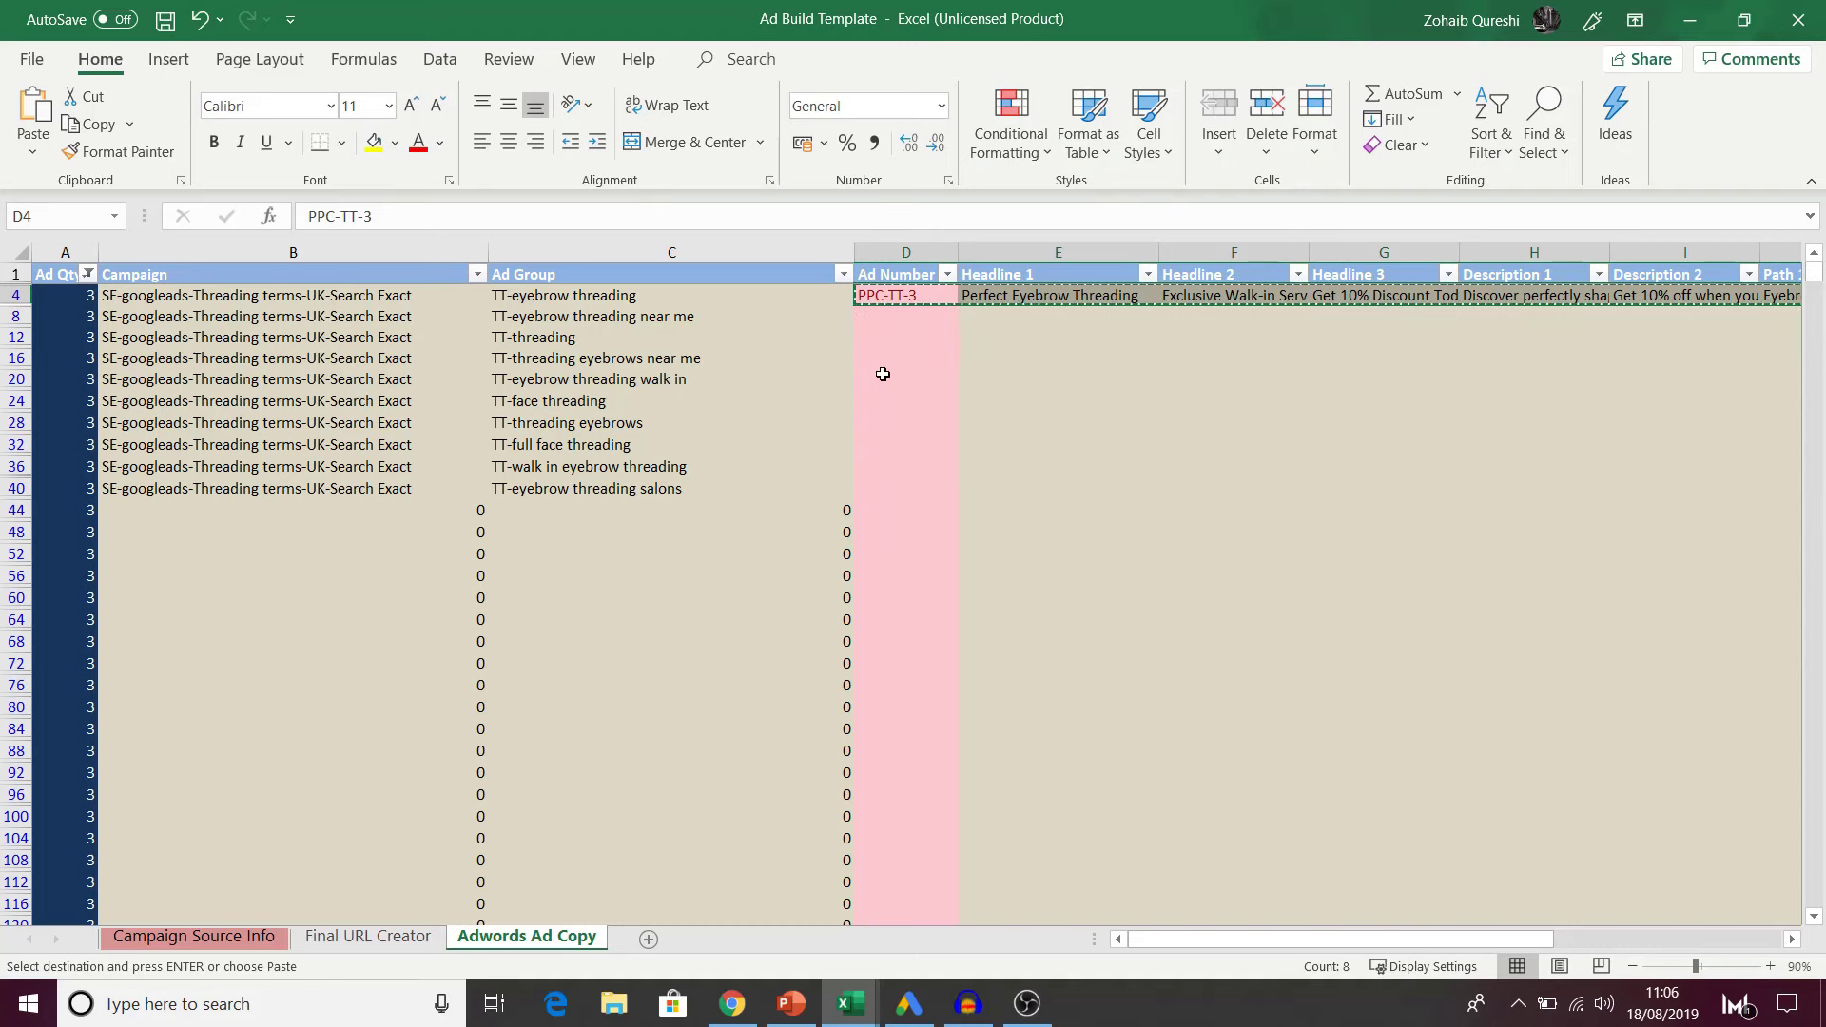
drag(1249, 940, 1321, 856)
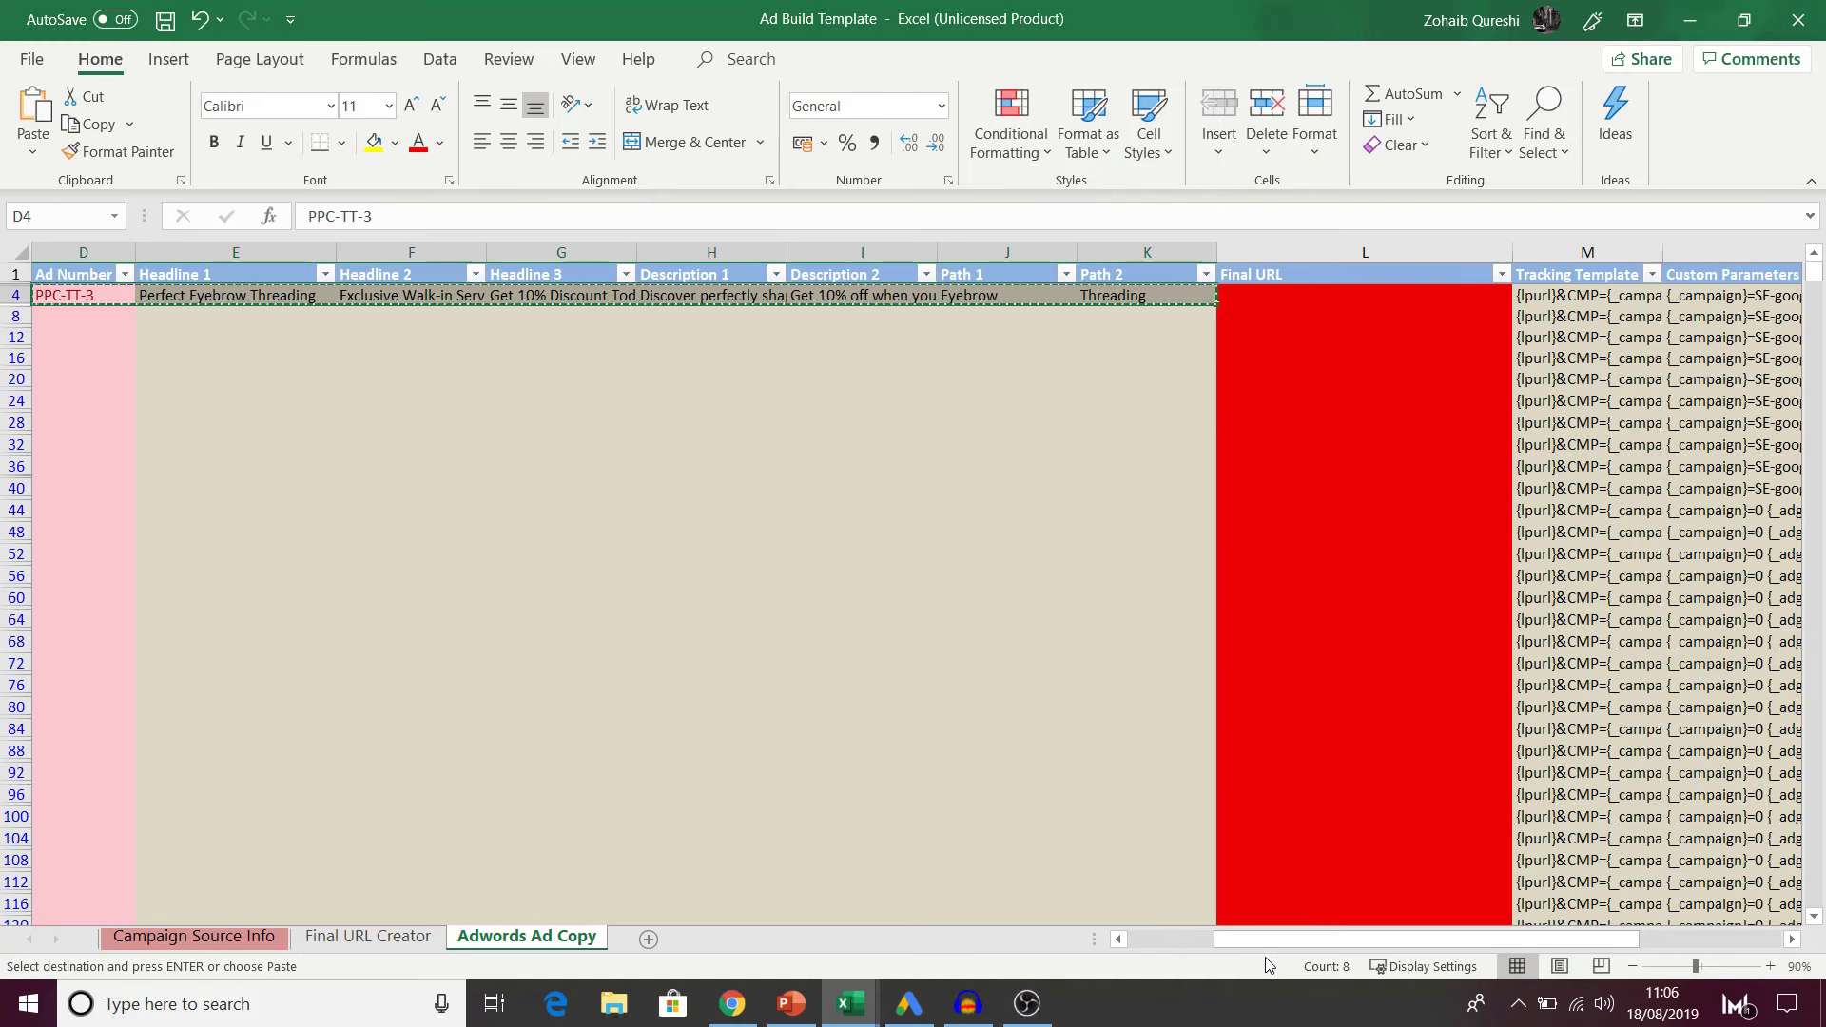
drag(1264, 942, 1153, 917)
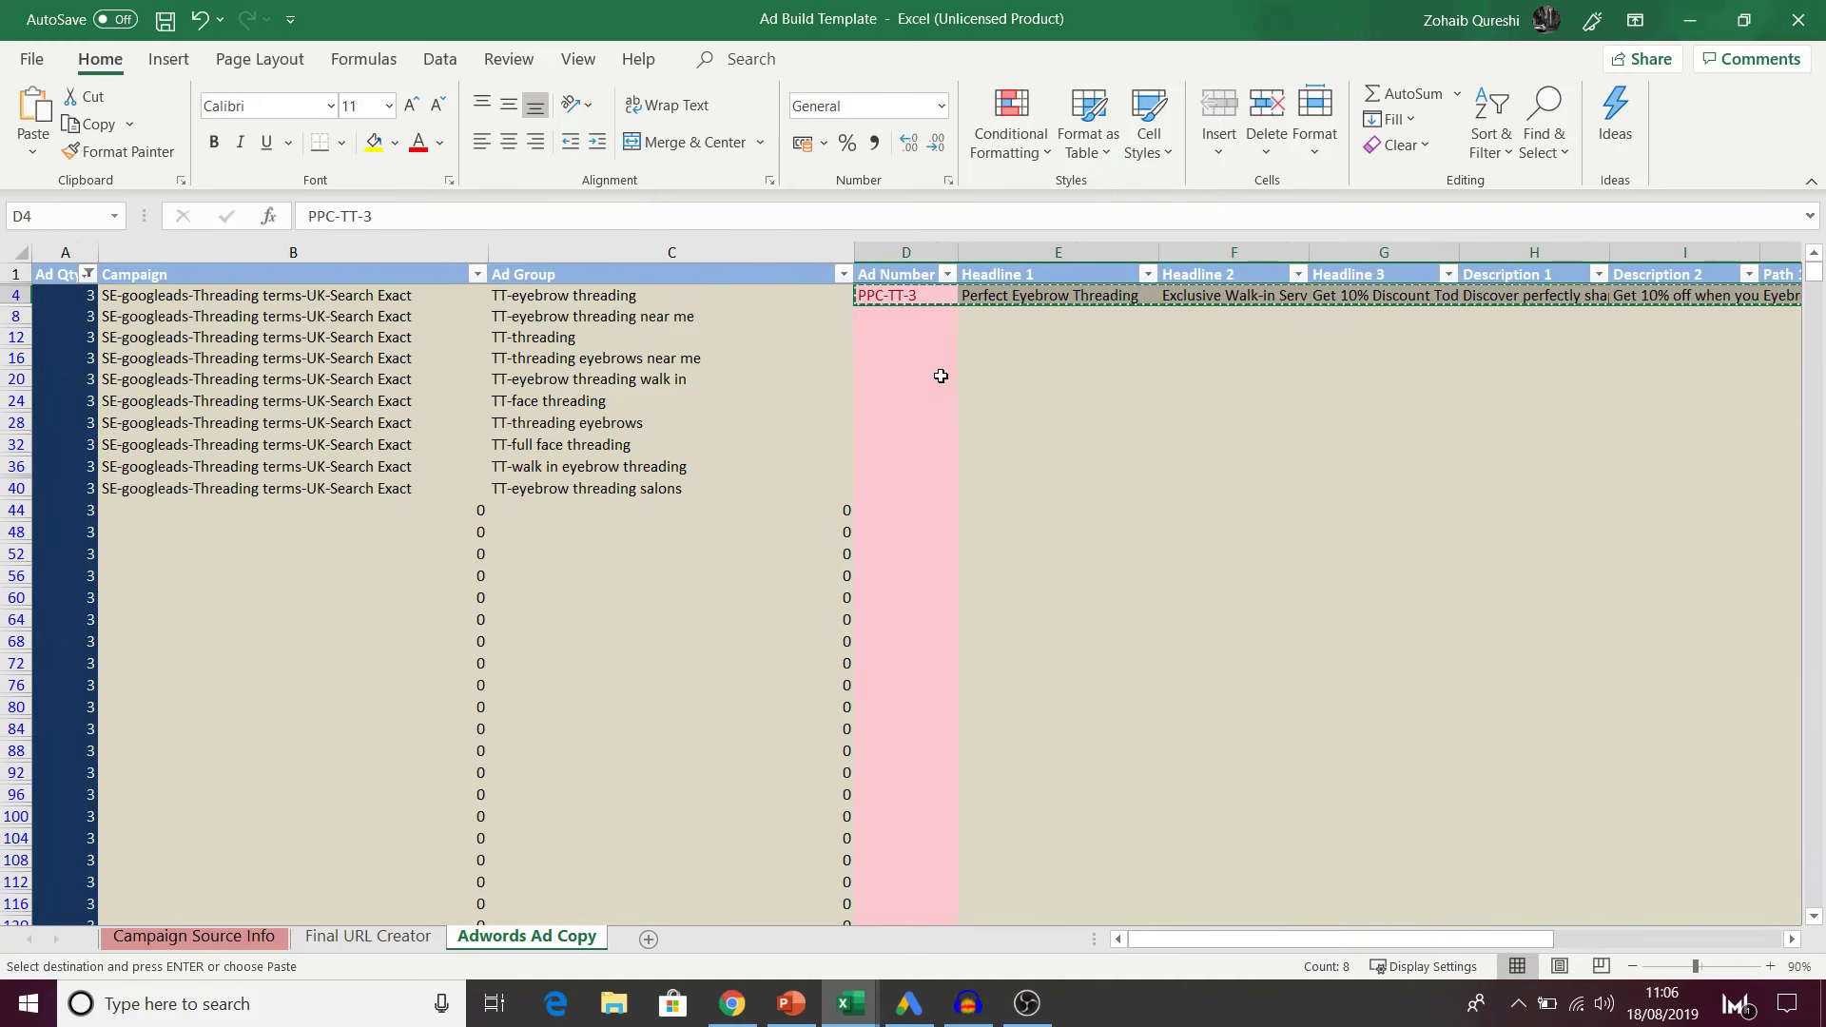
drag(906, 296, 1158, 522)
key(Return)
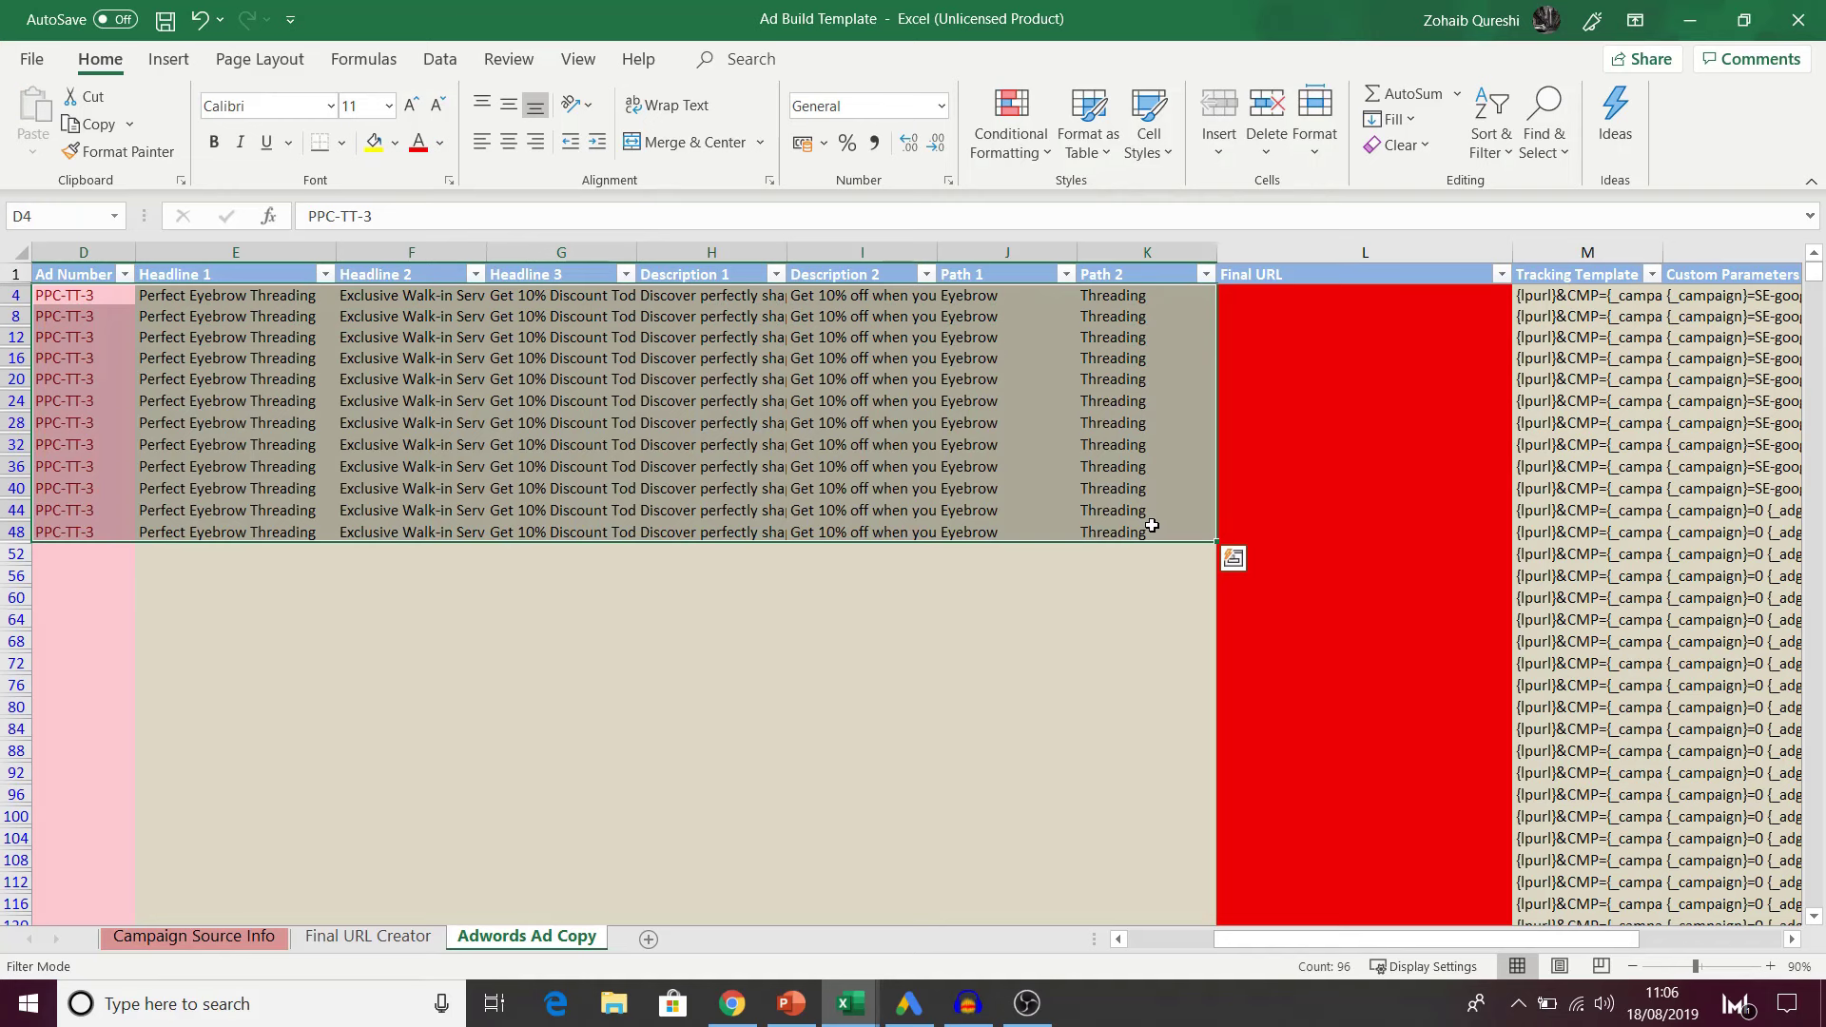
Step: Clear the surplus PPC-TT-3 ad entries, Ad Number through Path 2, from rows 44 and 48, which have no ad group
key(ctrl+Home)
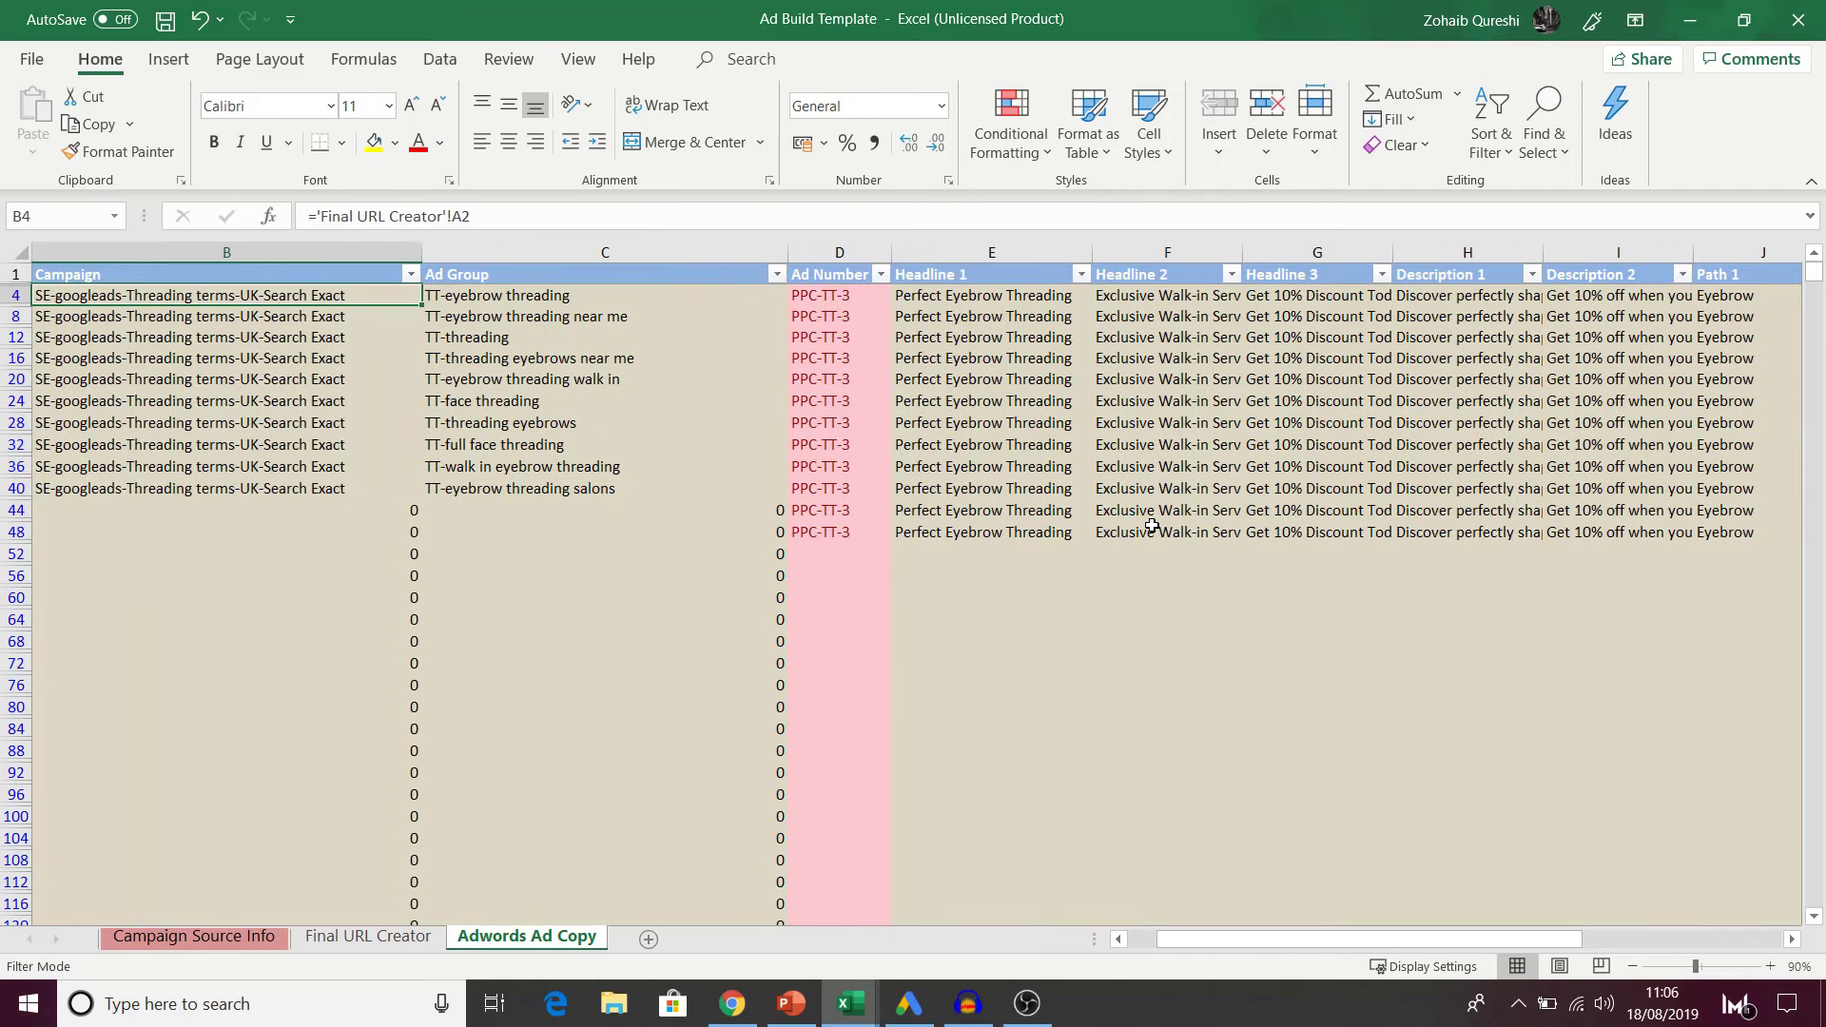
drag(840, 514, 1206, 527)
key(Delete)
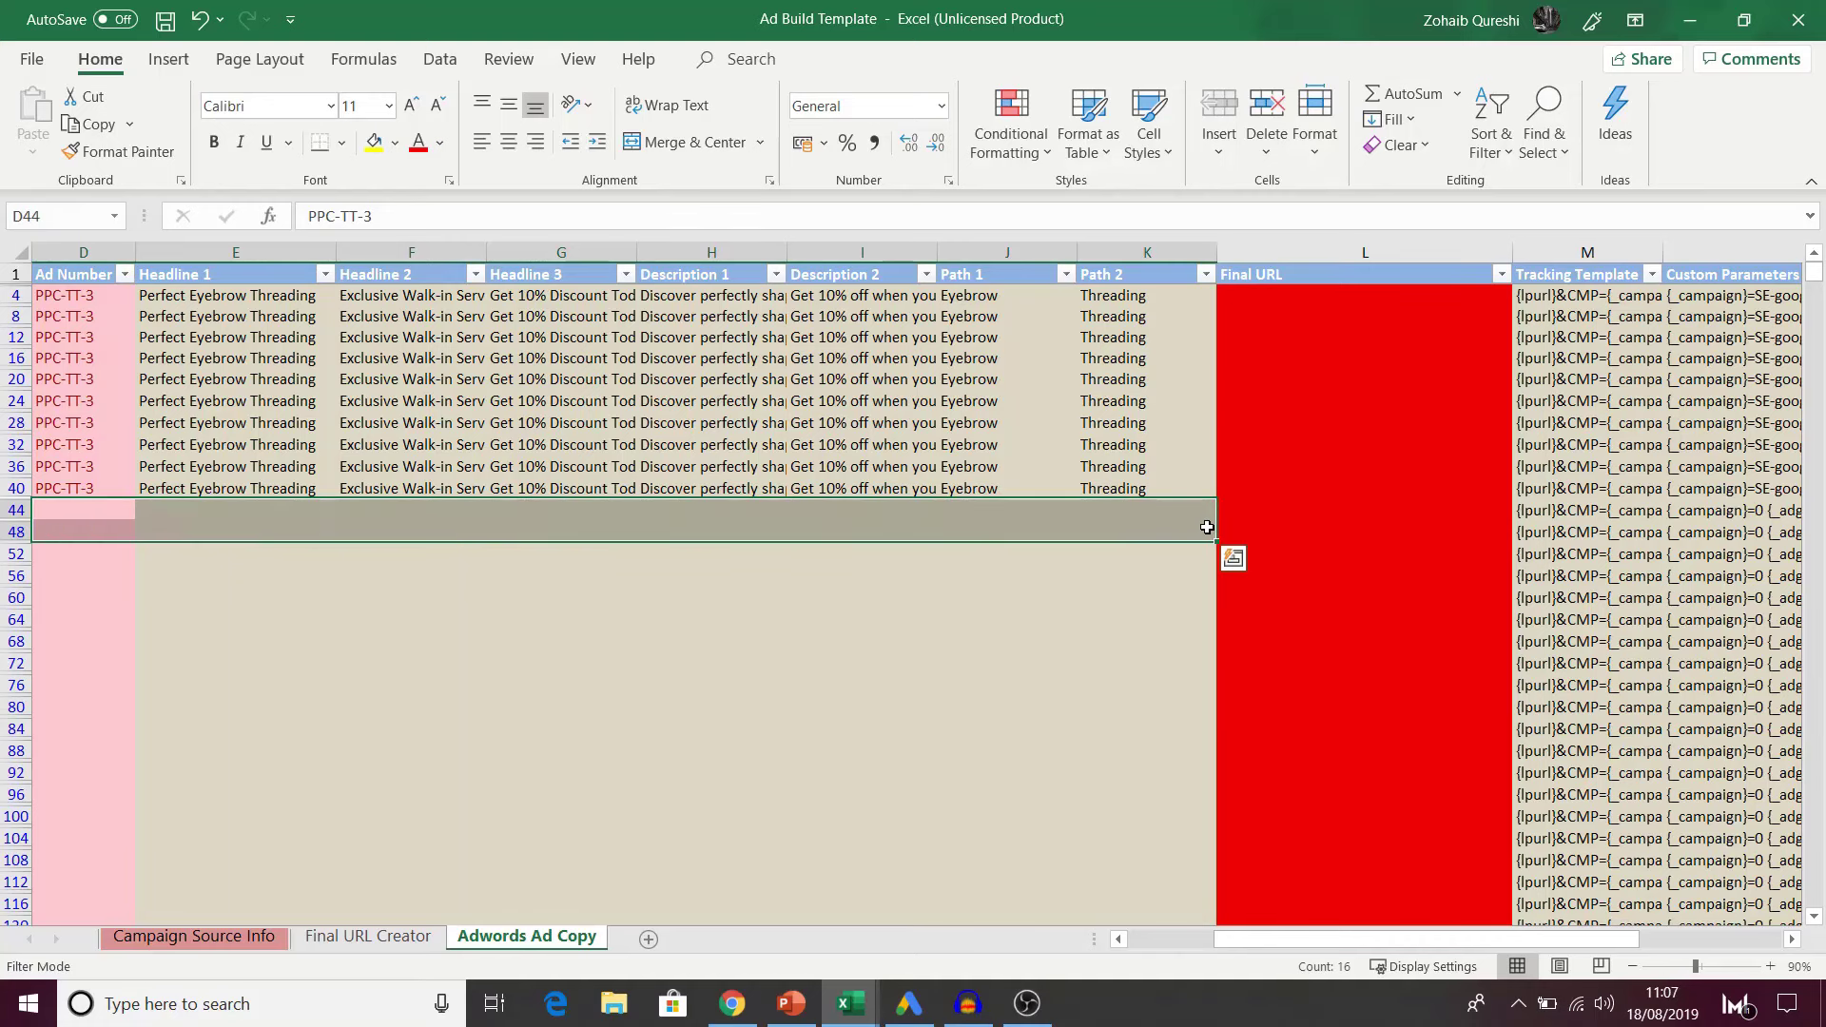
Step: Copy the Final URL in H2 of Keyword Build Template's Keyword List into L4 of Adwords Ad Copy as values
click(1309, 294)
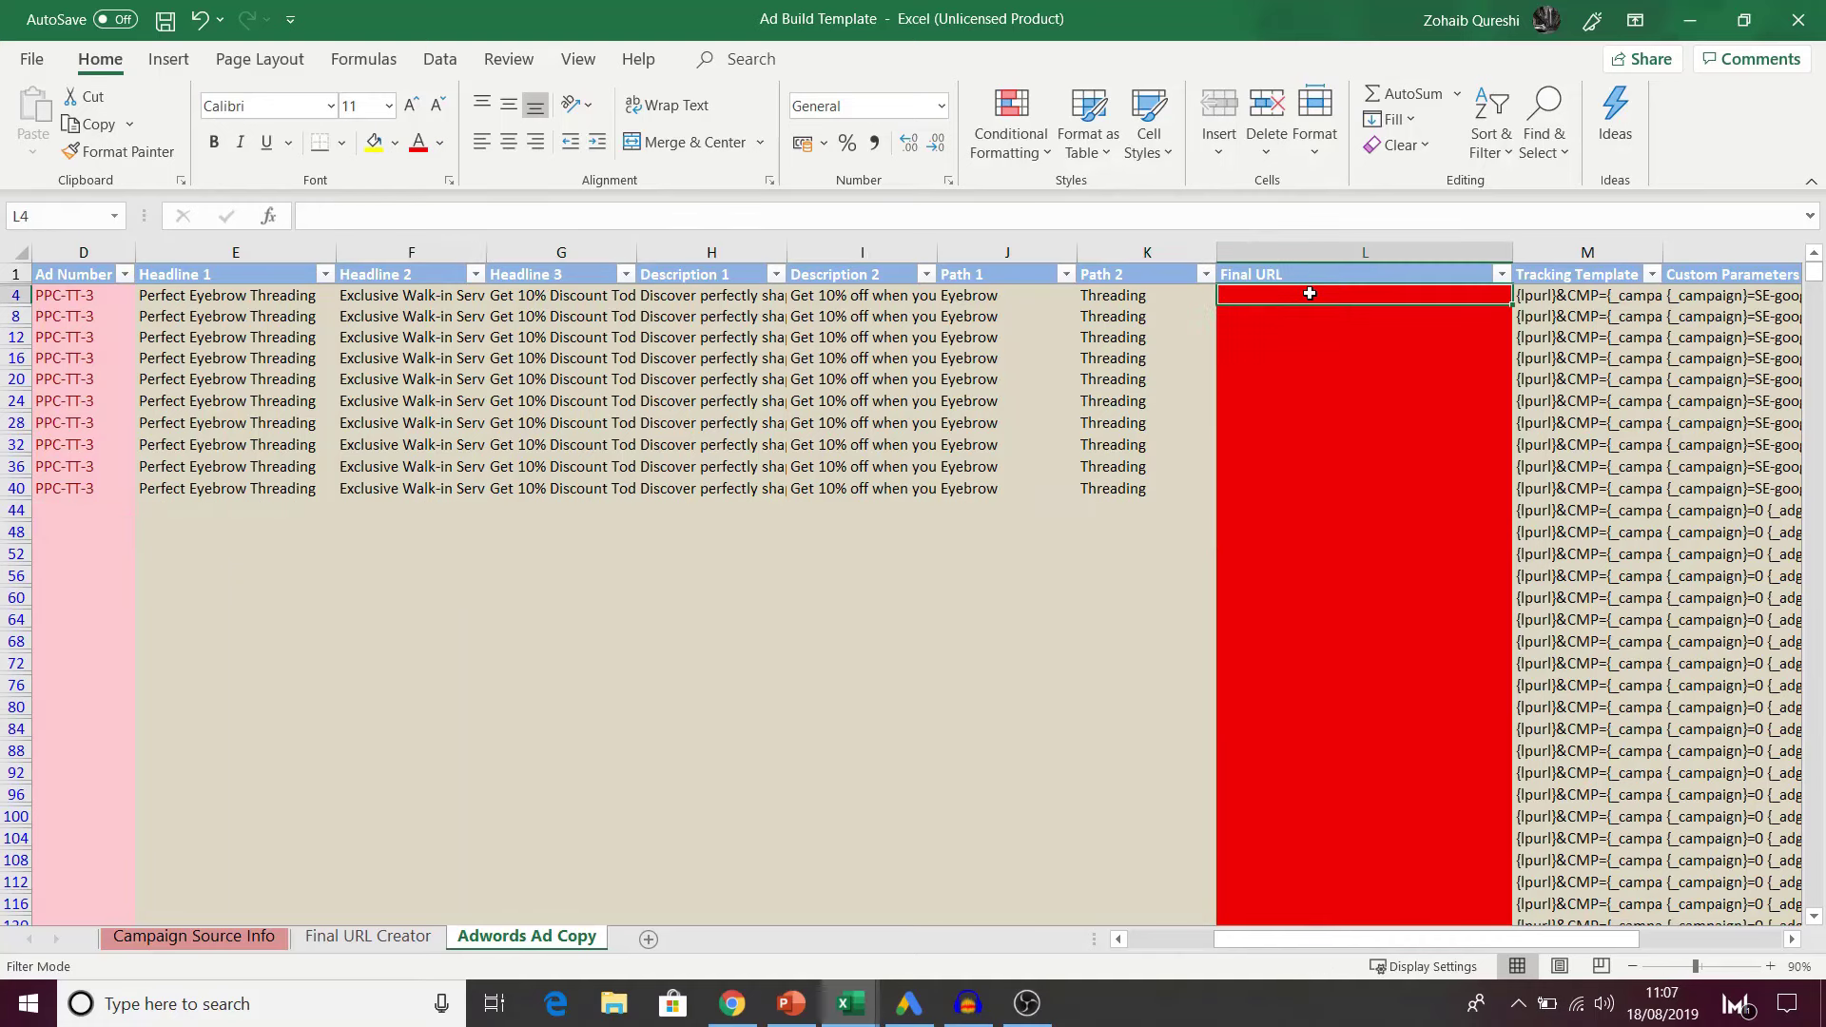
key(alt+Tab)
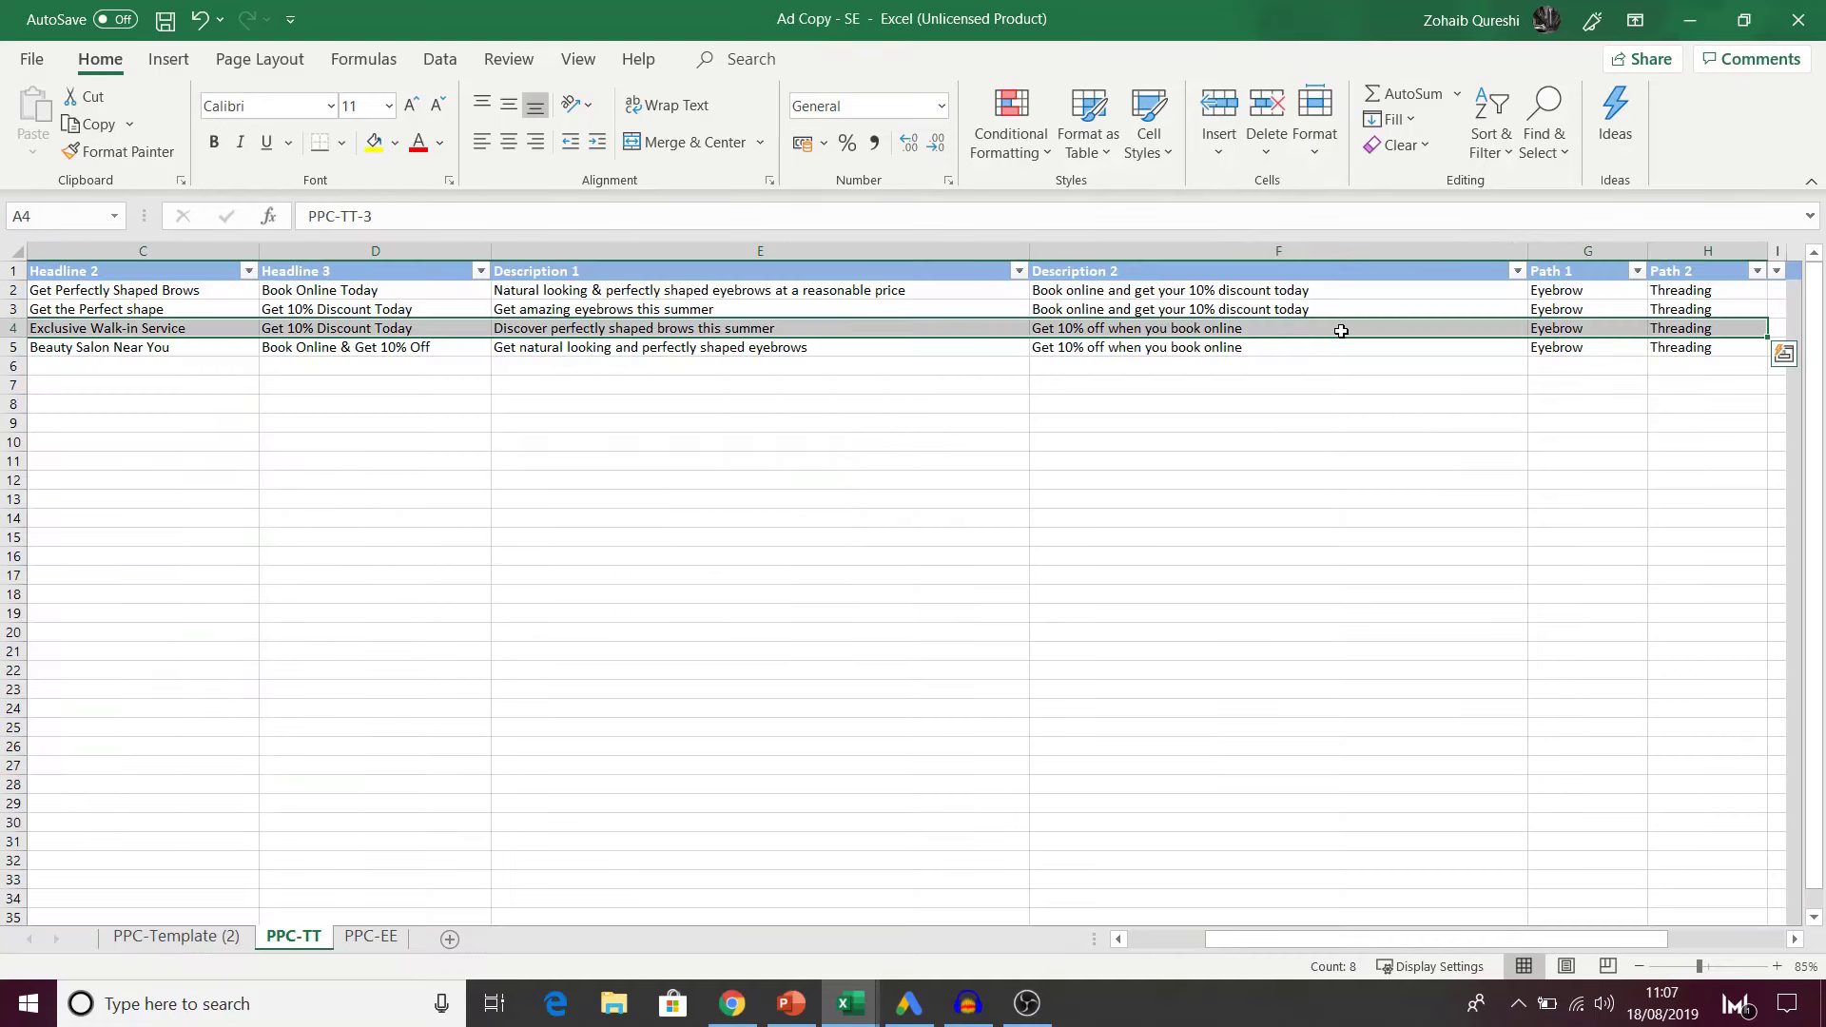
mouse_move(877, 1001)
click(859, 906)
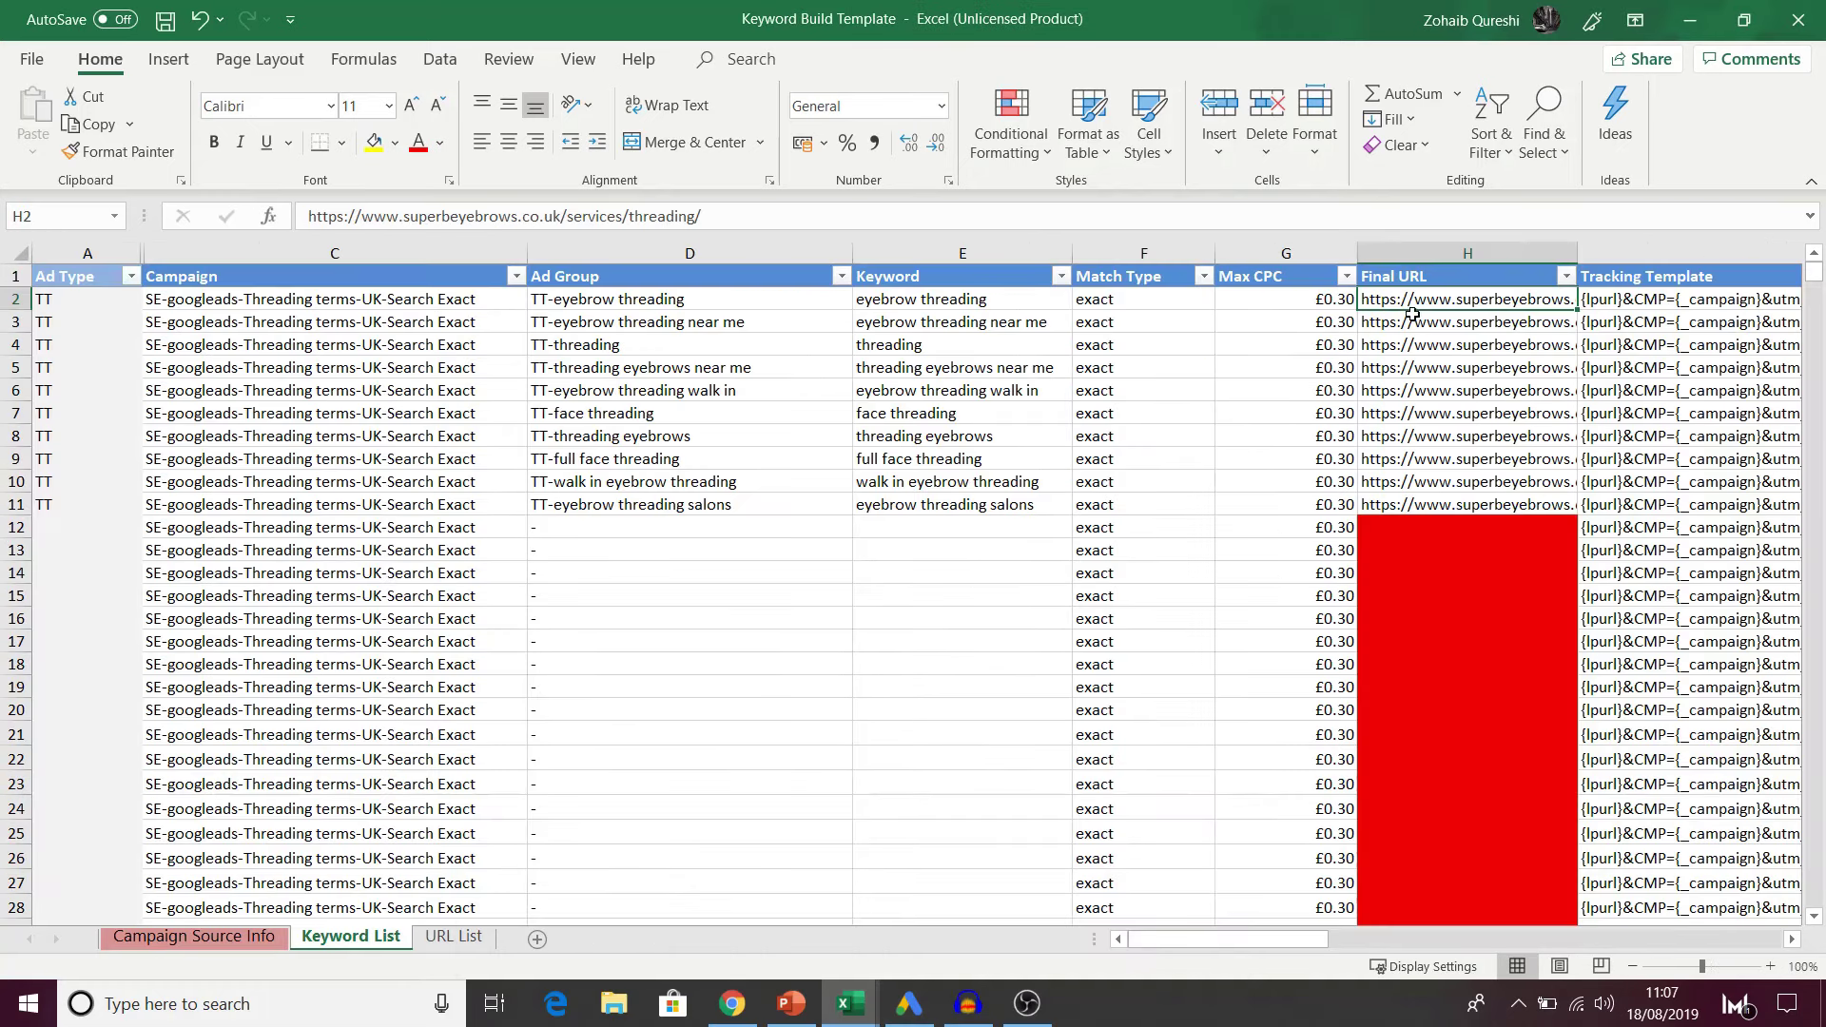
key(ctrl+c)
key(alt+Tab)
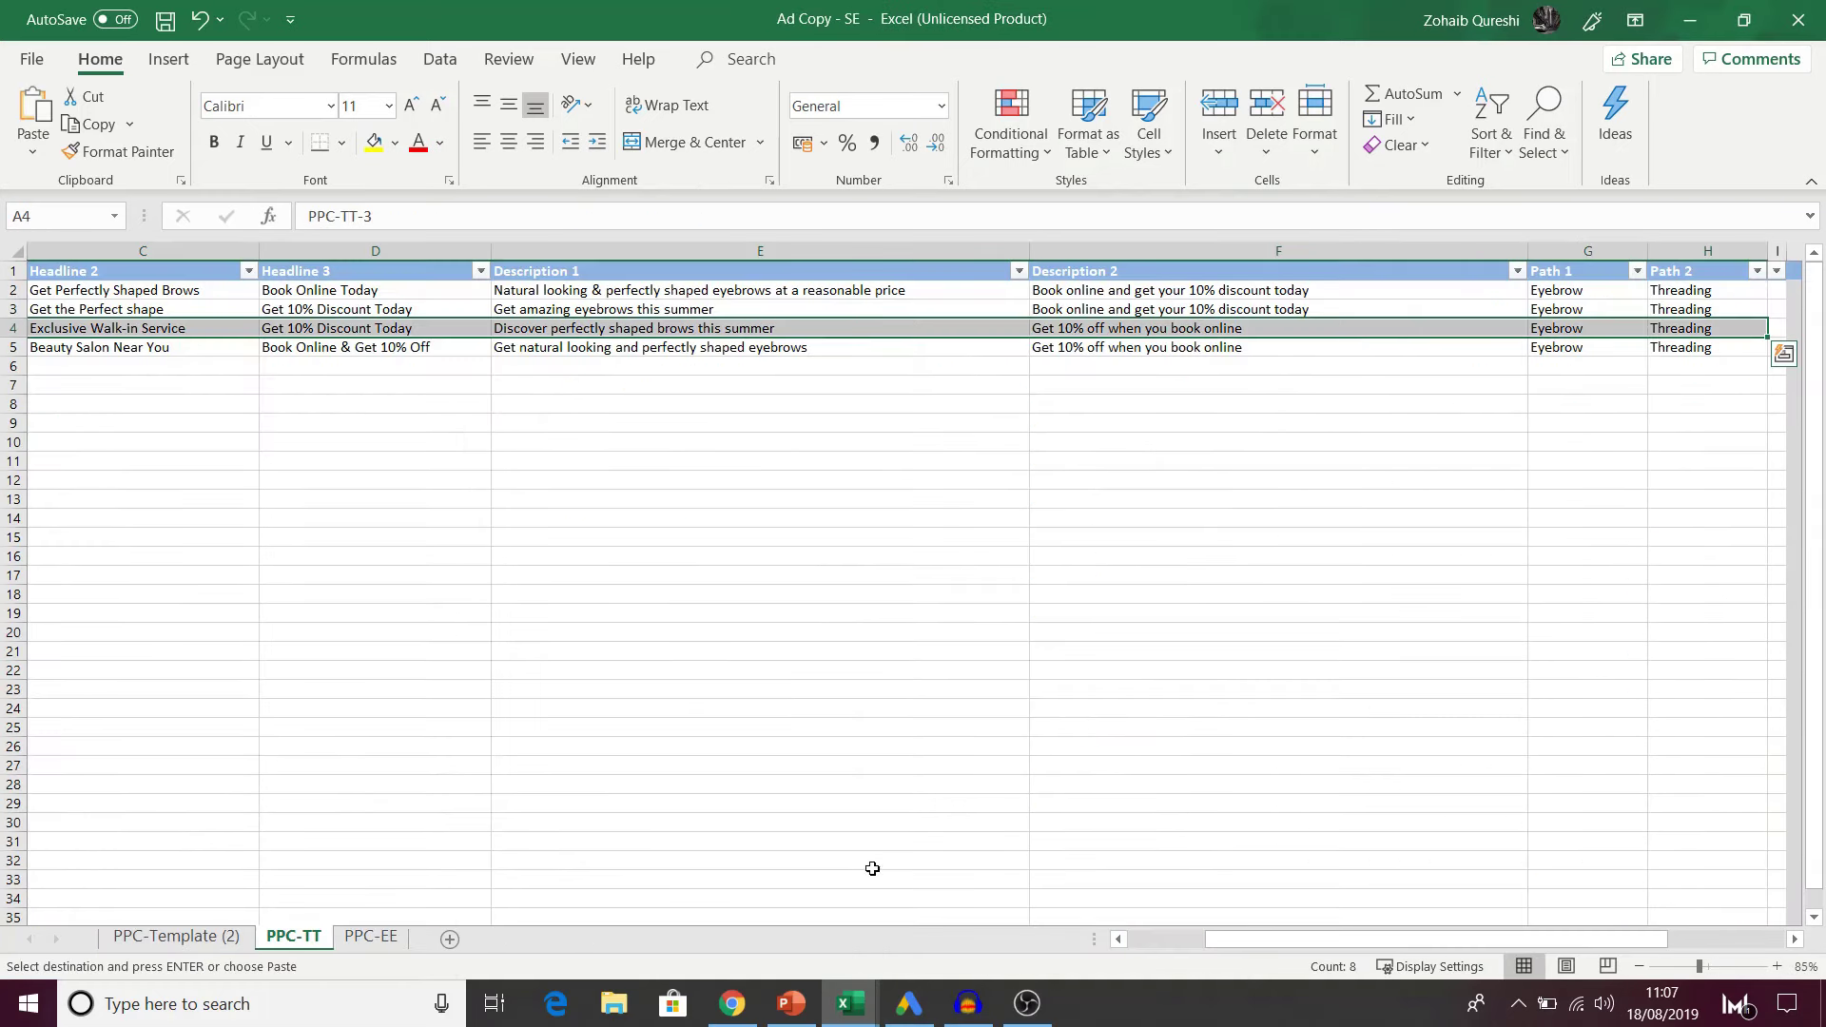
mouse_move(880, 998)
click(1103, 894)
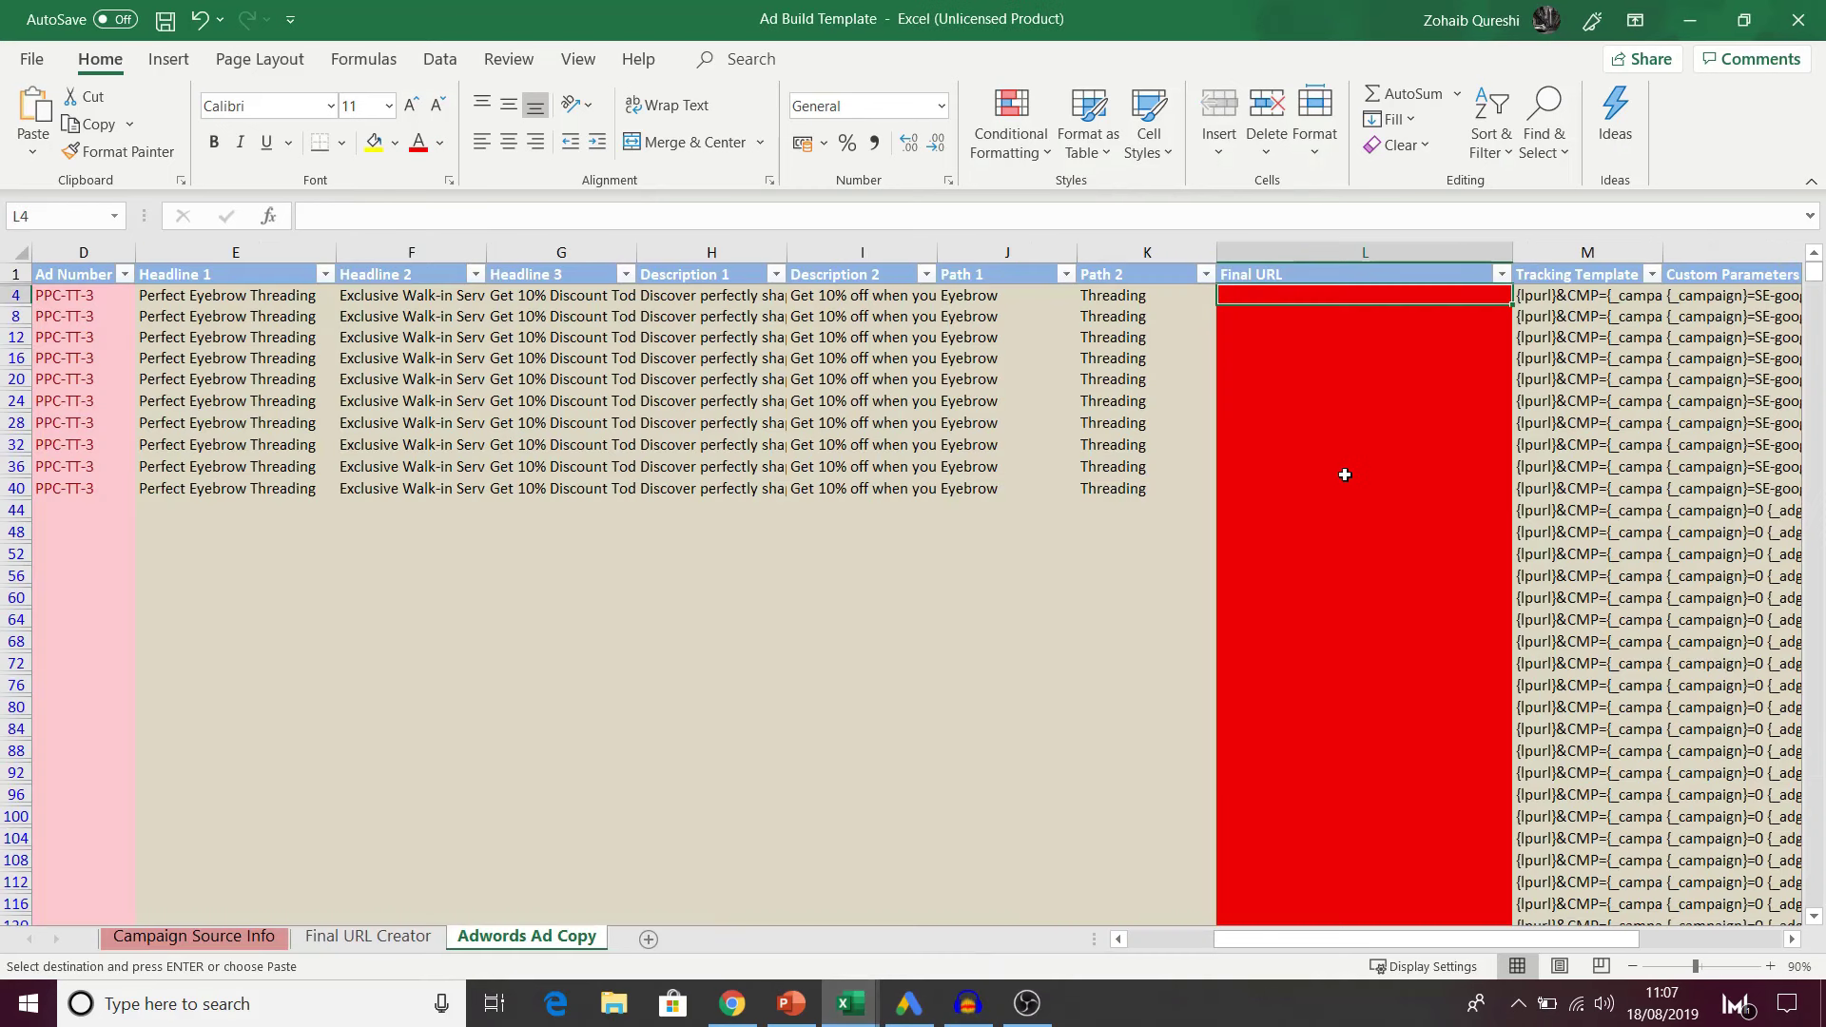
key(ctrl+alt+v)
key(Return)
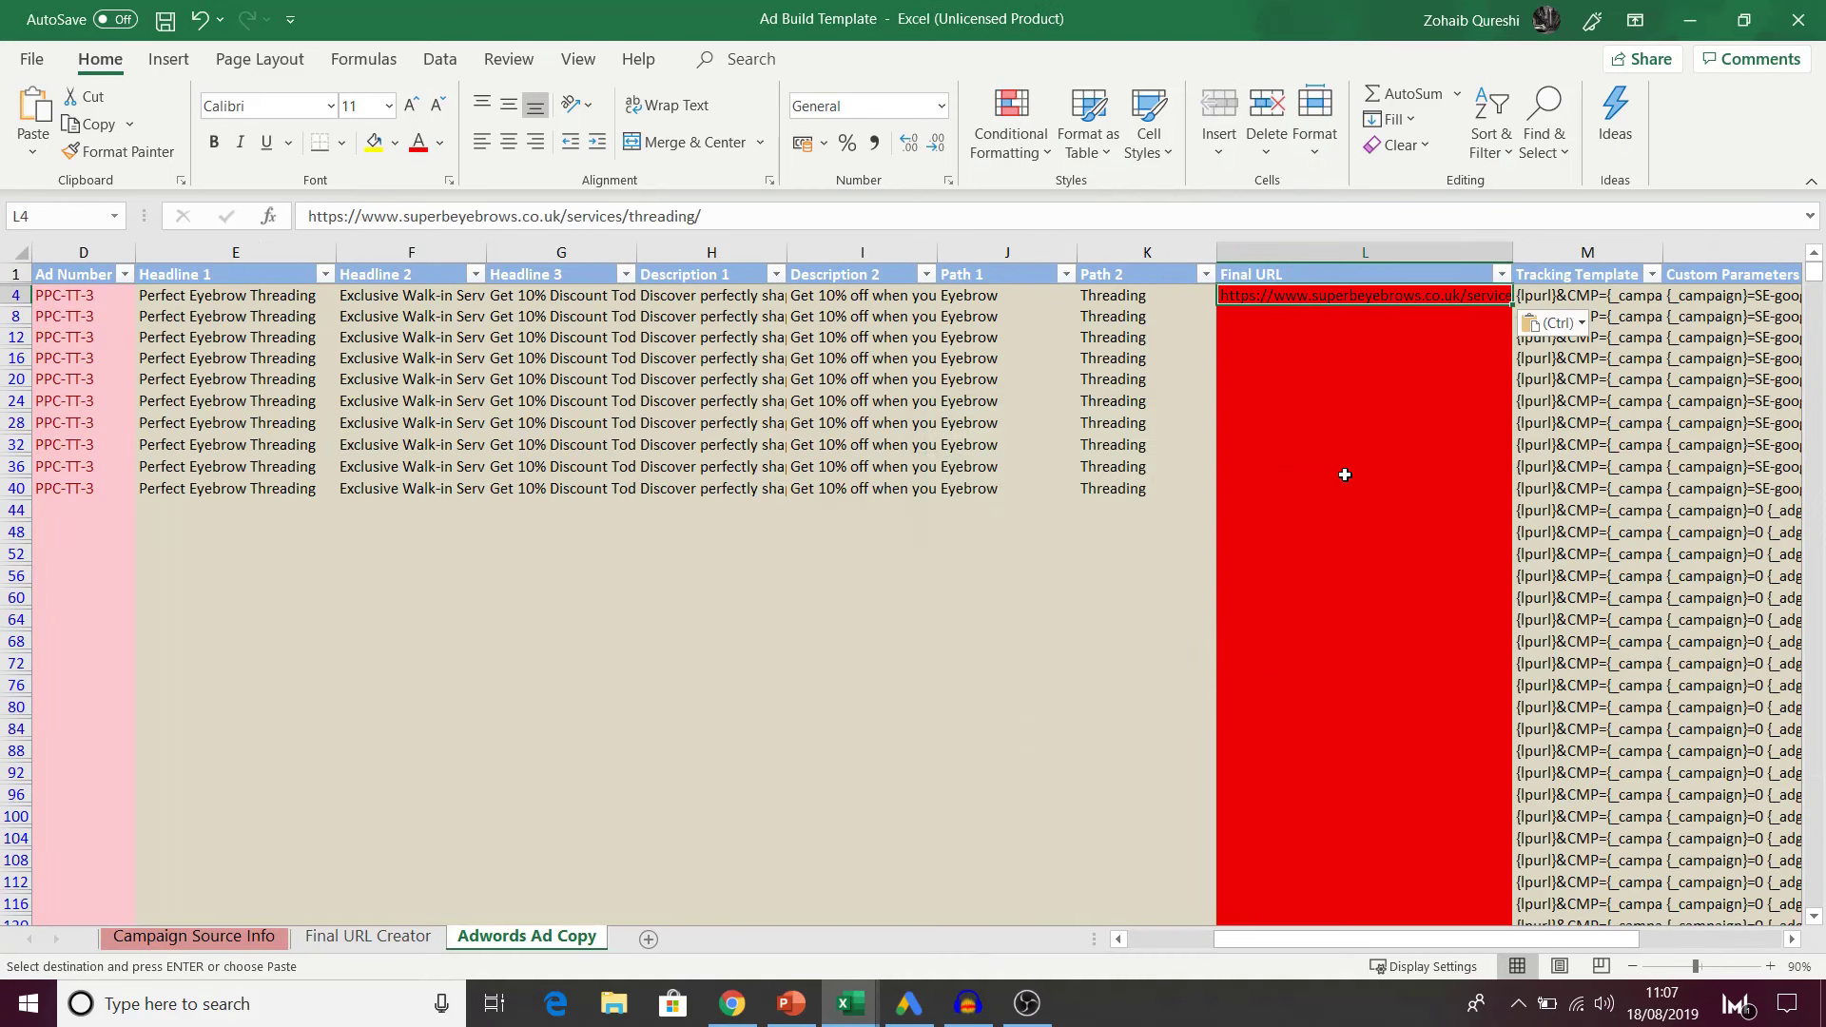
Step: Copy the Final URL in L4 down the filtered PPC-TT-3 rows to row 40
key(ctrl+c)
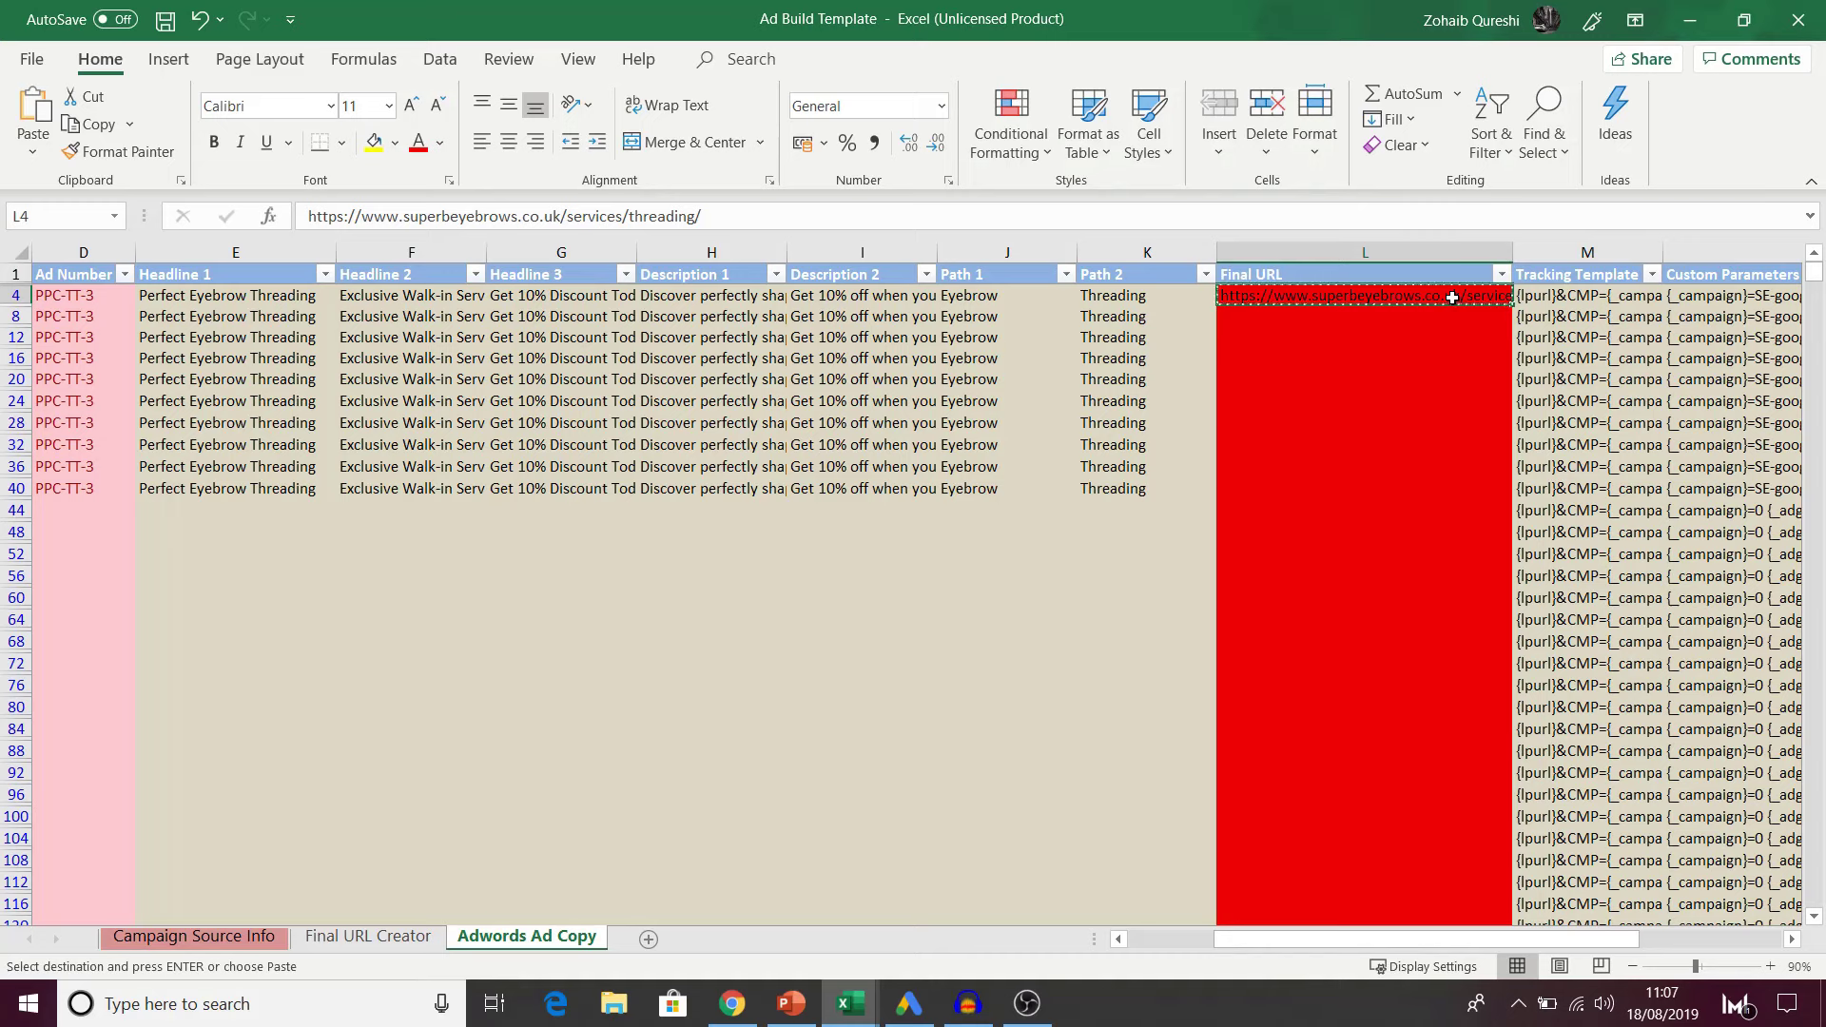
drag(1451, 311, 1416, 486)
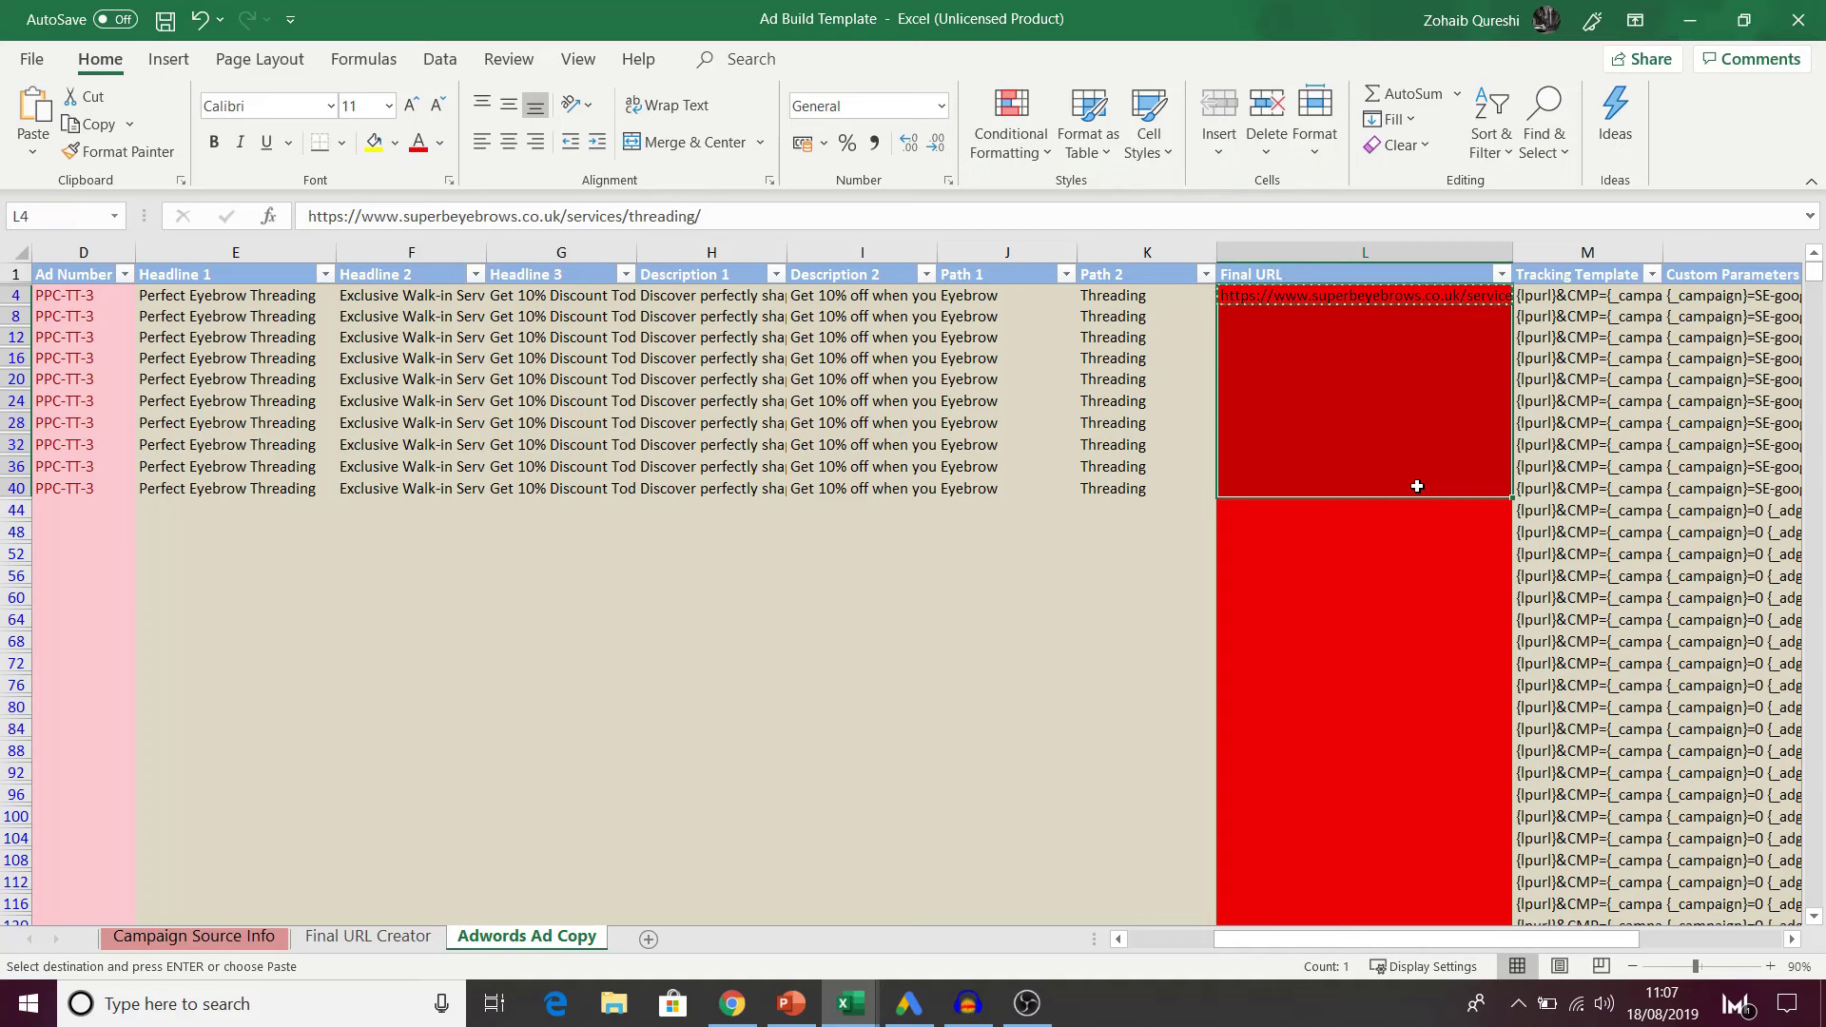
key(Return)
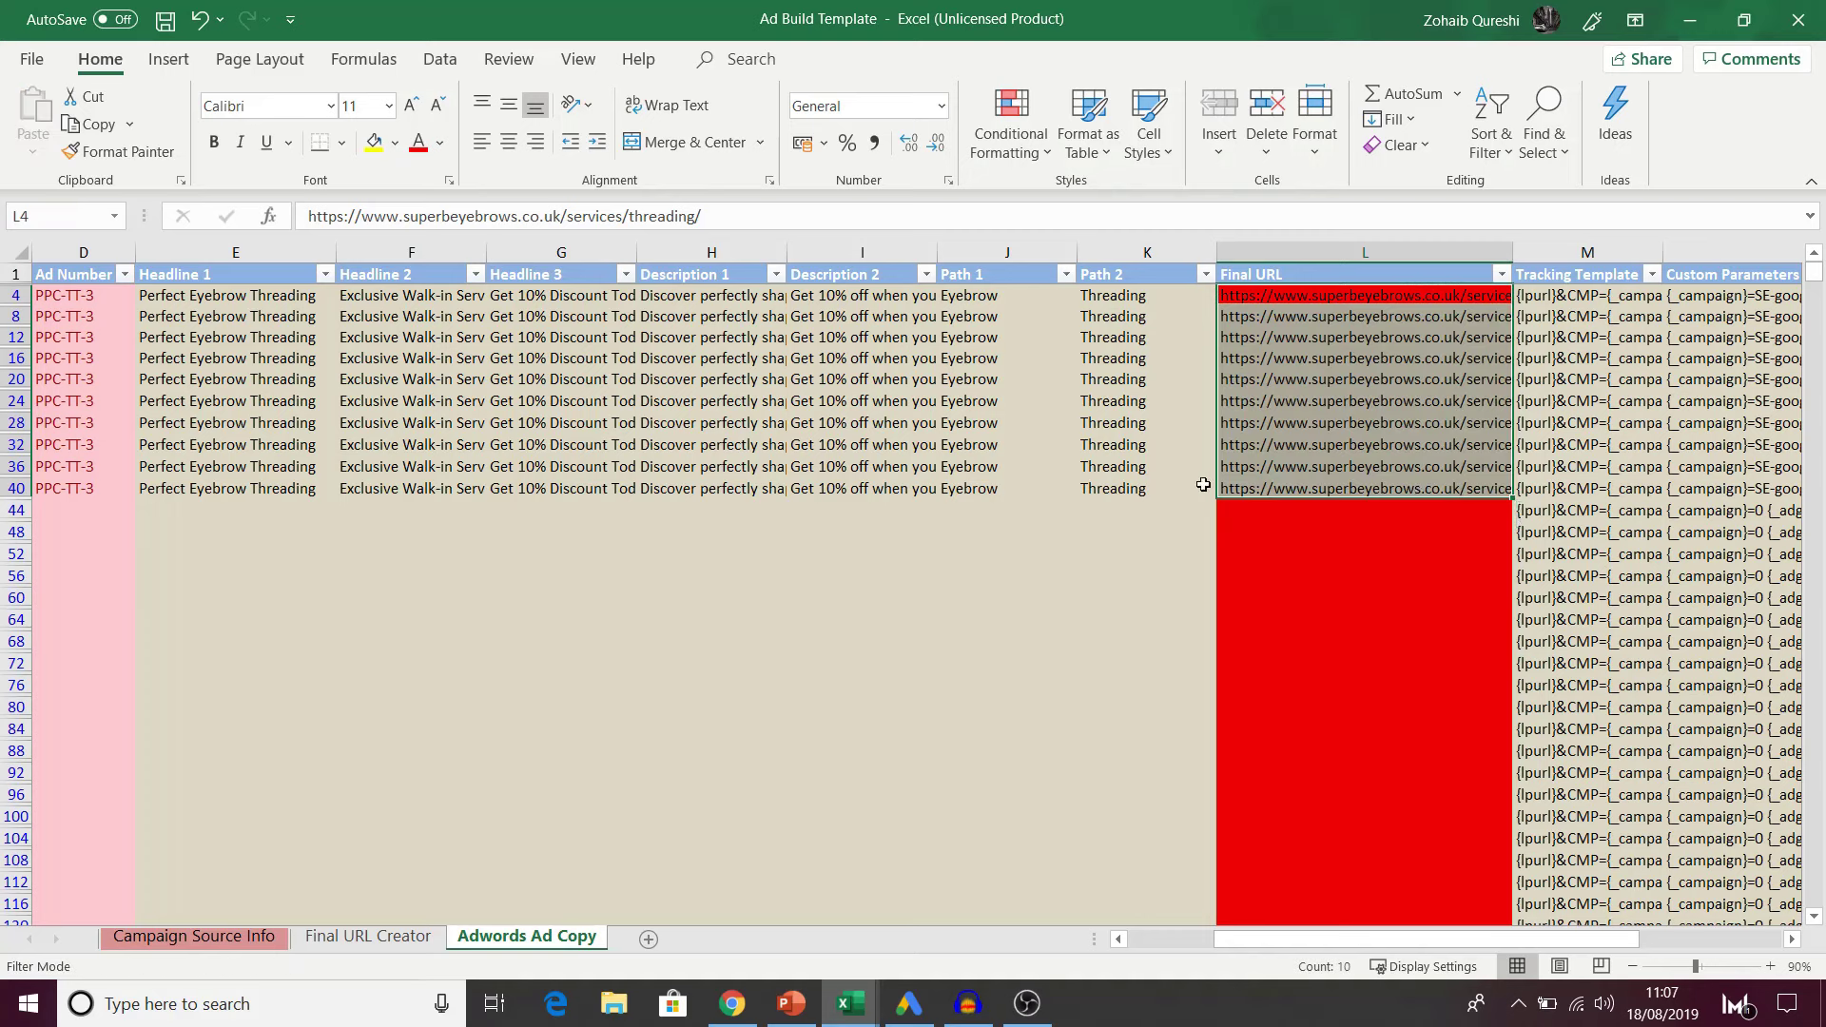
Step: Filter the Ad Qty column of Adwords Ad Copy to show only quantity 4
click(1141, 493)
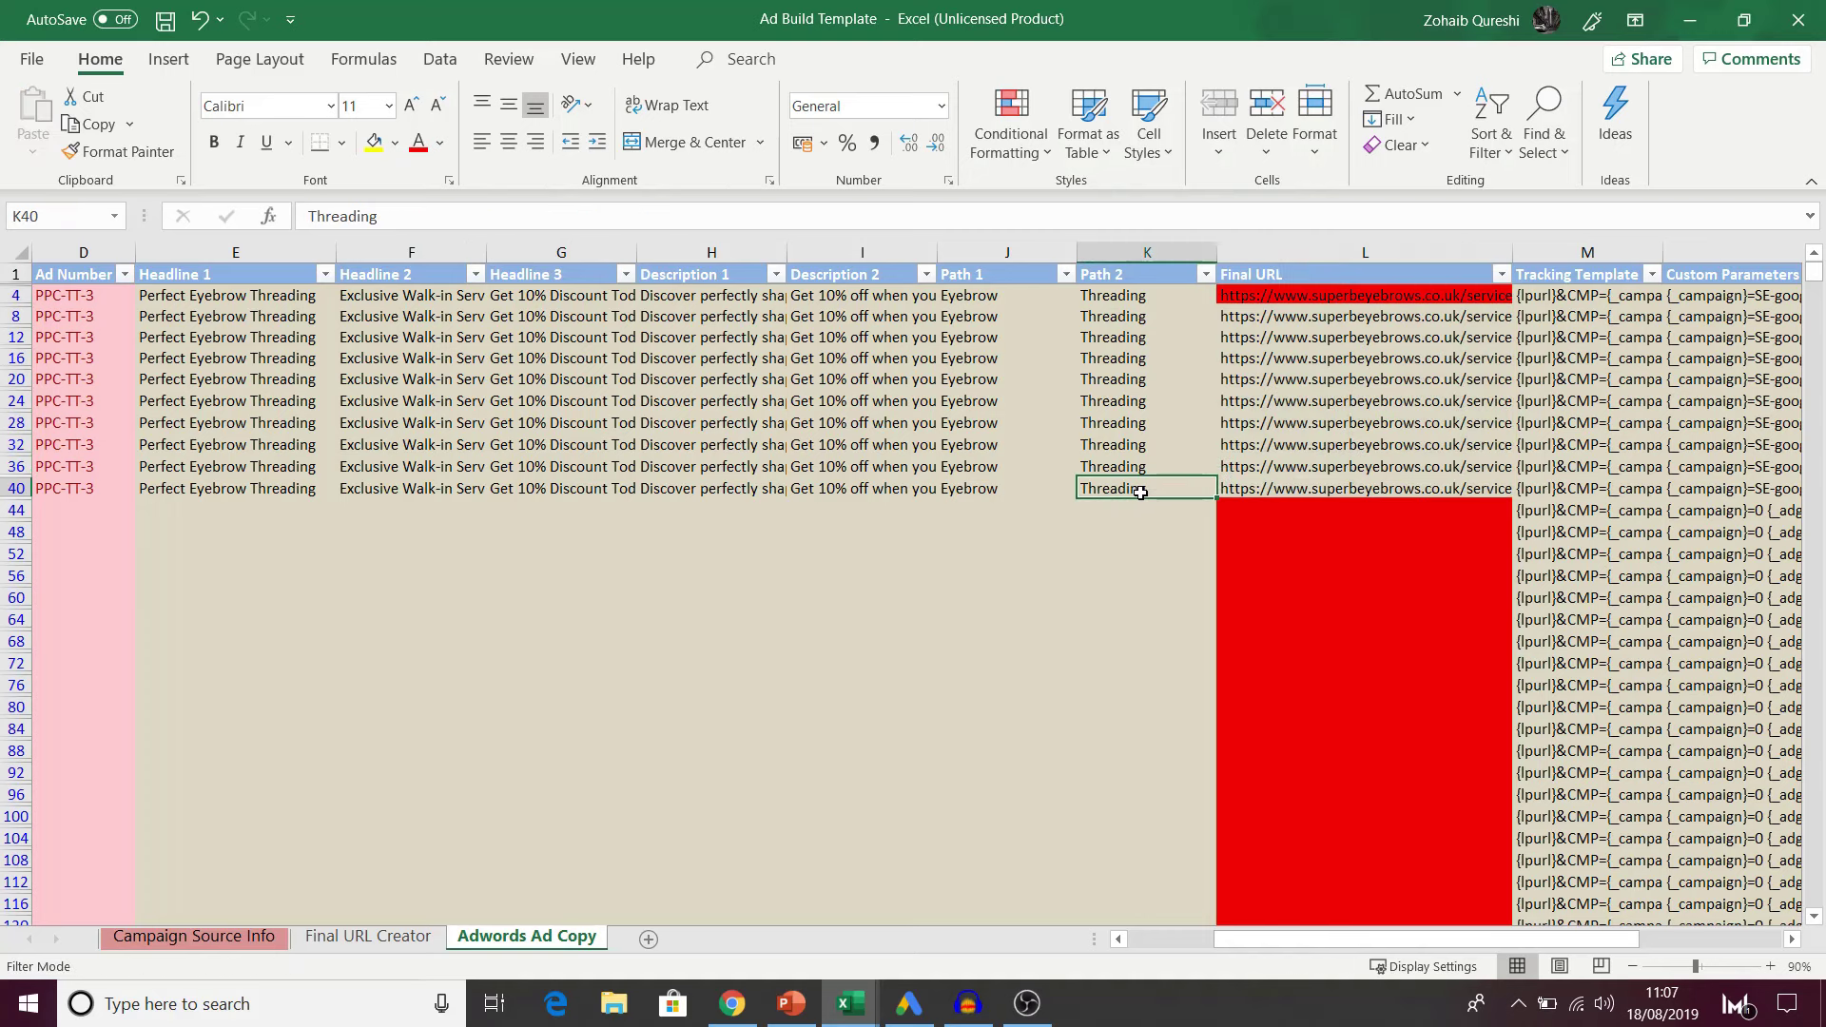
key(Left)
key(Left)
key(Left)
key(Left)
key(Left)
key(Left)
key(Left)
key(Left)
key(Left)
key(Left)
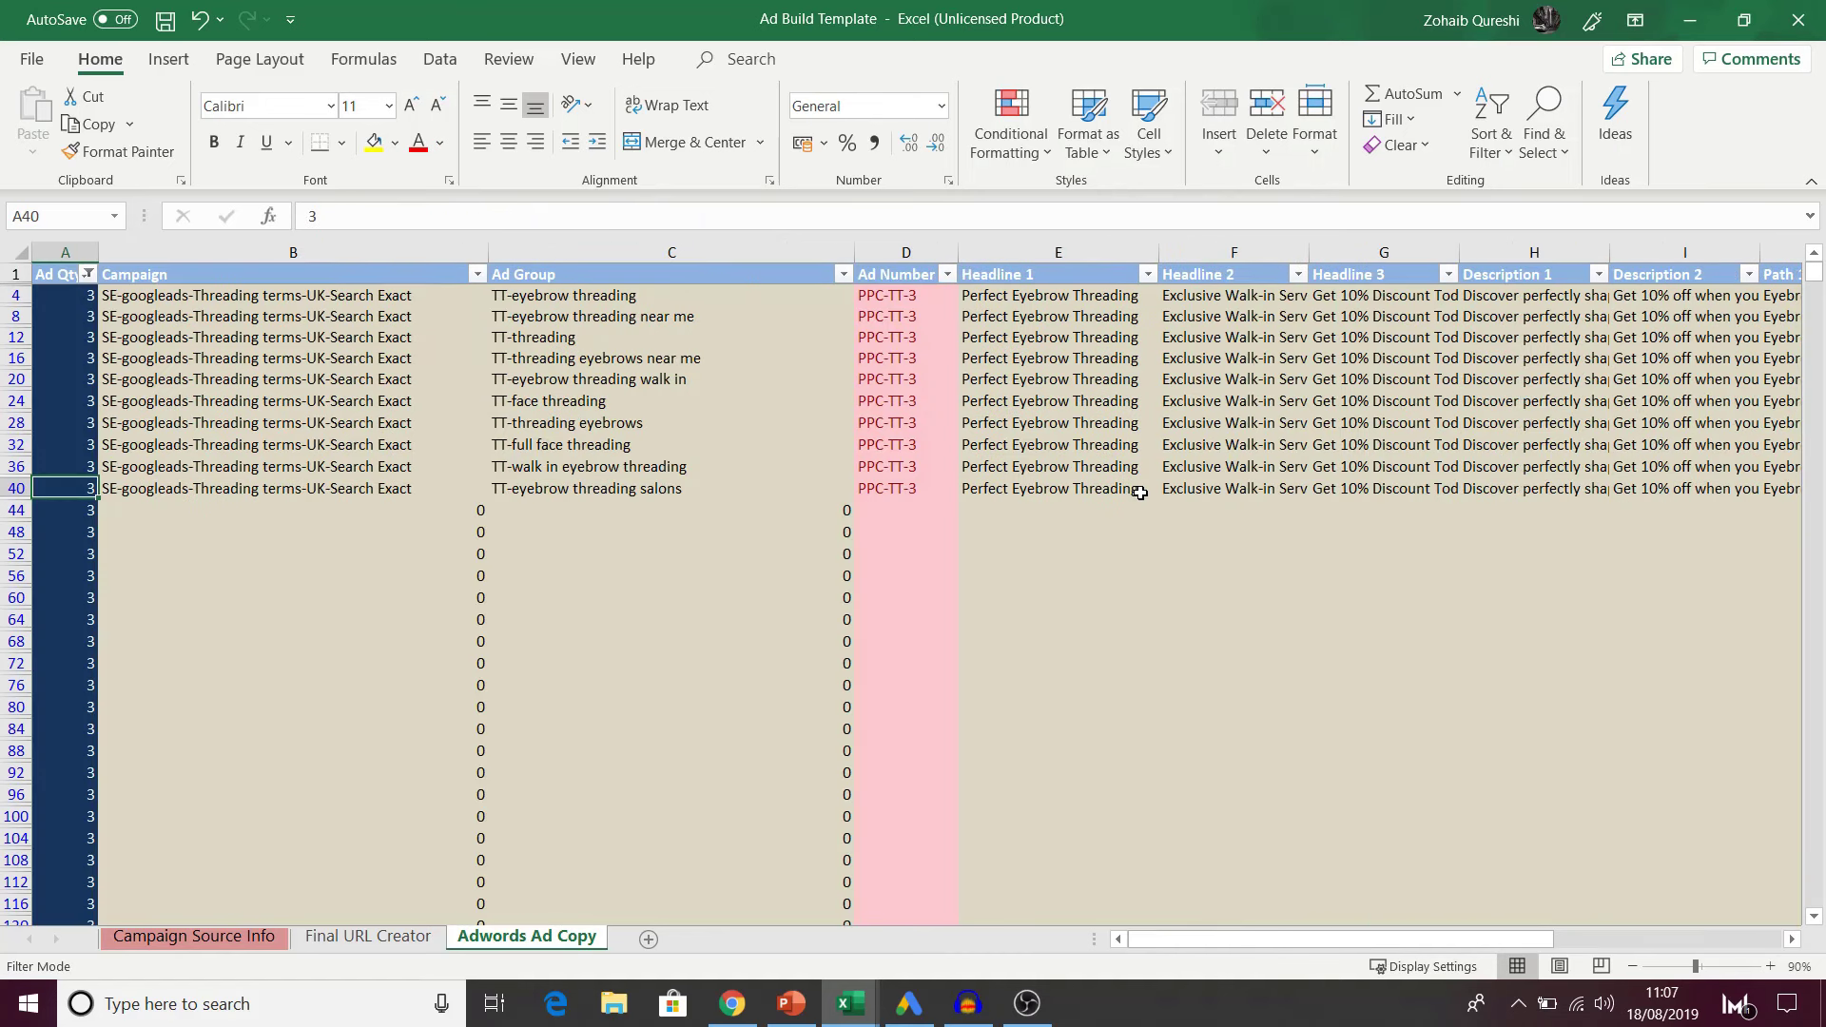
click(89, 274)
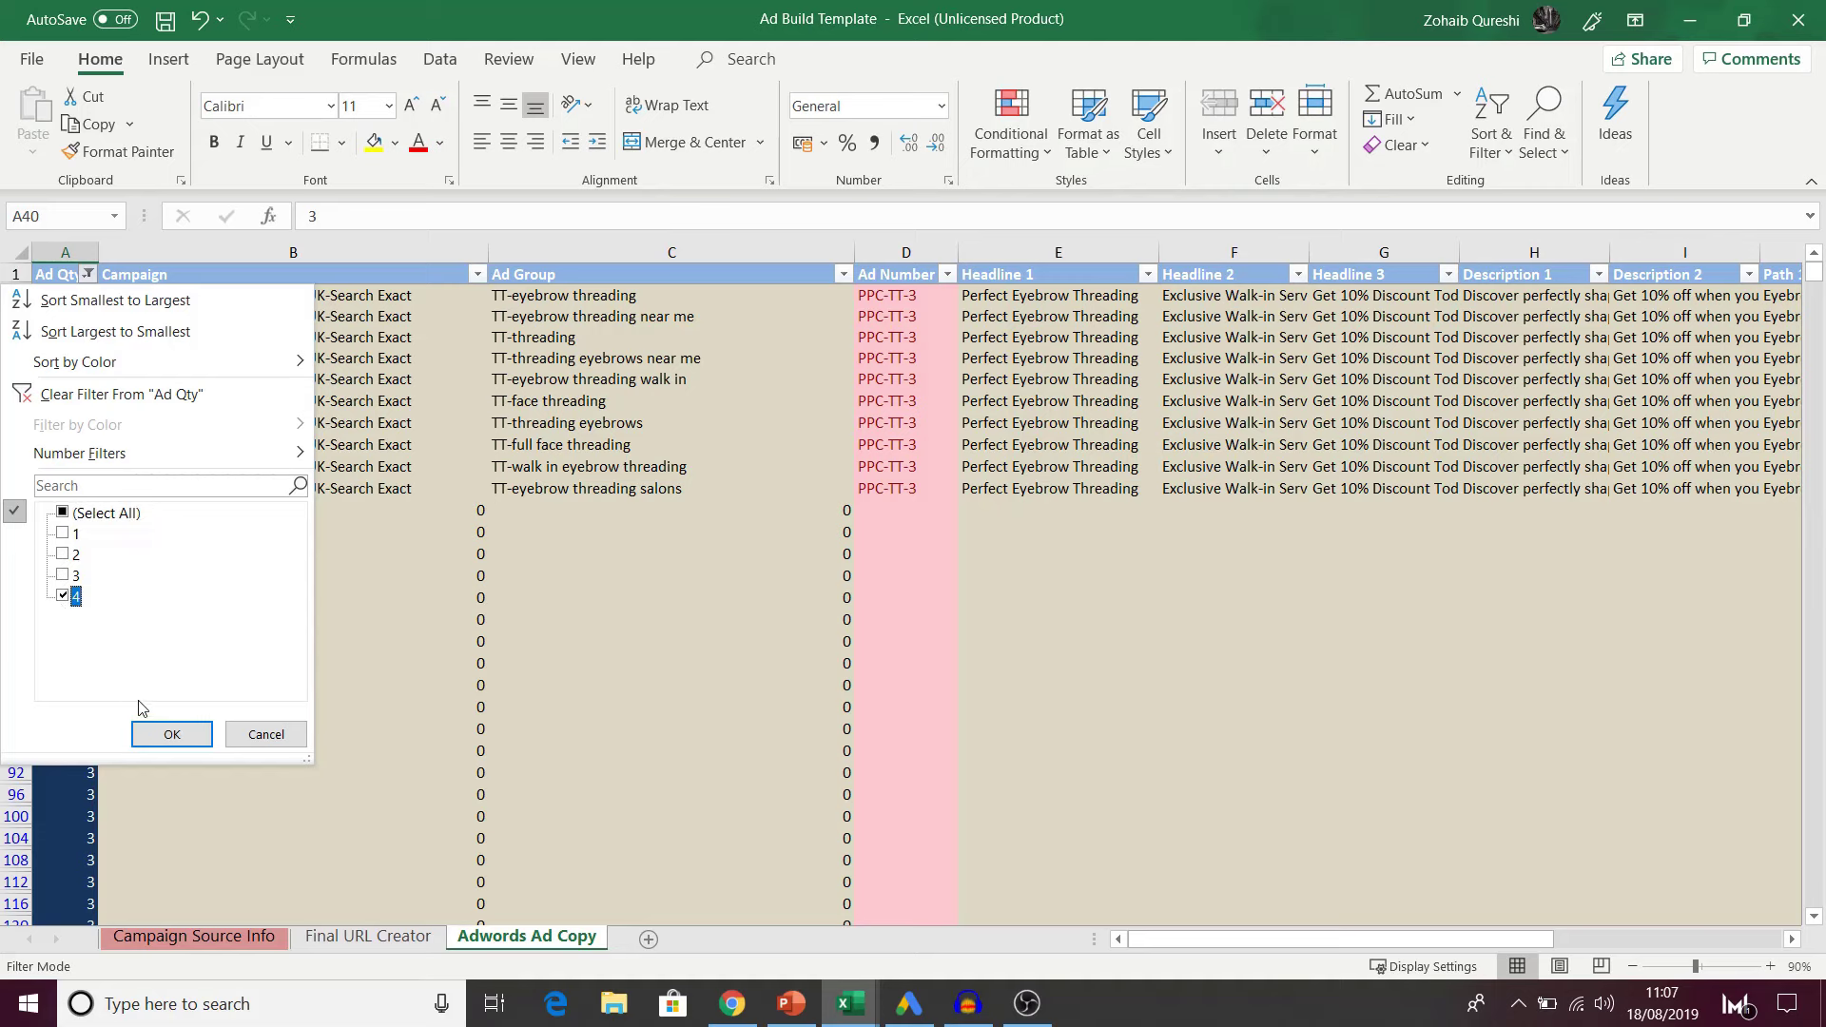
click(169, 733)
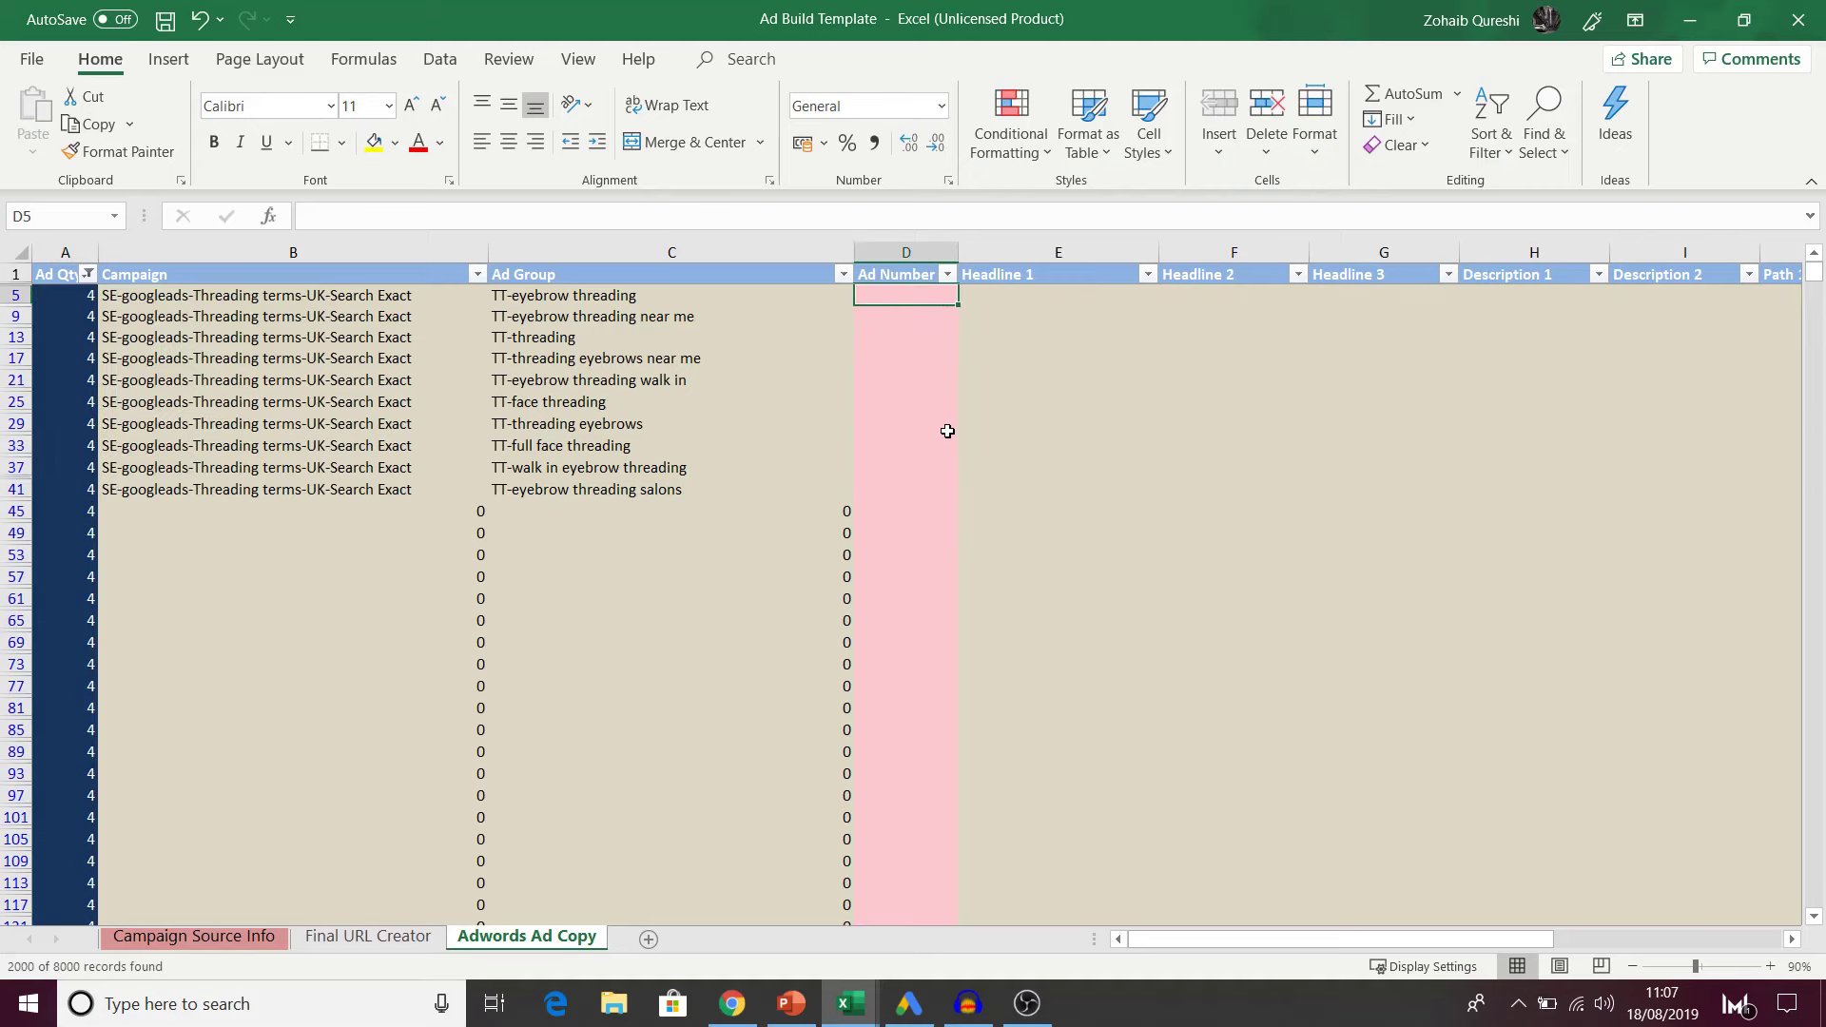
Step: Copy the PPC-TT-4 row from the Ad Copy - SE workbook's PPC-TT sheet into Adwords Ad Copy at D5 as values and number formats
key(alt+Tab)
key(Left)
key(Left)
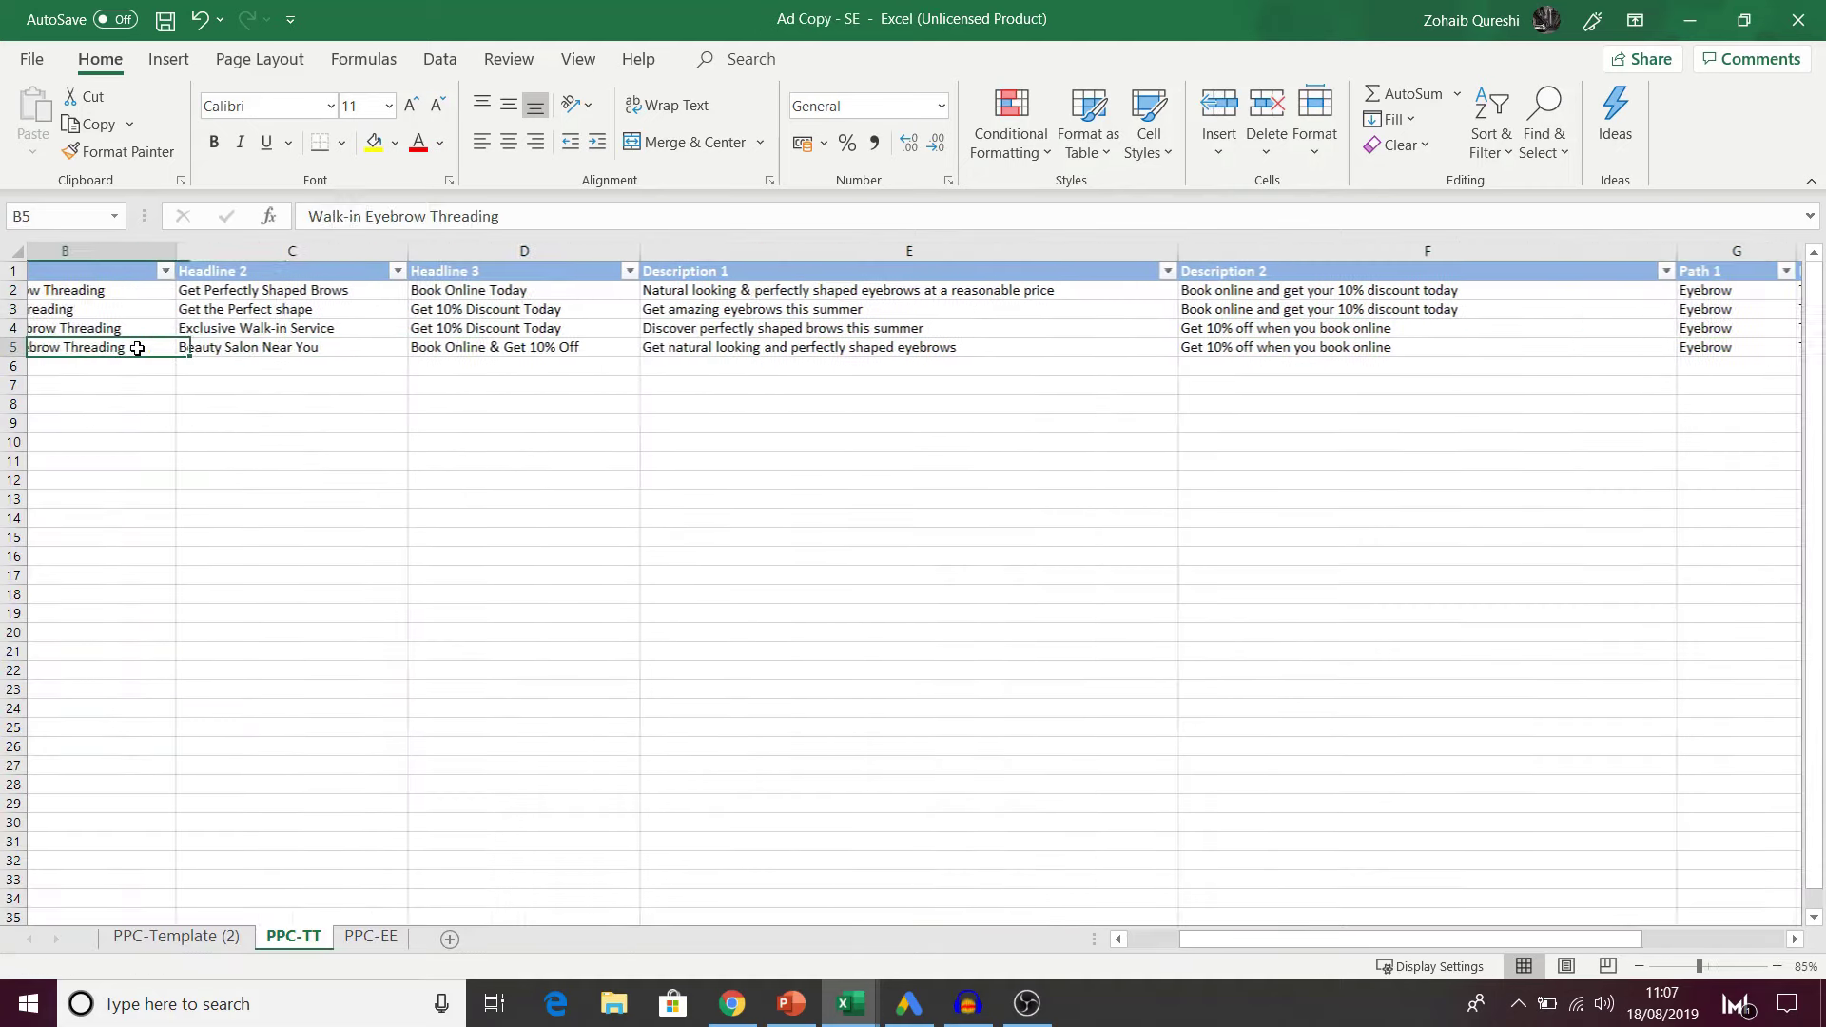
key(ctrl+shift+Right)
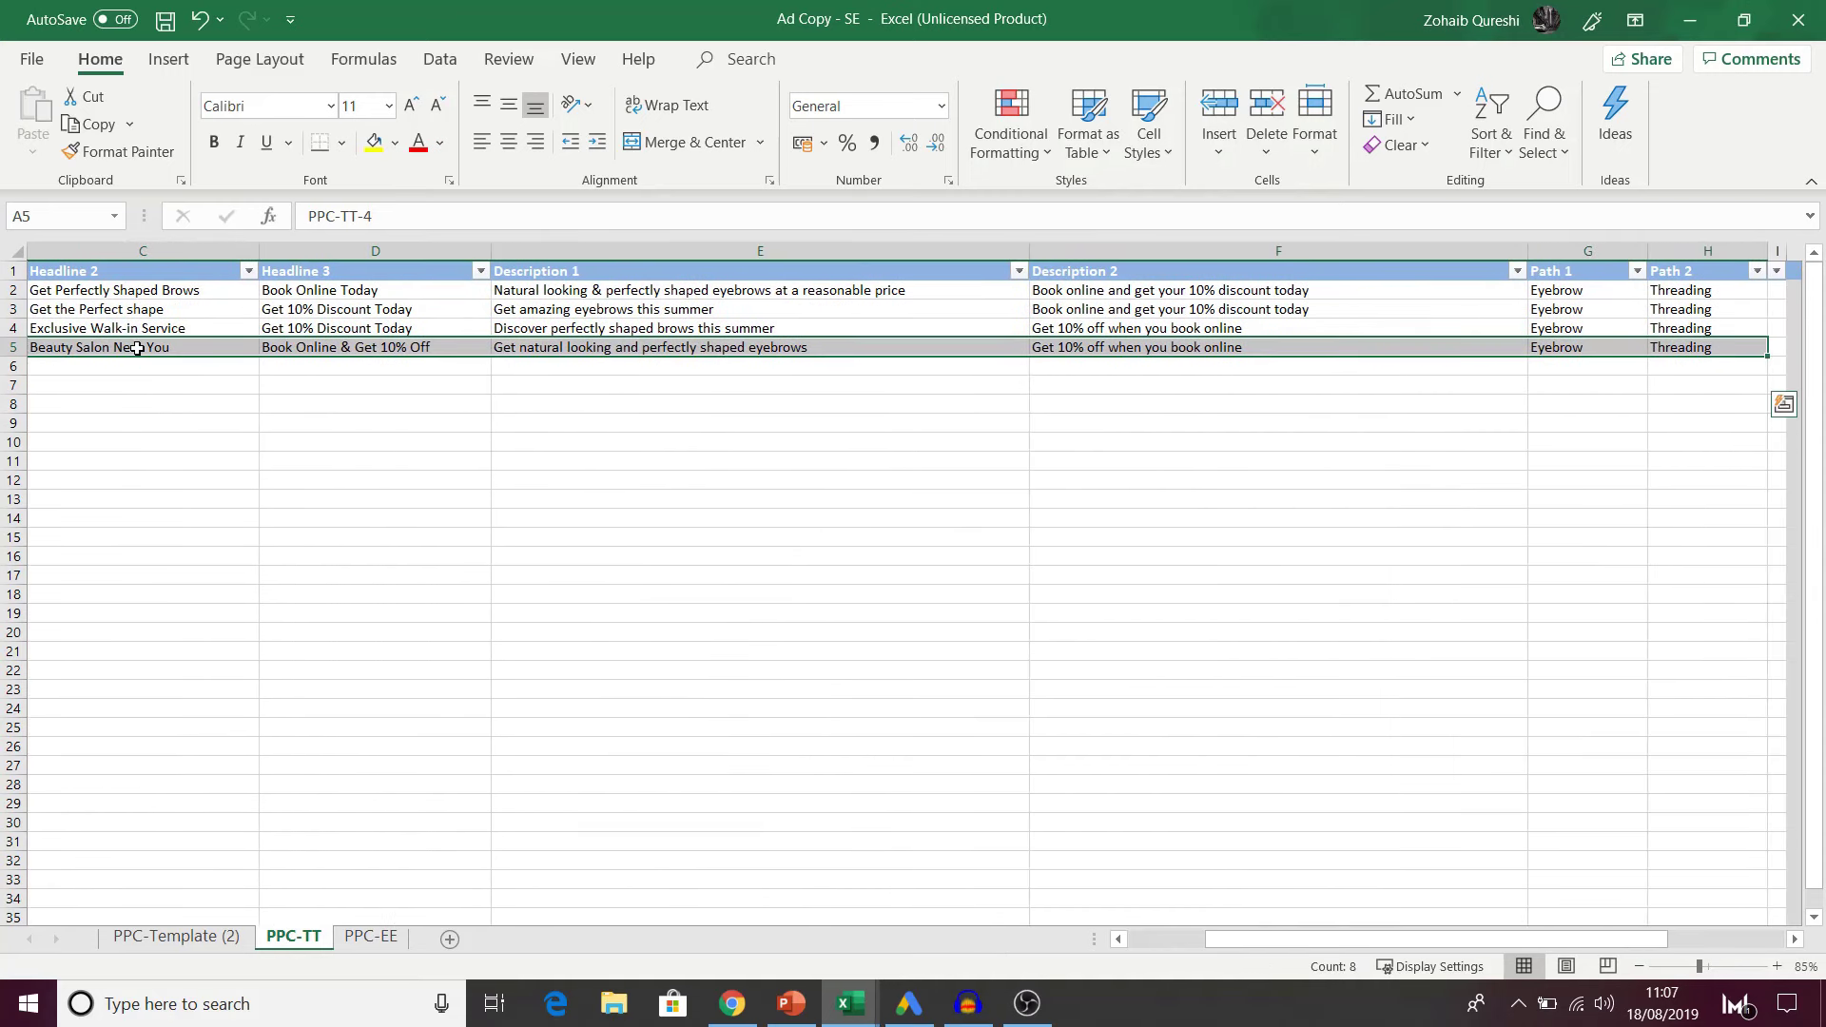
key(ctrl+c)
key(alt+Tab)
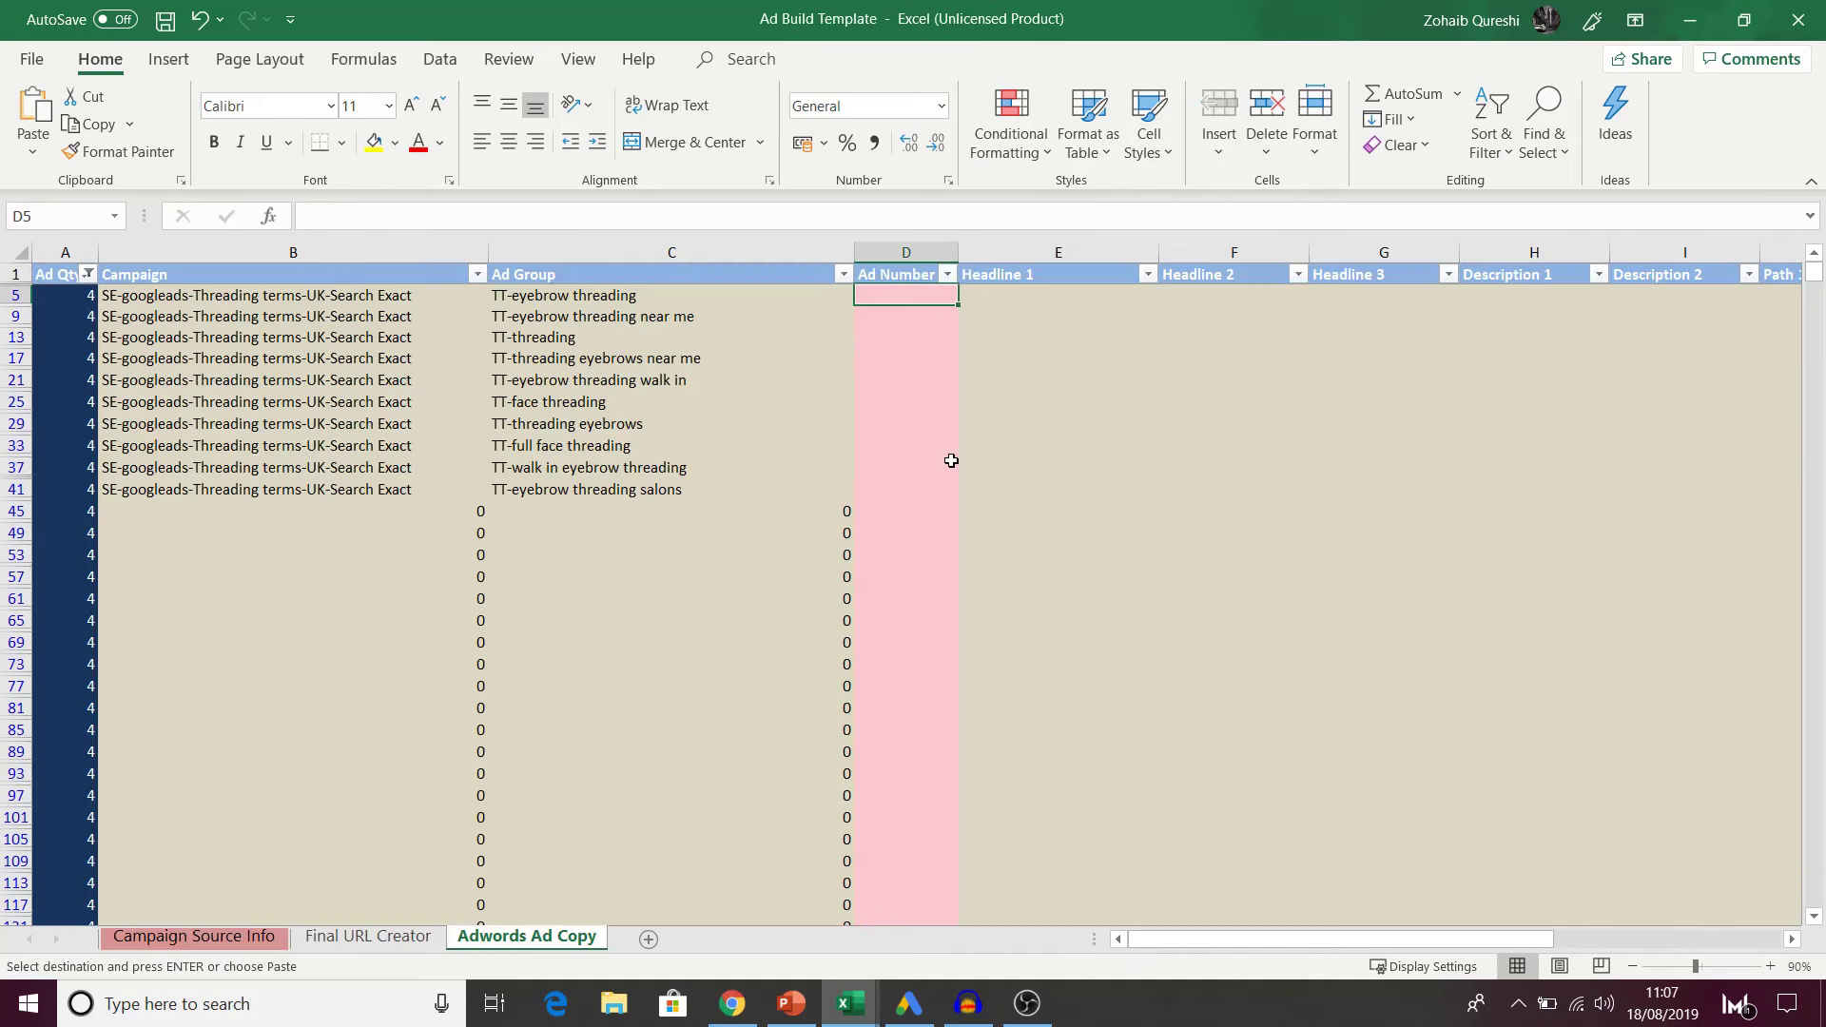
key(ctrl+alt+v)
key(u)
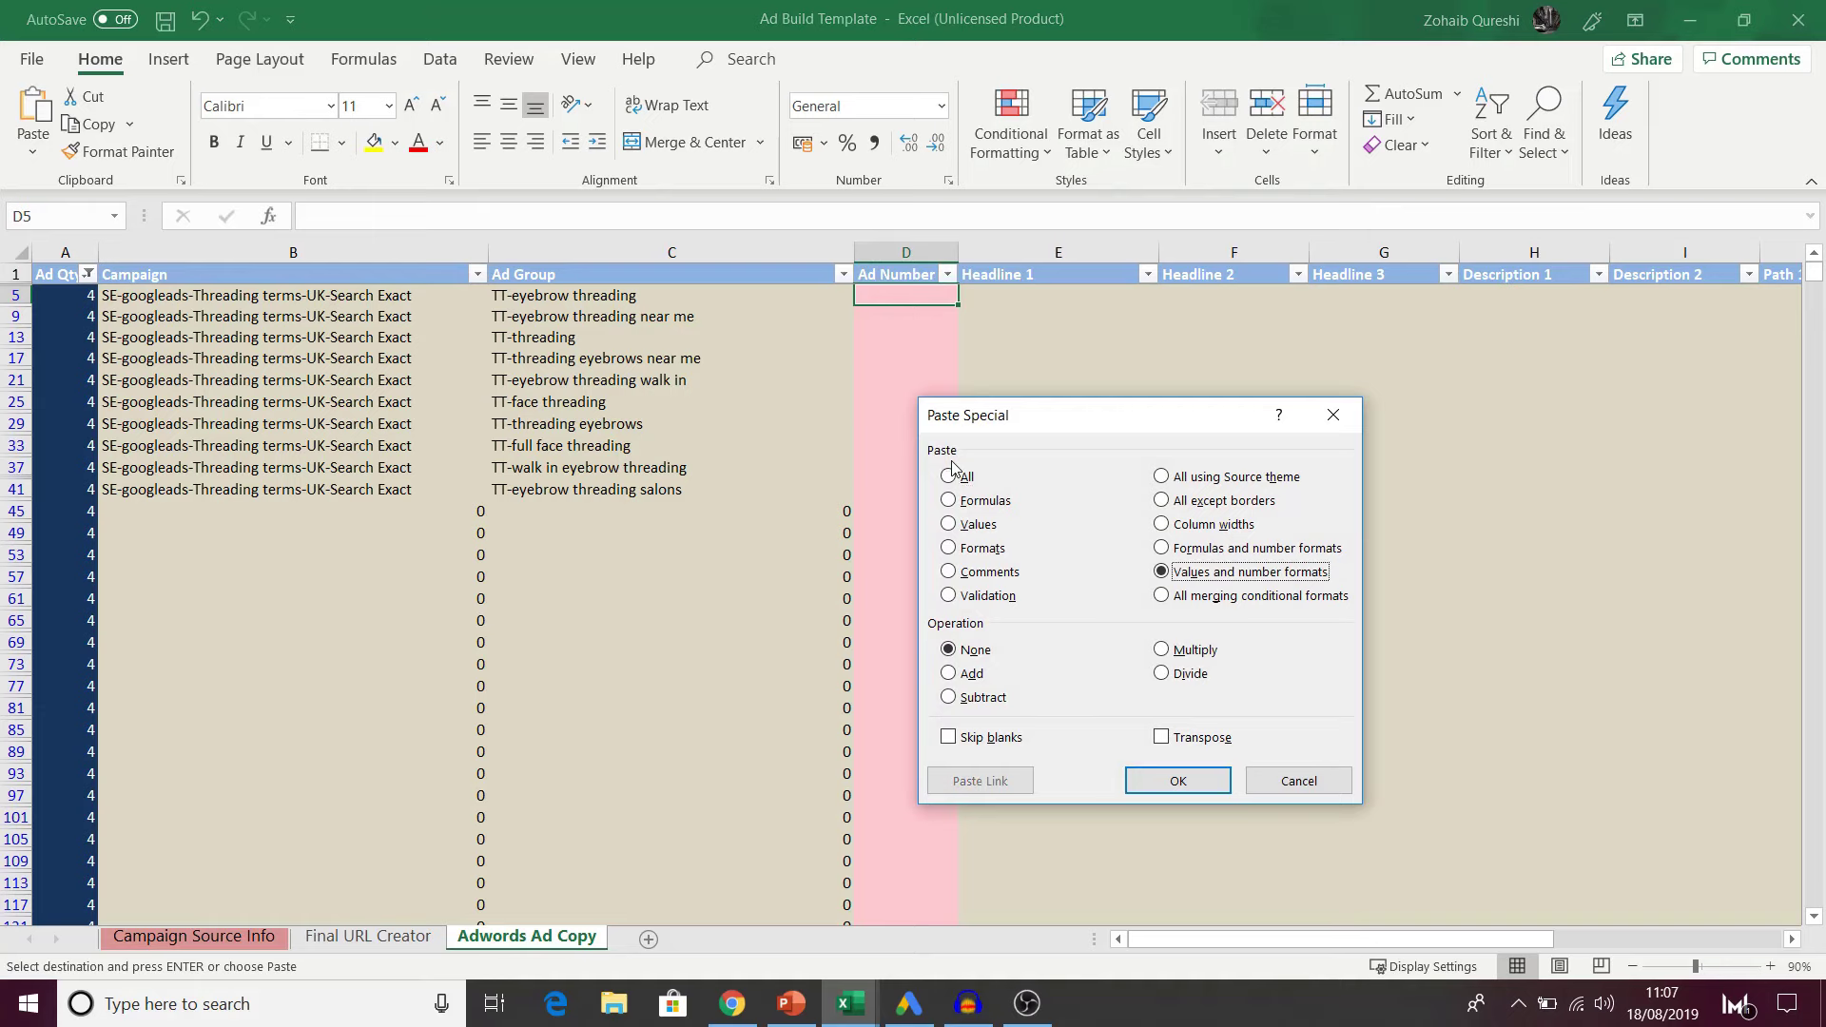
key(Return)
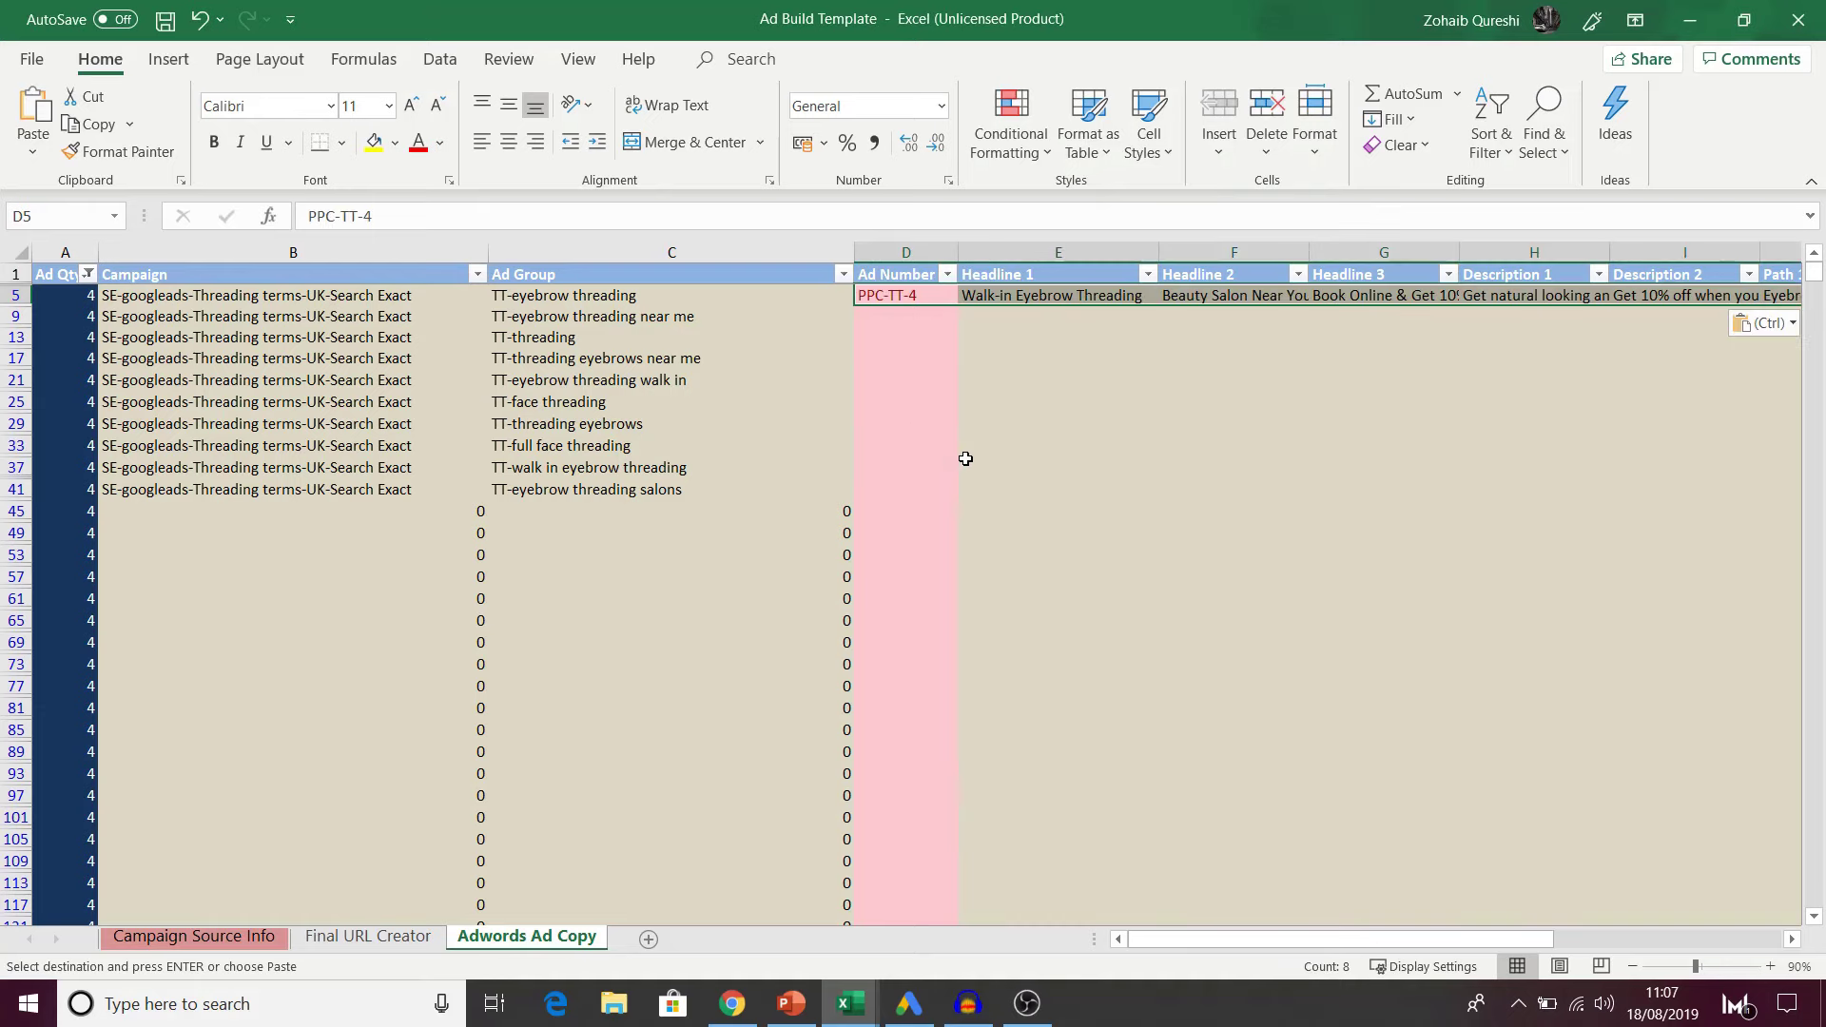
Step: Copy the PPC-TT-4 ad row D5:K5, Ad Number through Path 2, down the filtered rows to row 45
drag(888, 298, 1188, 510)
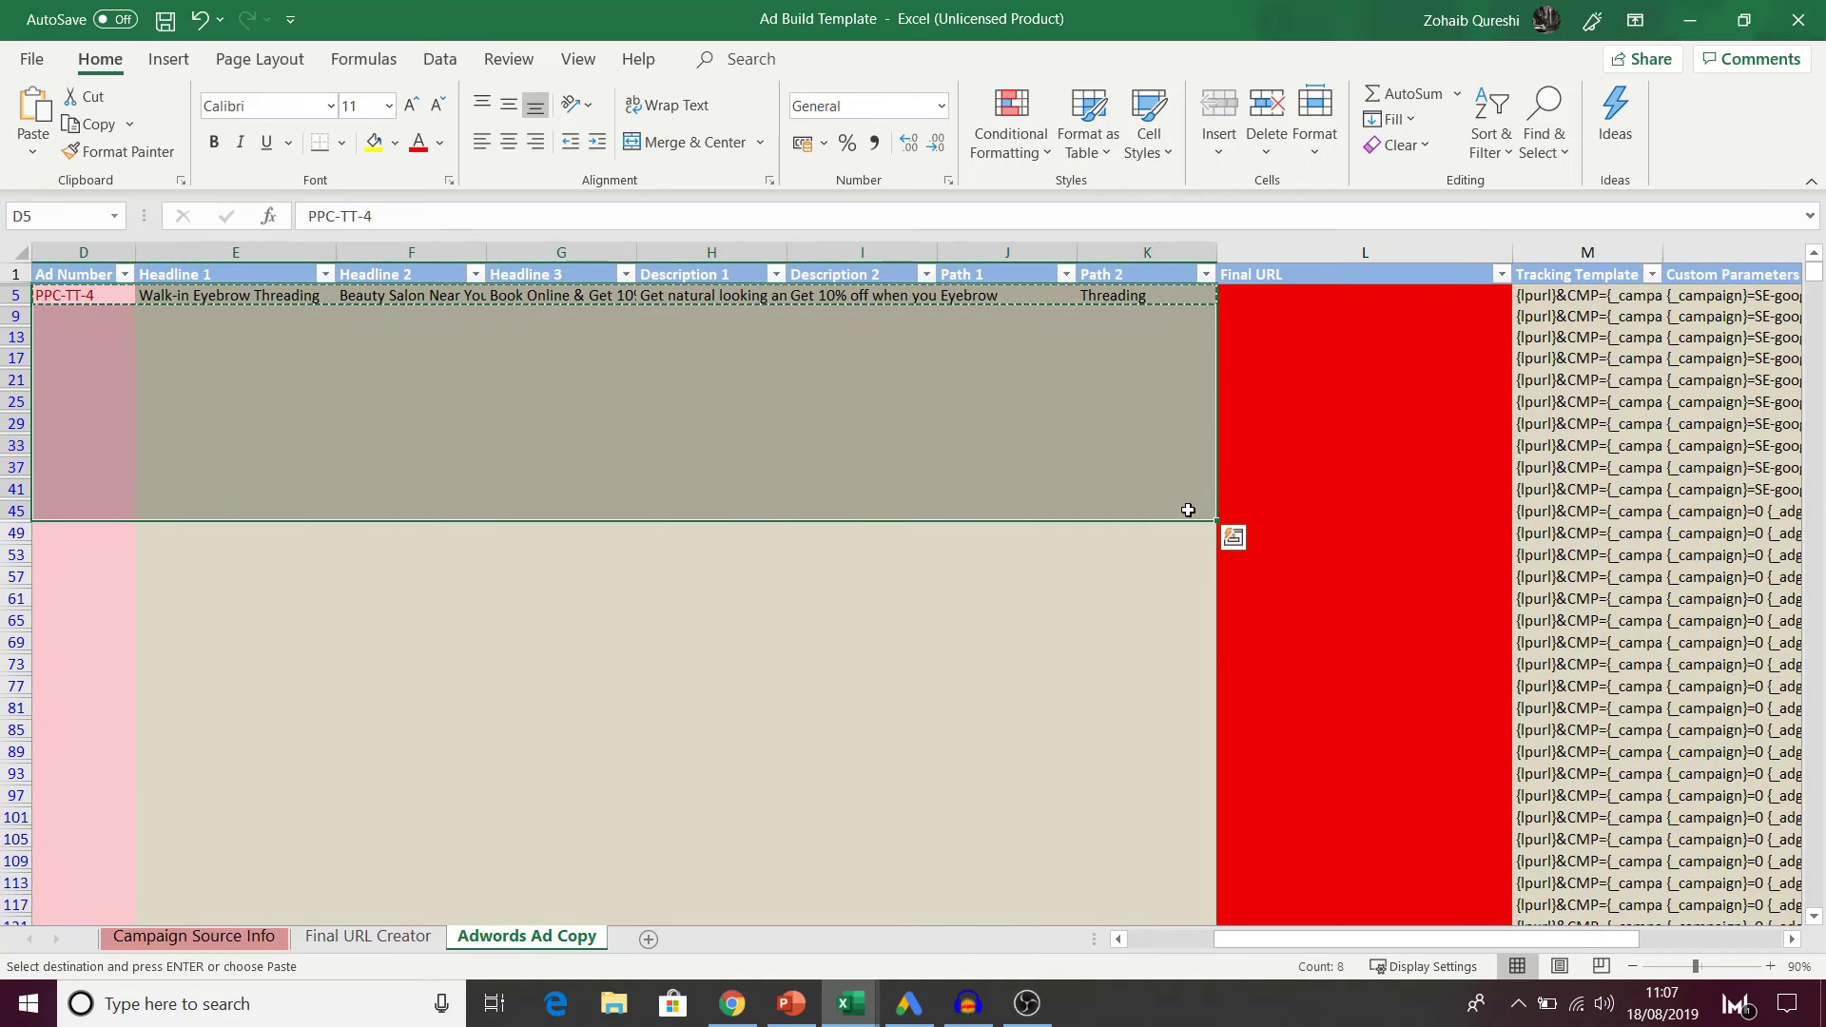
key(Return)
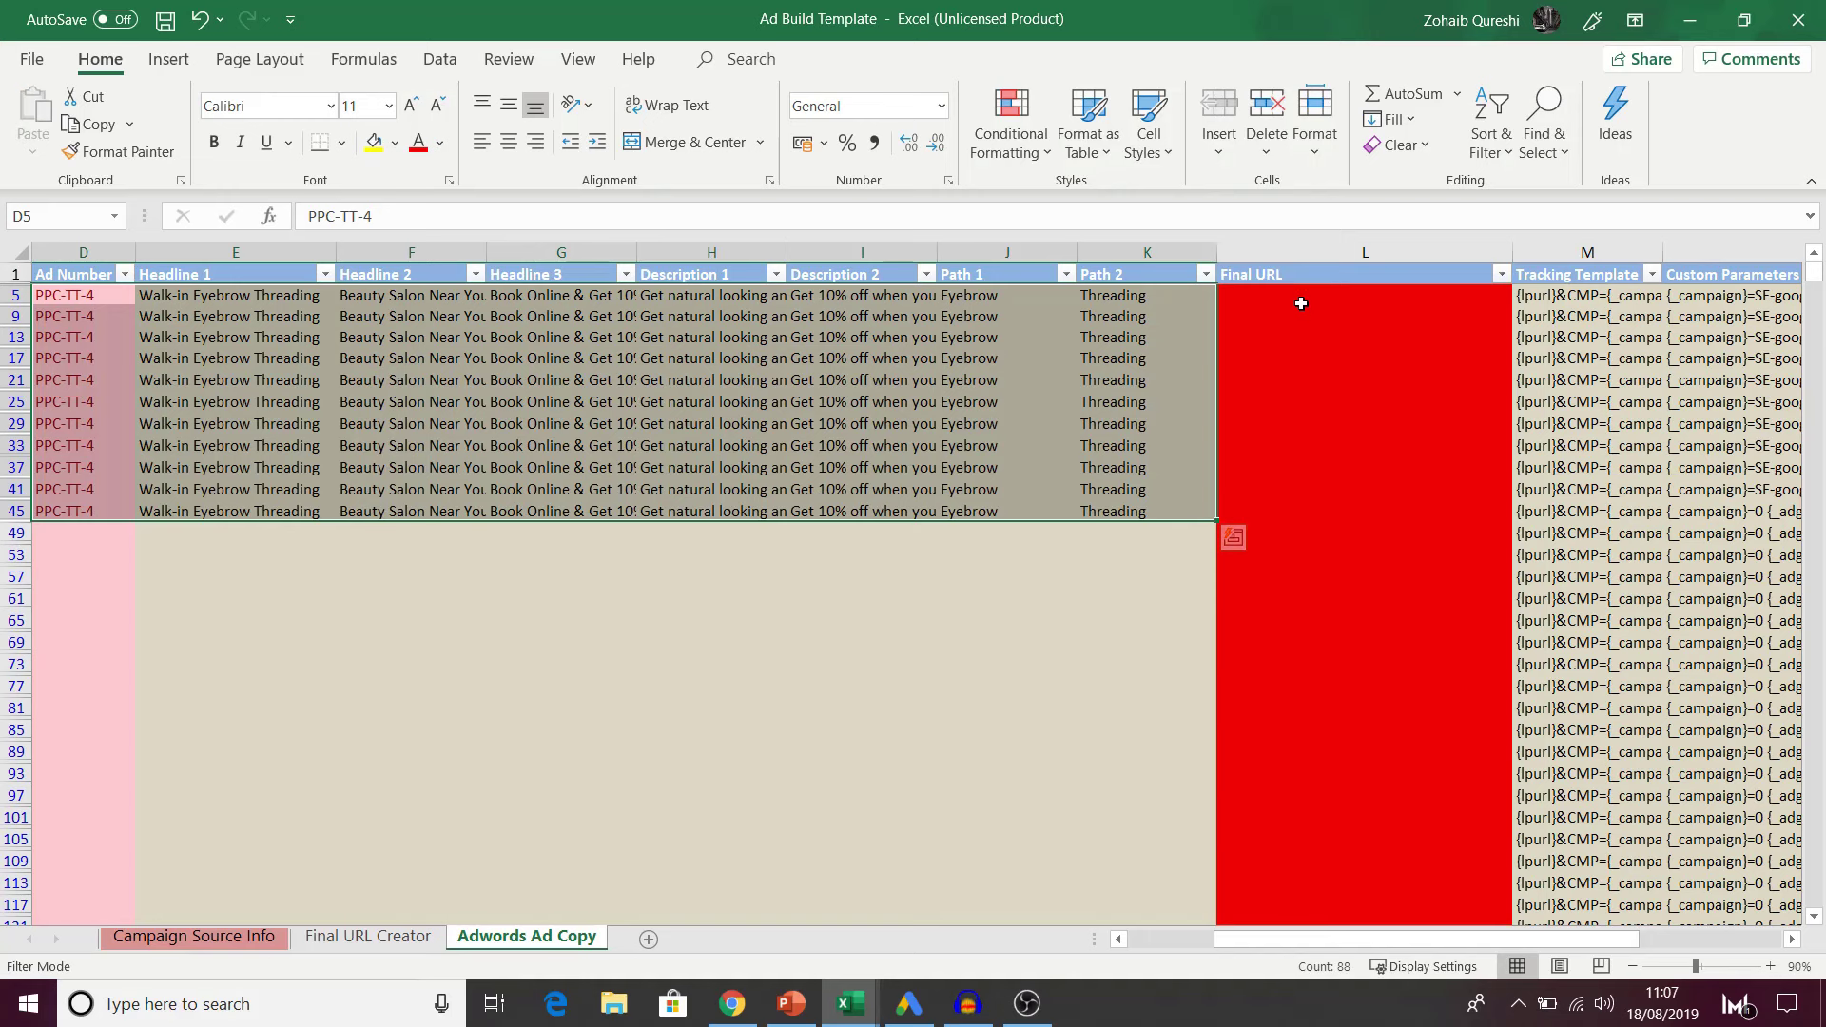
Step: Copy the Final URL in H2 of the Keyword Build Template's Keyword List into Adwords Ad Copy at L5 as values and number formats
key(alt+Tab)
mouse_move(850, 1009)
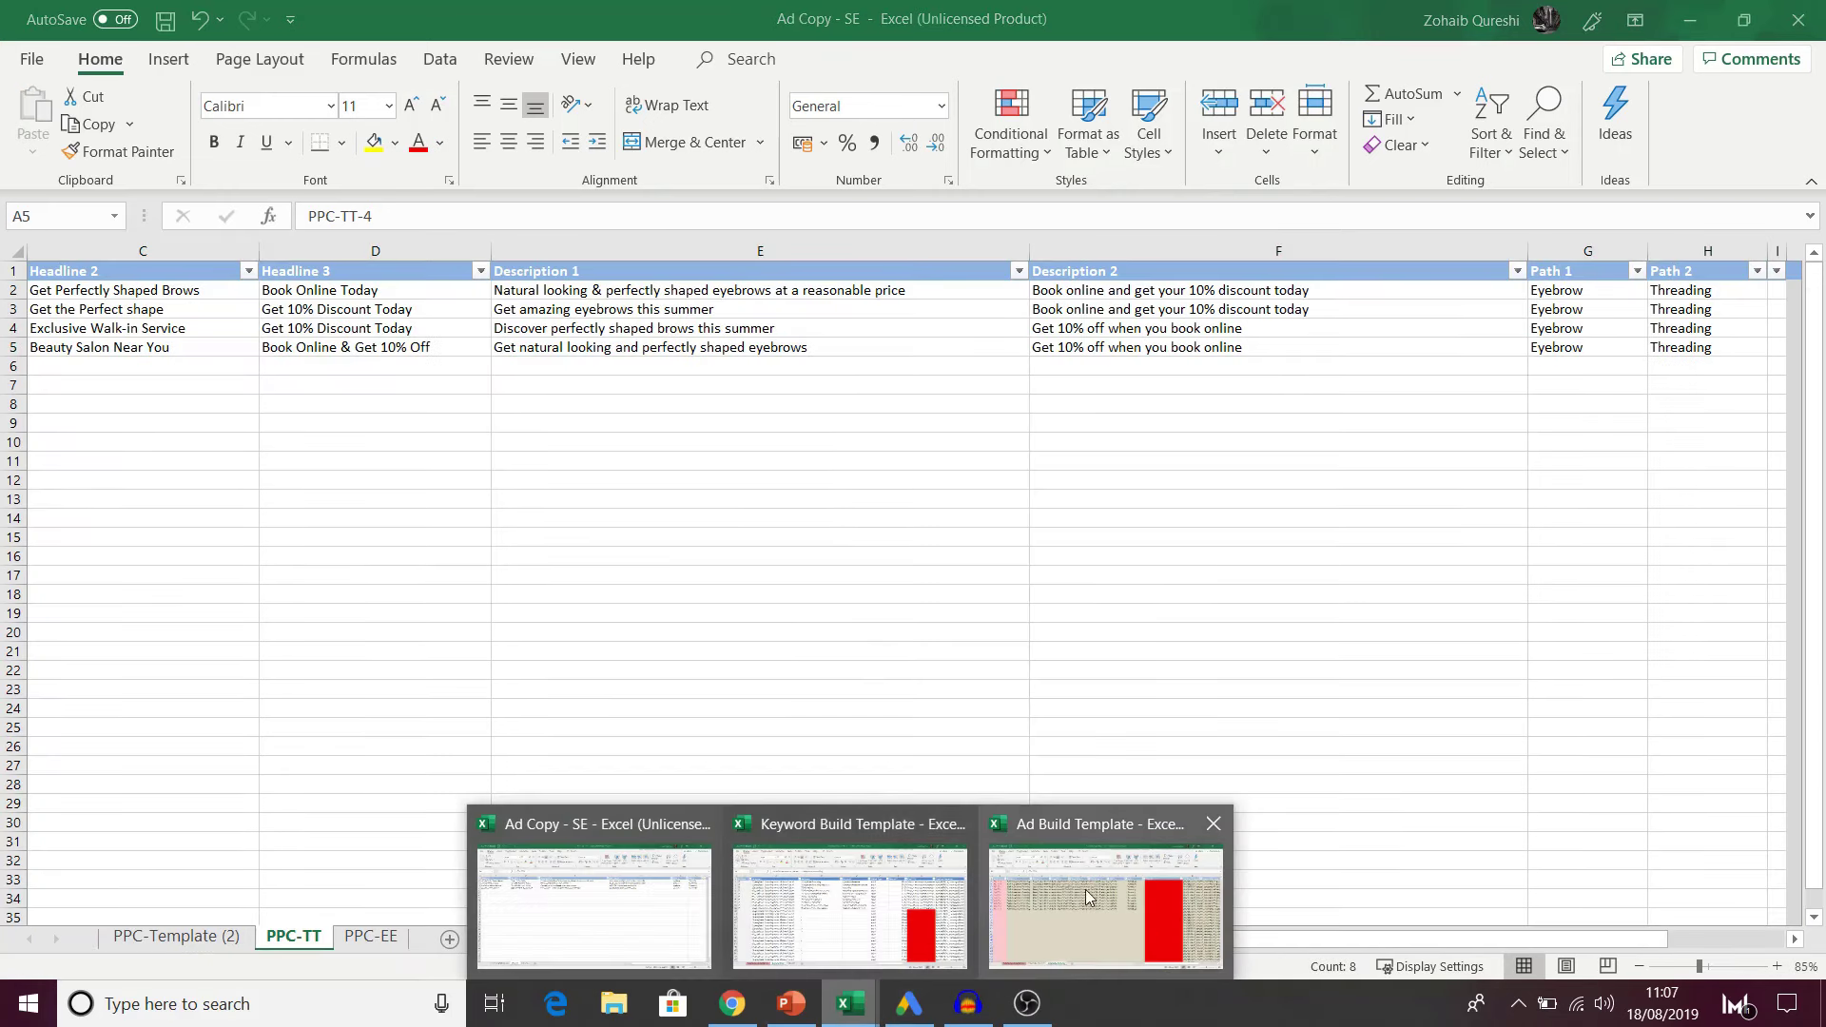
click(1090, 896)
key(ctrl+c)
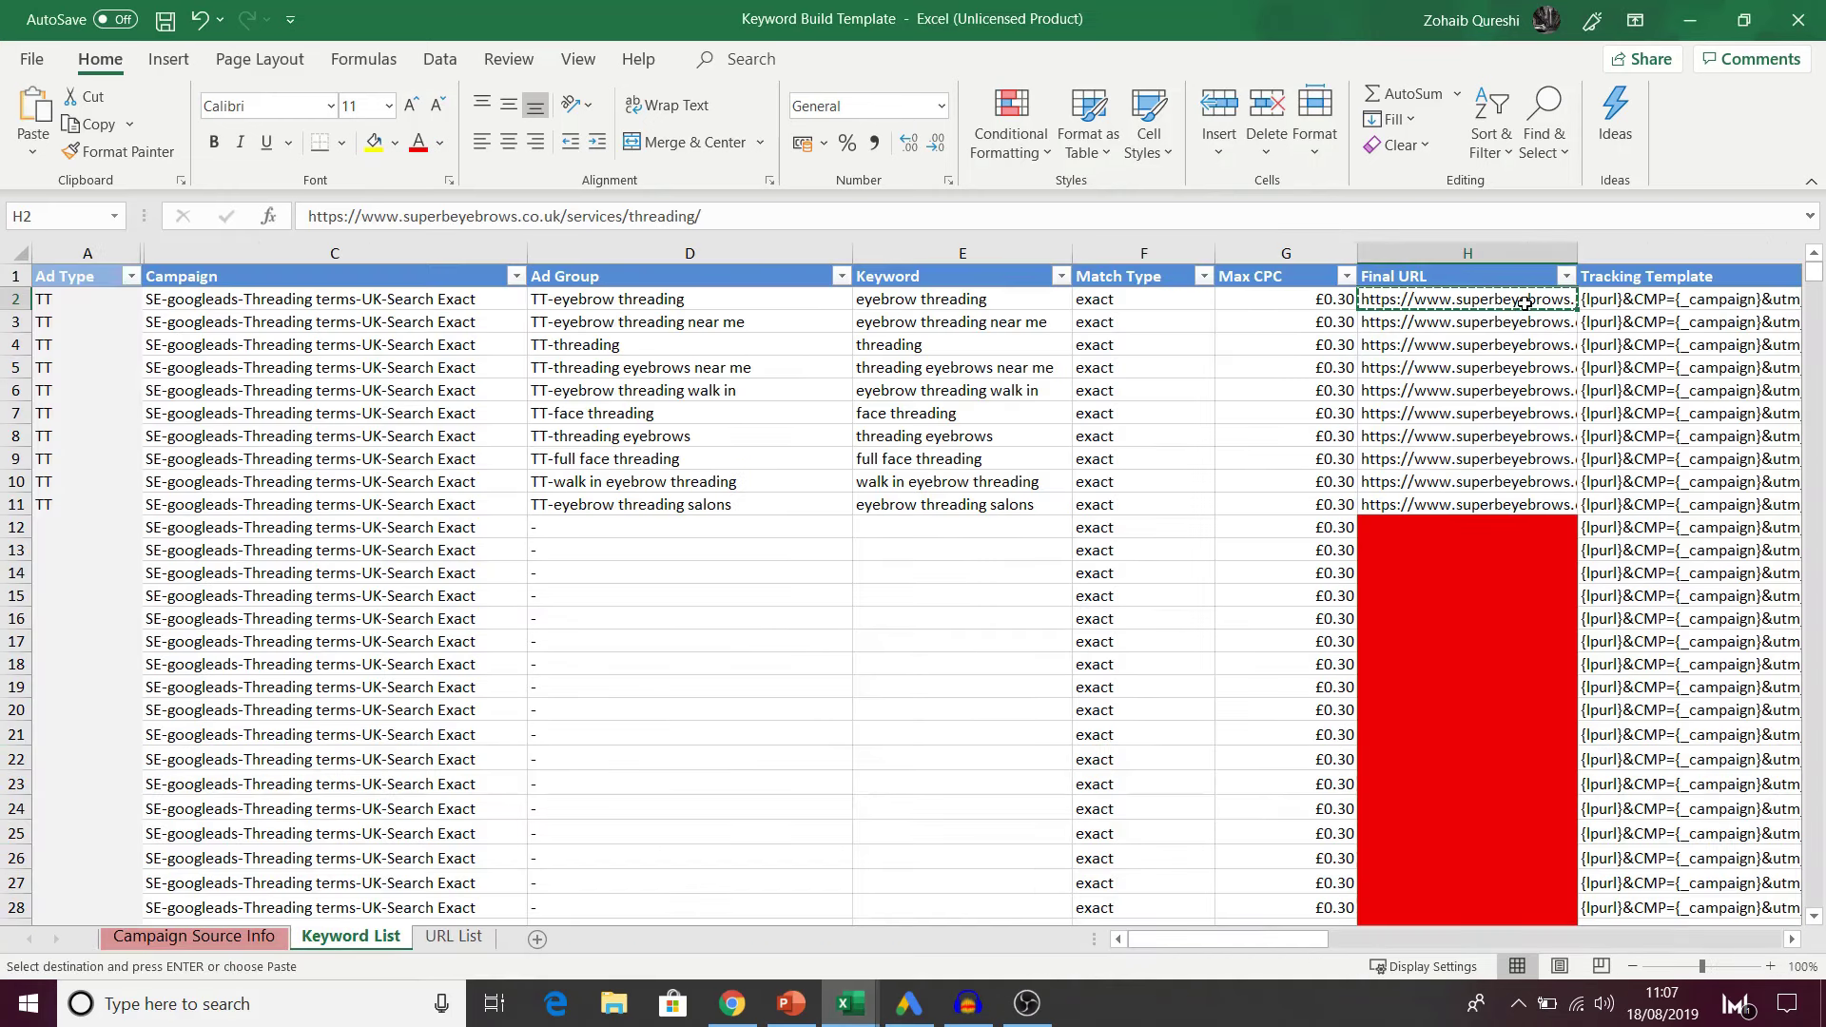
key(alt+Tab)
mouse_move(849, 1003)
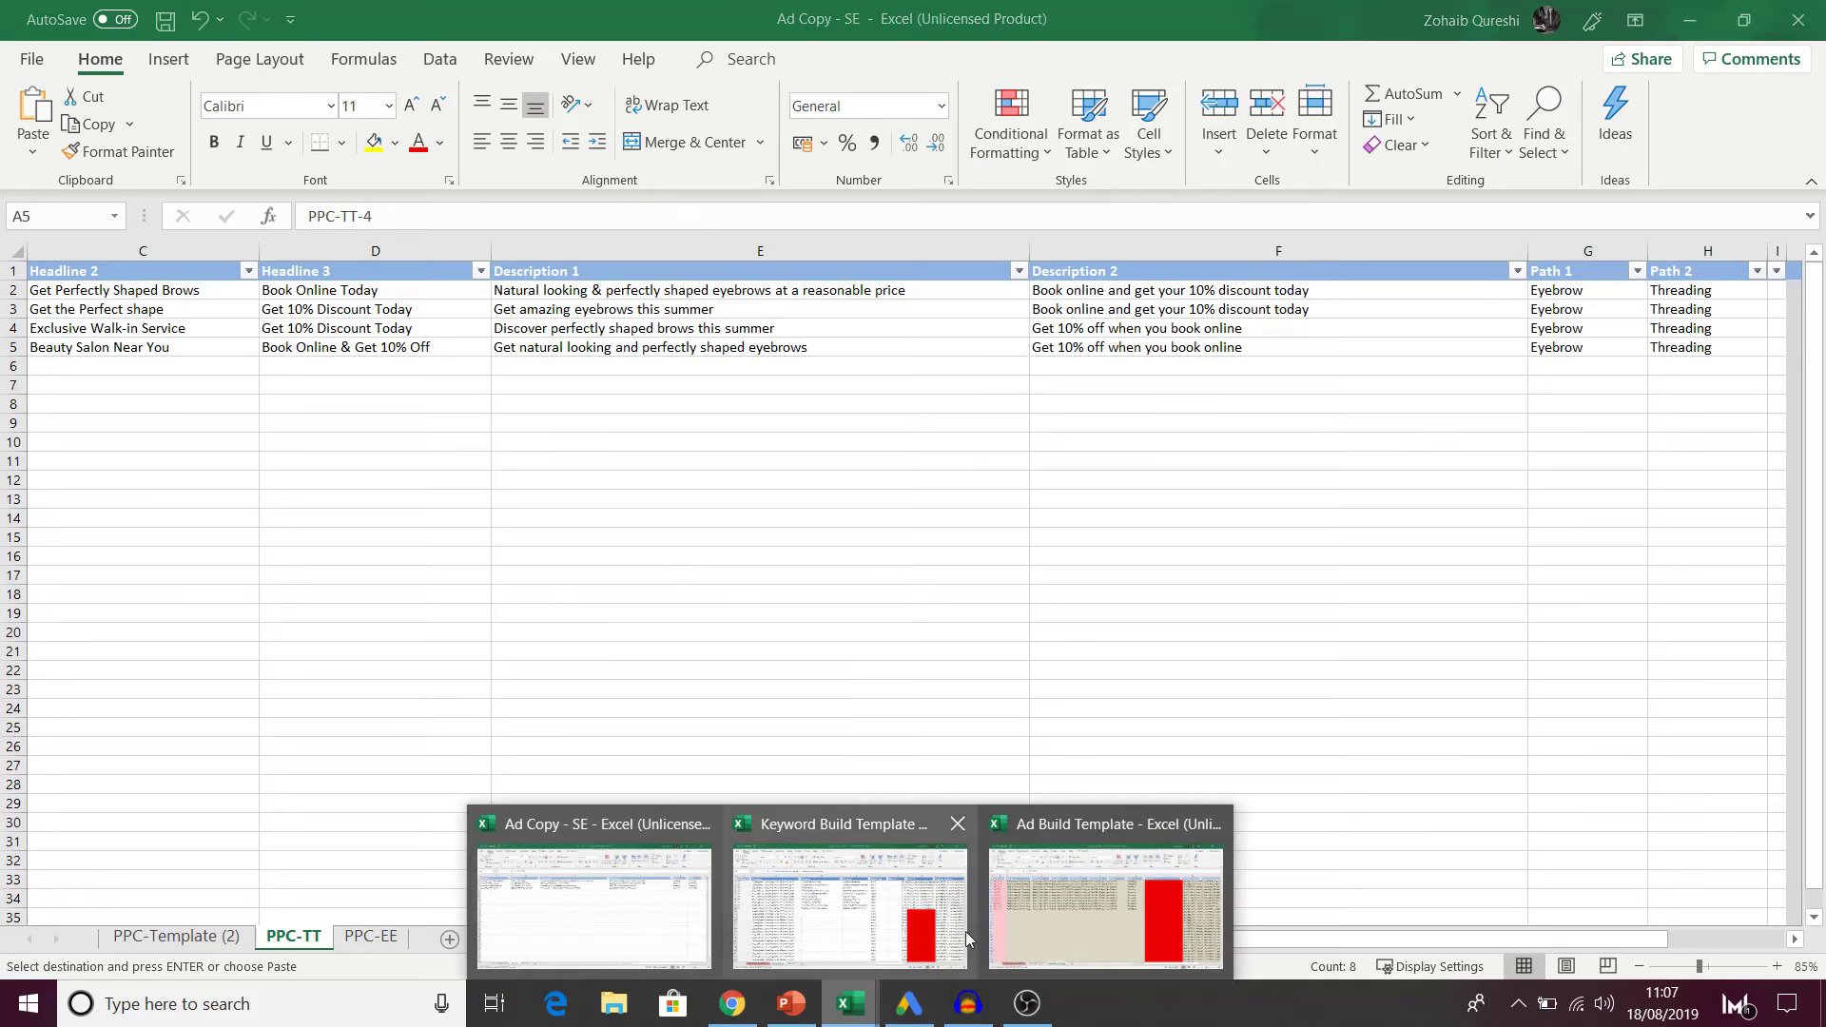
click(1005, 912)
click(1298, 296)
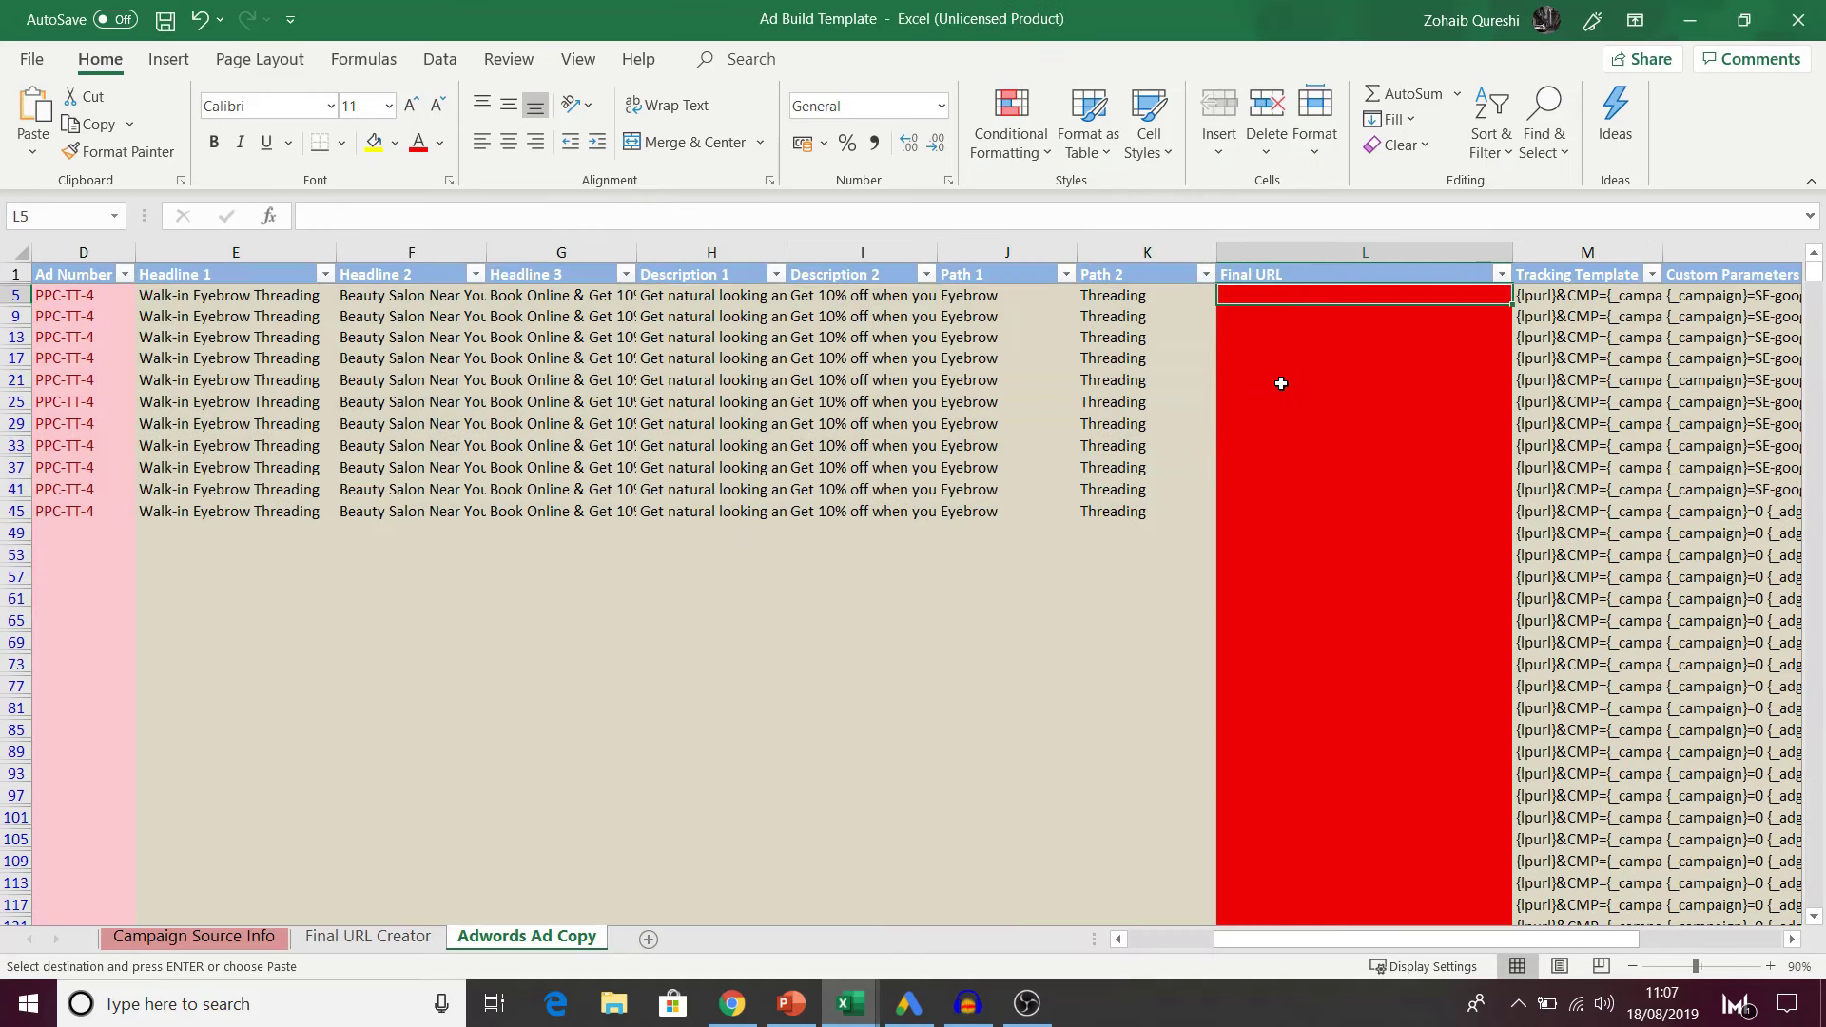
key(ctrl+alt+v)
key(u)
key(Return)
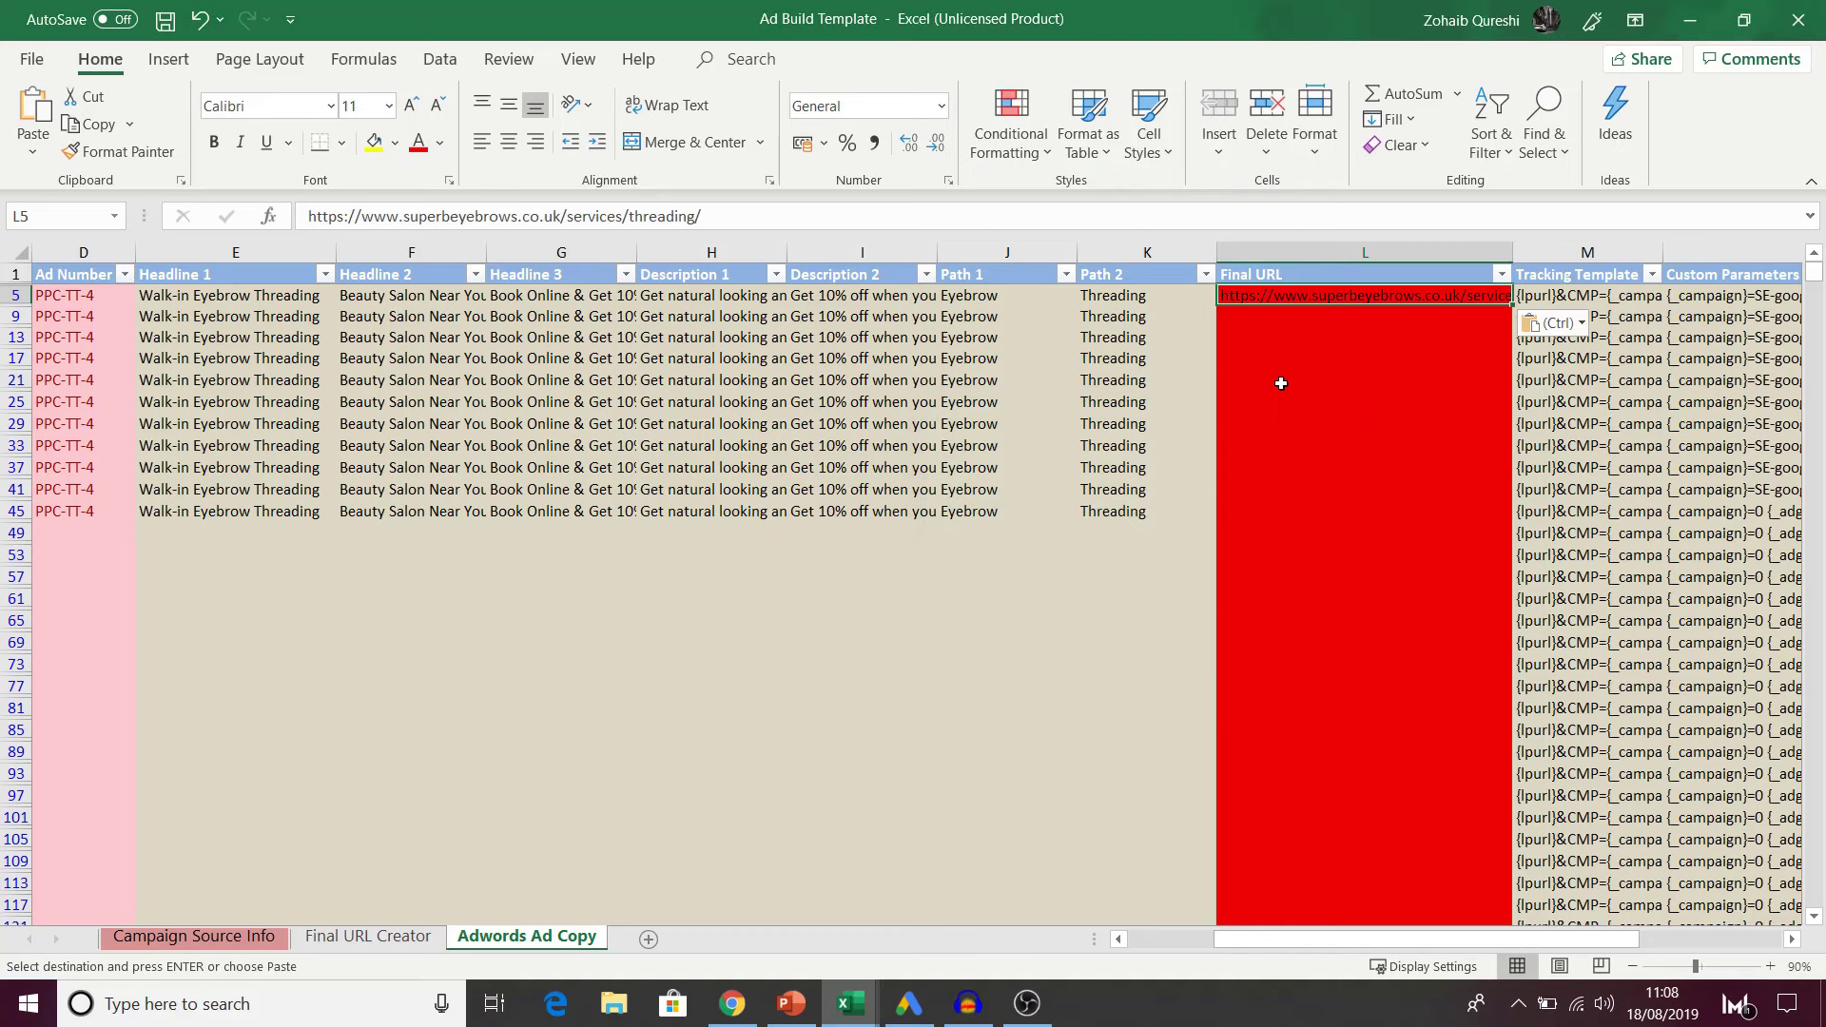
Step: Copy the Final URL in L5 down the filtered PPC-TT-4 rows to row 45
key(shift+Down)
key(shift+Down)
key(shift+Down)
key(shift+Down)
key(shift+Down)
key(shift+Down)
key(shift+Down)
key(shift+Down)
key(shift+Down)
key(shift+Down)
key(shift+Down)
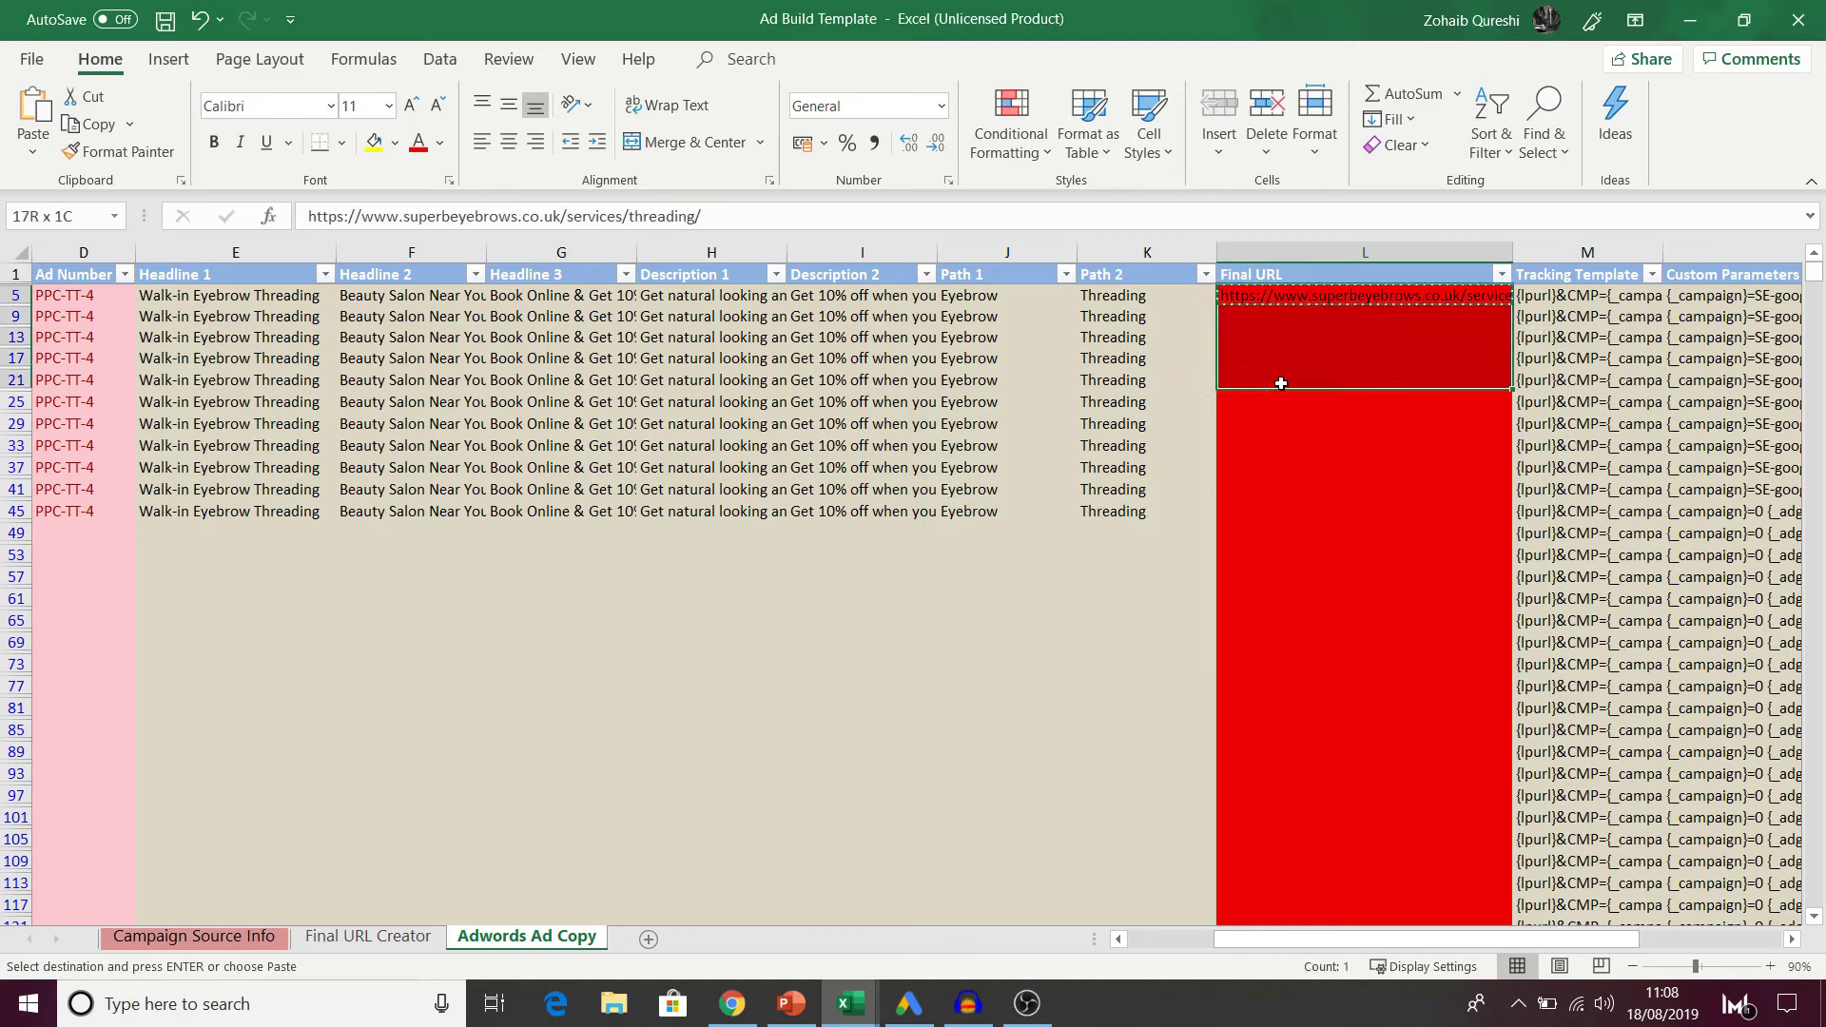
key(shift+Up)
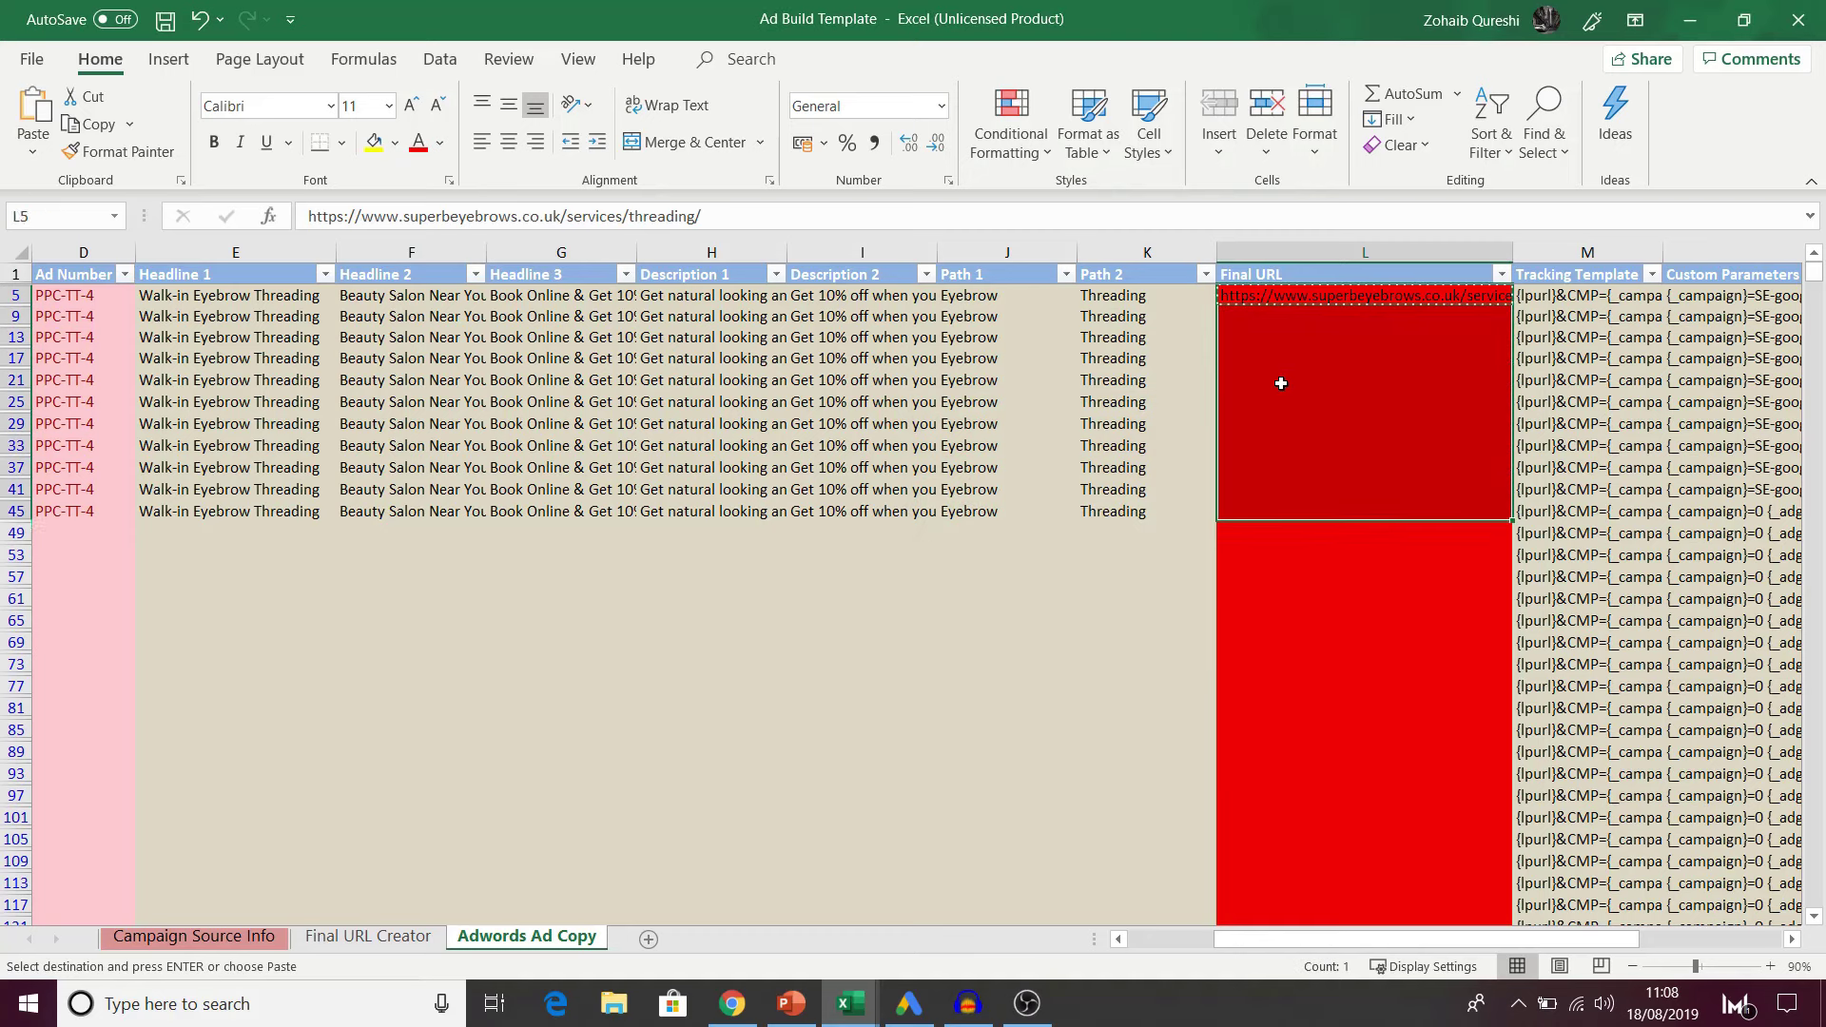
key(Return)
Step: Clear the filter from the Ad Qty column of Adwords Ad Copy
key(Left)
key(Left)
key(Left)
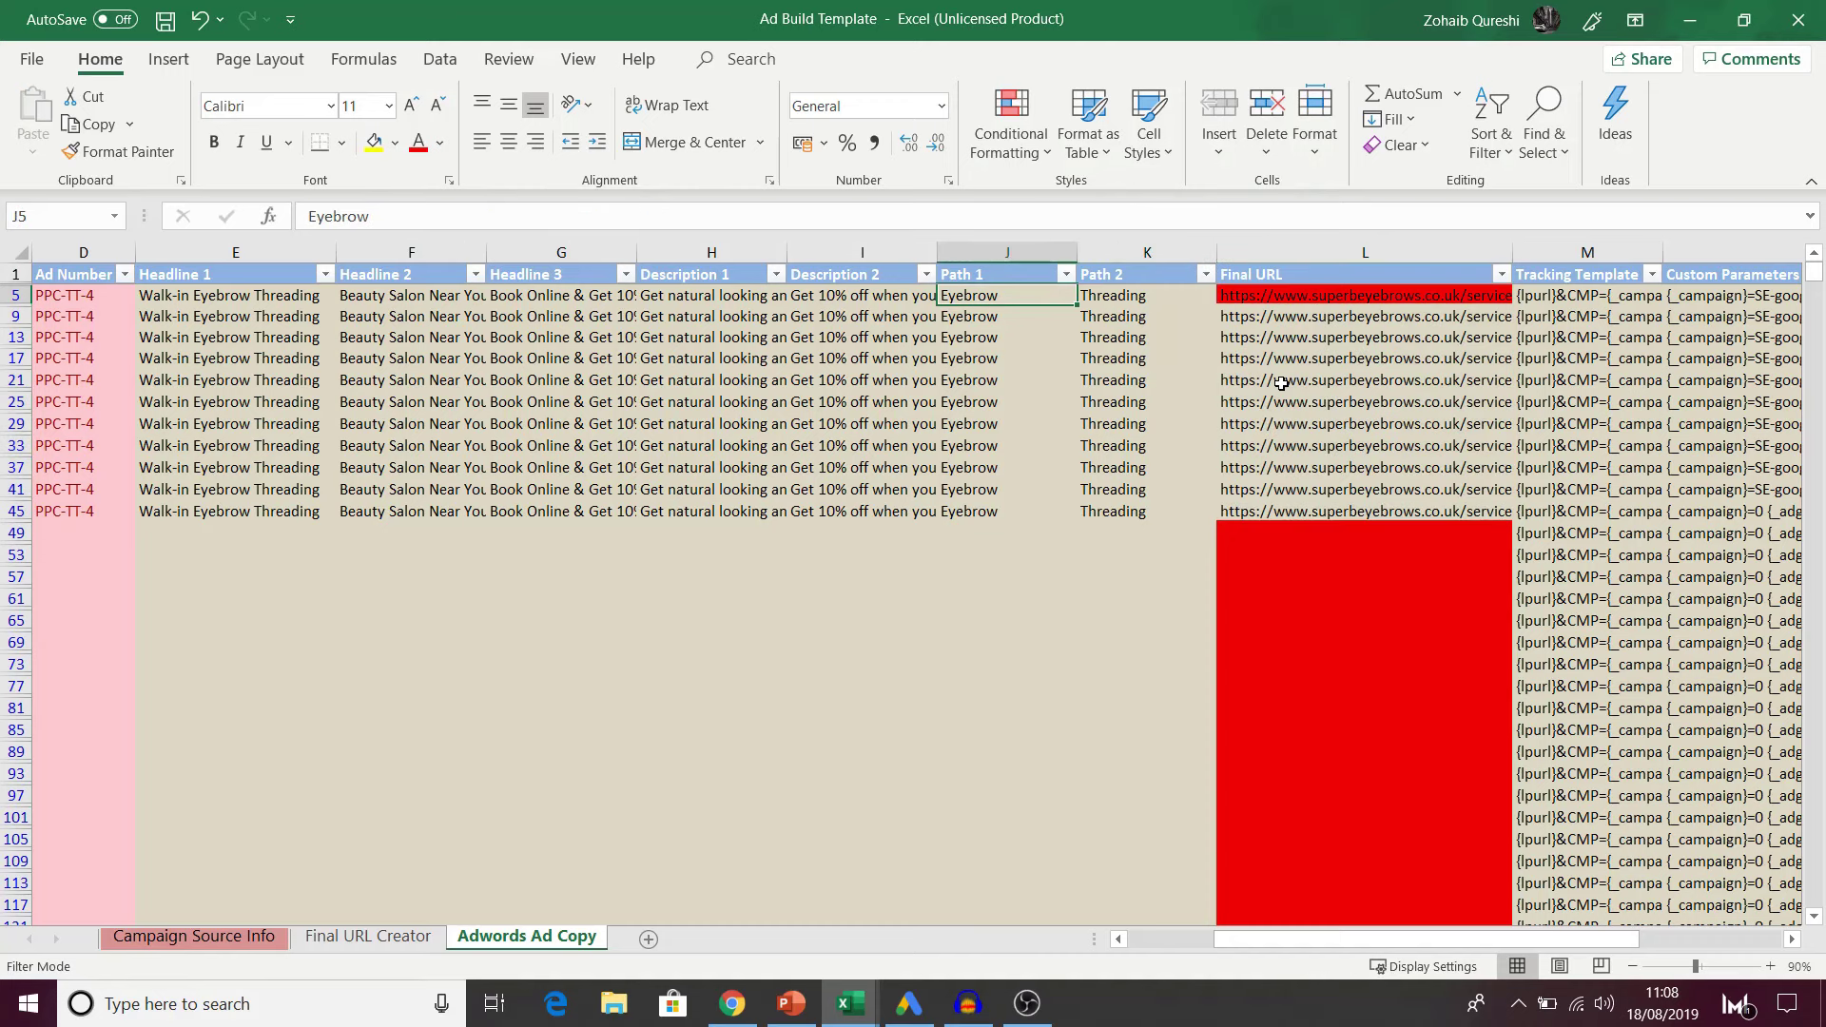
key(Left)
key(Left)
key(Left)
key(Left)
key(Left)
key(Left)
key(Left)
key(Left)
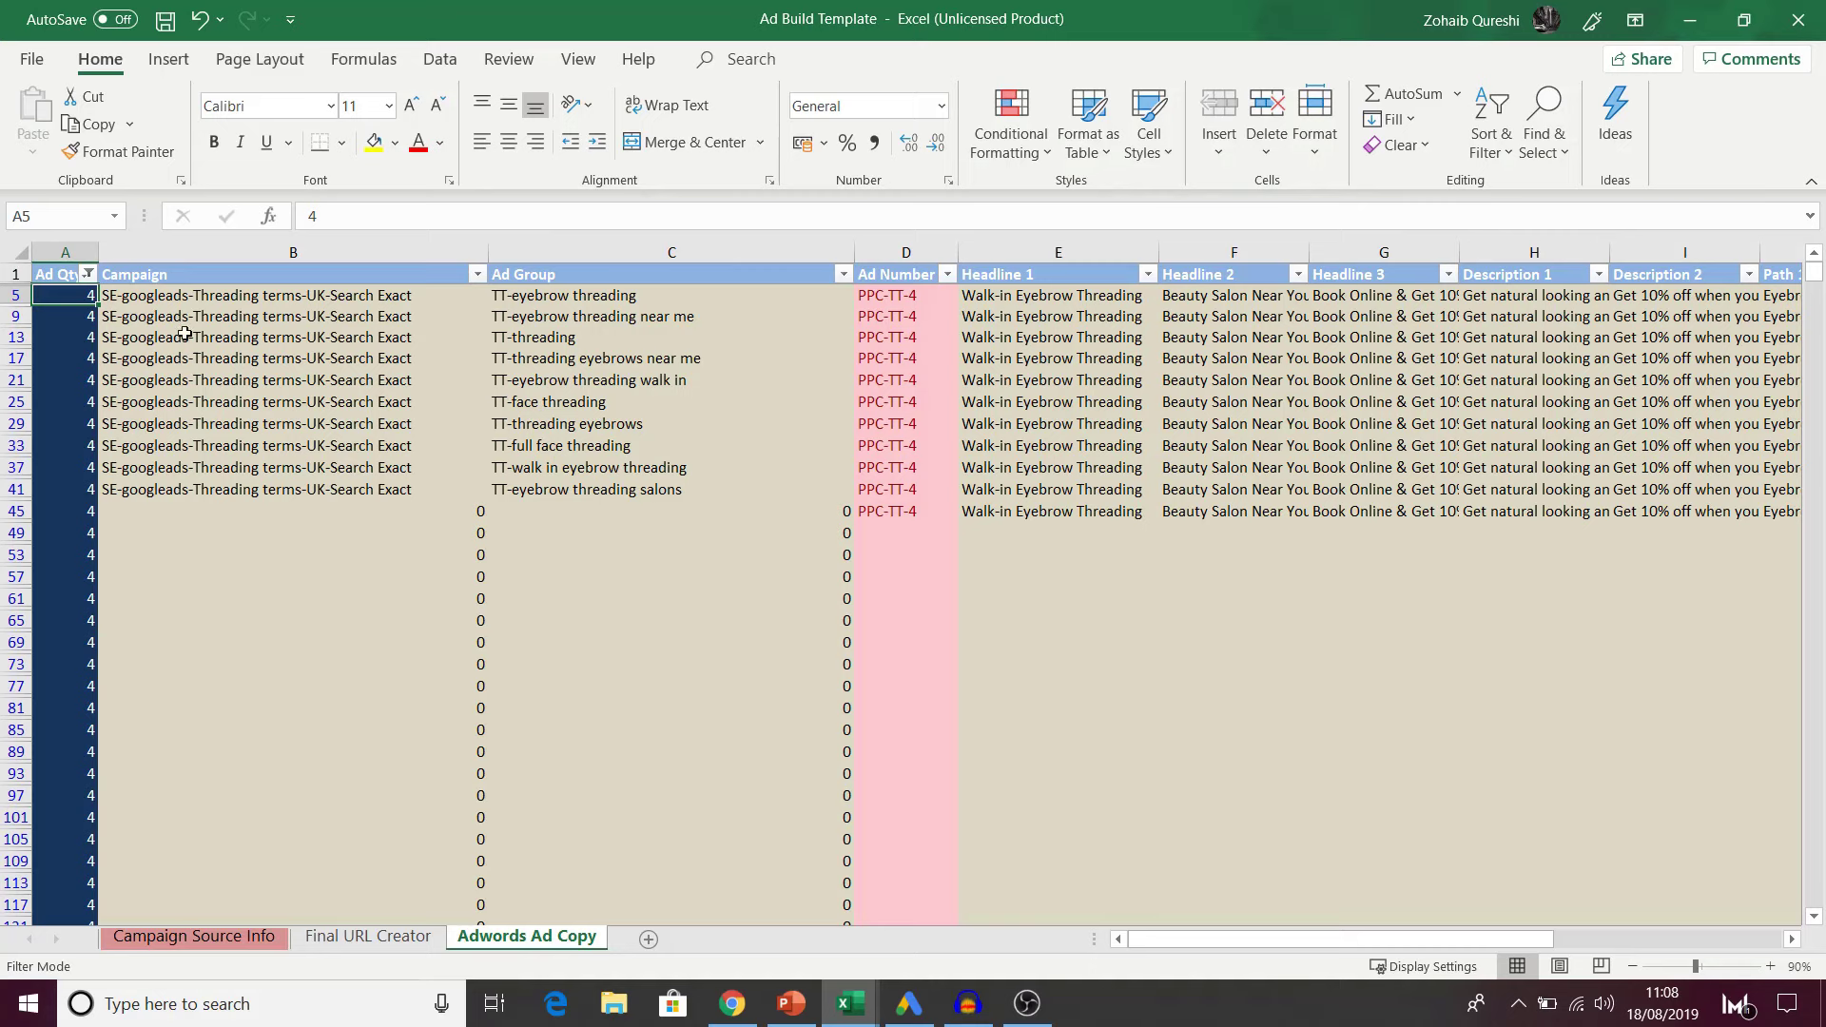
click(86, 273)
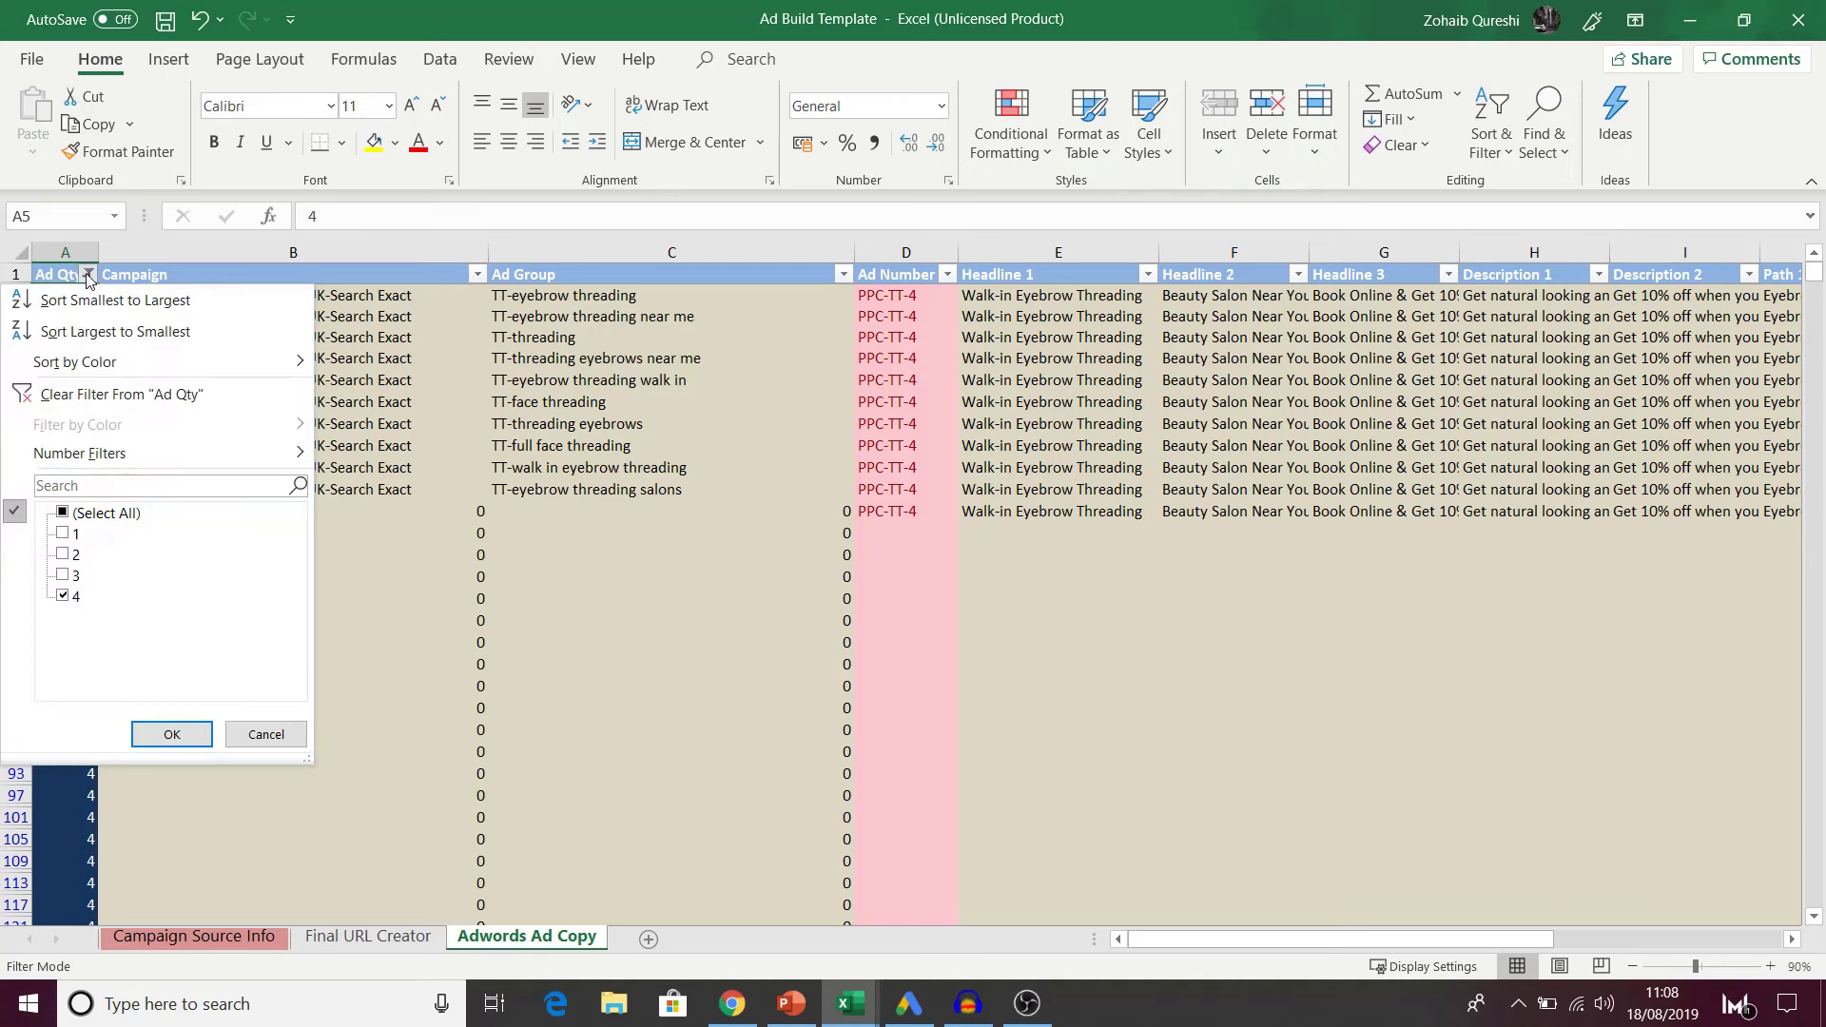
click(82, 393)
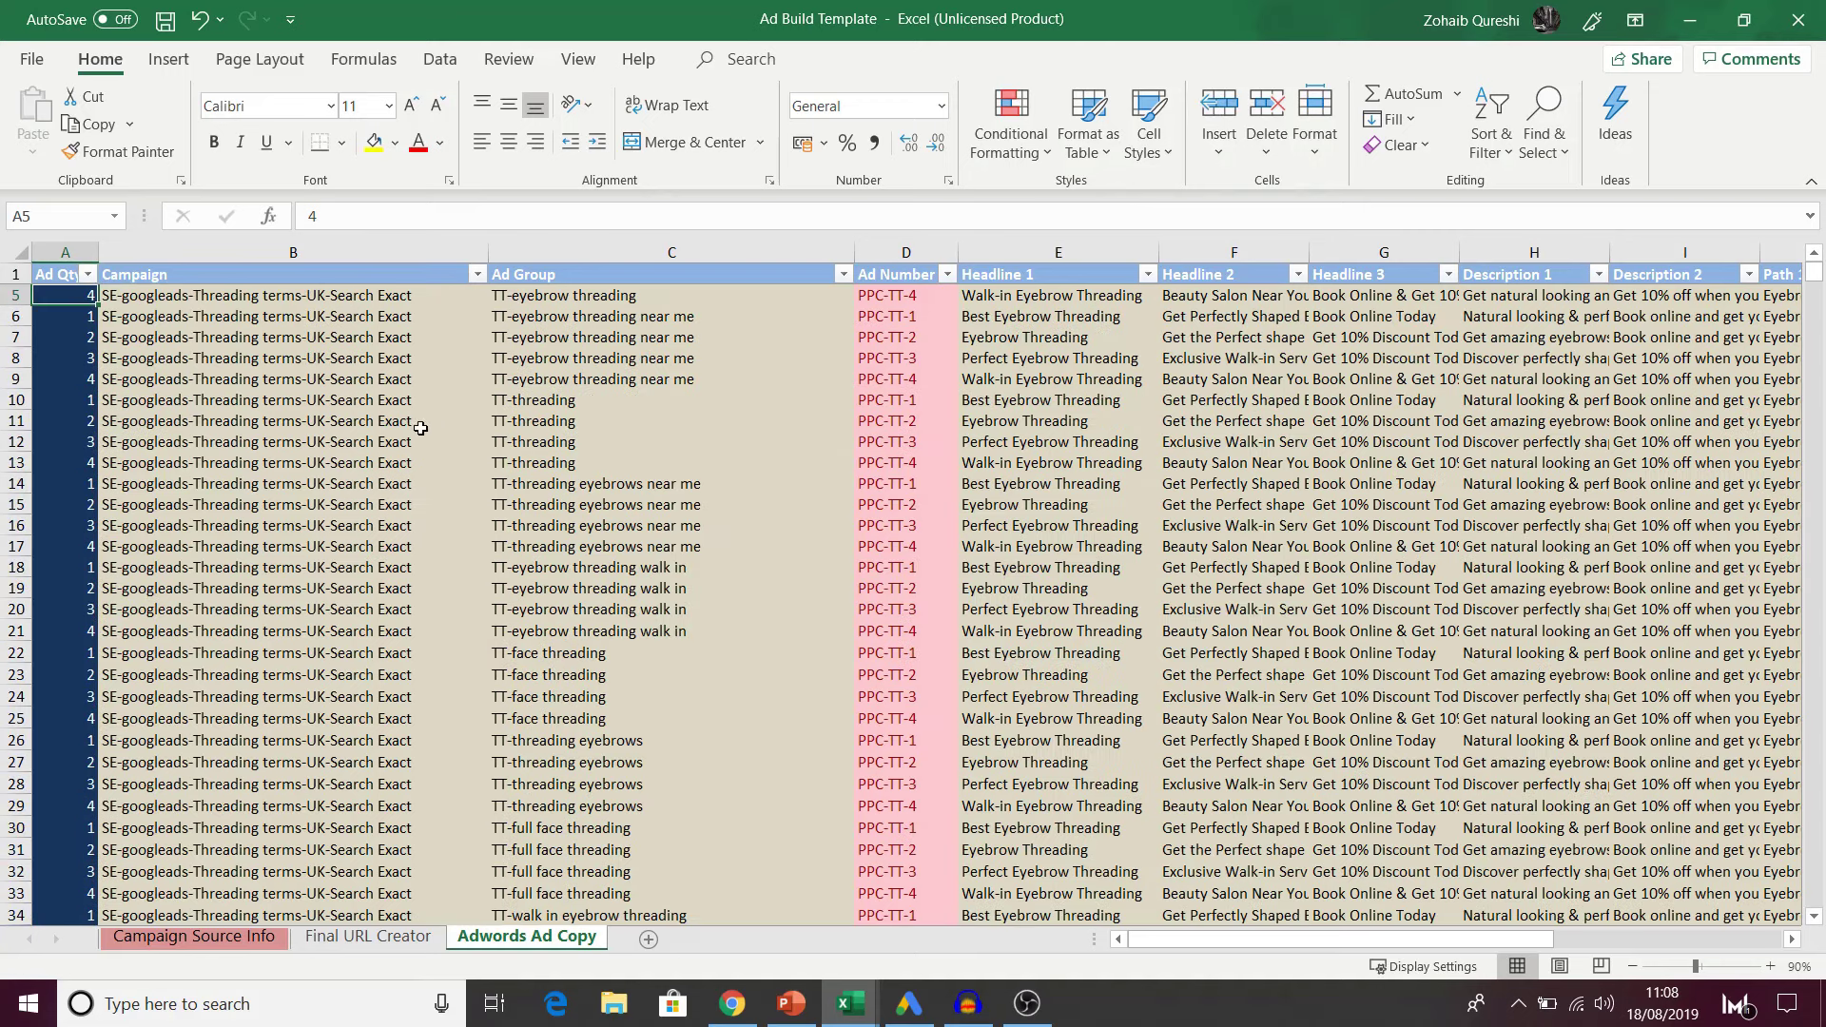
Step: Review the unfiltered rows, checking that each ad group is paired with ad numbers PPC-TT-1 to PPC-TT-4
scroll(601, 367, down, 5)
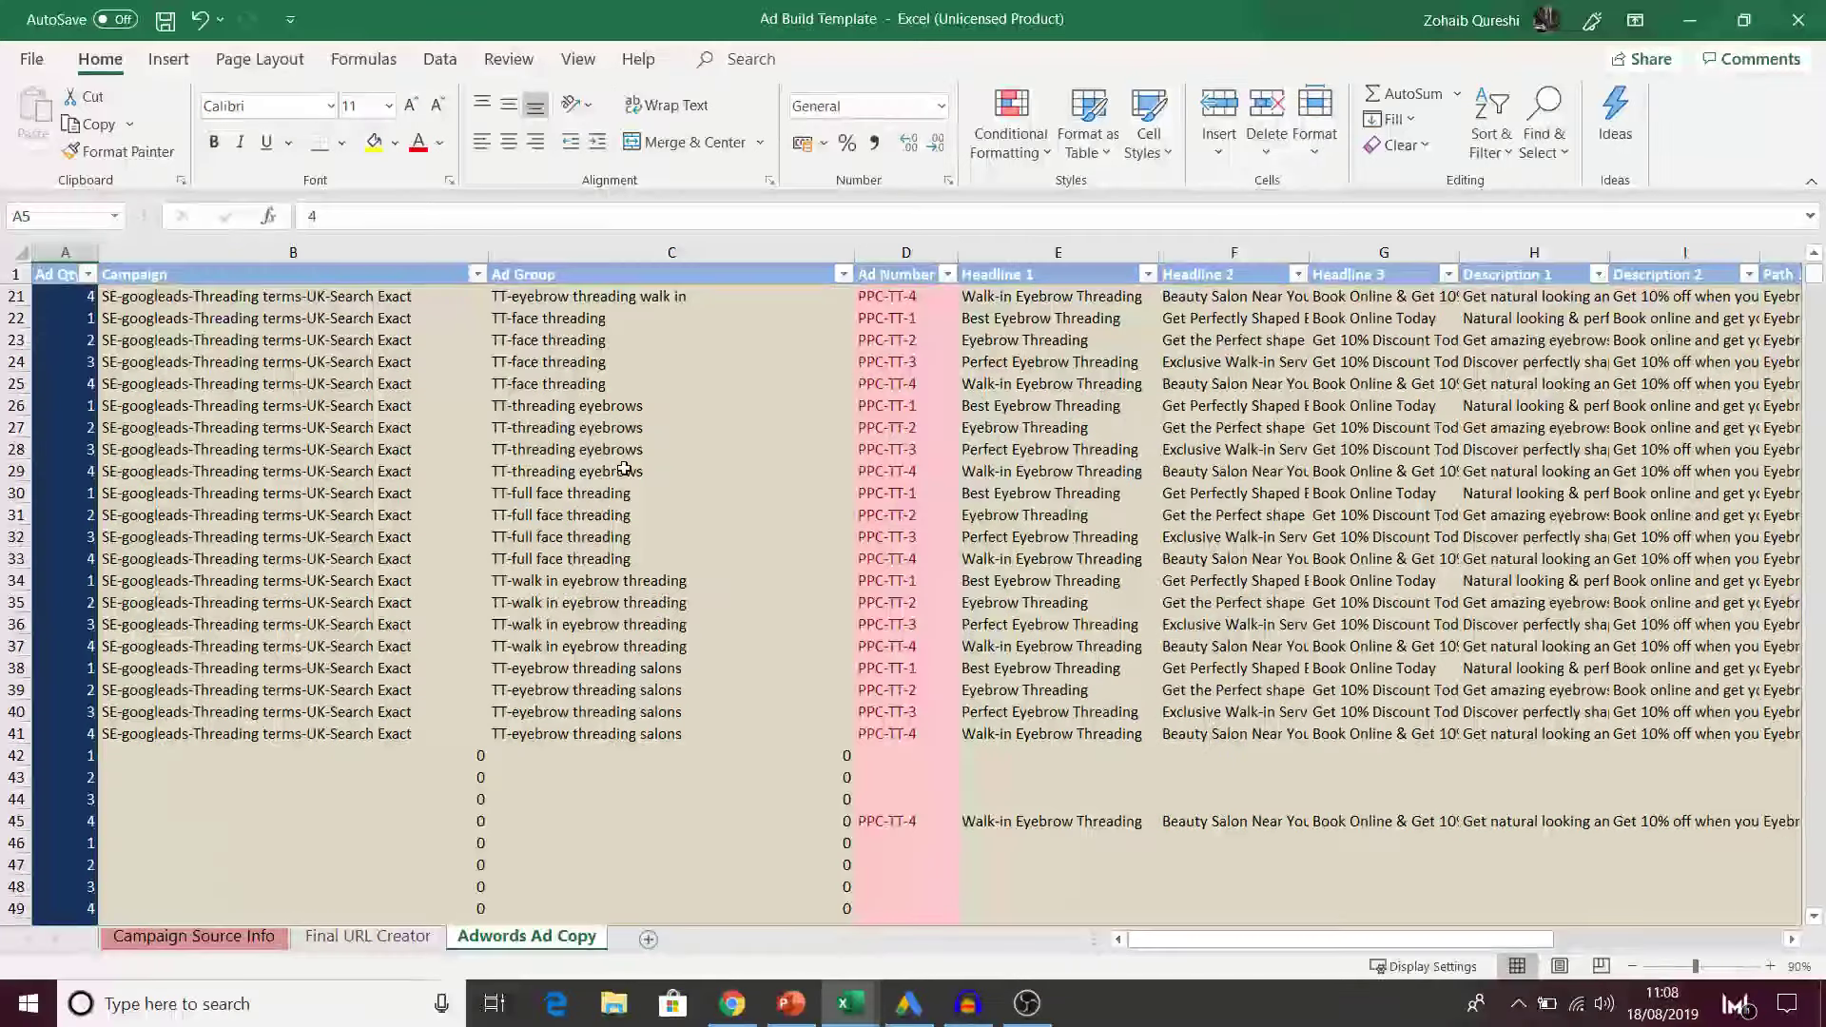
scroll(625, 480, up, 5)
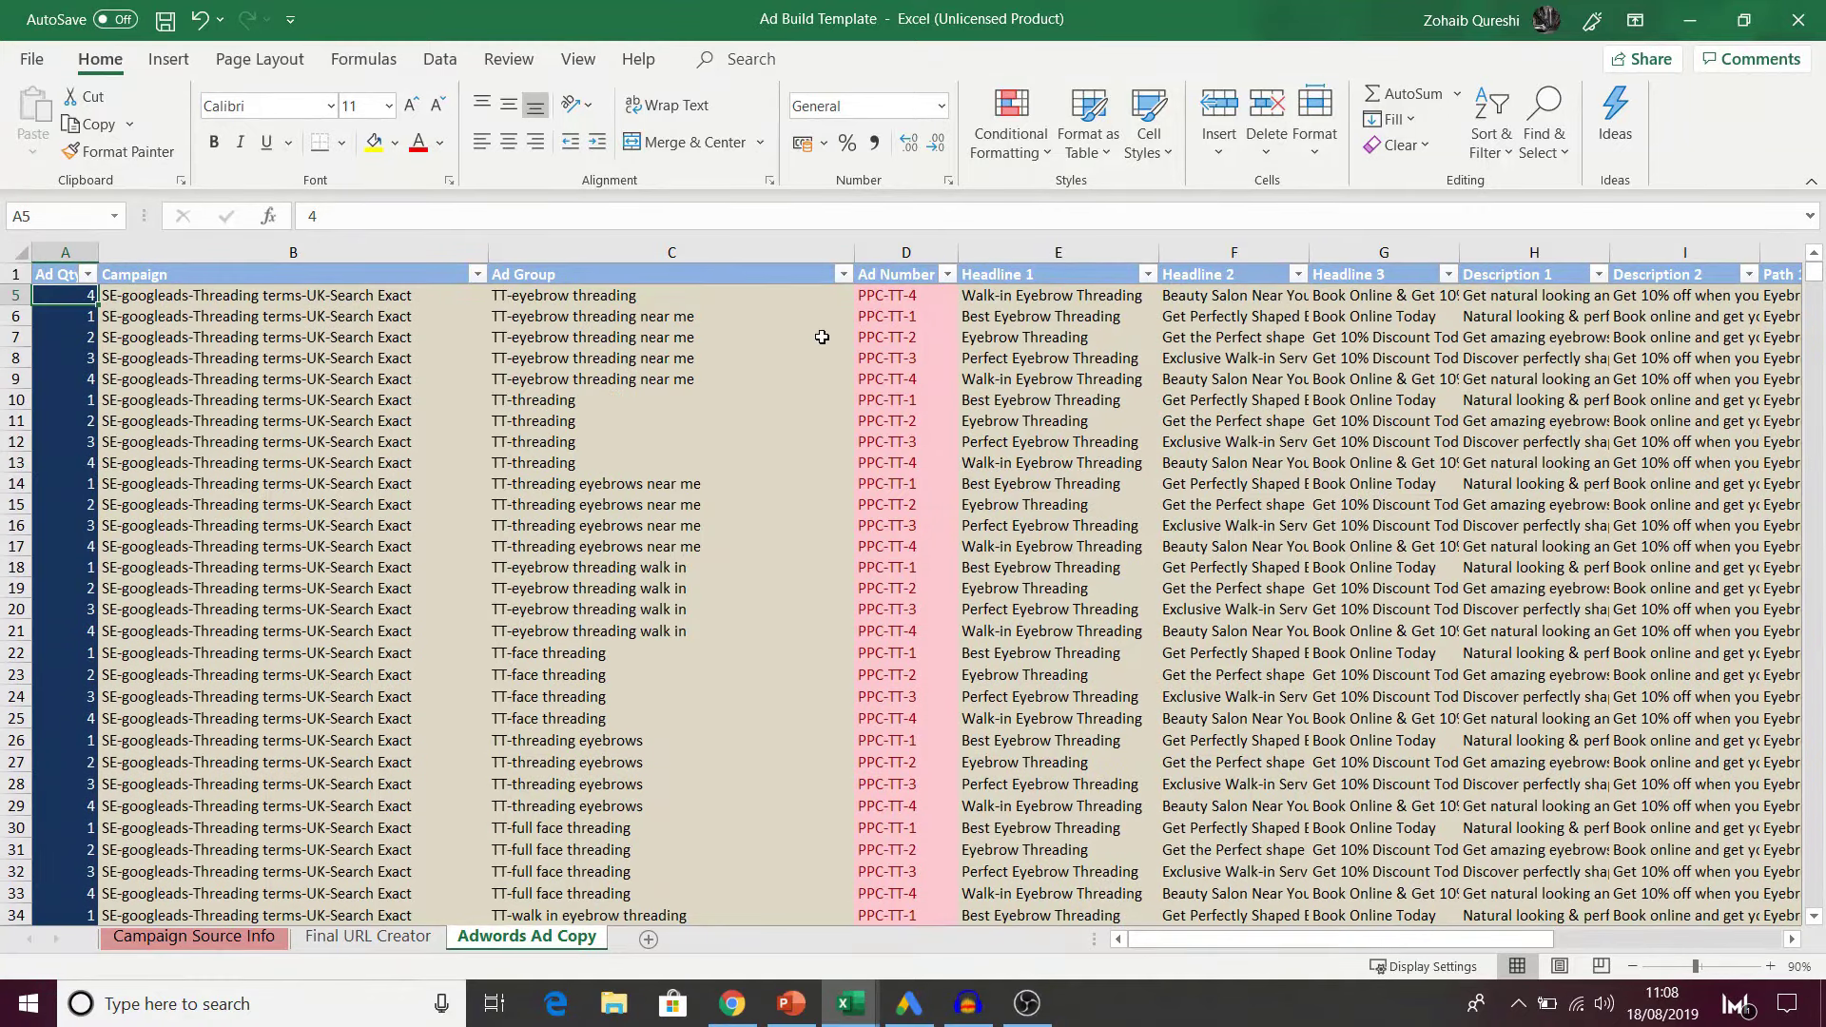
scroll(637, 328, down, 1)
scroll(625, 339, down, 1)
scroll(609, 380, up, 3)
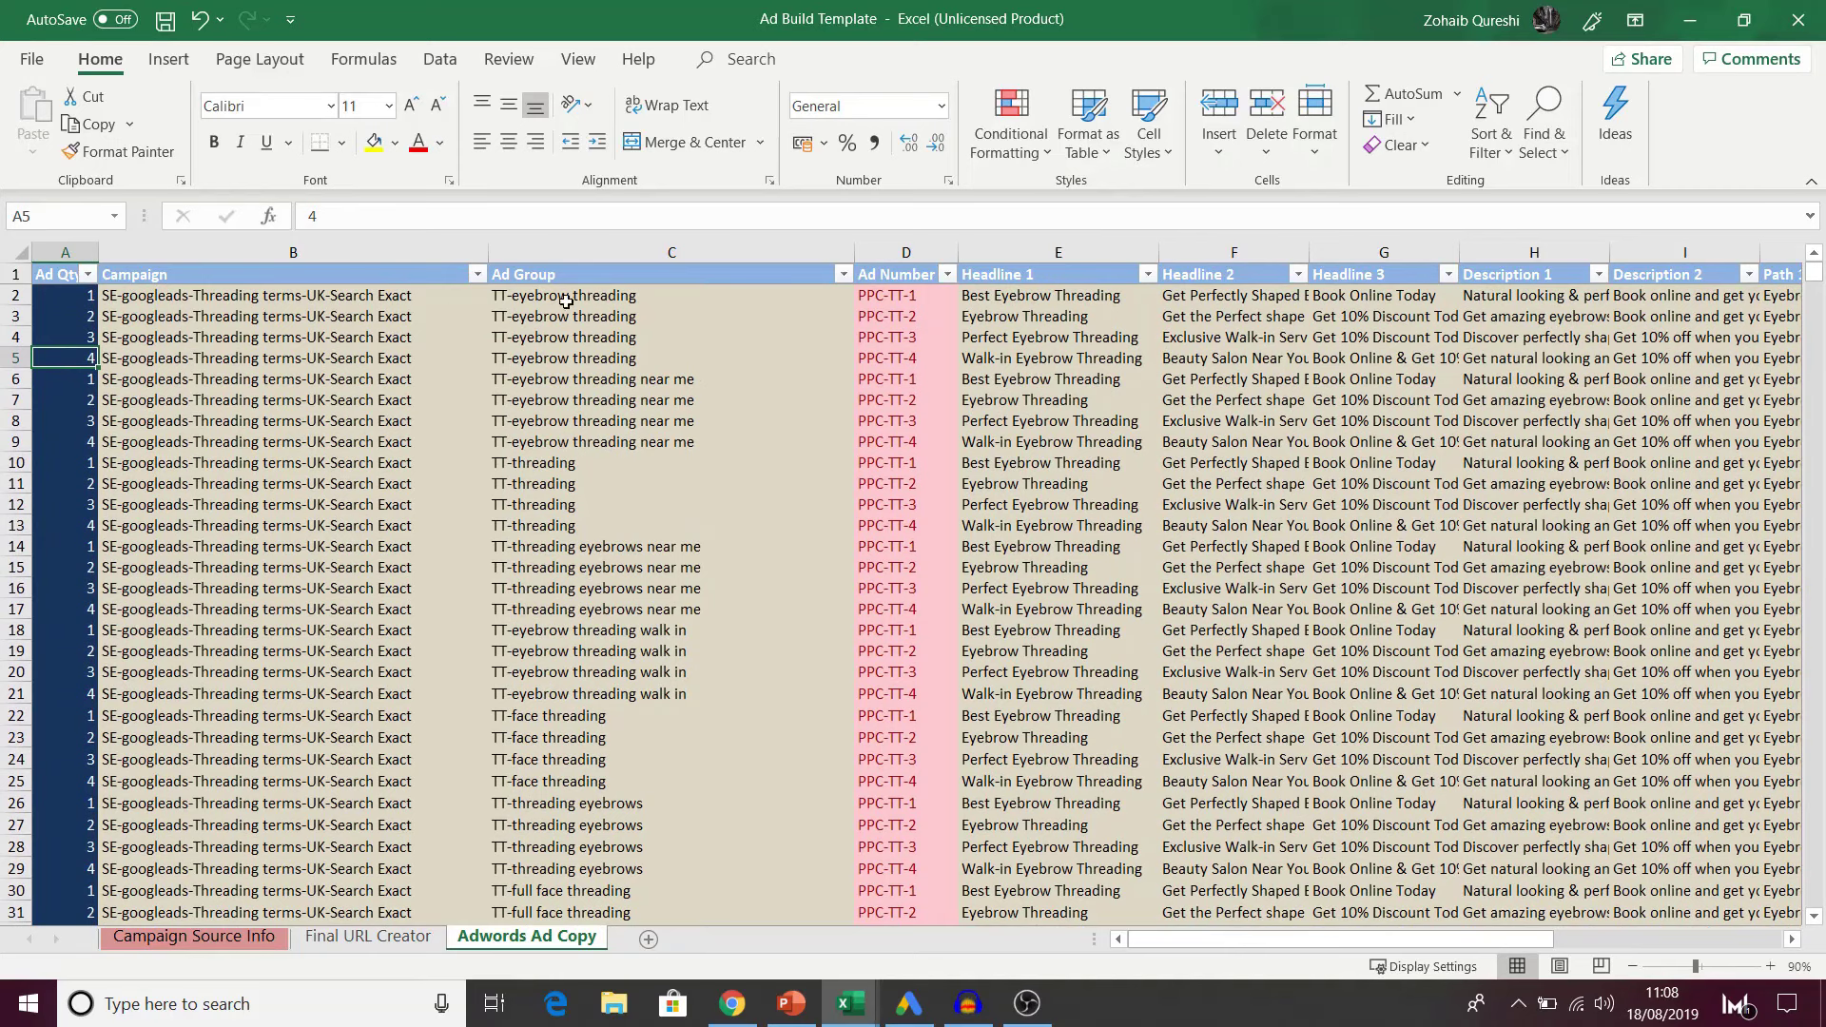
click(548, 295)
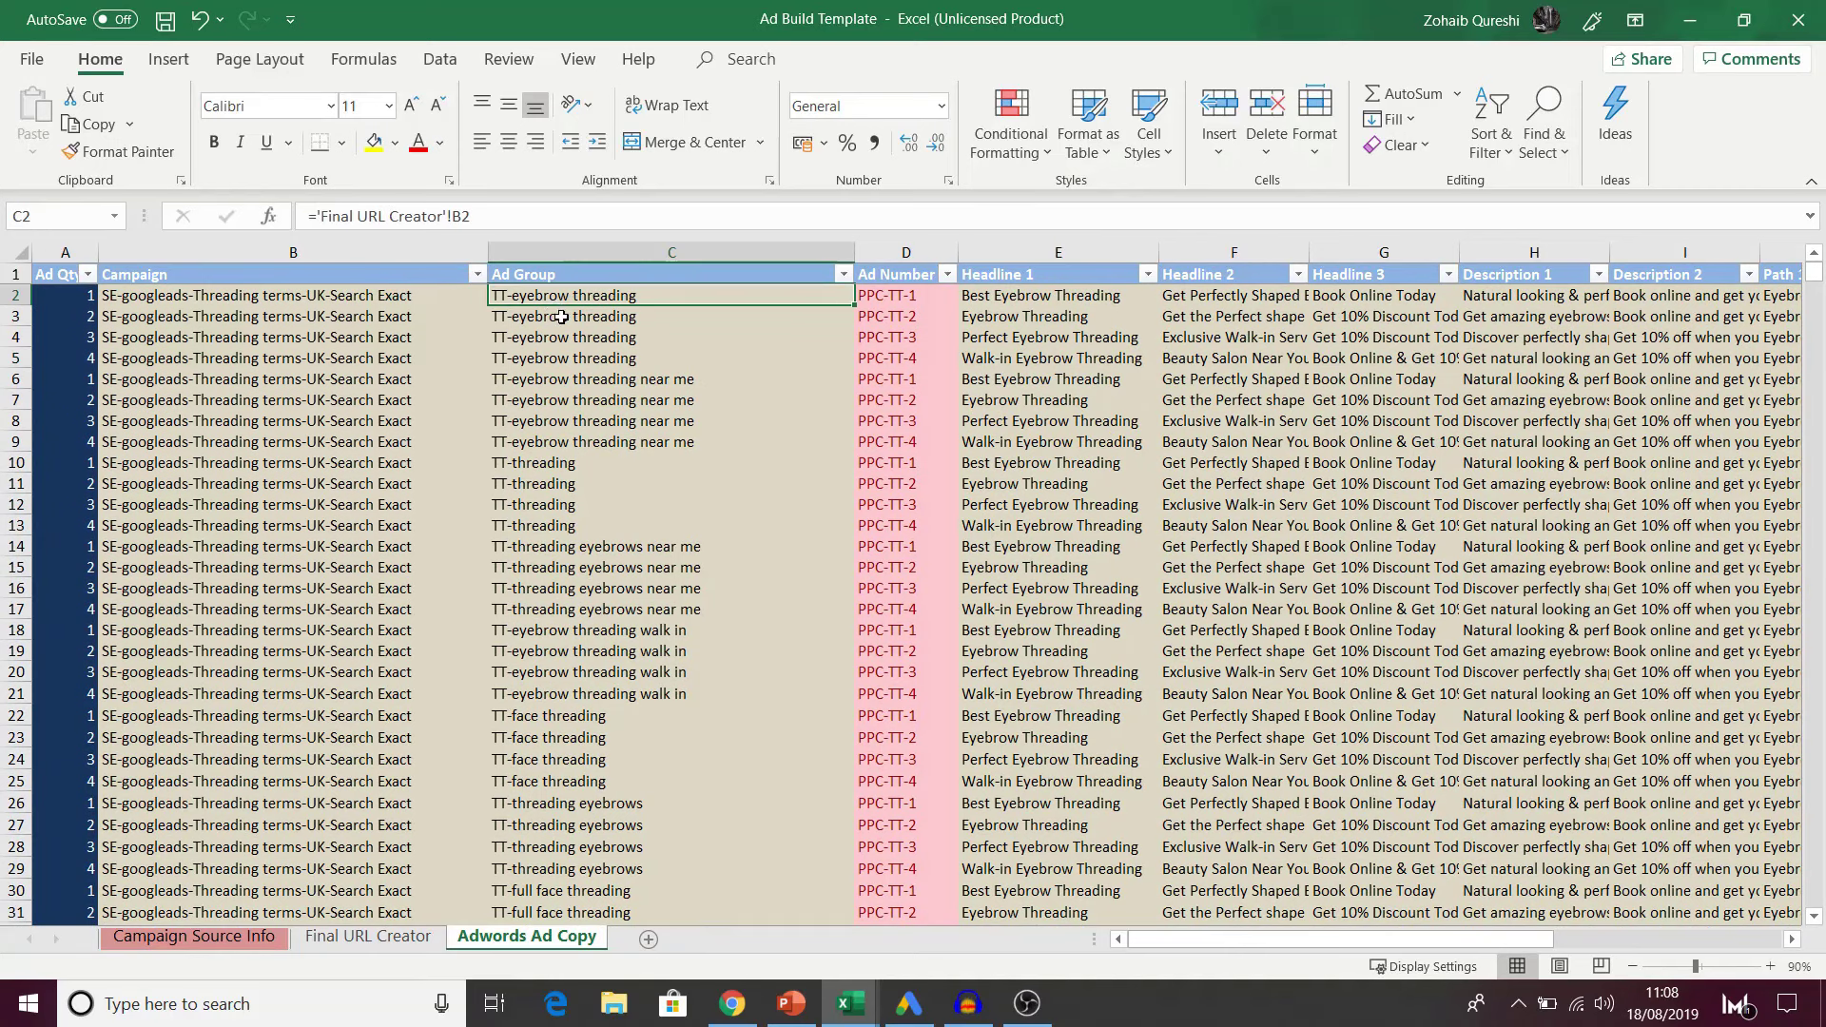
click(556, 317)
click(558, 337)
click(554, 355)
click(578, 298)
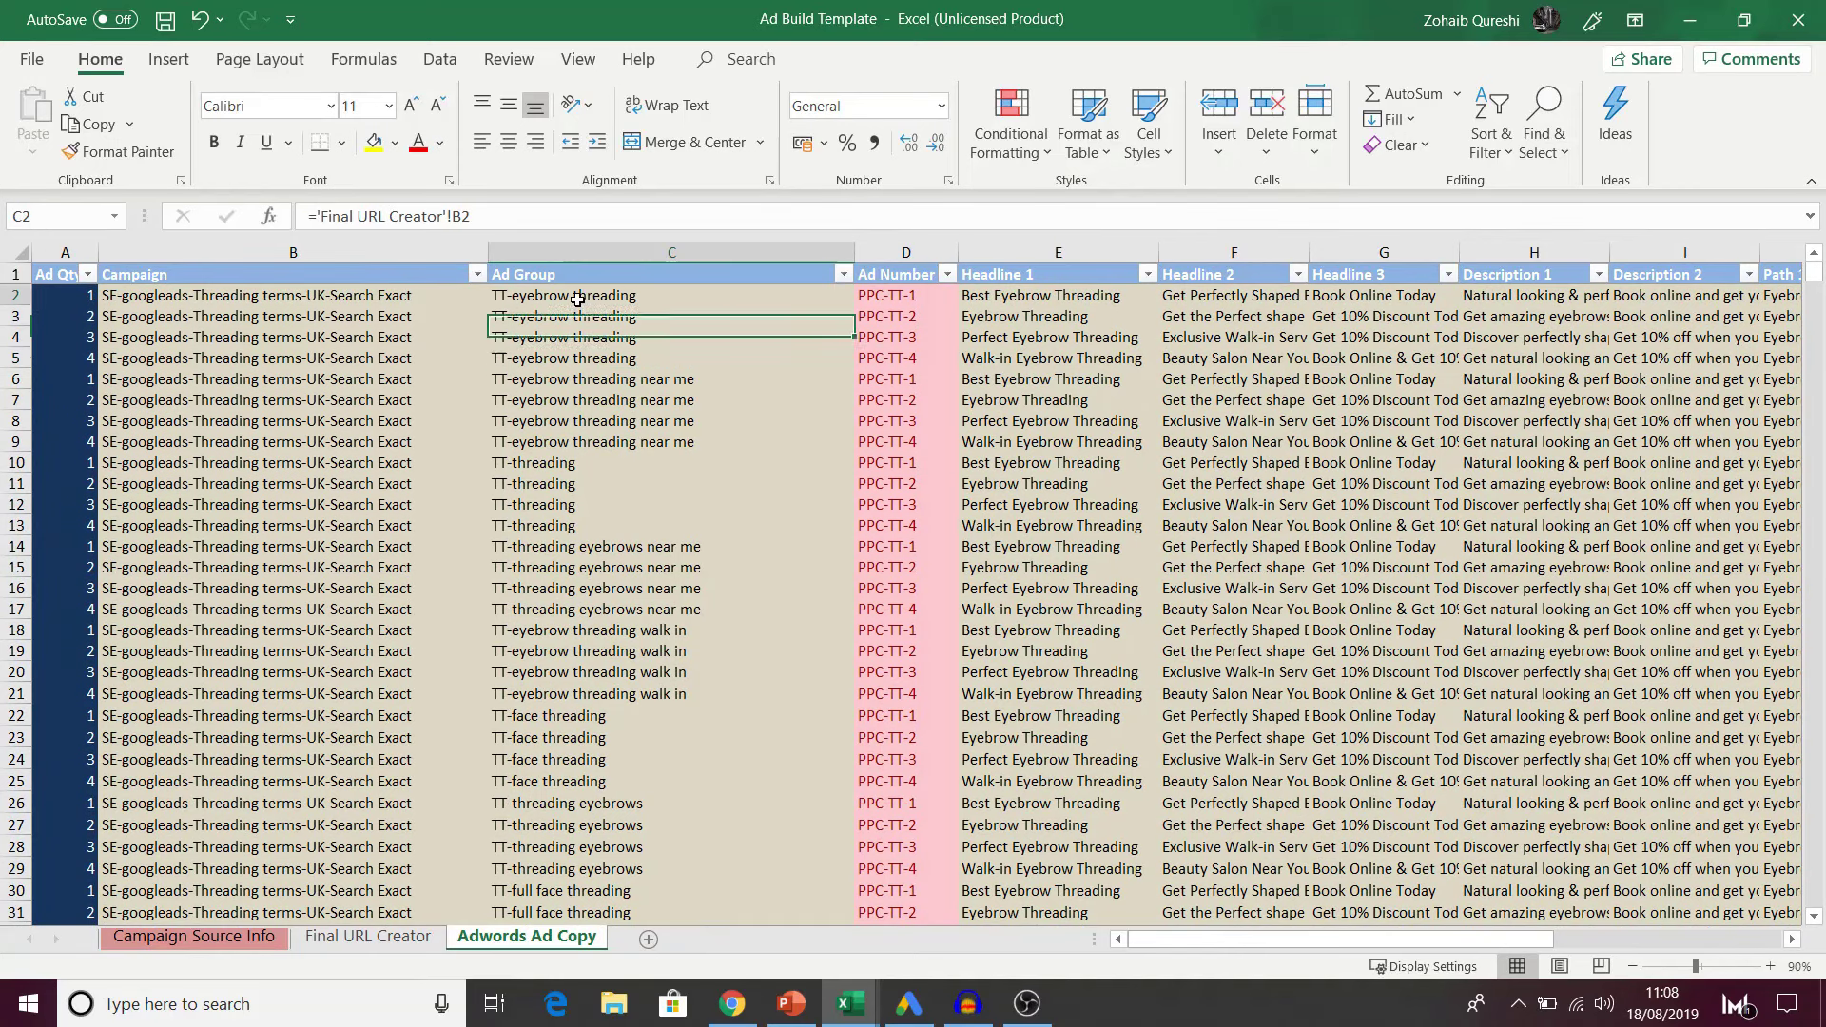
click(909, 298)
click(909, 321)
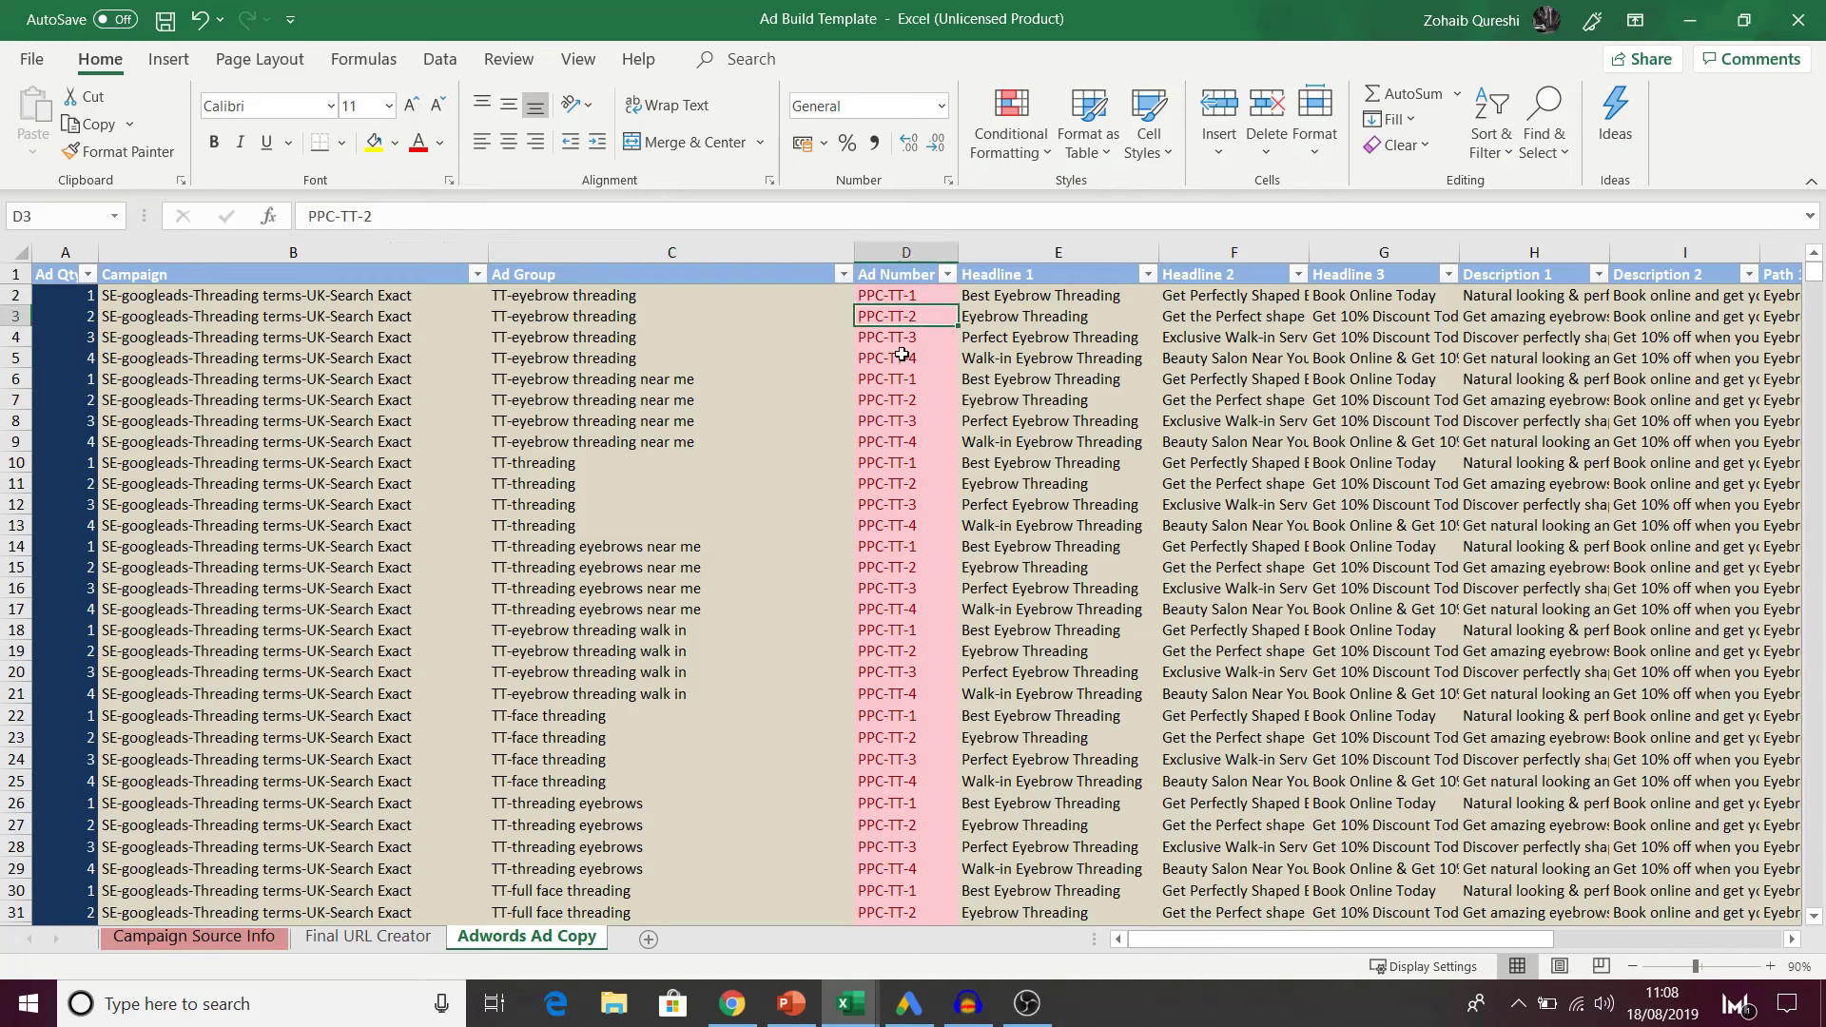
click(911, 339)
click(916, 363)
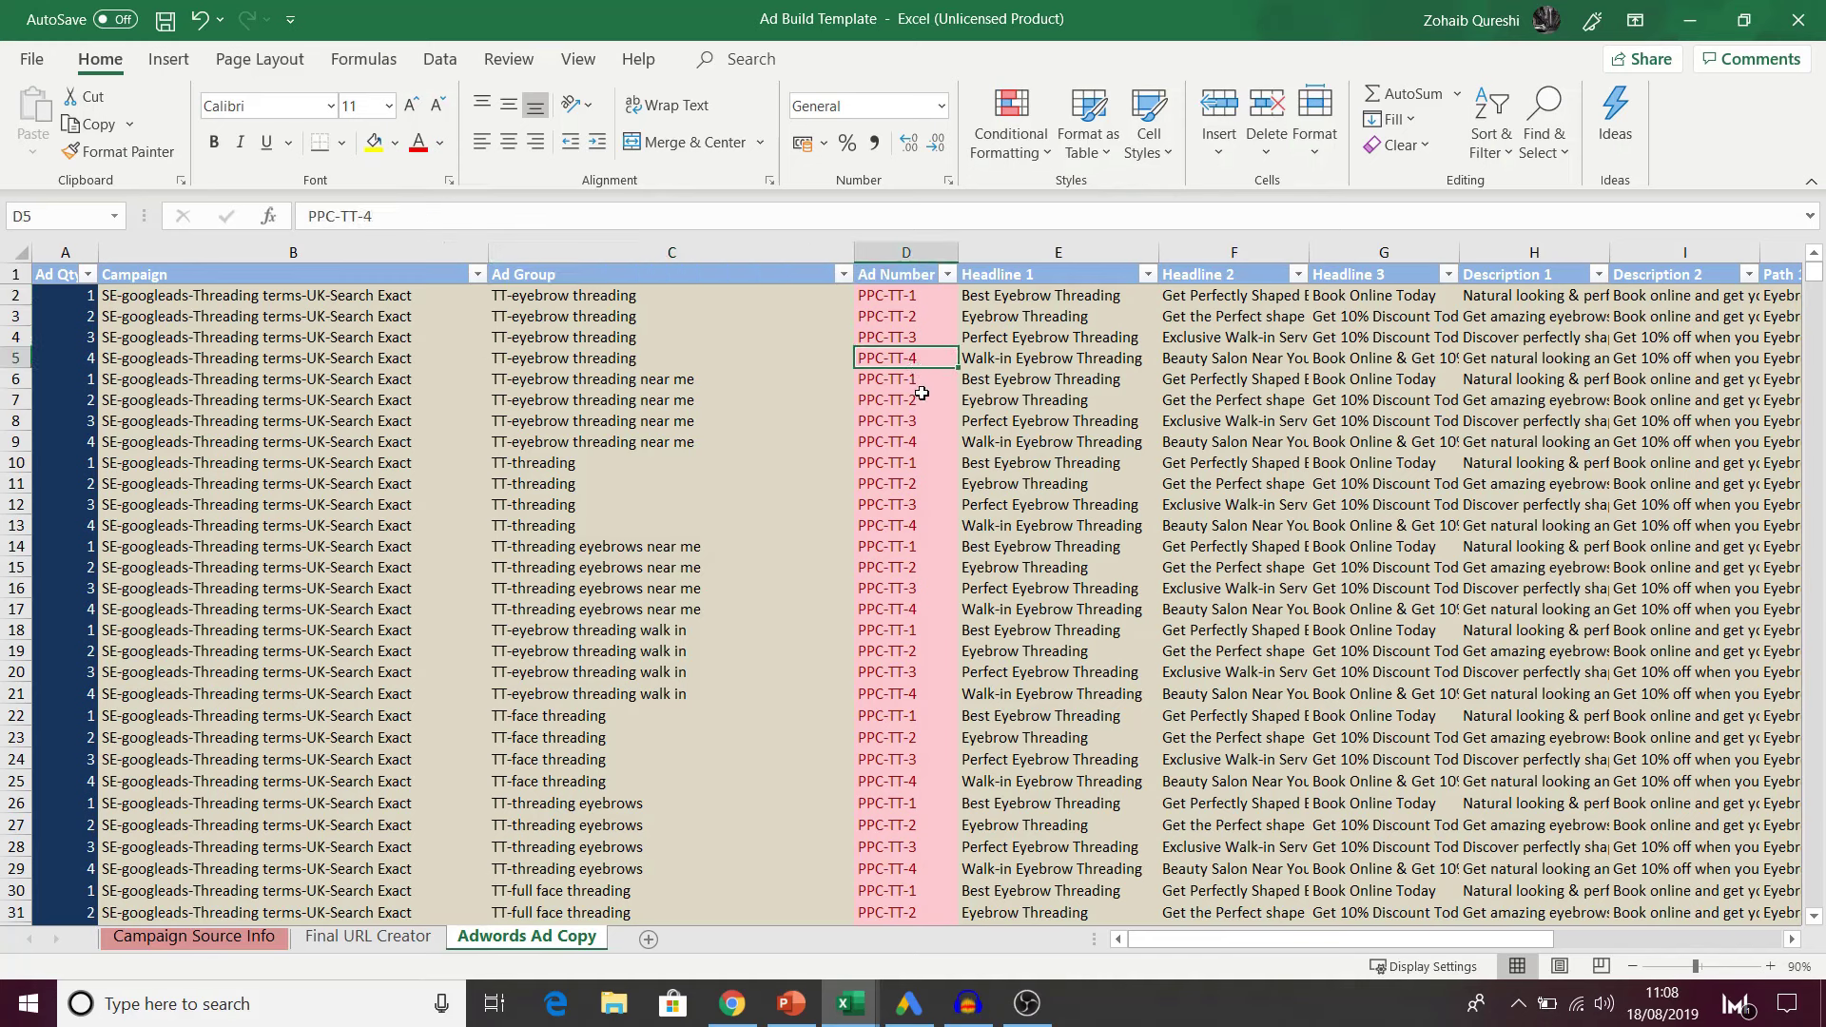
click(616, 384)
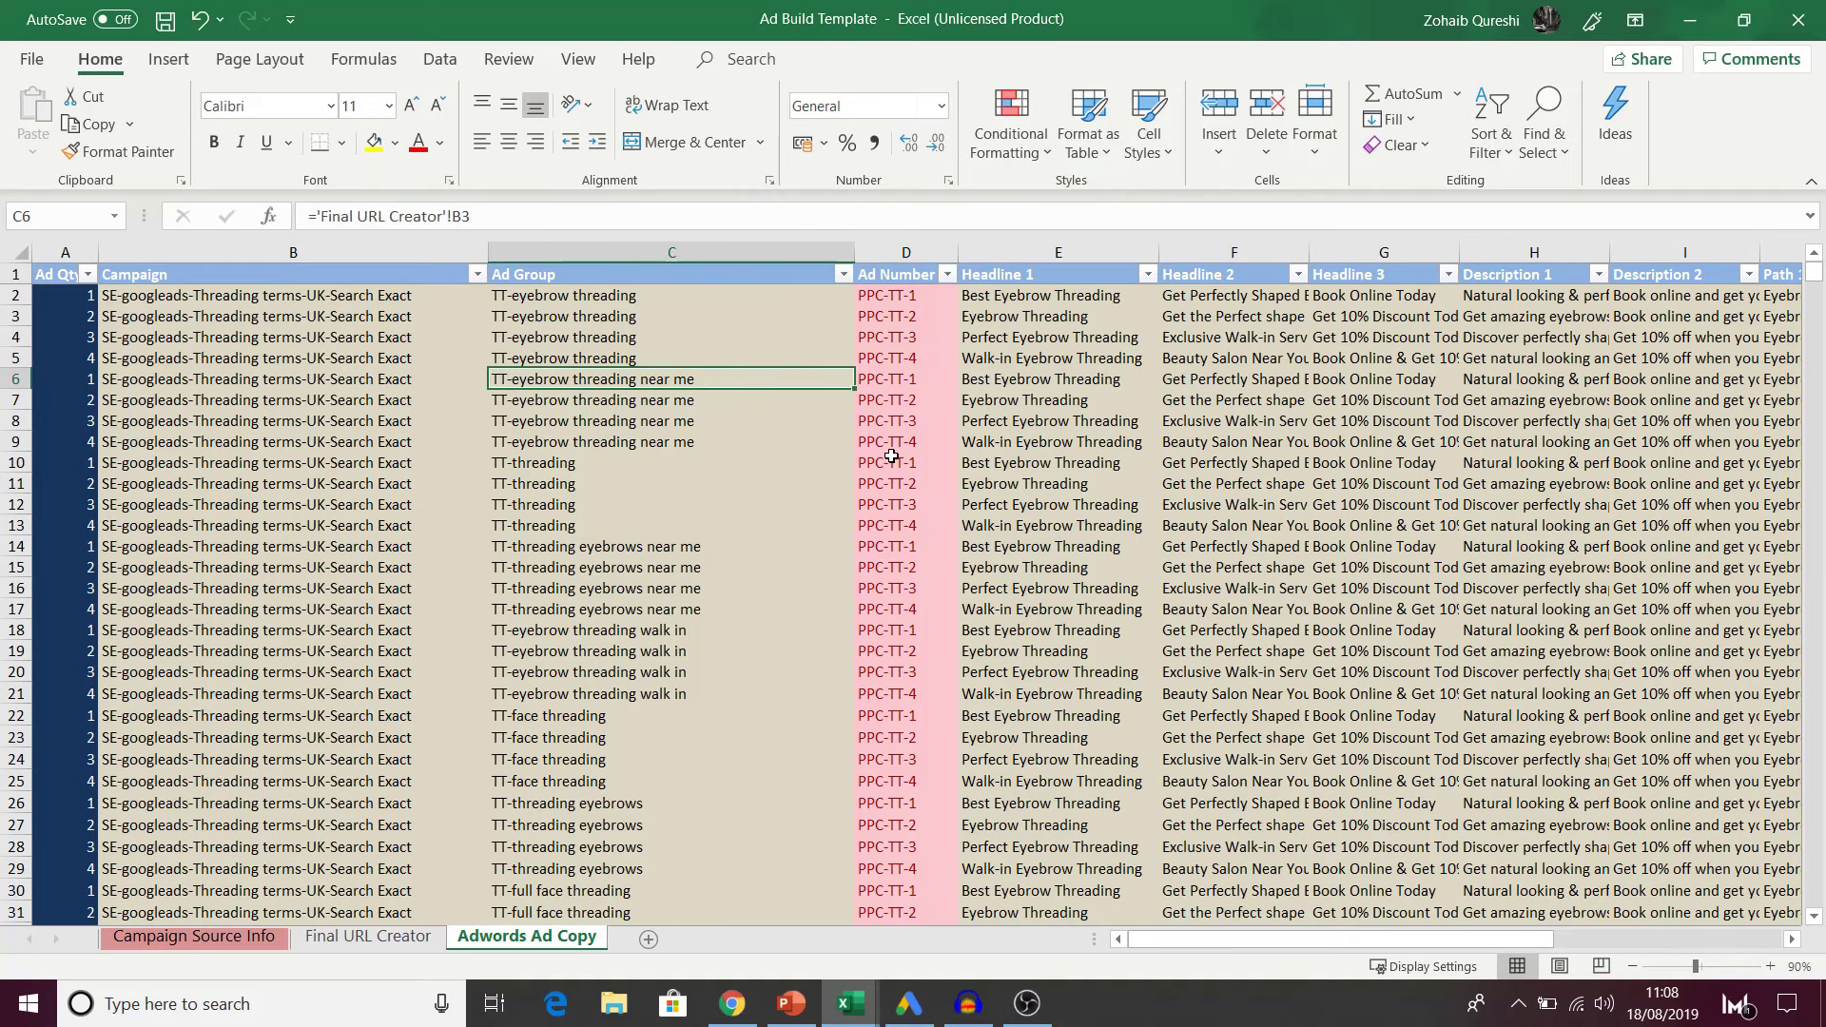
Step: Delete the contents of D44:L48 to remove the surplus PPC-TT-4 ad below the last ad group
scroll(918, 605, down, 8)
scroll(918, 605, down, 3)
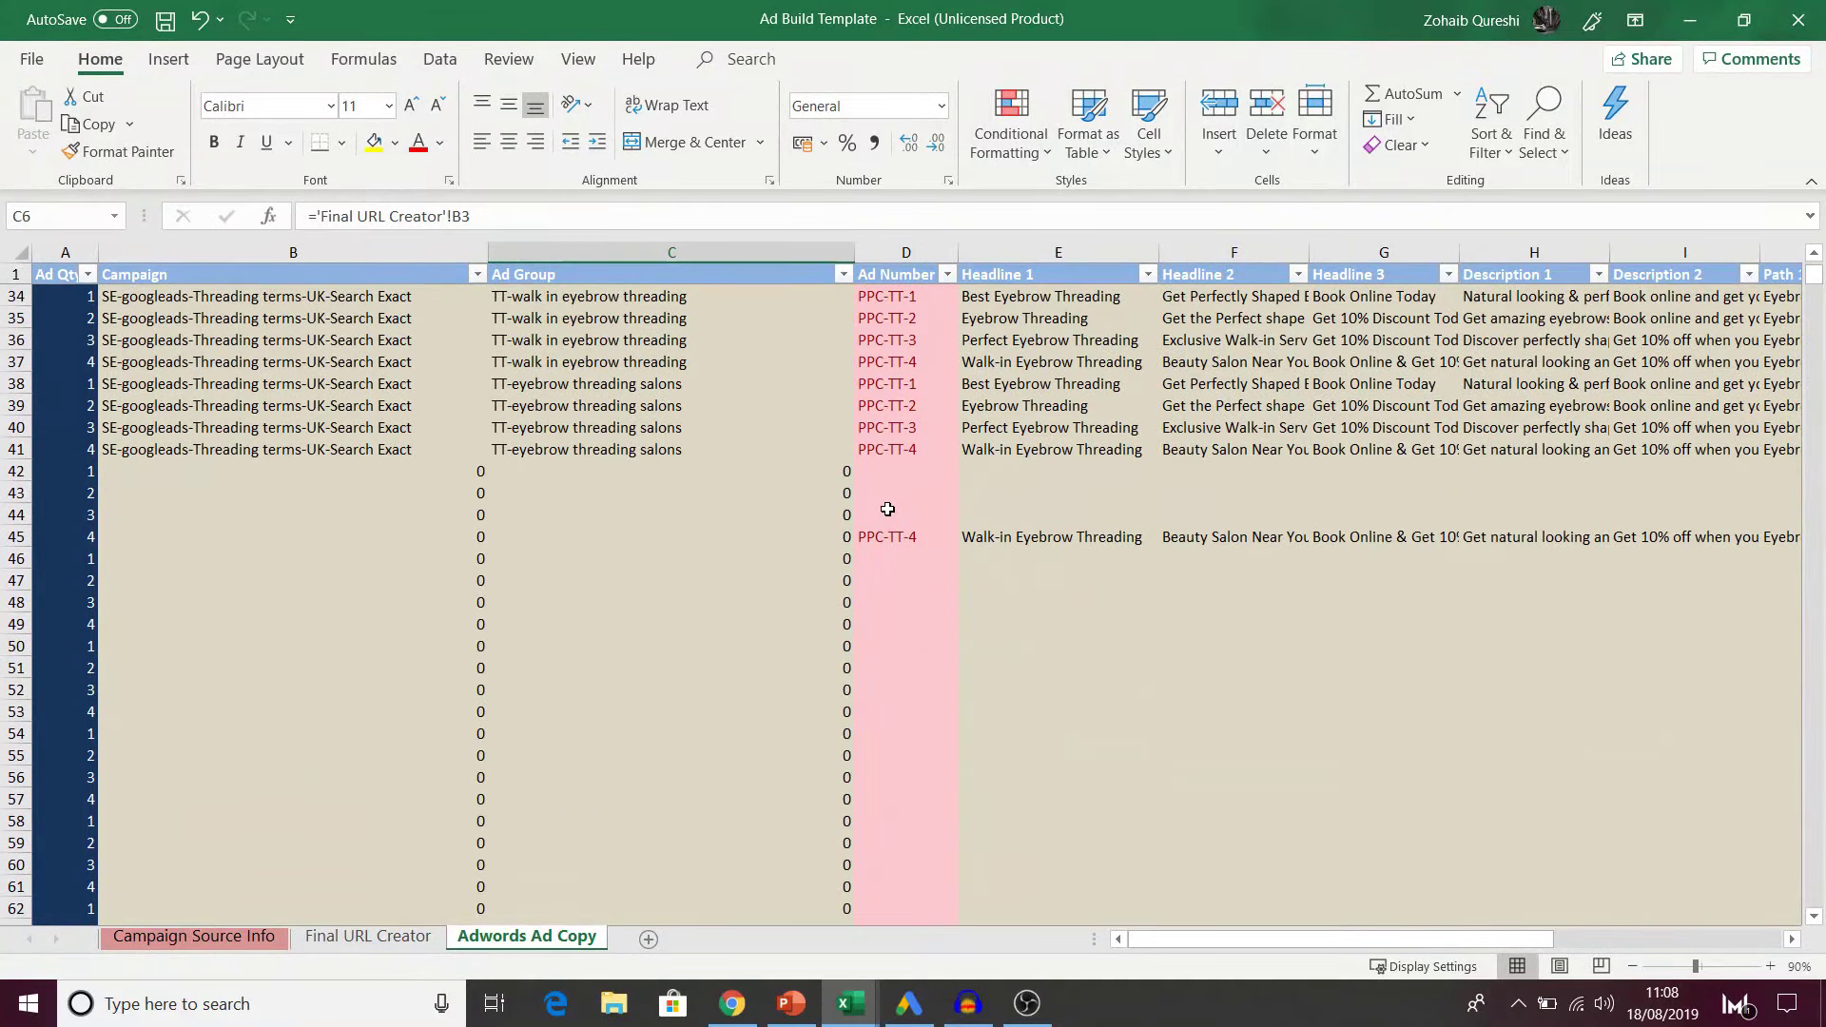
drag(889, 513, 902, 605)
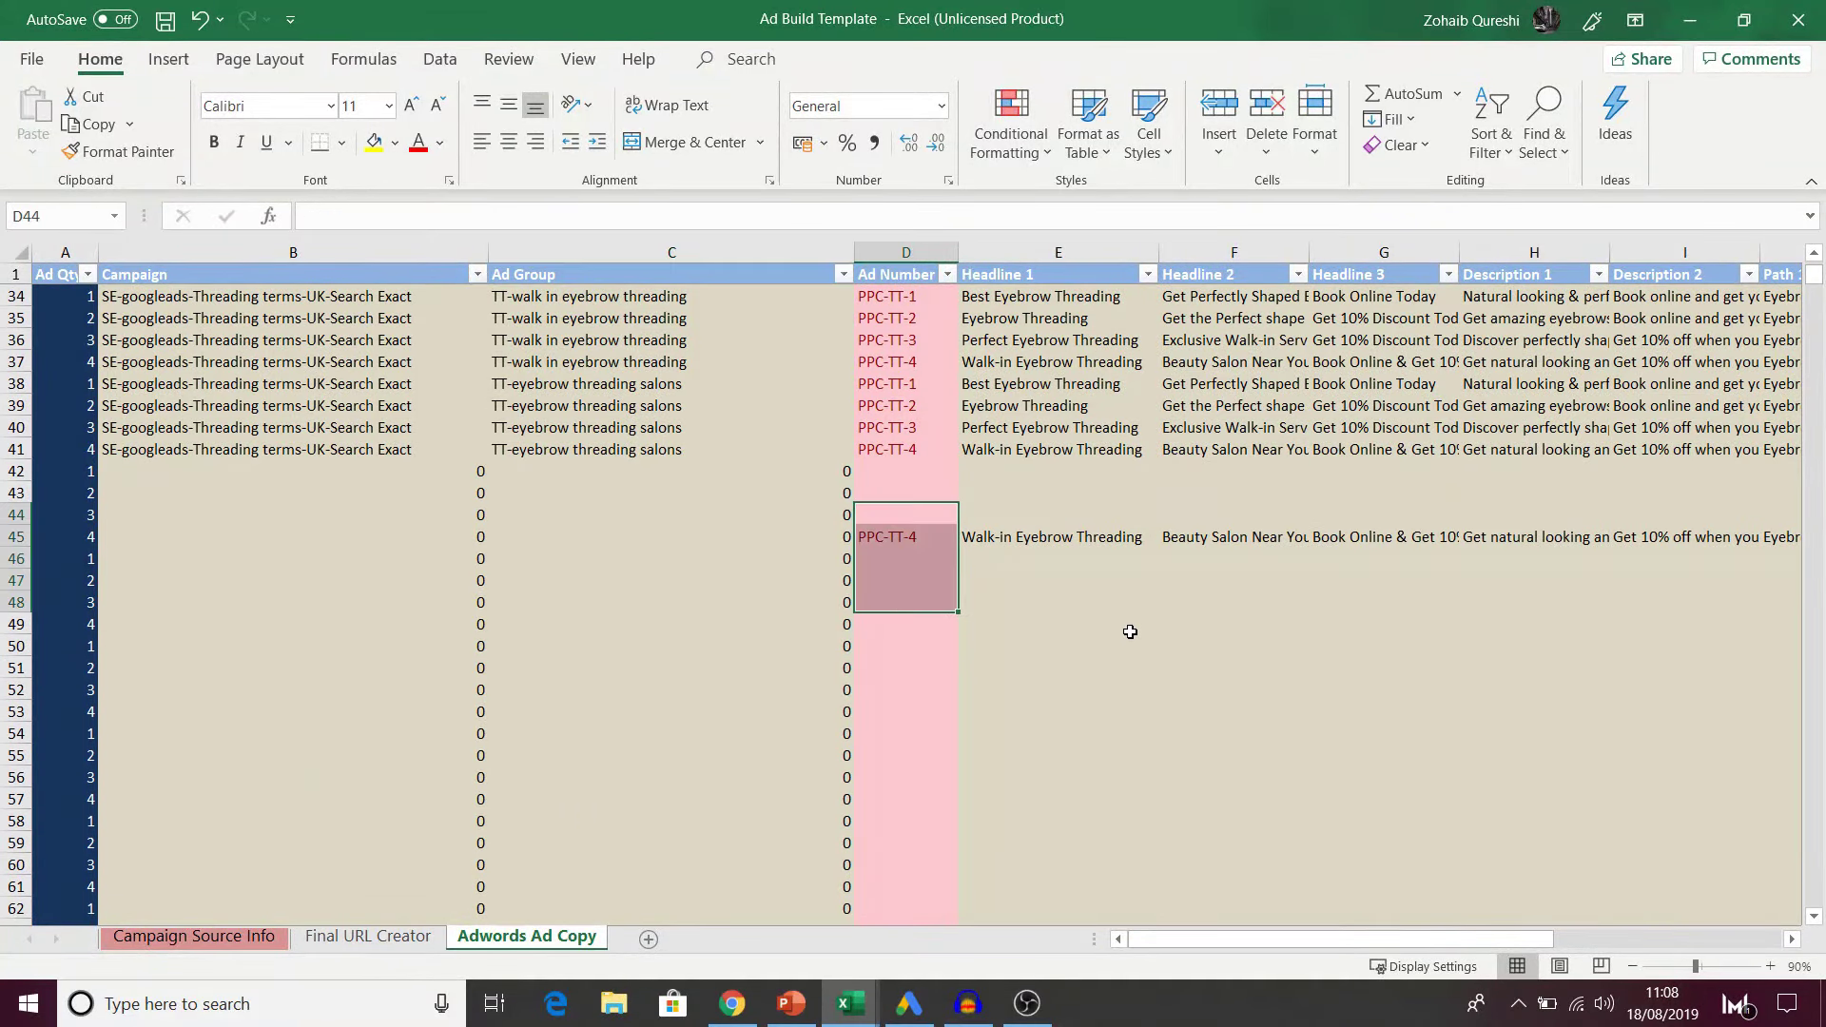
key(ctrl+shift+Right)
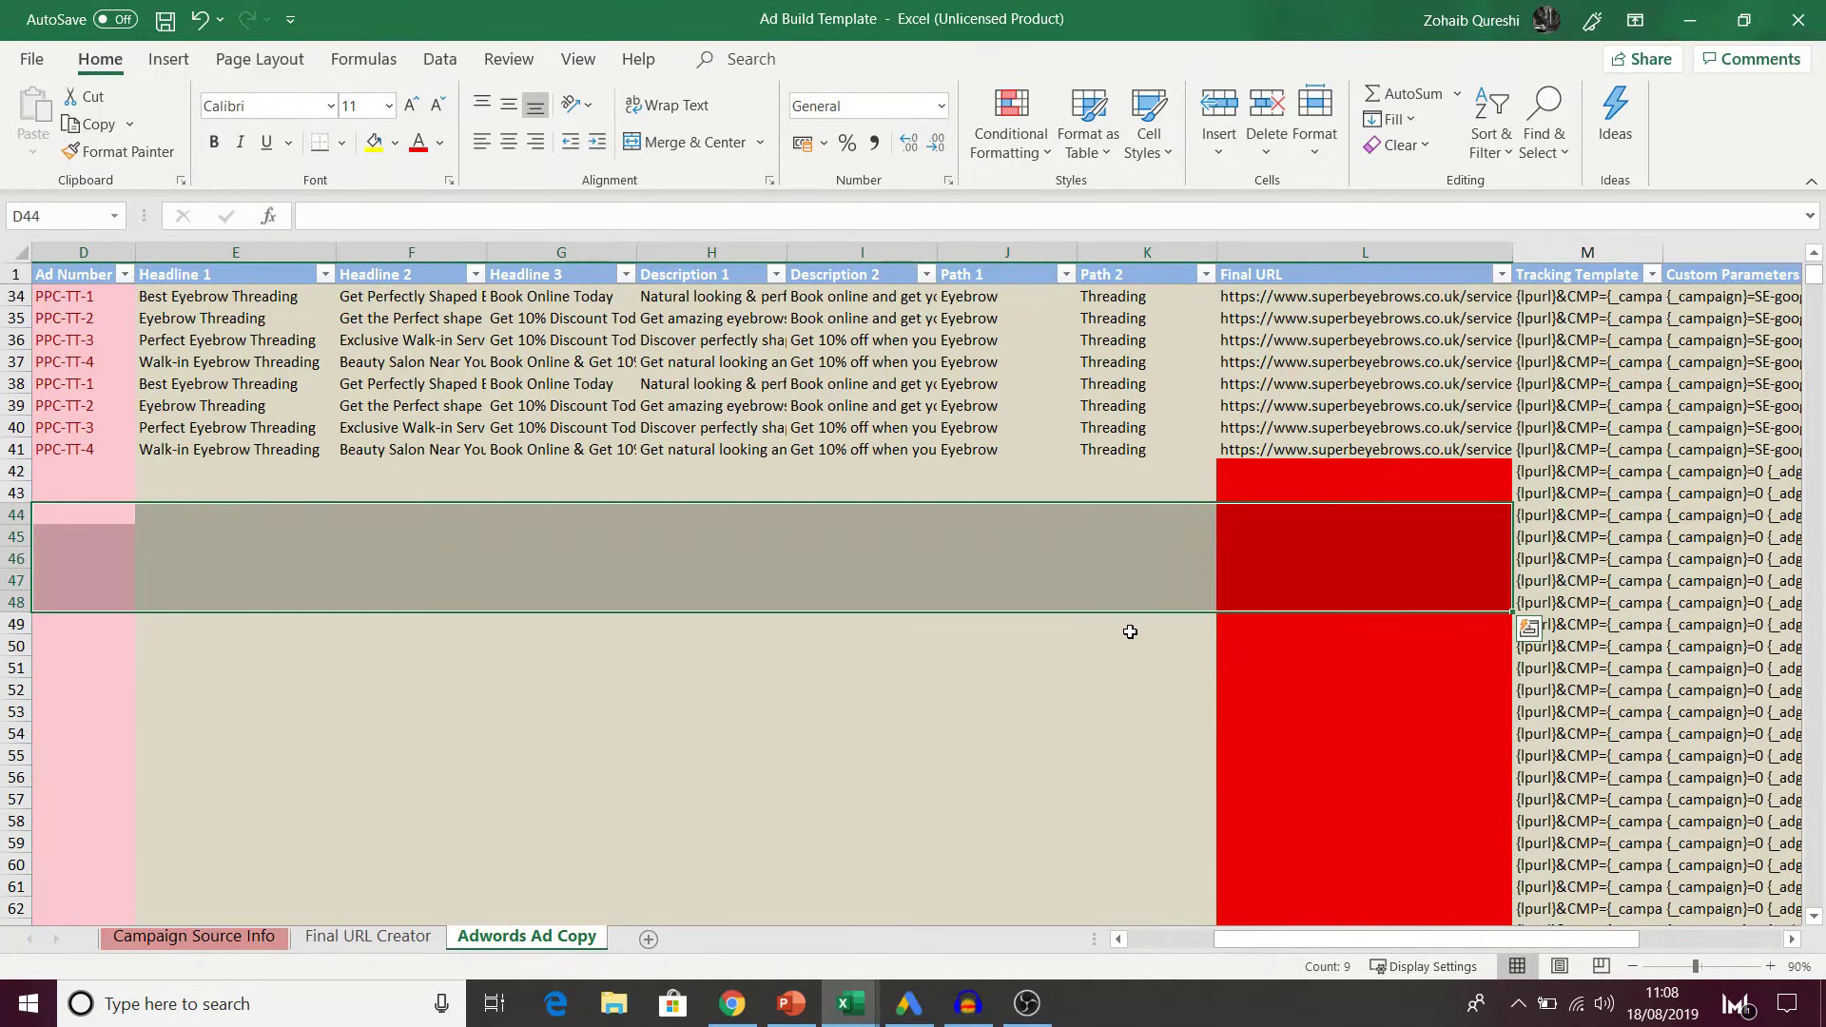
key(Home)
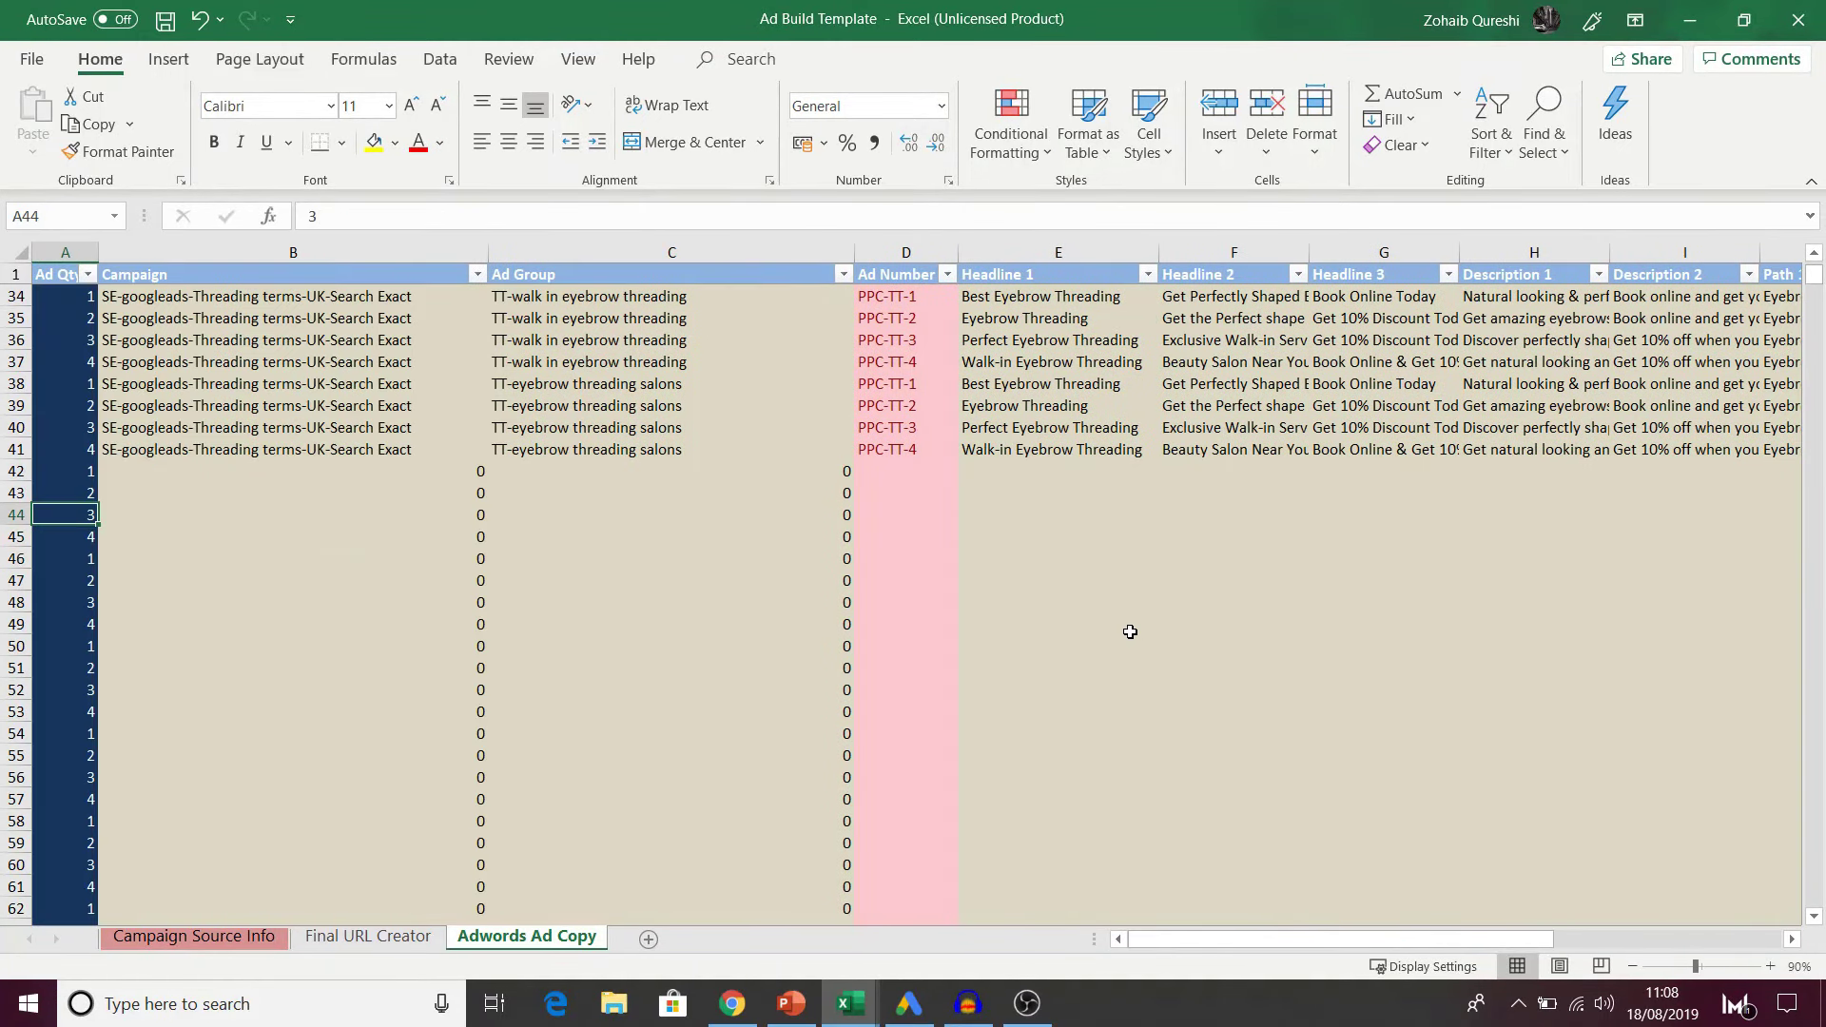
Step: Copy the completed ad table B1:N41, from Campaign to Custom Parameters including the headers
scroll(433, 575, up, 11)
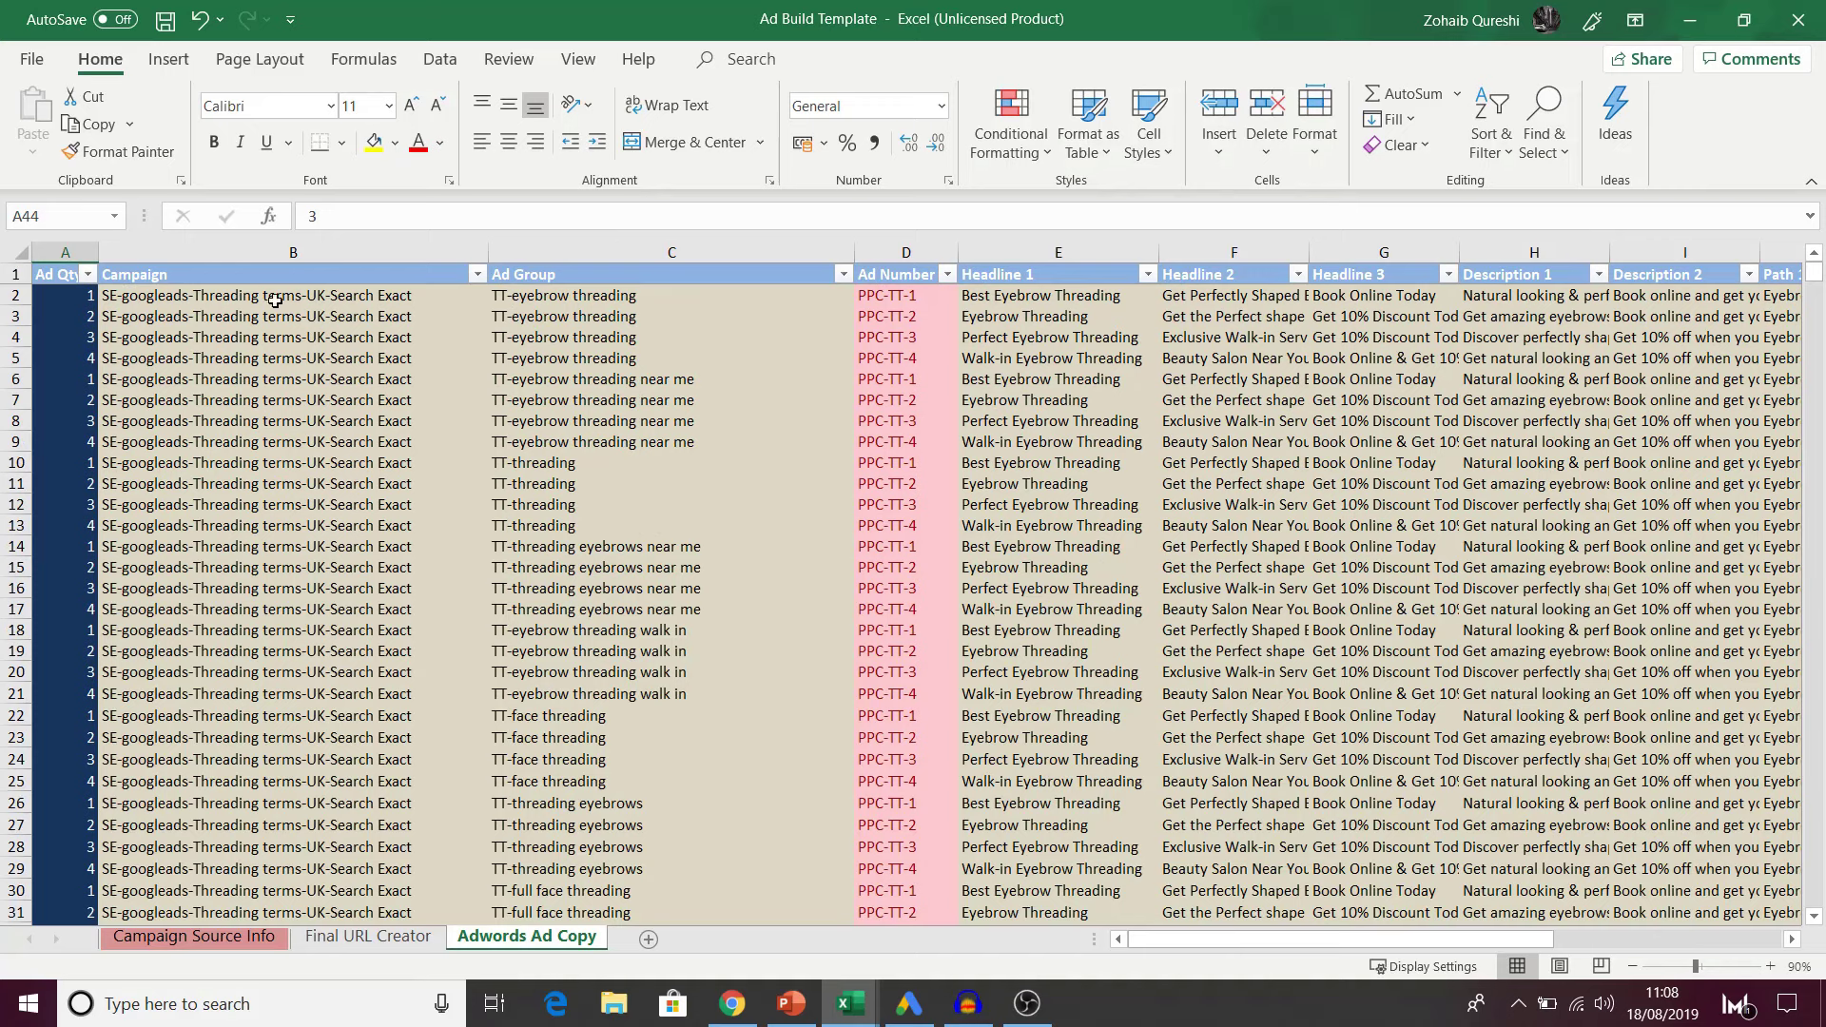
drag(259, 271, 480, 755)
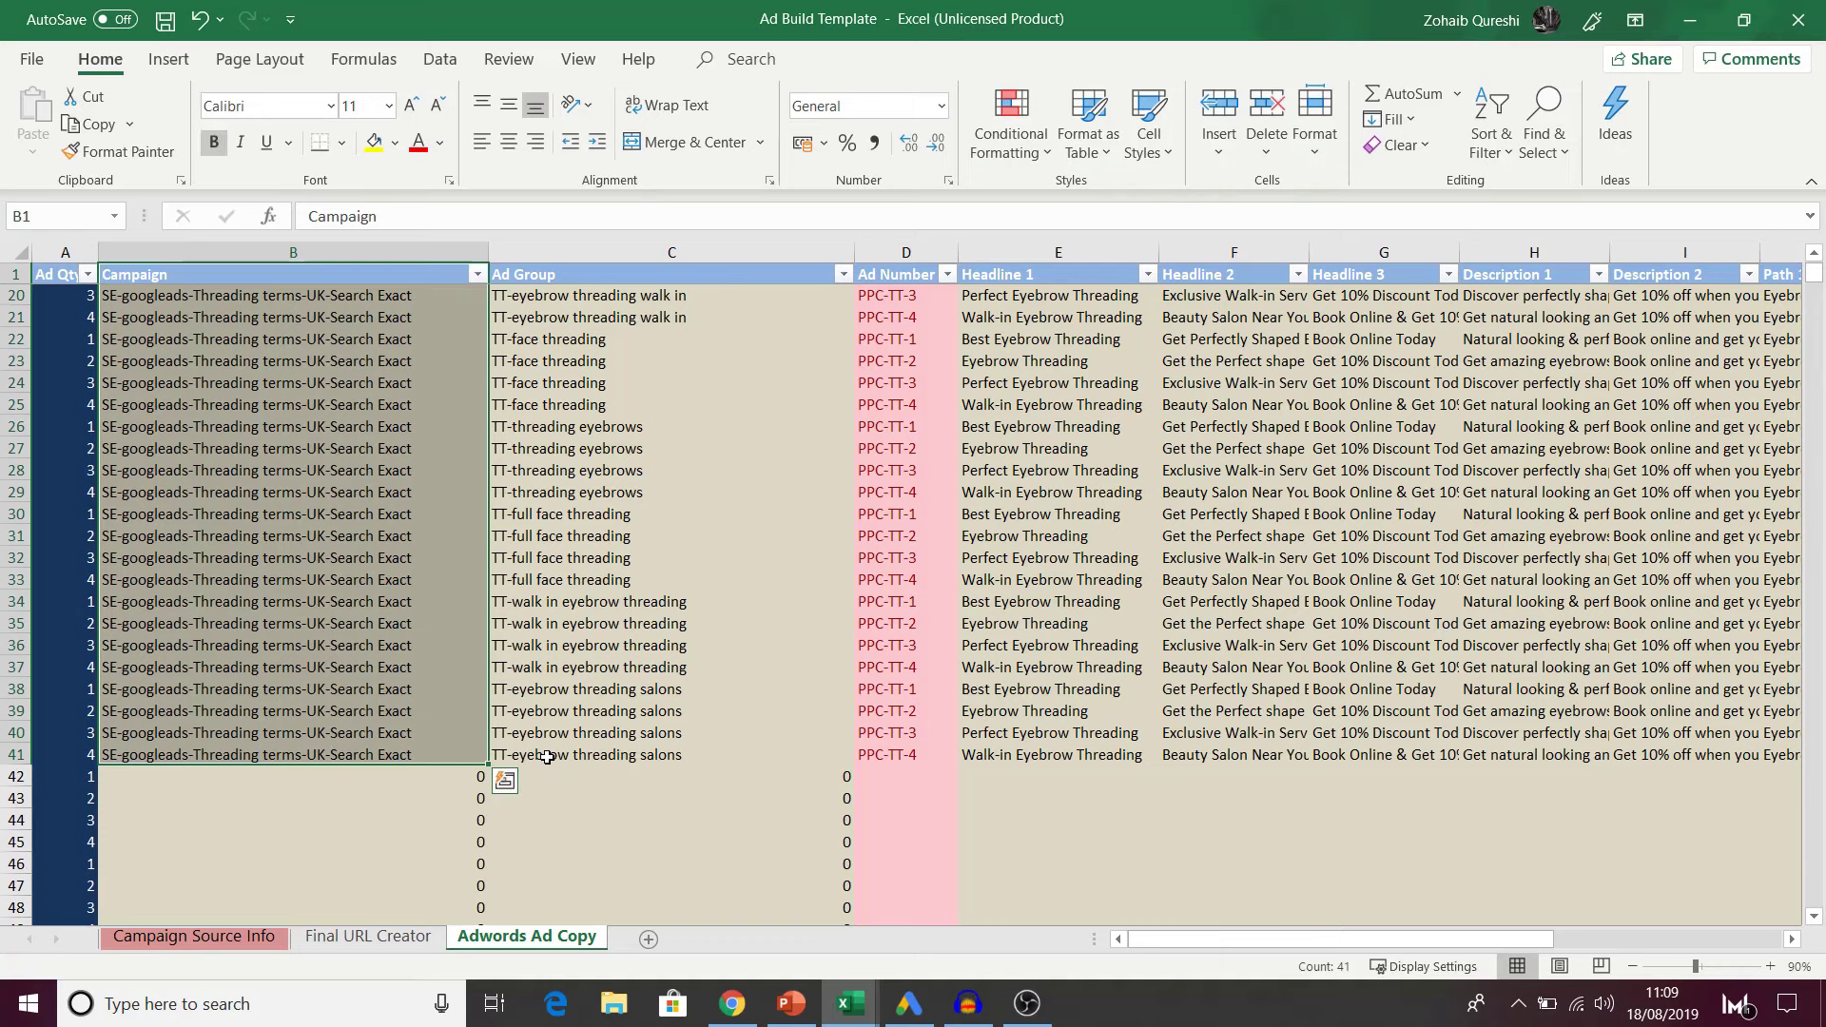
key(ctrl+shift+Right)
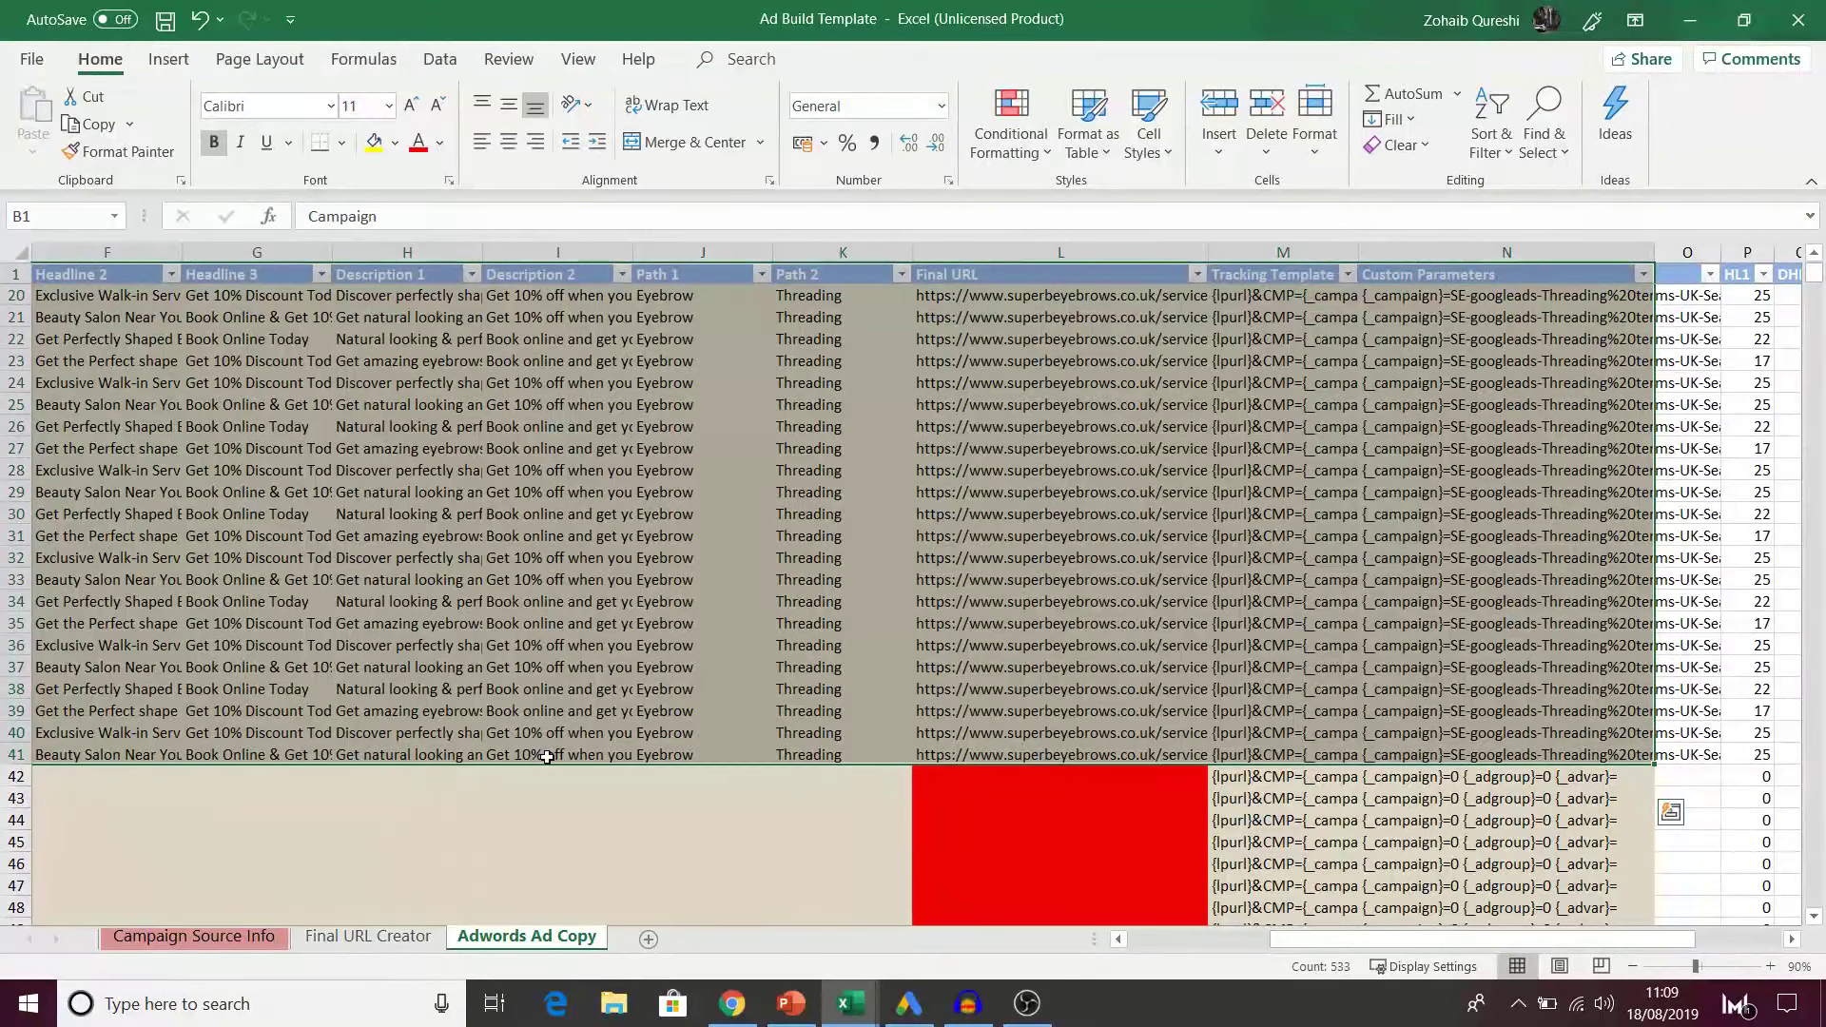
key(ctrl+c)
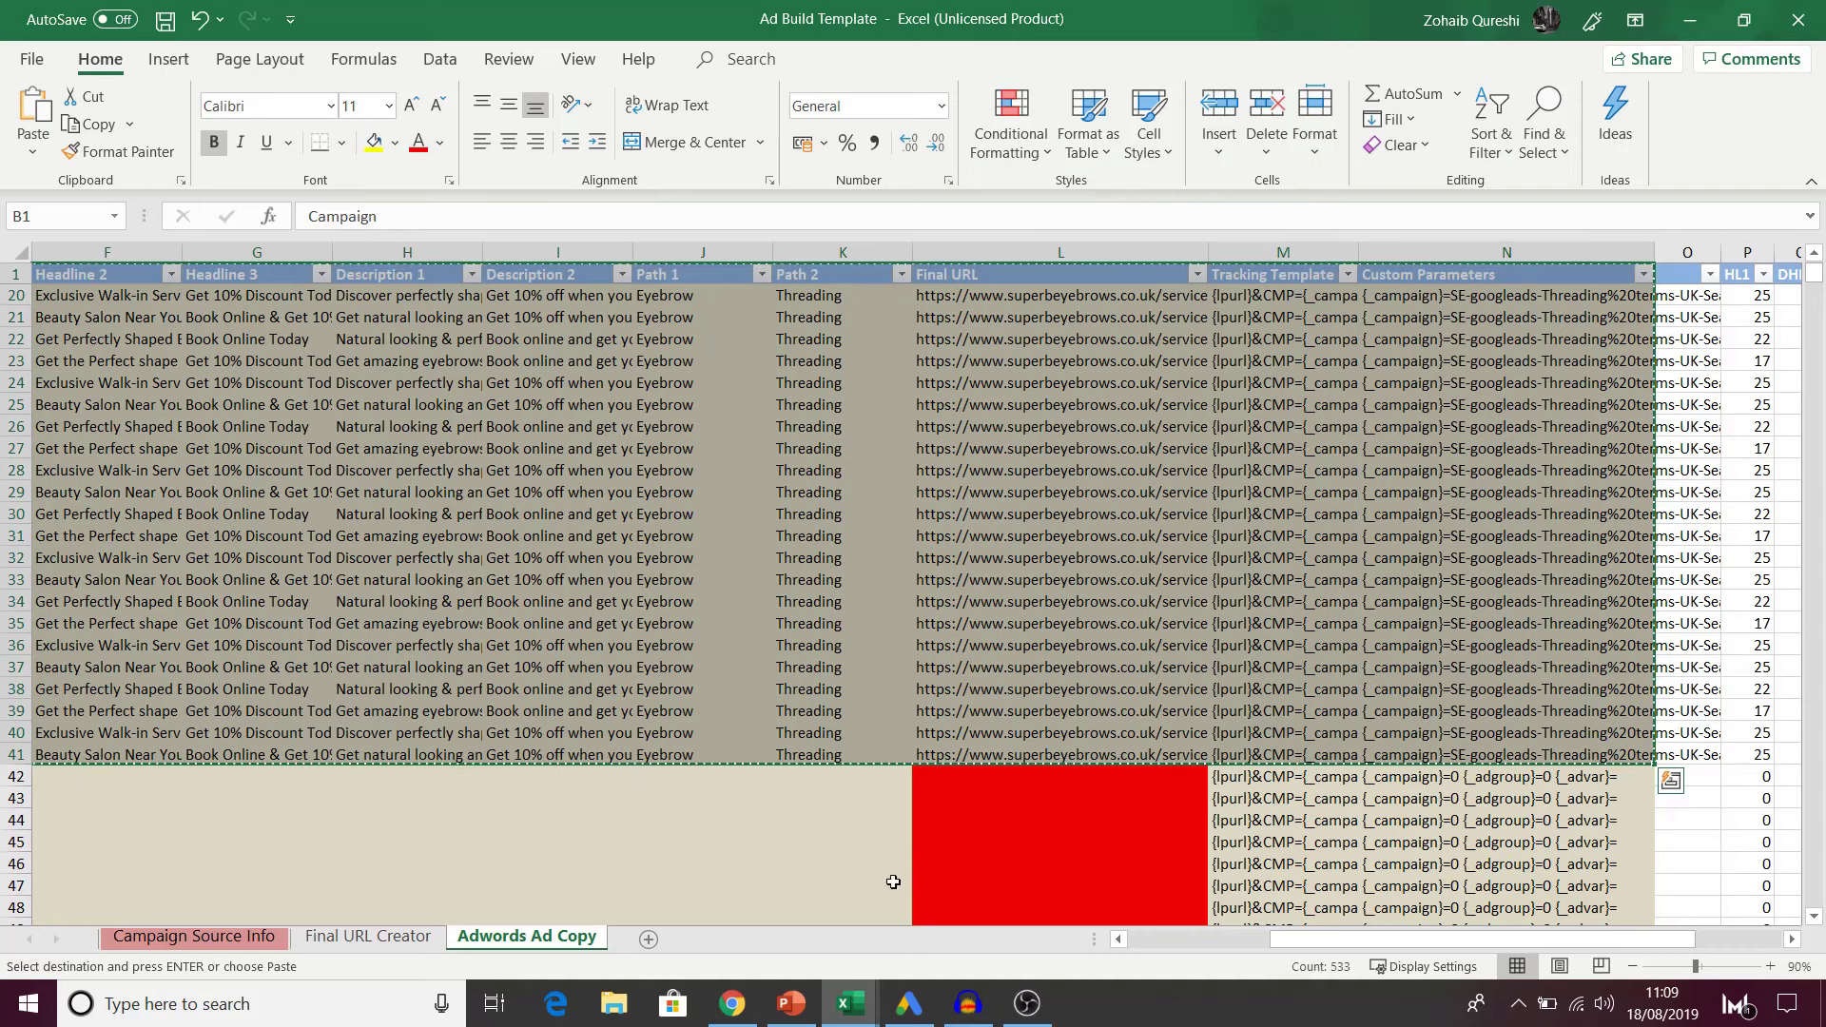
Step: Switch to Google Ads Editor and open the expanded text ads for the whole account
click(908, 1003)
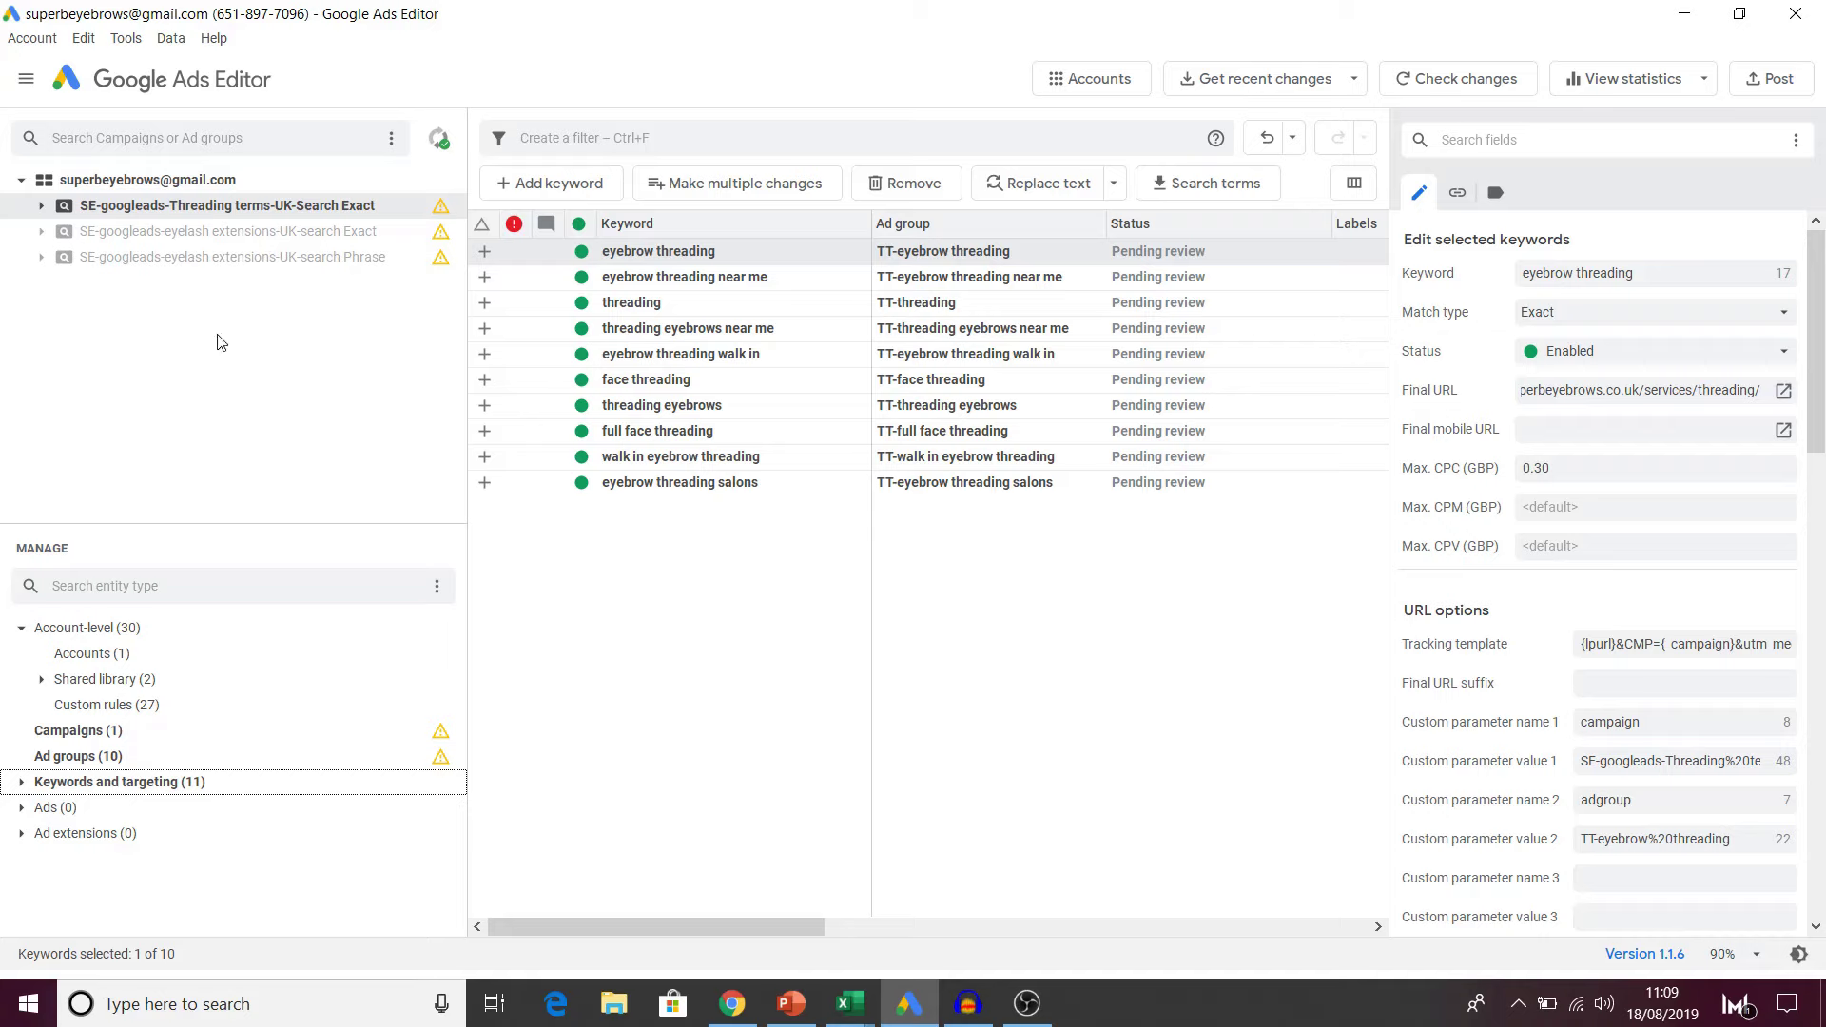
click(169, 187)
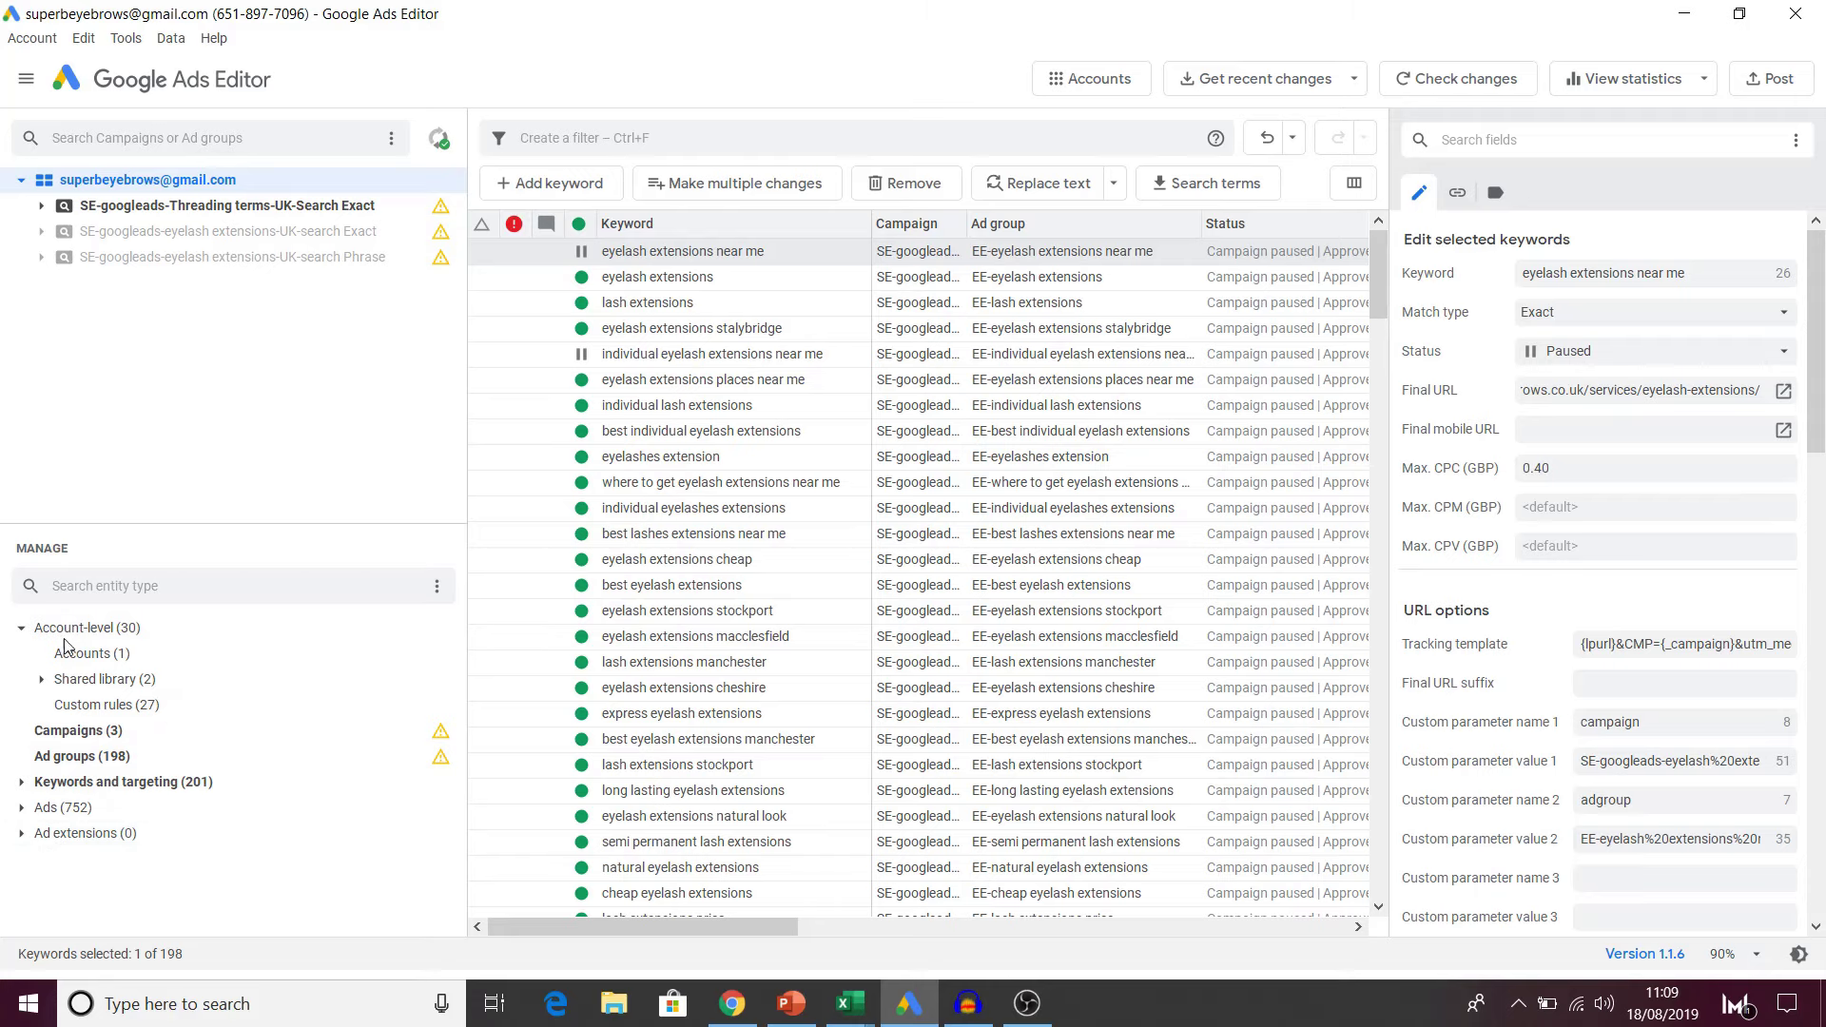
click(22, 807)
click(104, 859)
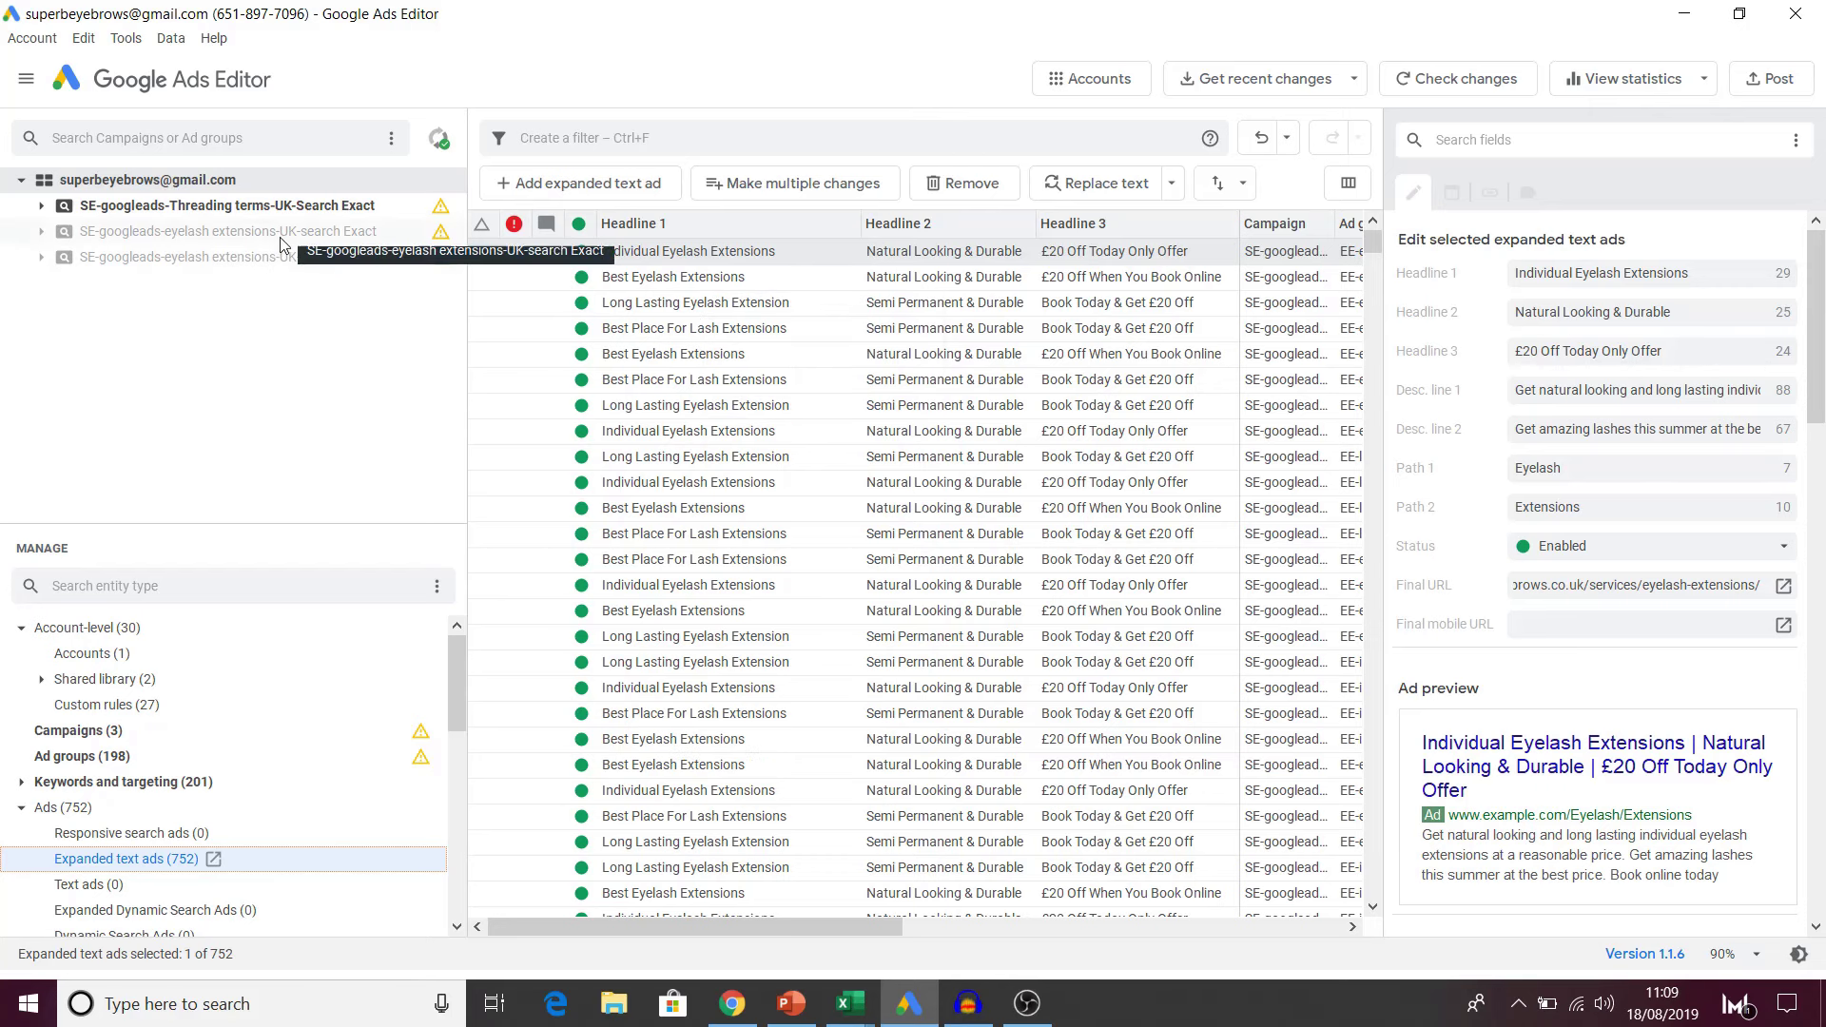
Step: Look at the expanded text ads of the eyelash extensions Phrase and Threading terms Exact campaigns, and reselect the whole account
click(253, 257)
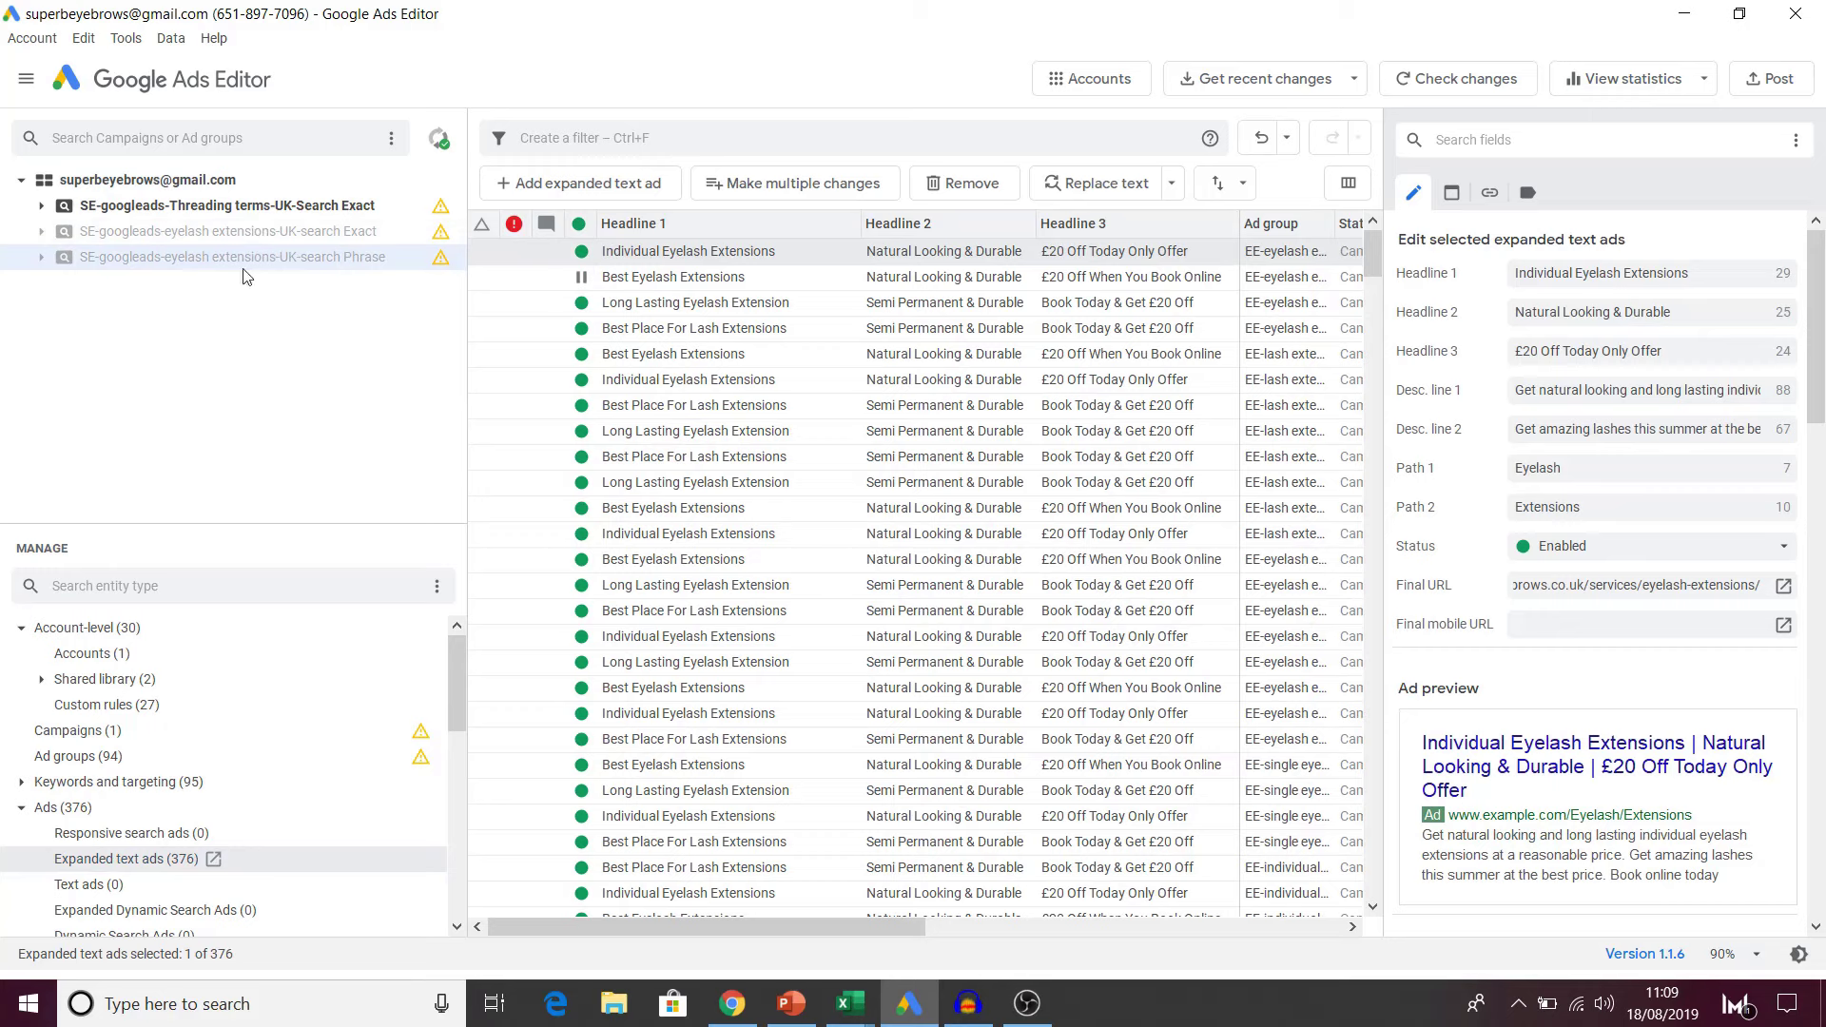
click(295, 209)
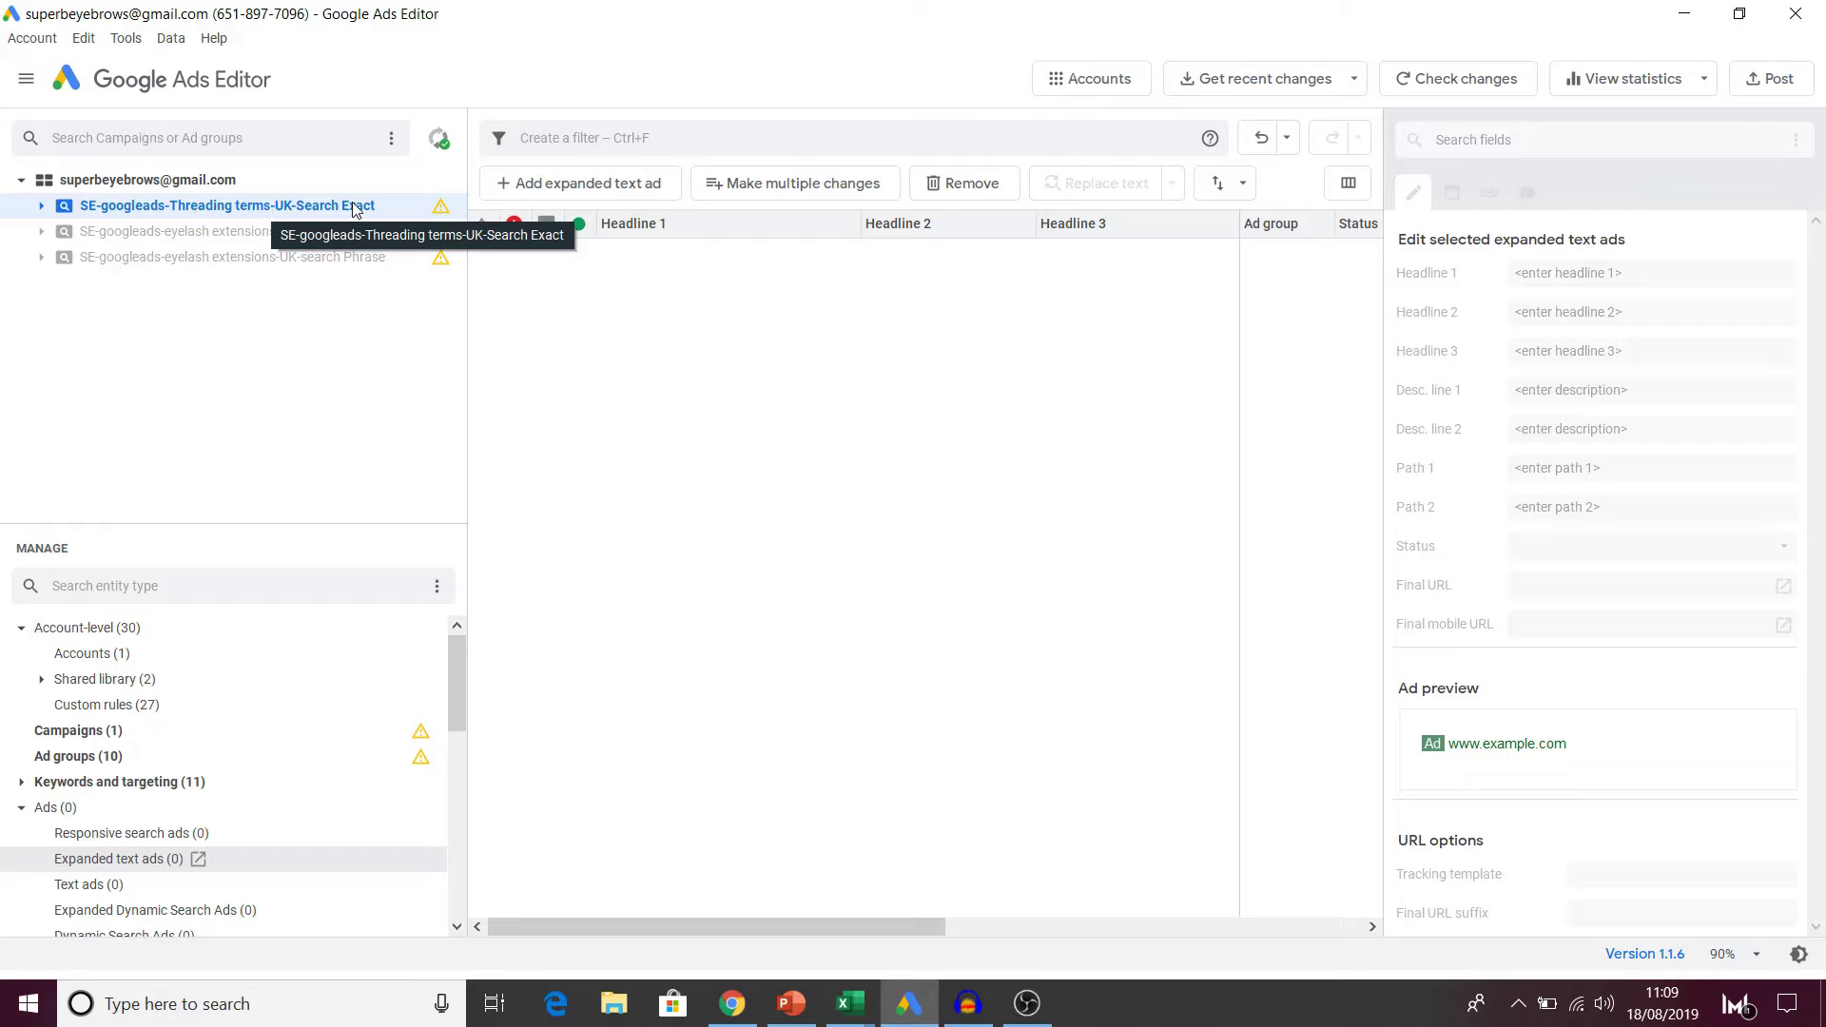
scroll(276, 861, down, 3)
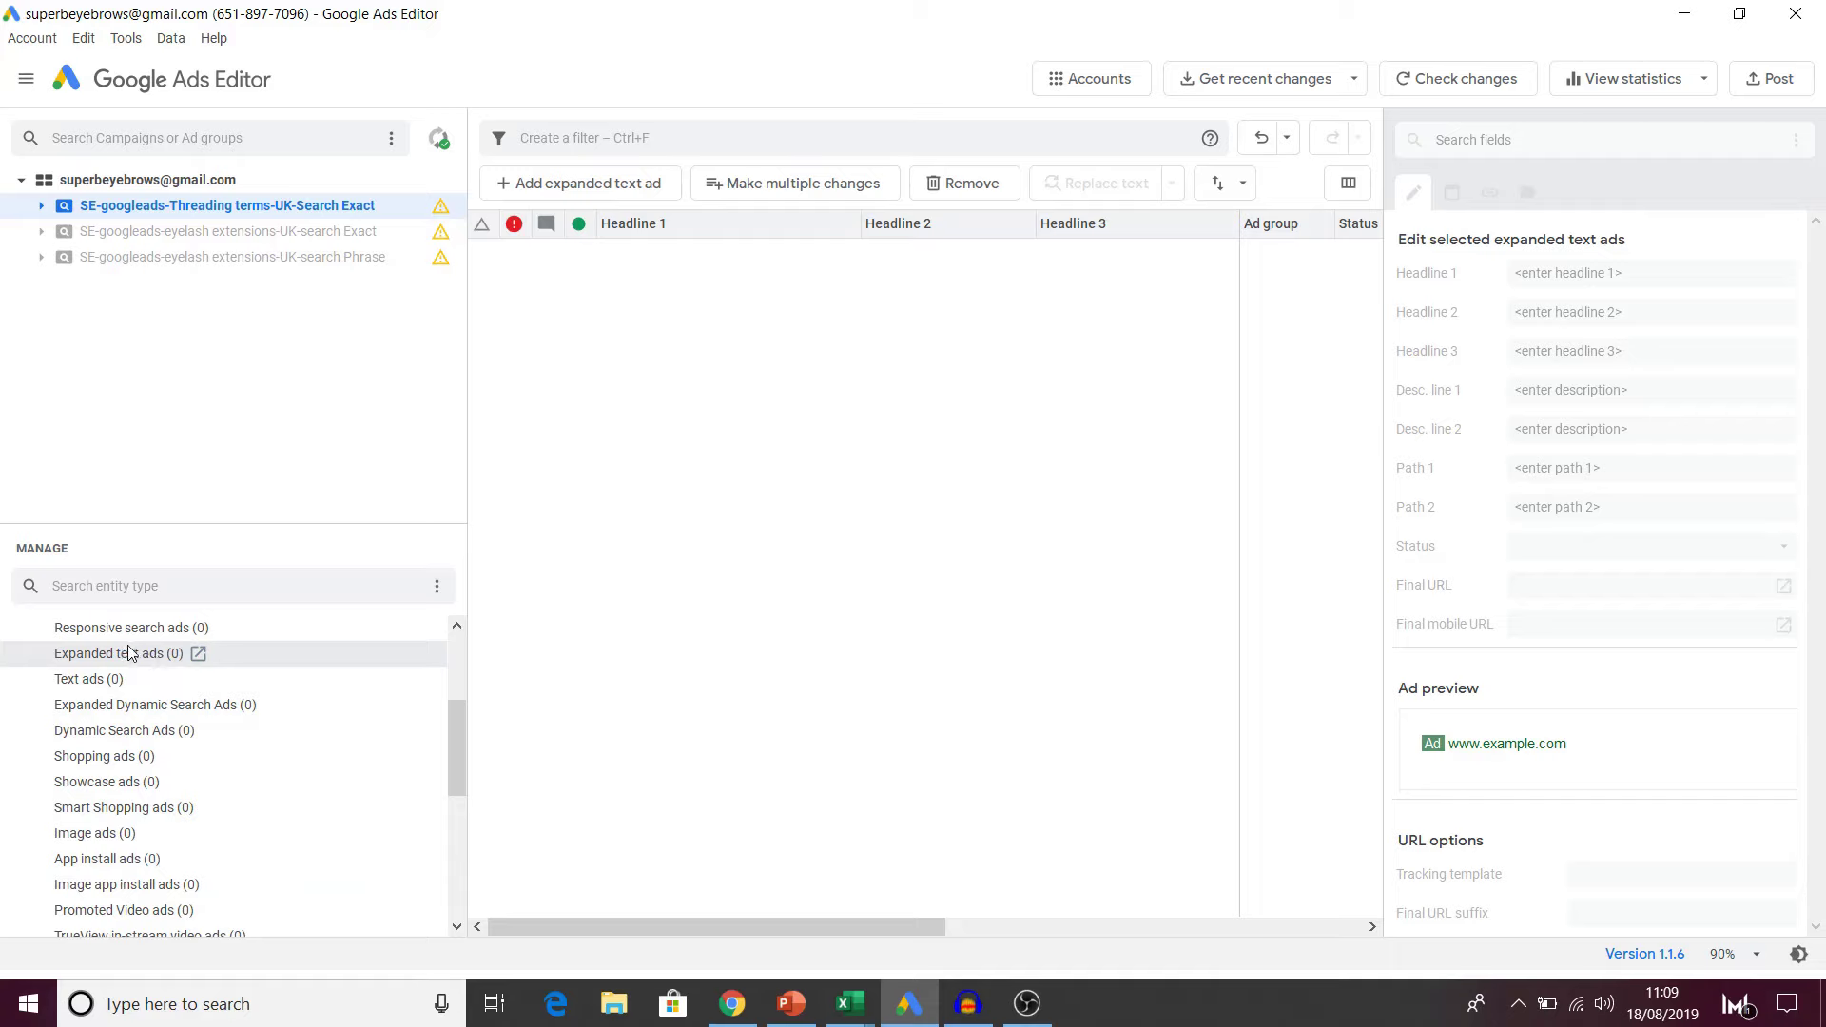
scroll(133, 656, up, 3)
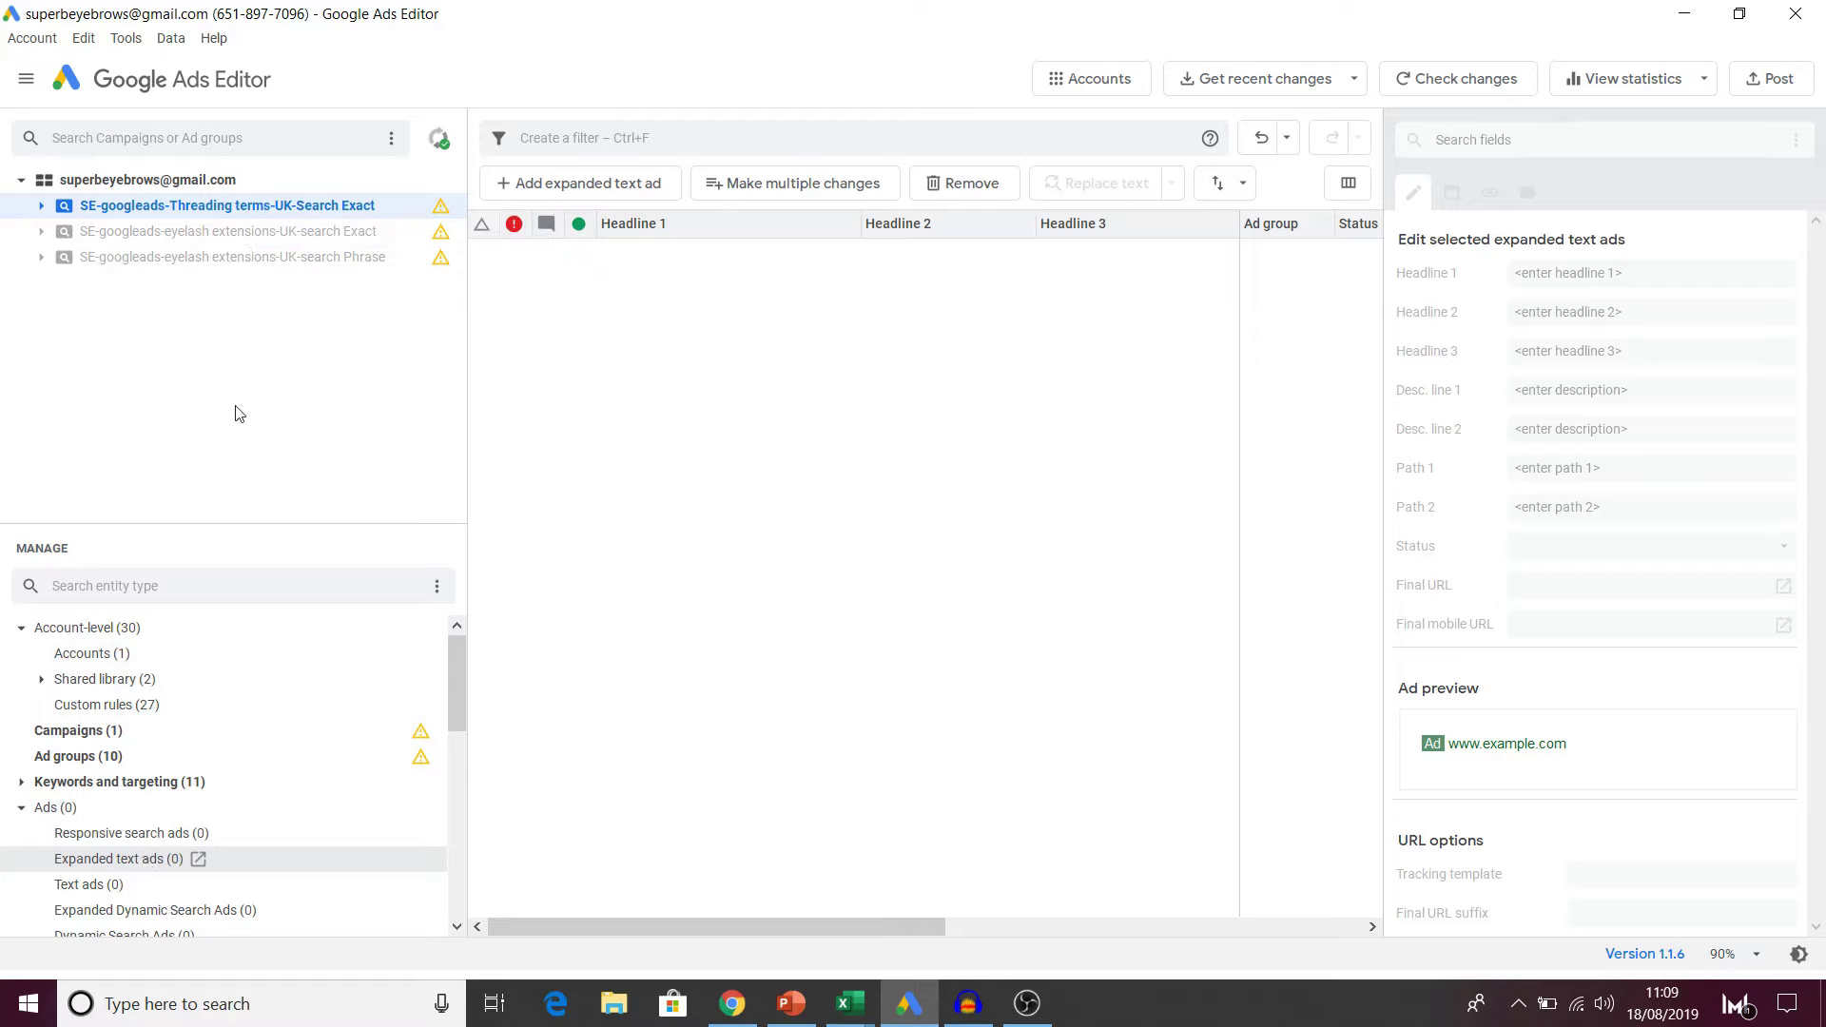
click(163, 183)
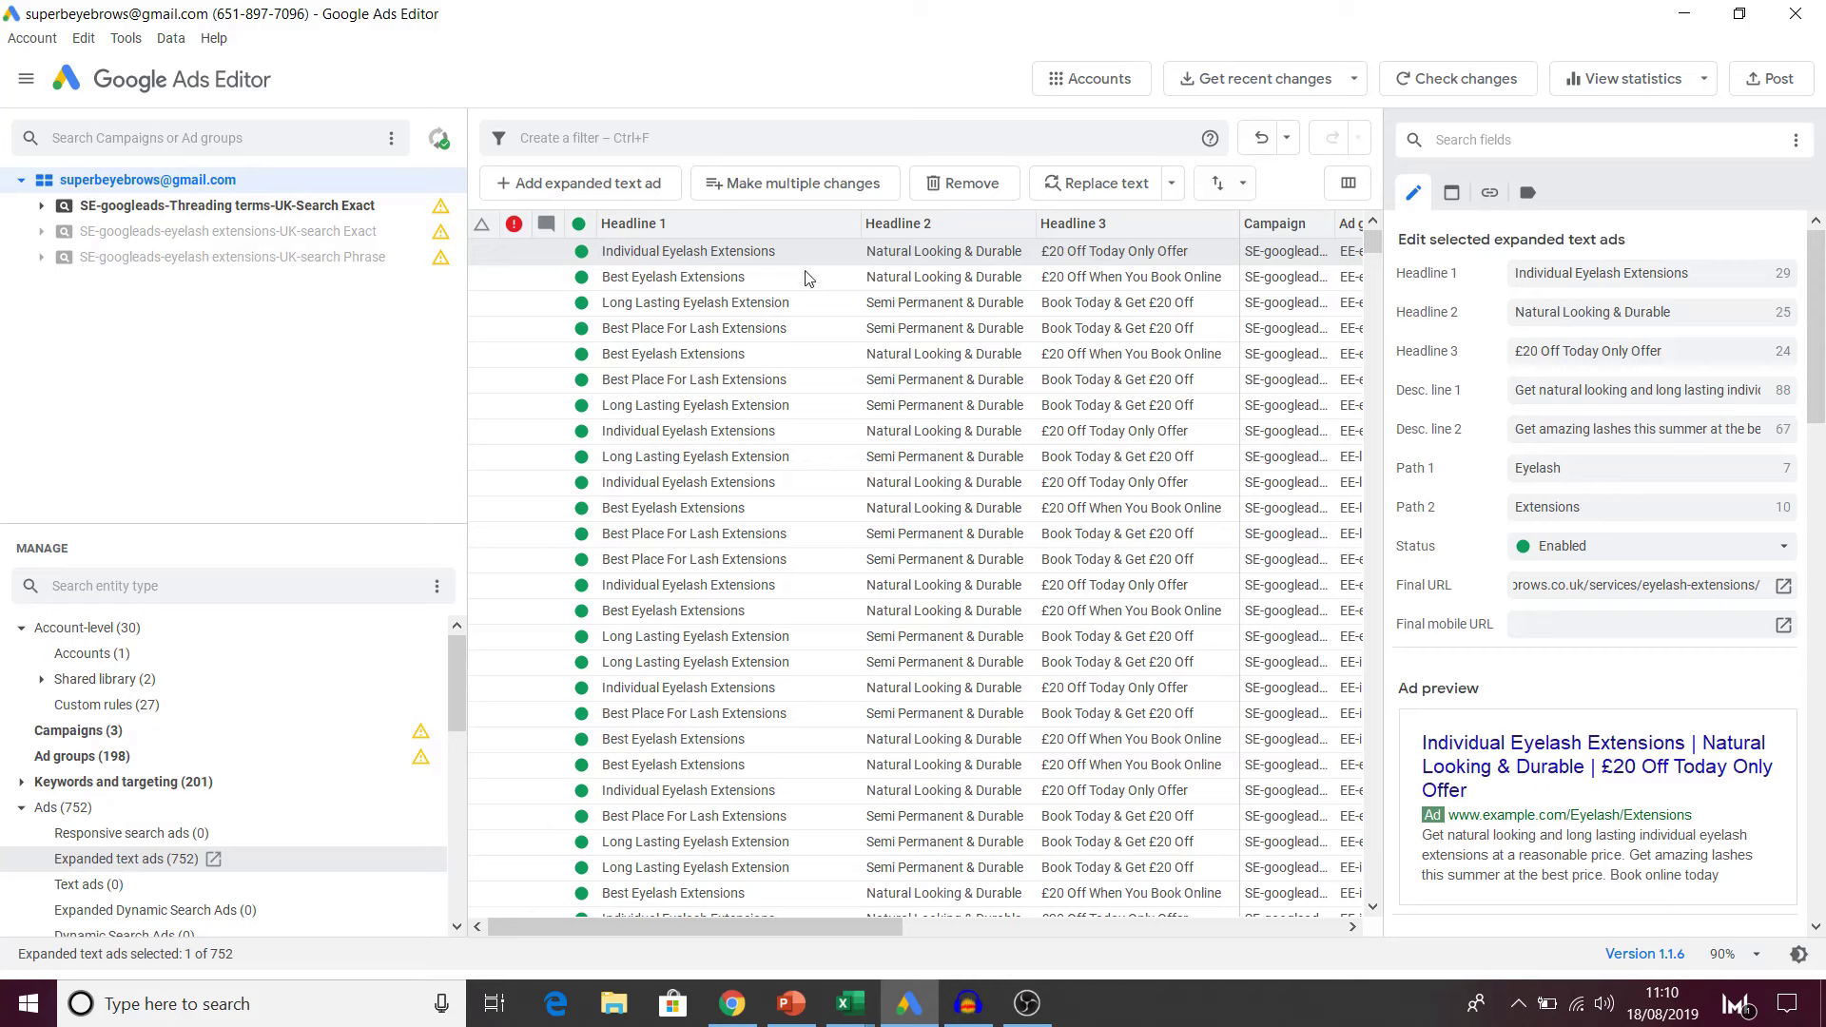
Step: Start Make multiple changes for expanded text ads and paste in the ad table recopied from the Ad Build Template in Excel
click(789, 188)
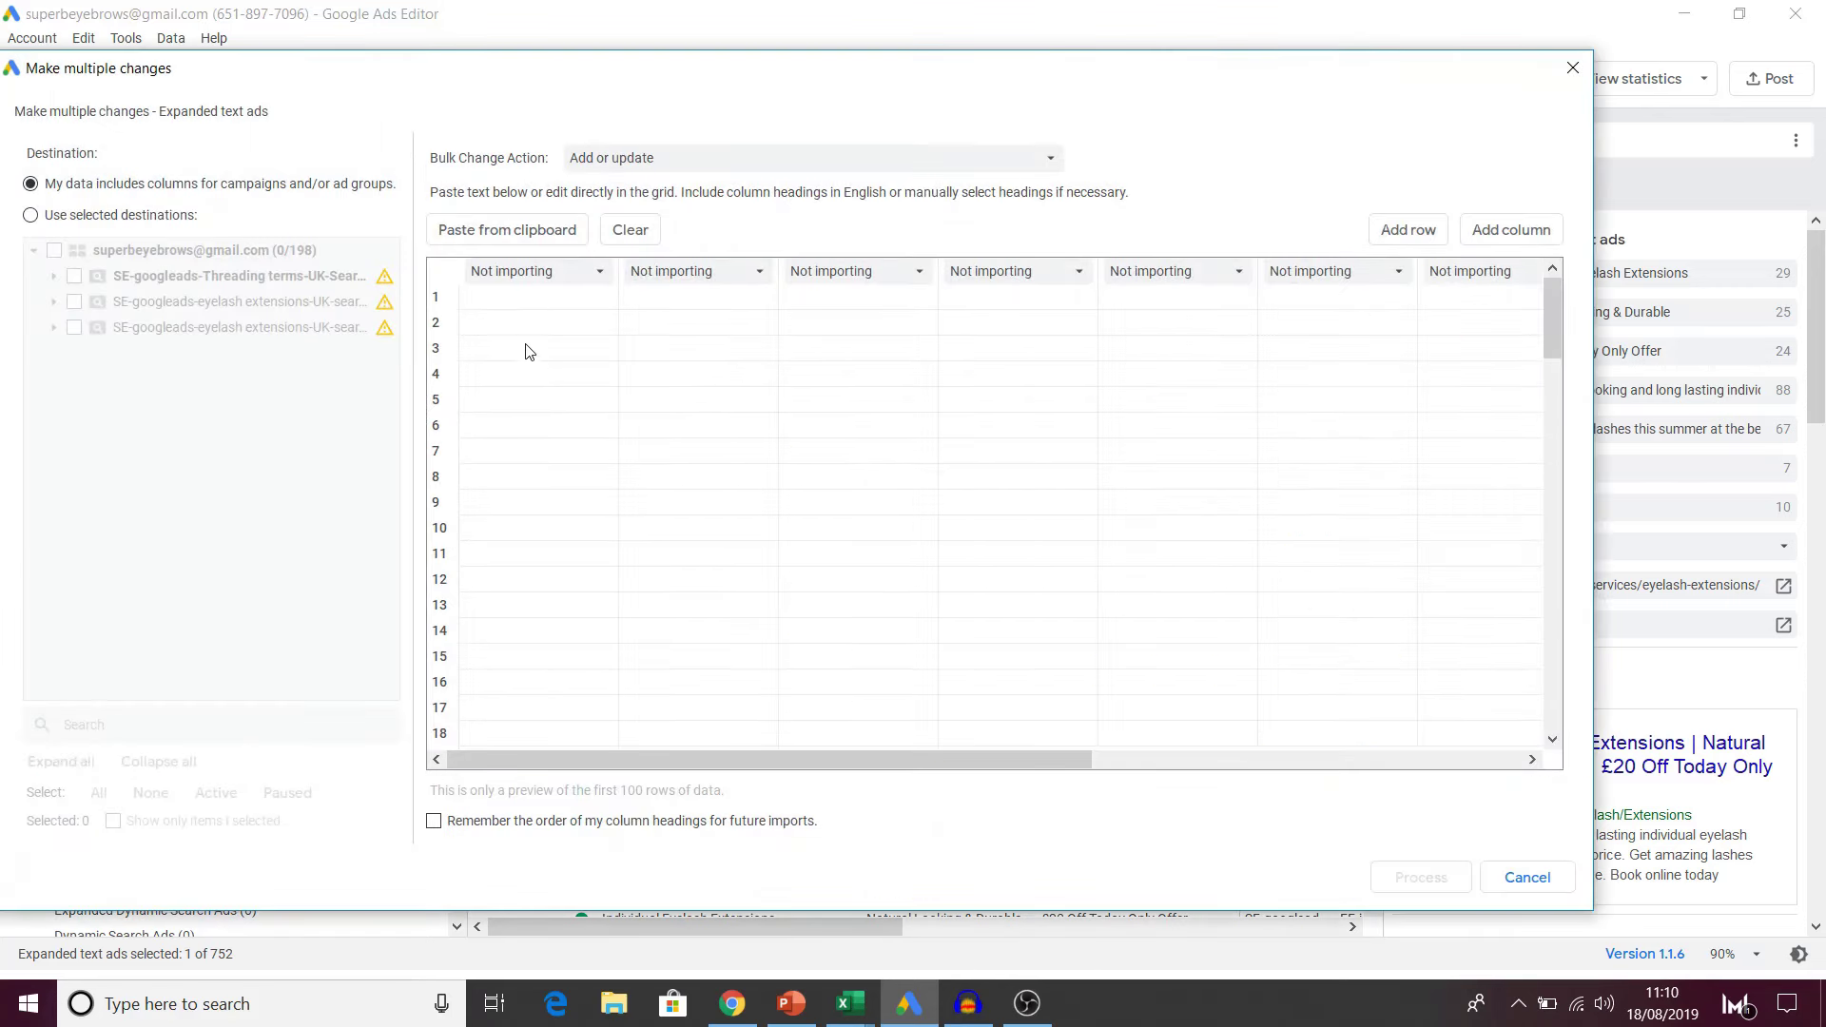
key(alt+Tab)
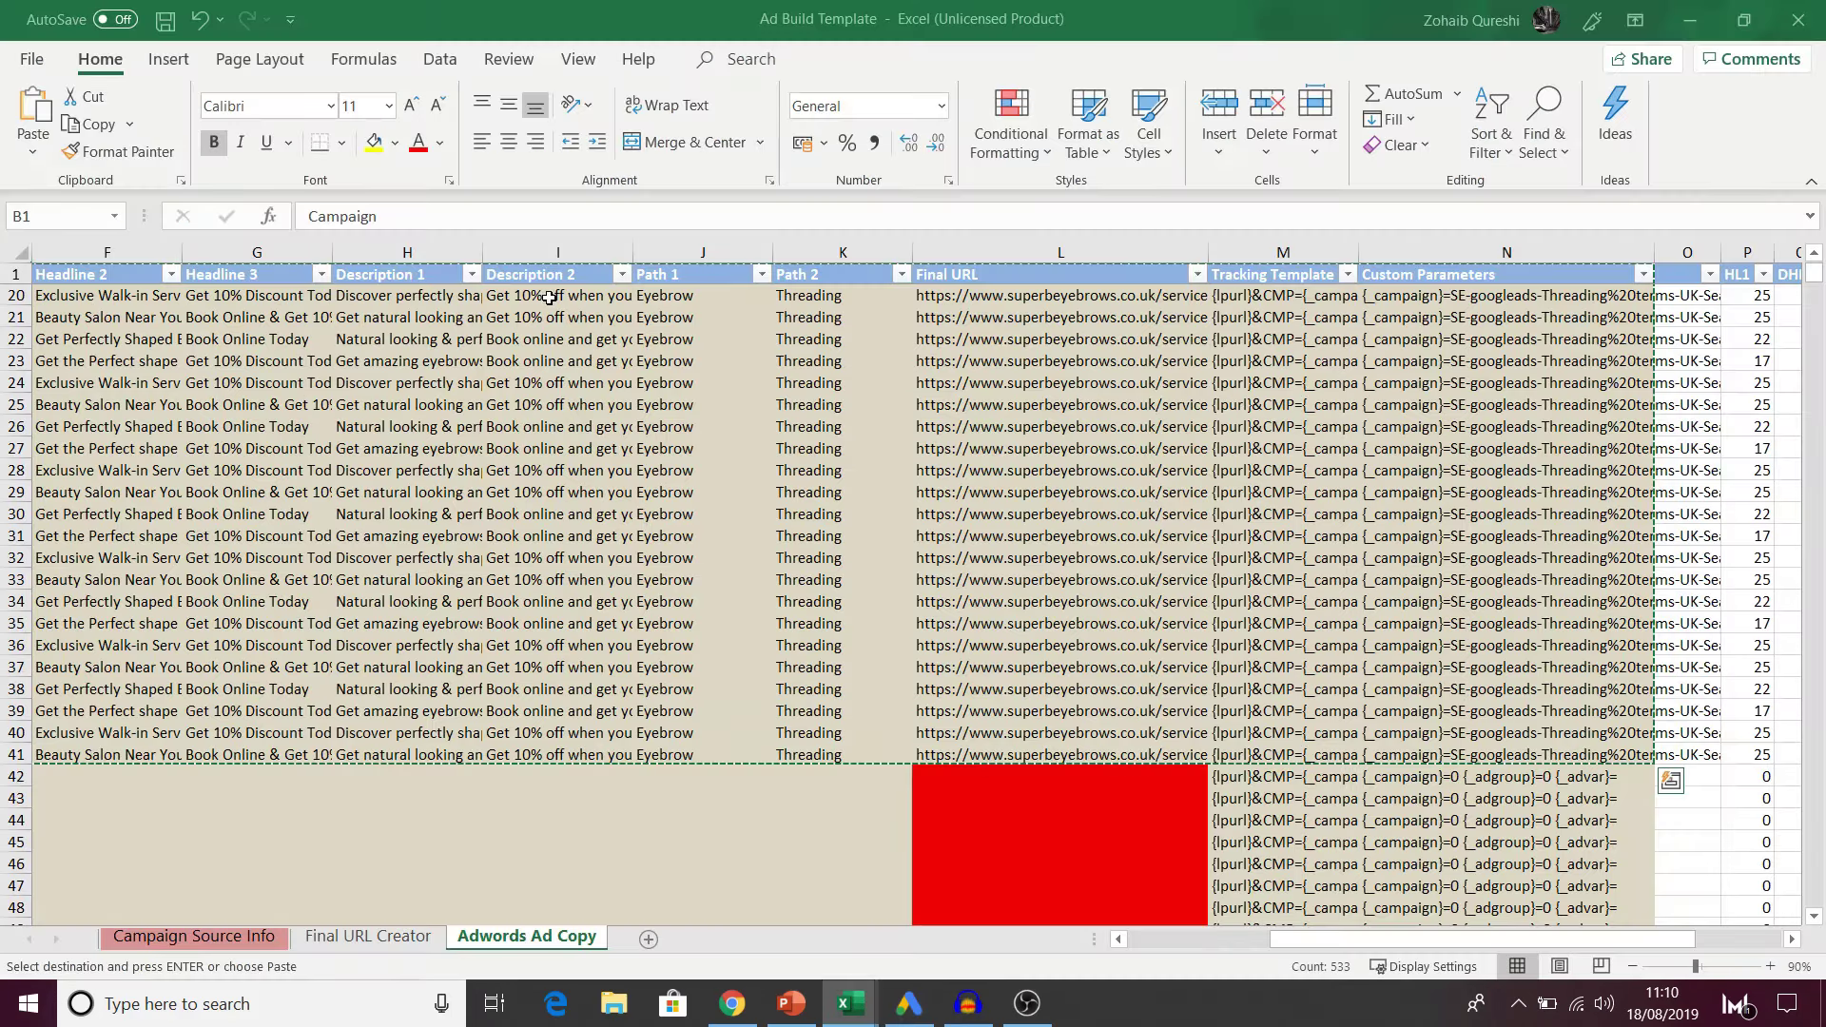
key(ctrl+a)
key(ctrl+c)
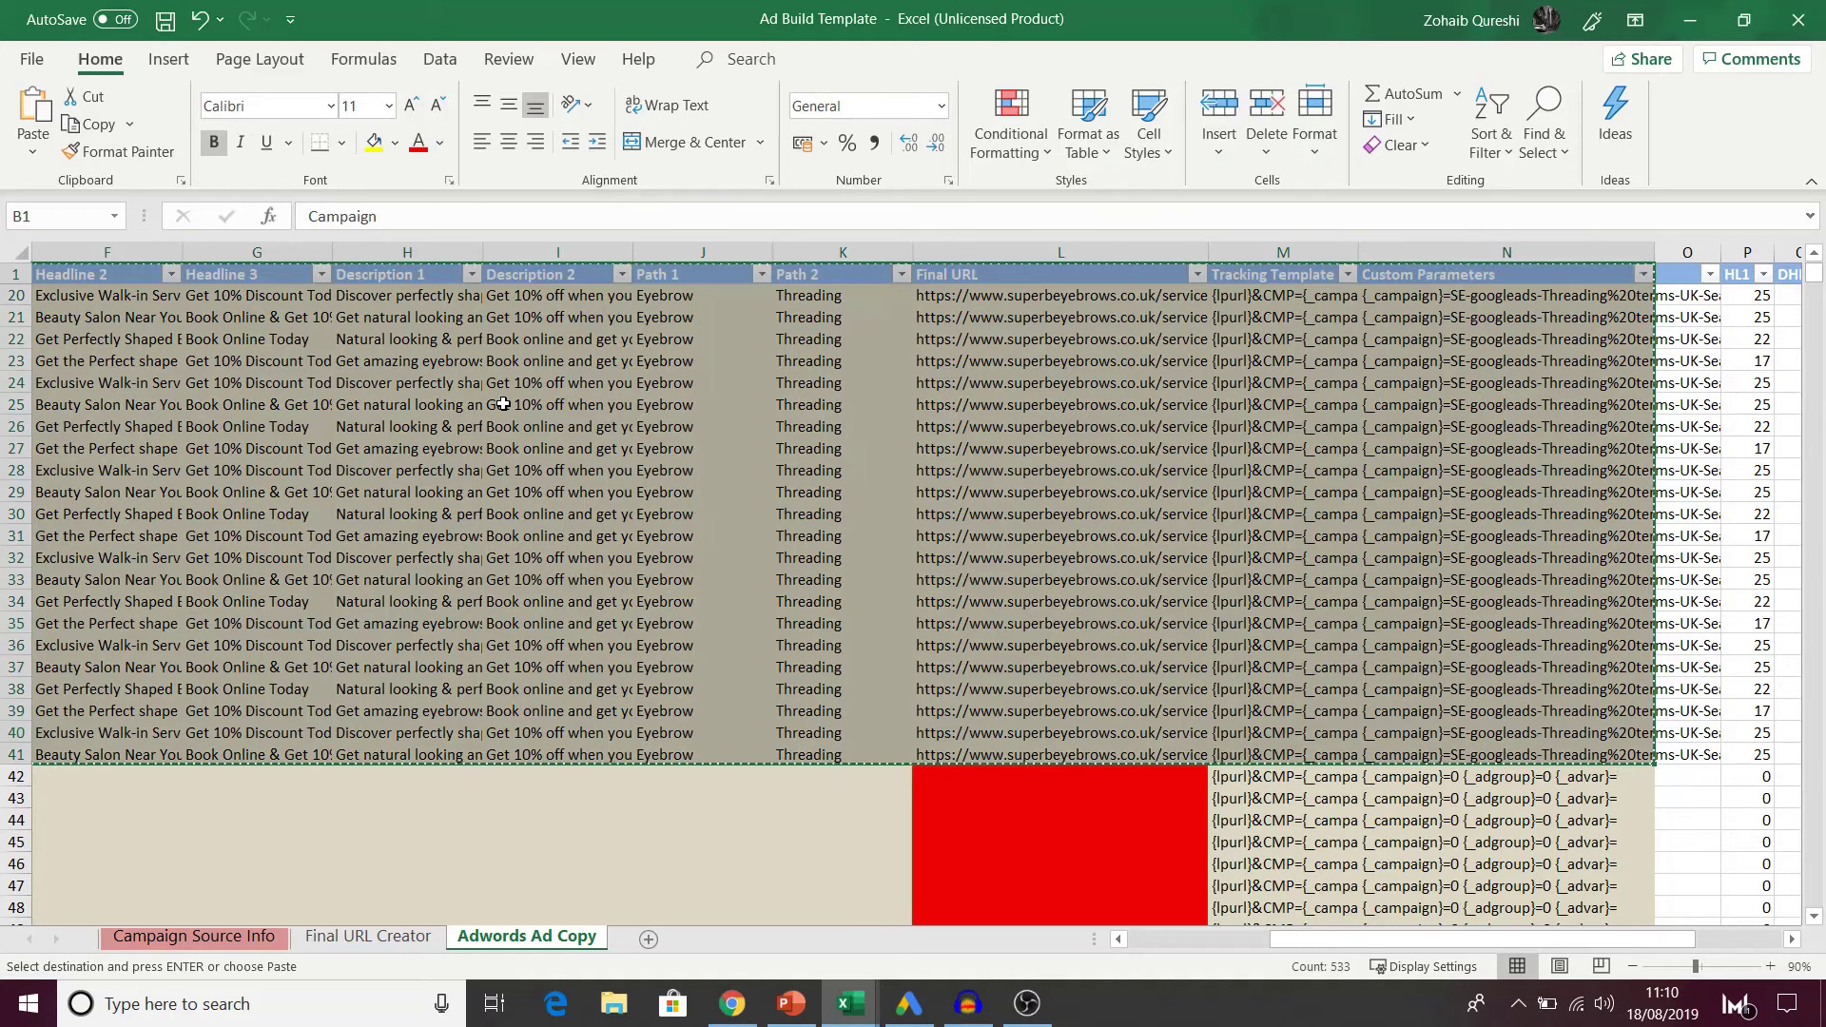
key(alt+Tab)
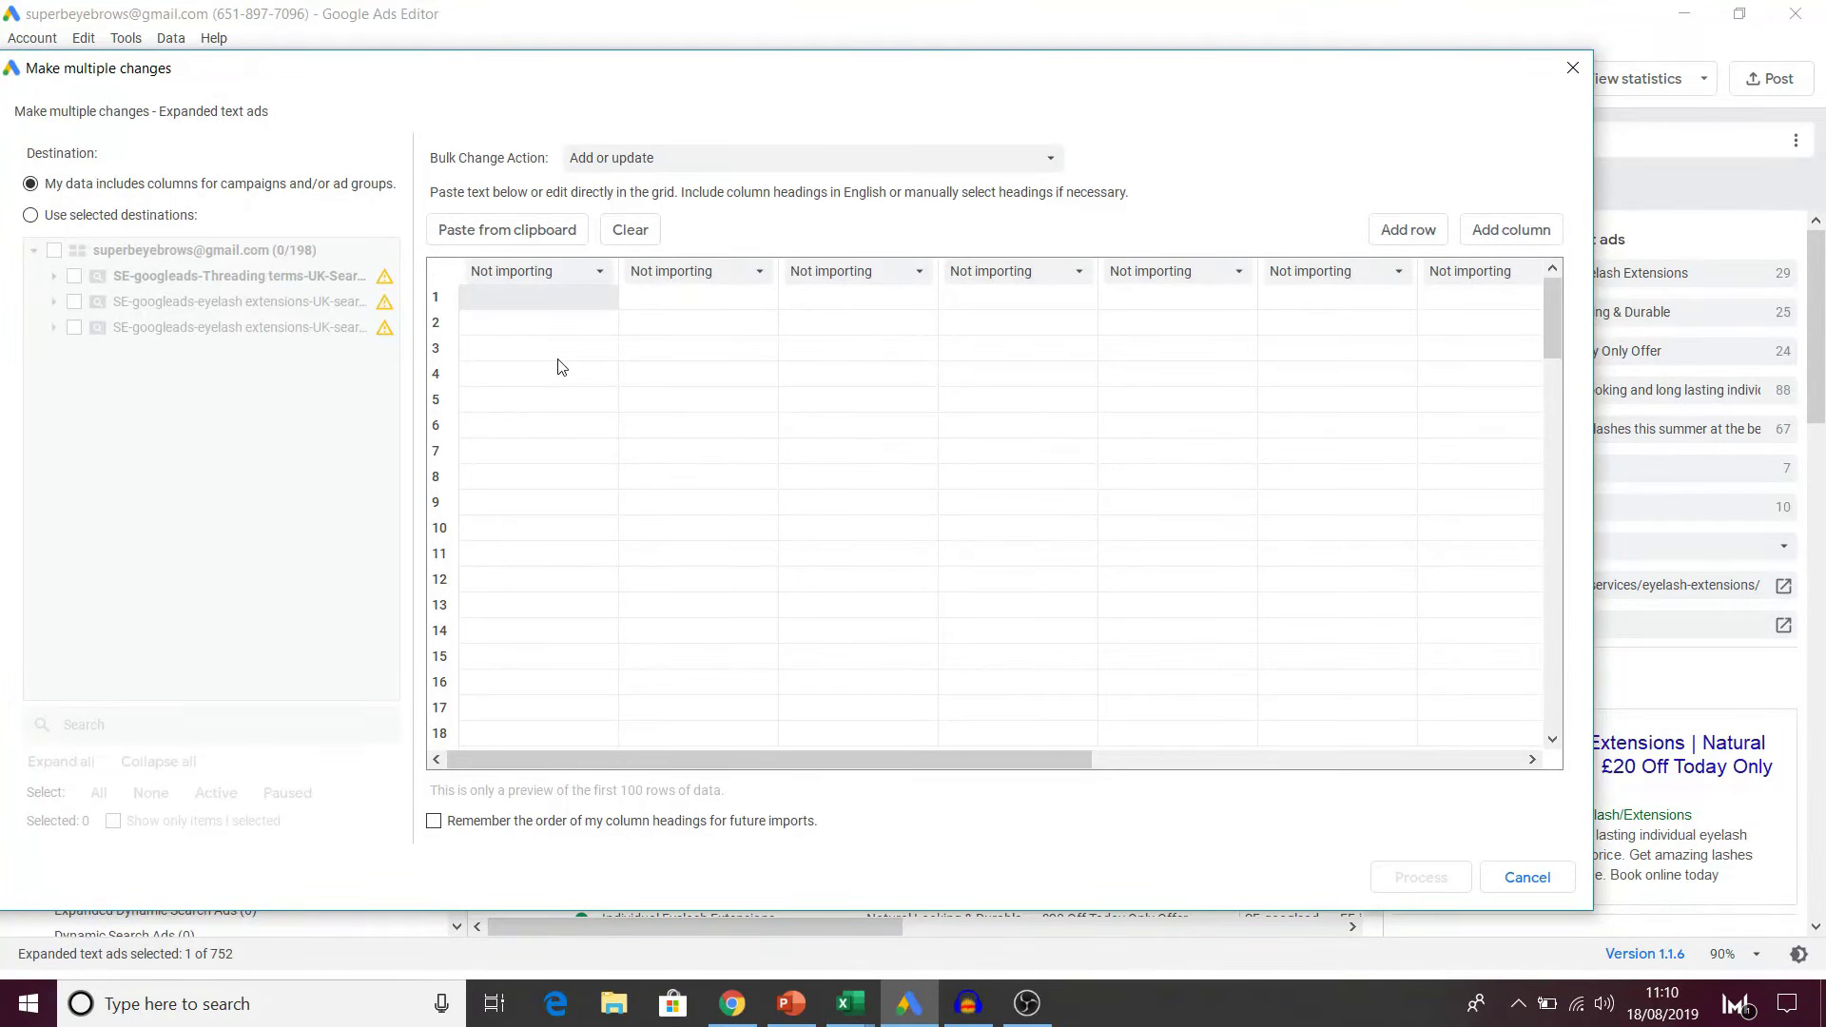
key(ctrl+v)
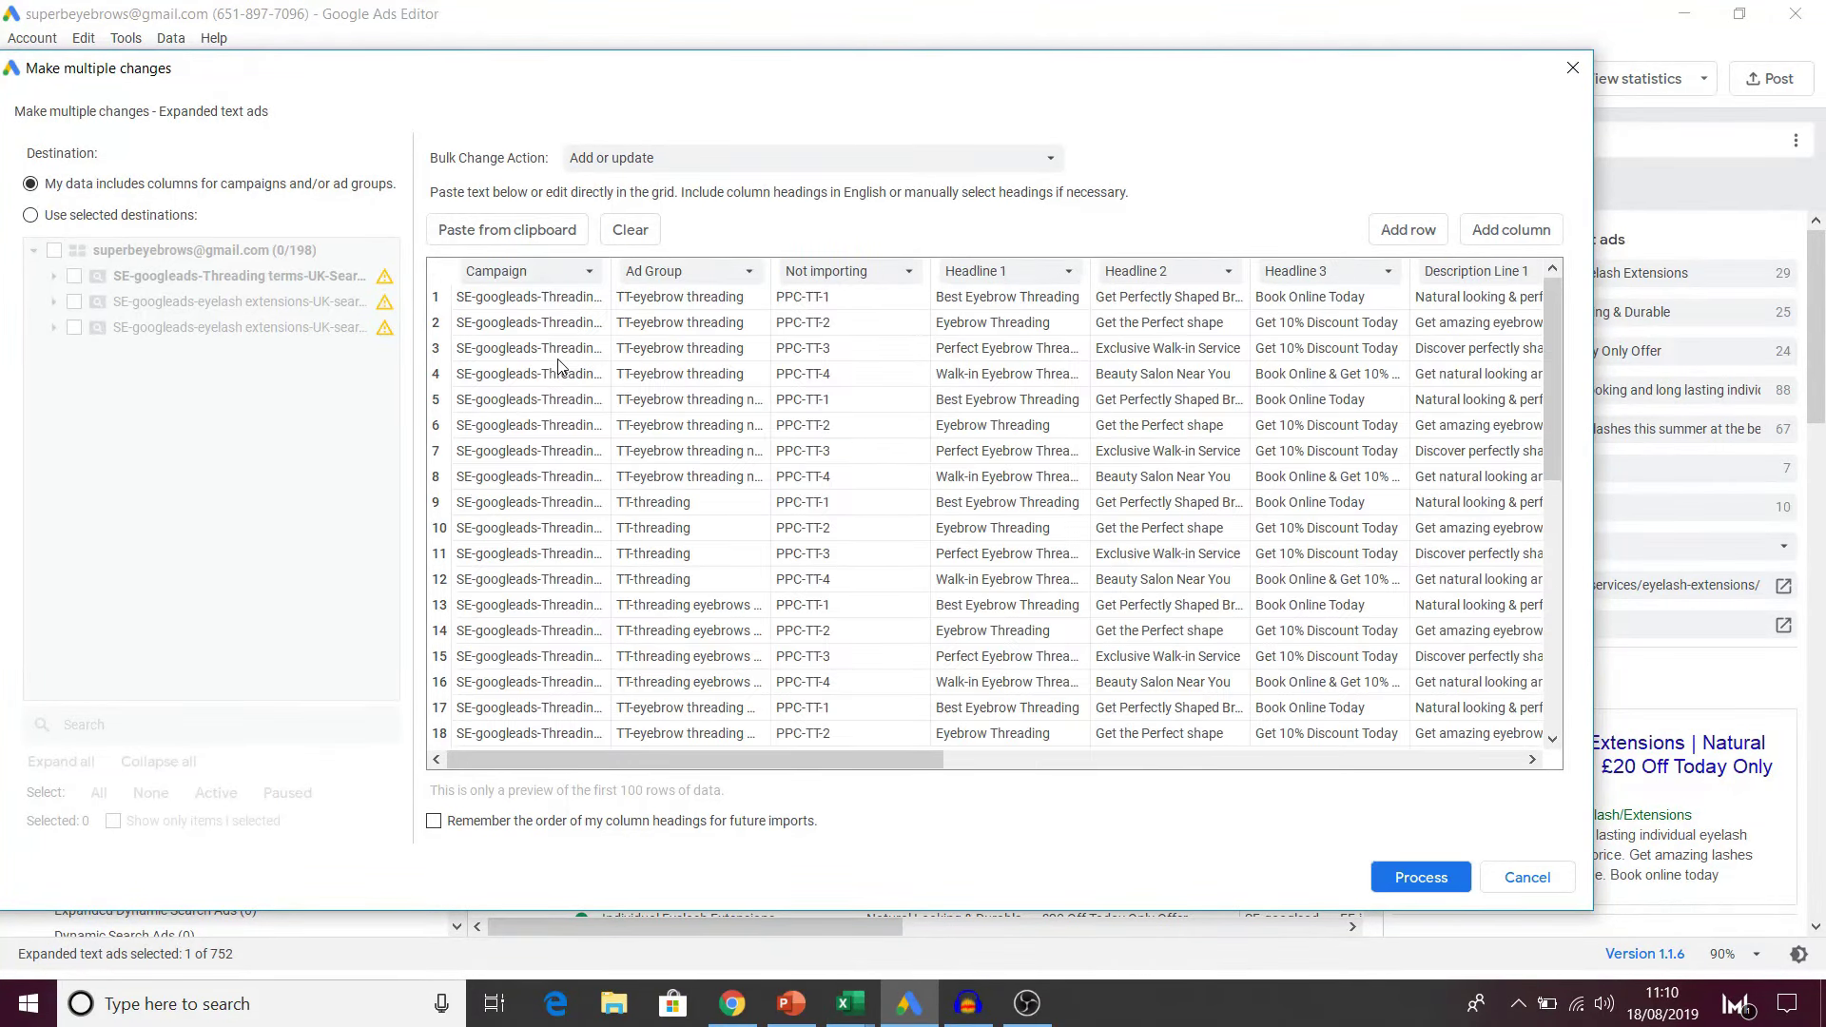
Step: Widen the Campaign column and check the column headings of the pasted grid from Campaign through to Custom parameters
double_click(613, 271)
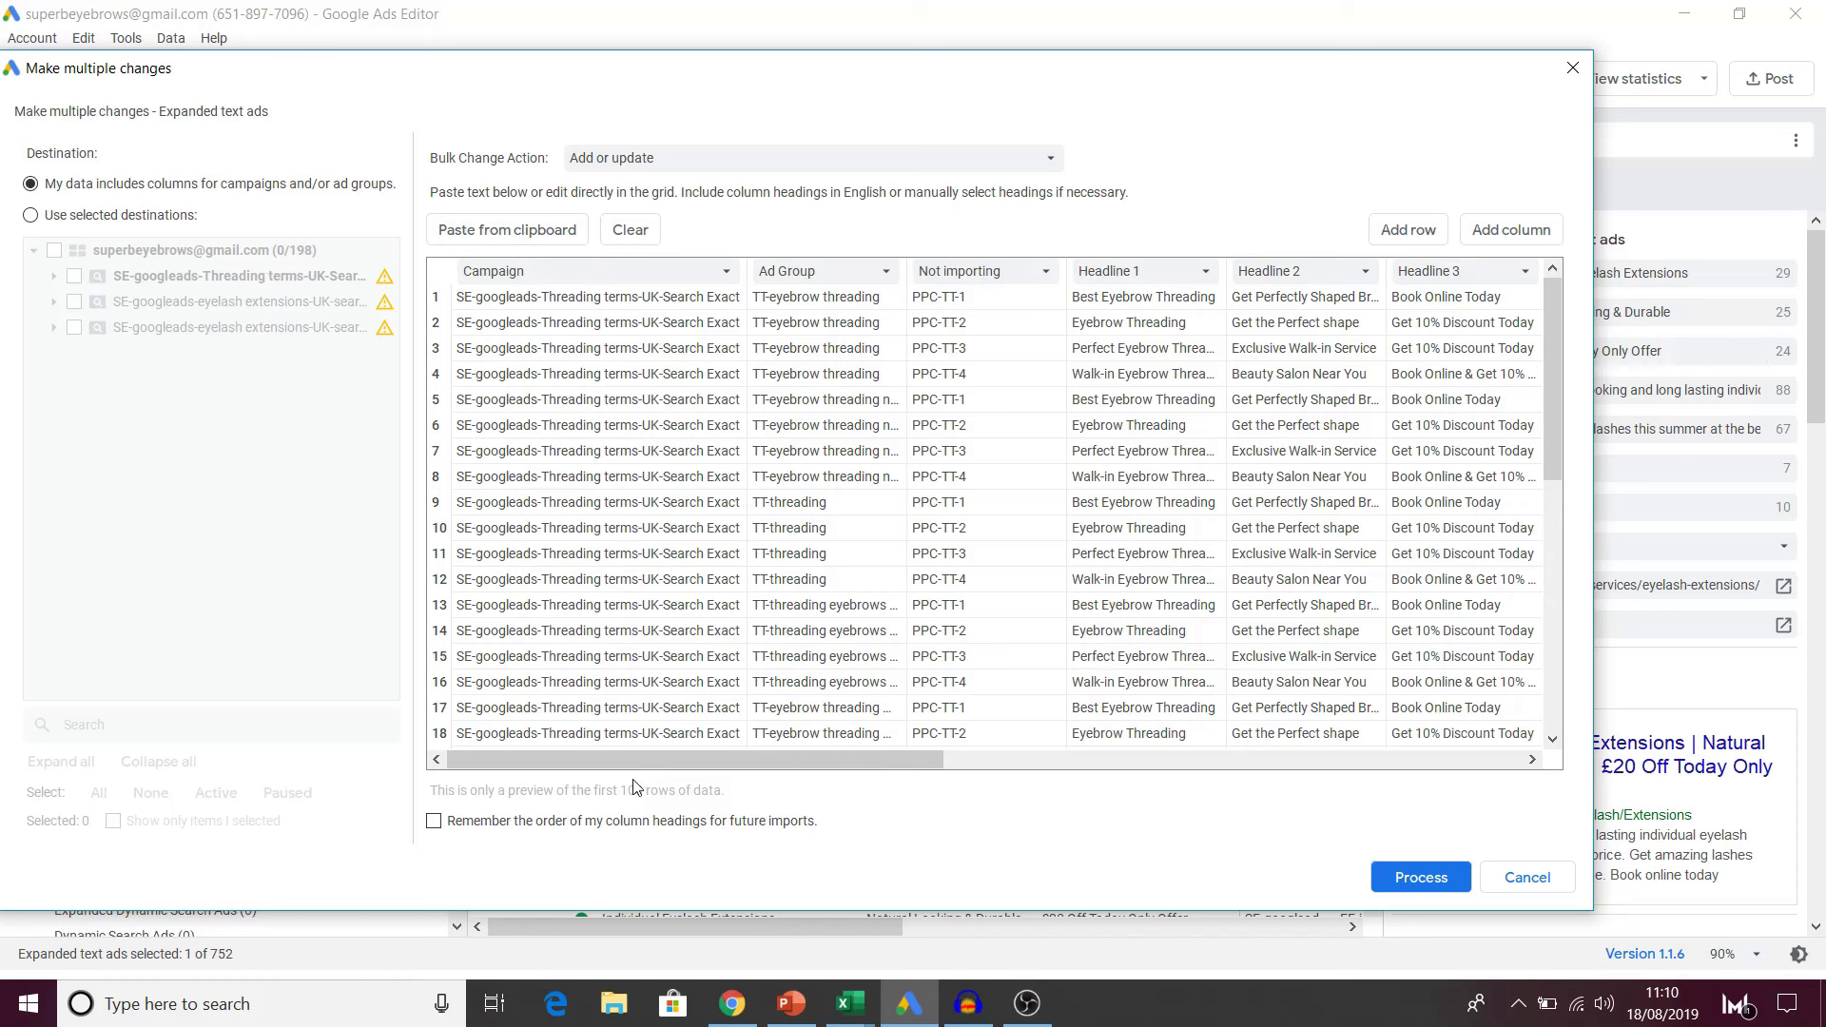
mouse_move(707, 765)
mouse_down()
mouse_move(757, 764)
mouse_move(703, 767)
mouse_up()
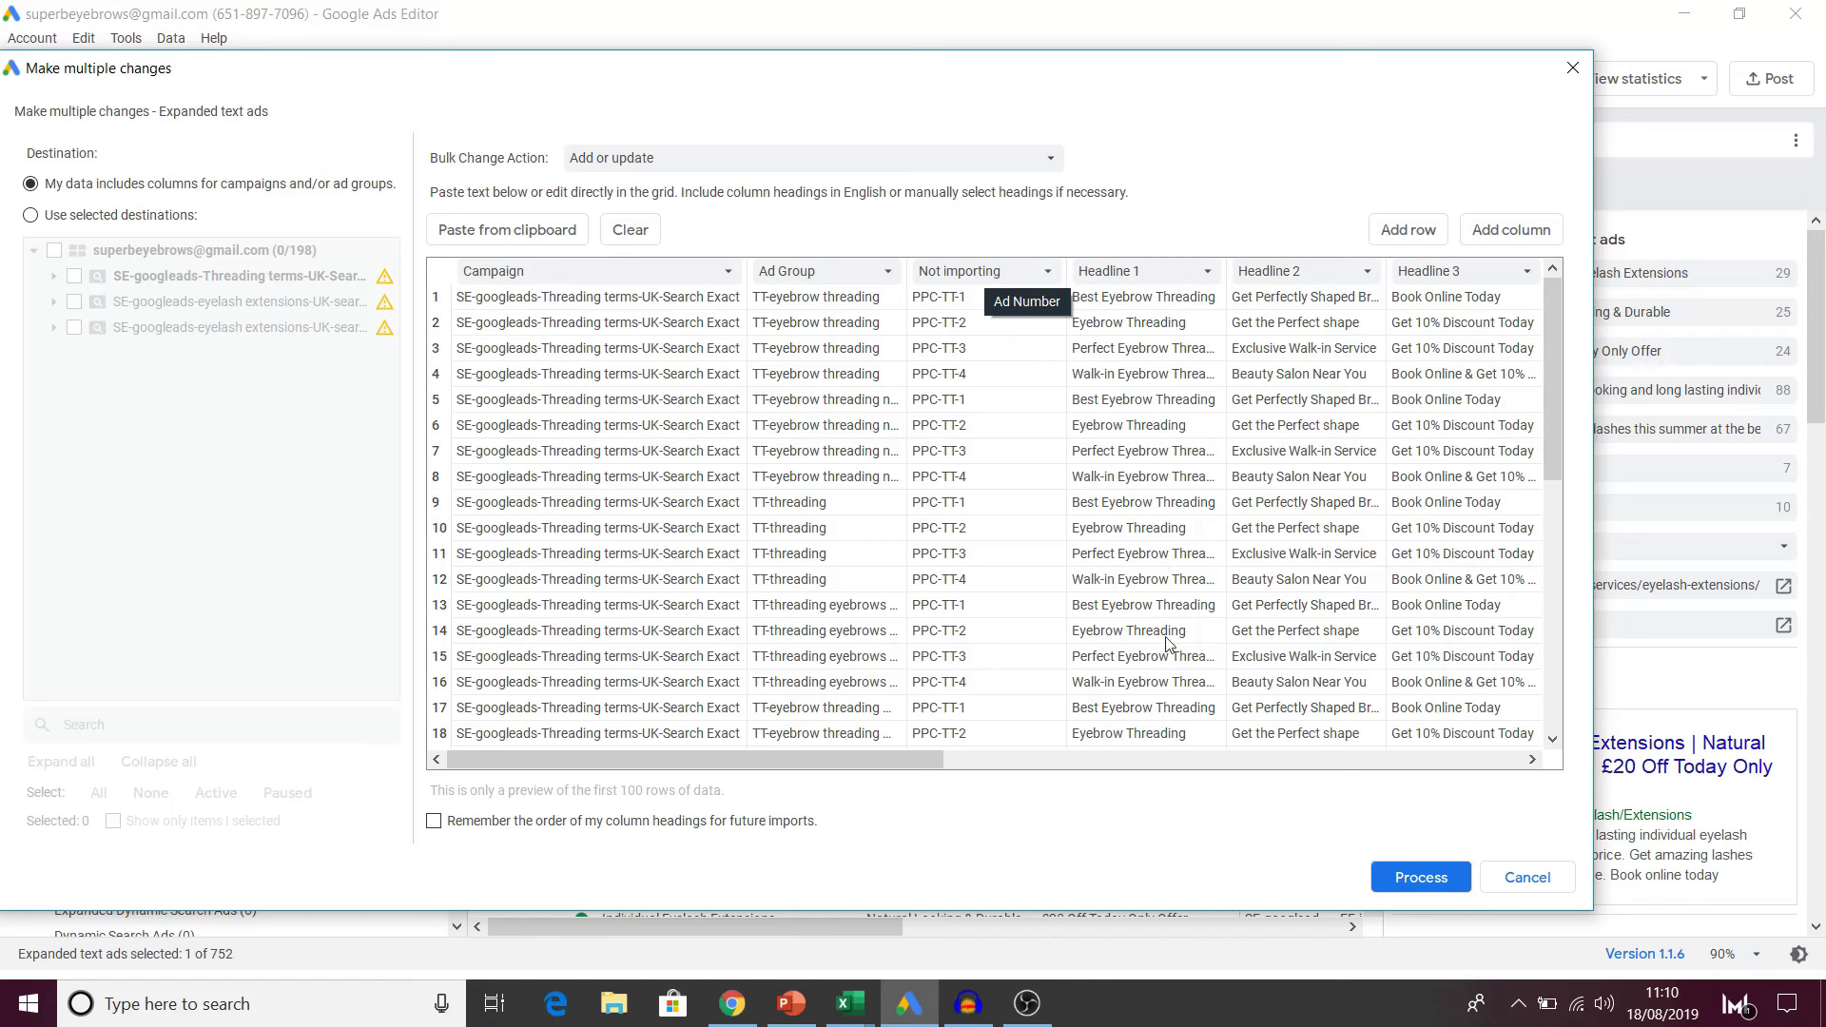
drag(783, 760, 865, 772)
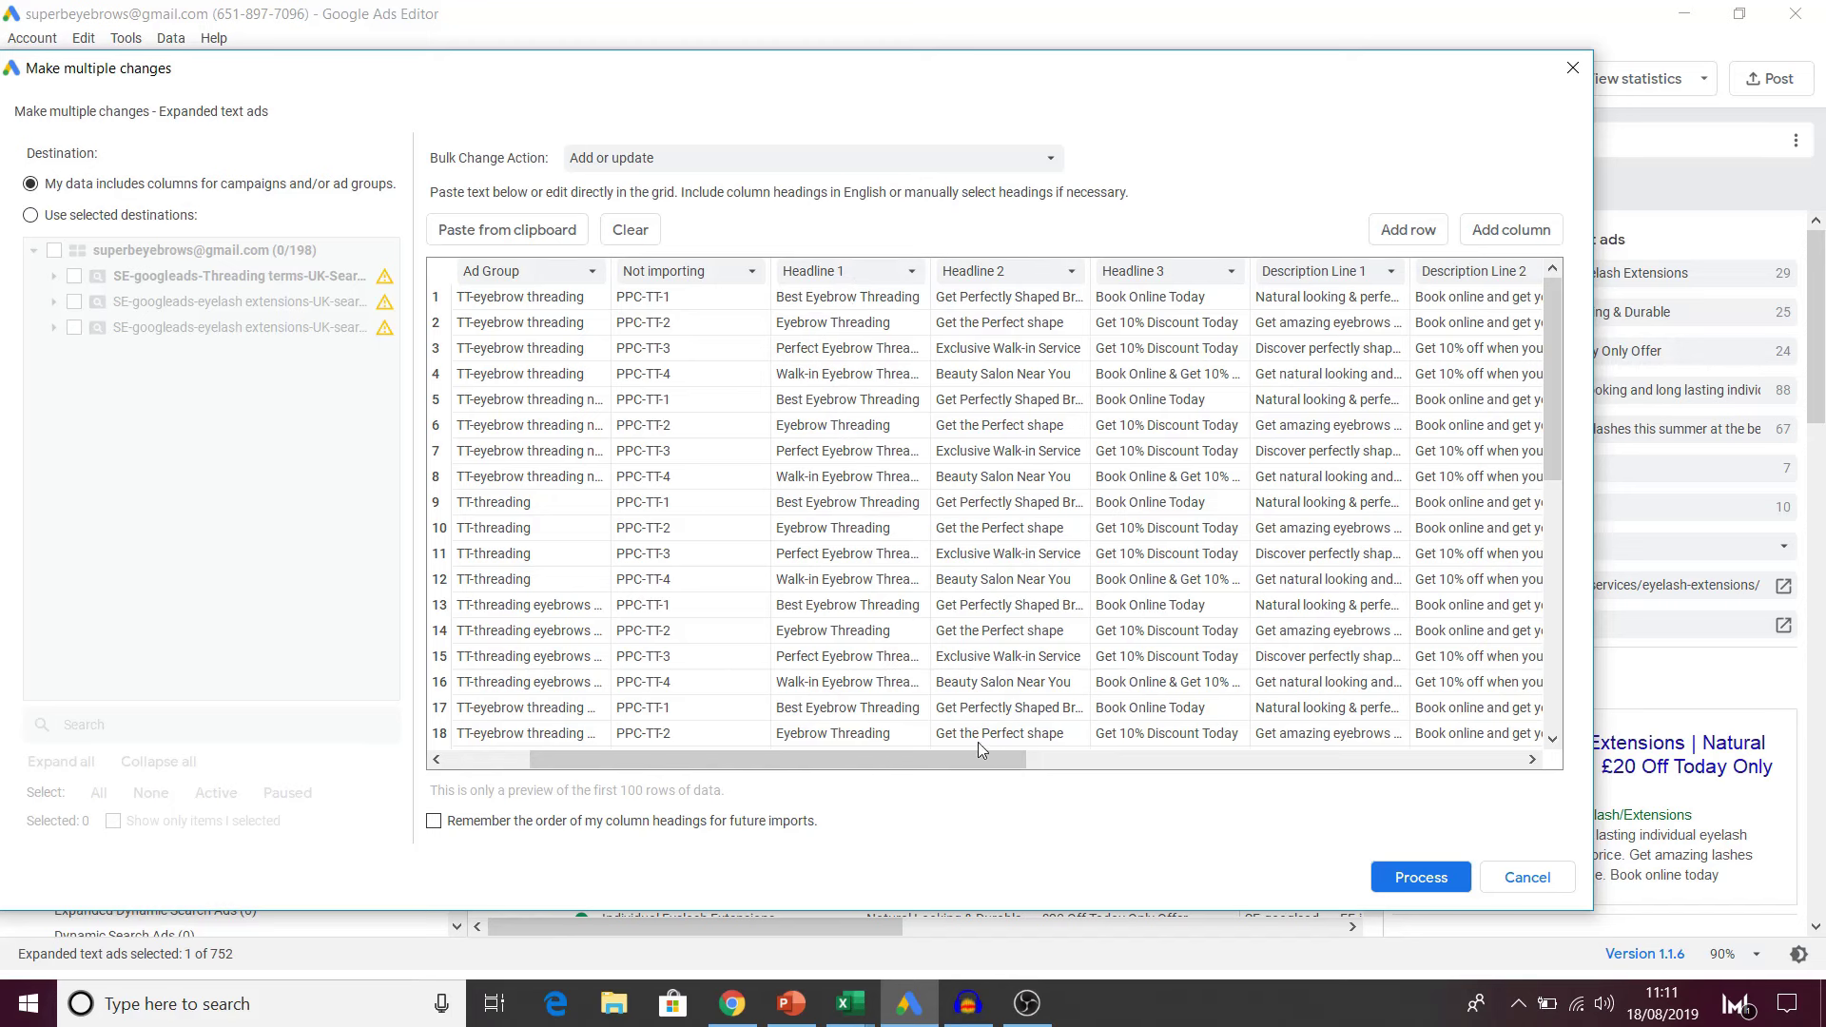
drag(986, 770, 1471, 751)
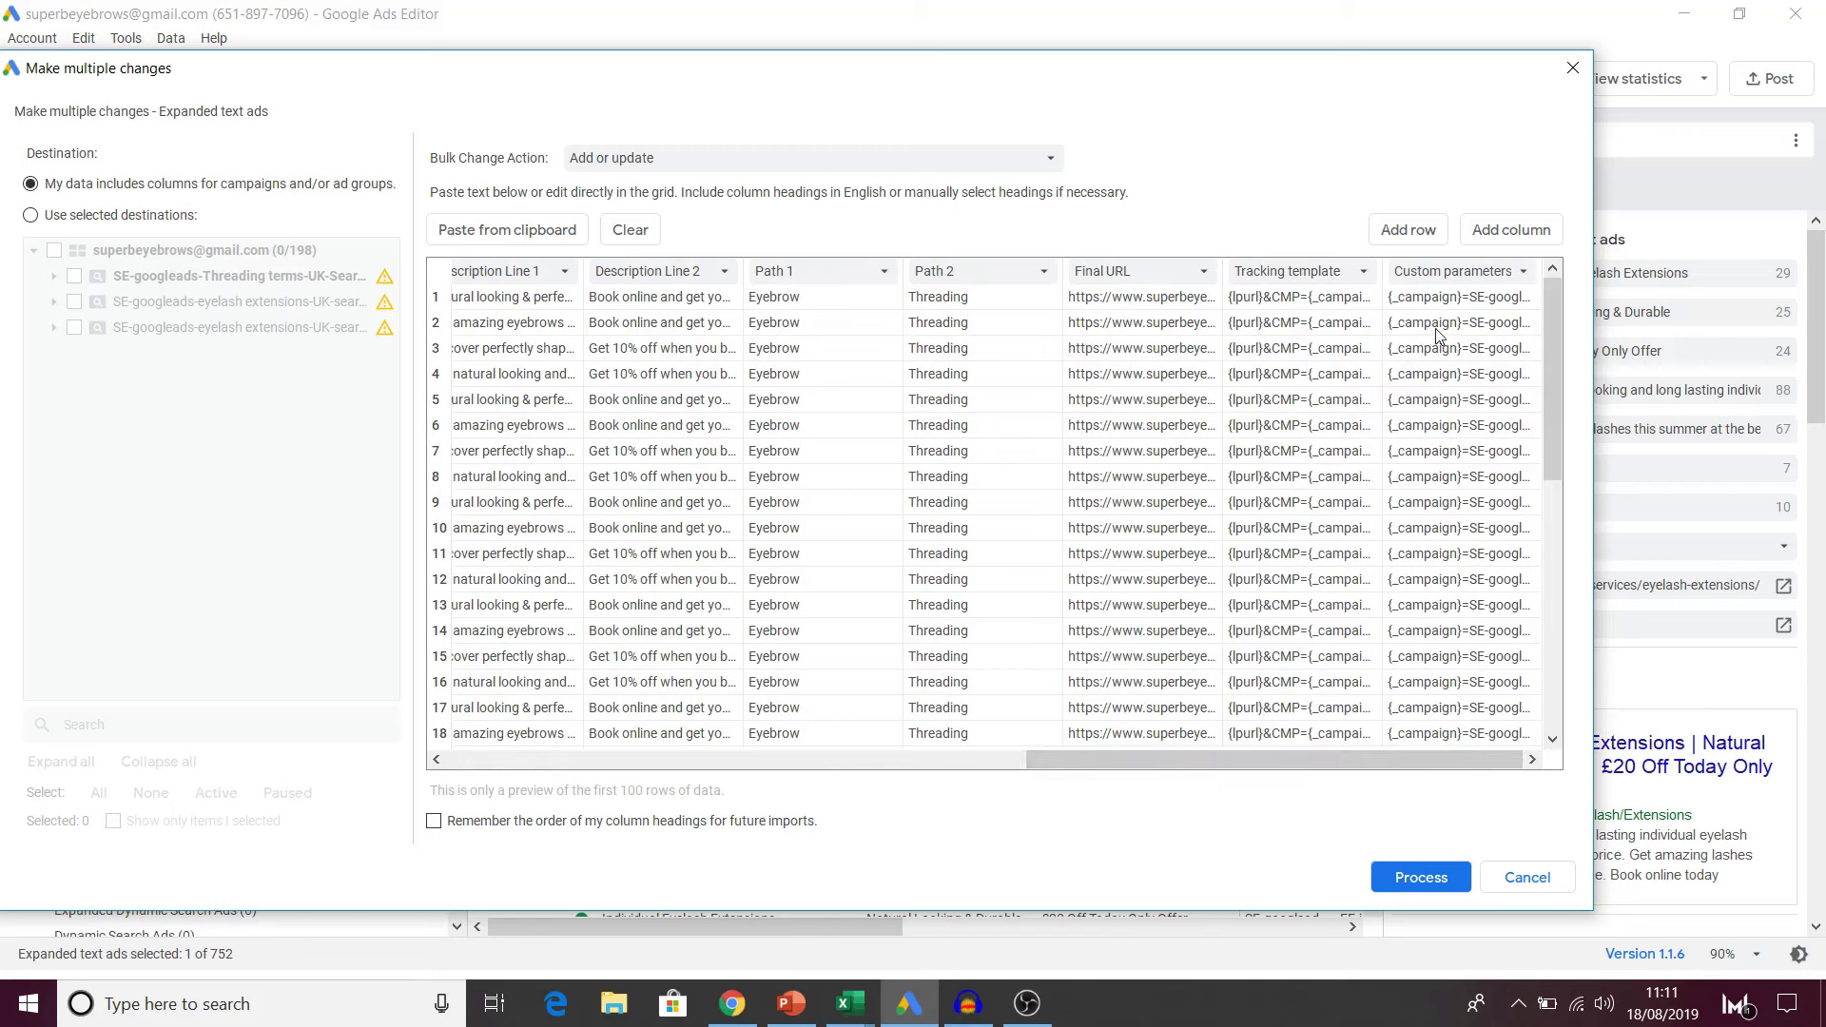
click(1519, 274)
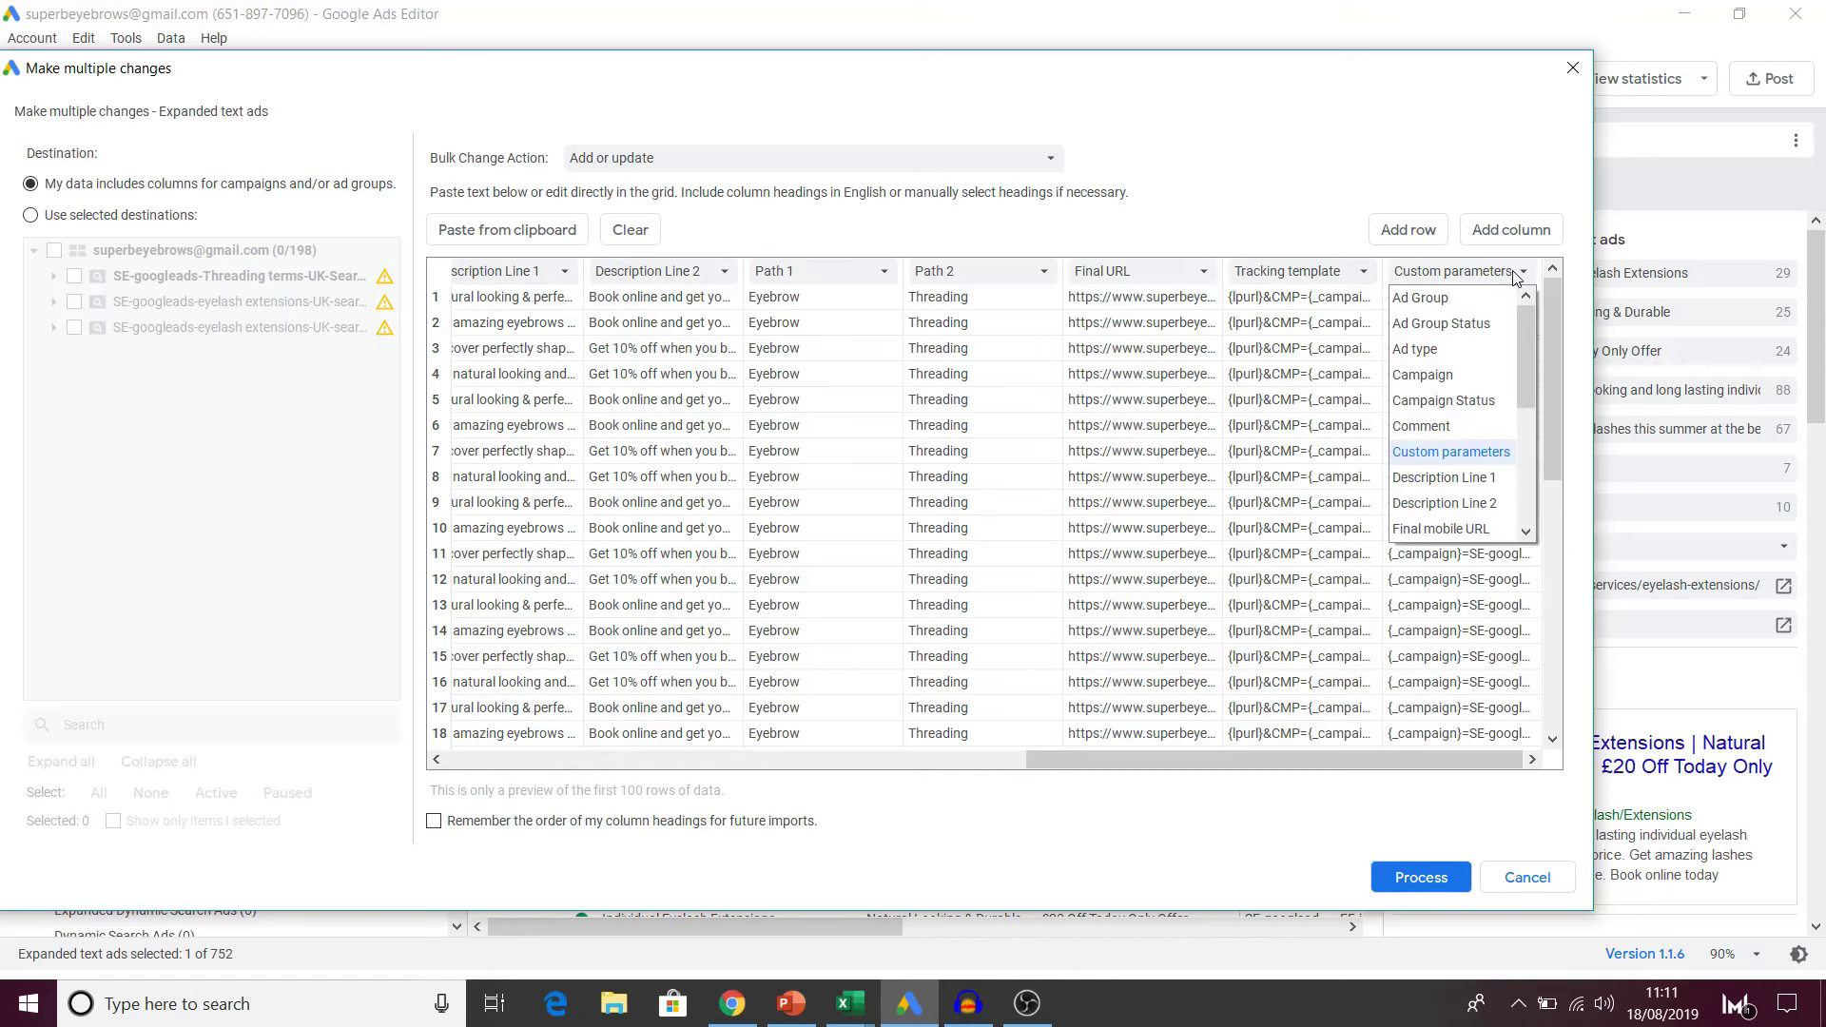
click(1450, 452)
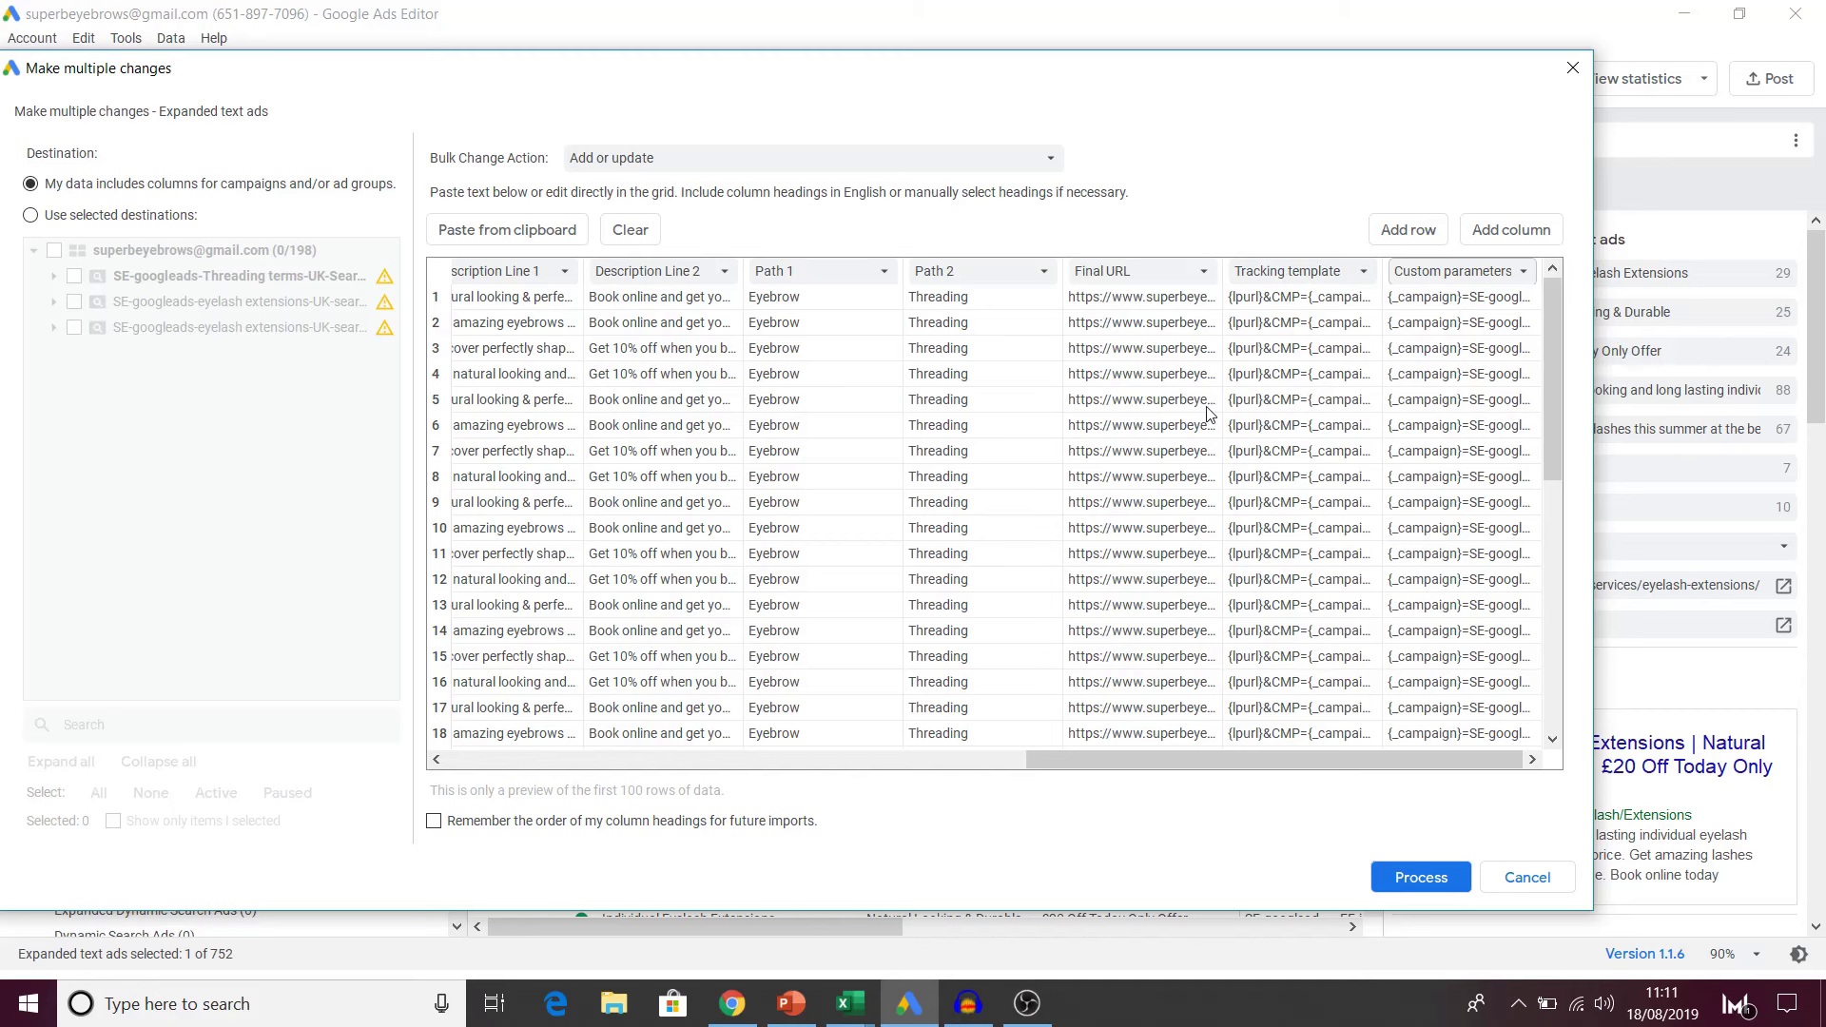
drag(1108, 770, 597, 772)
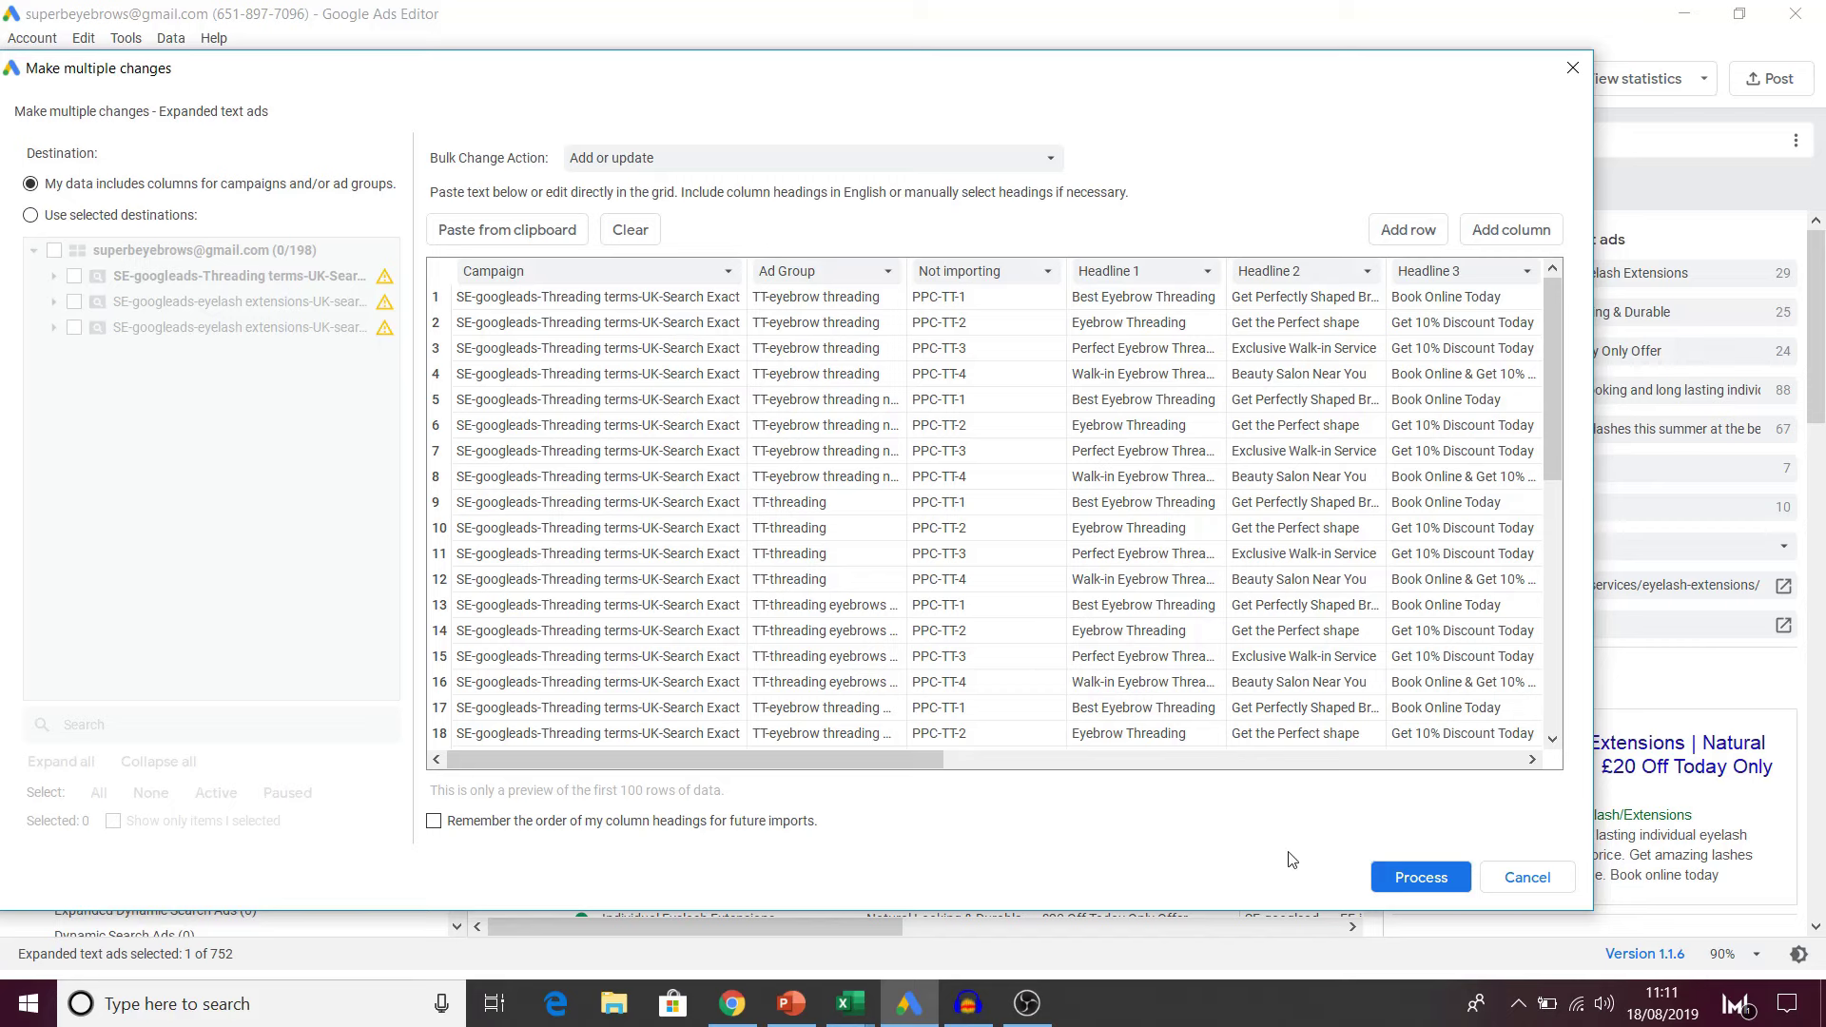
Step: Process the pasted expanded text ads and finish the import to review the proposed changes
click(1419, 876)
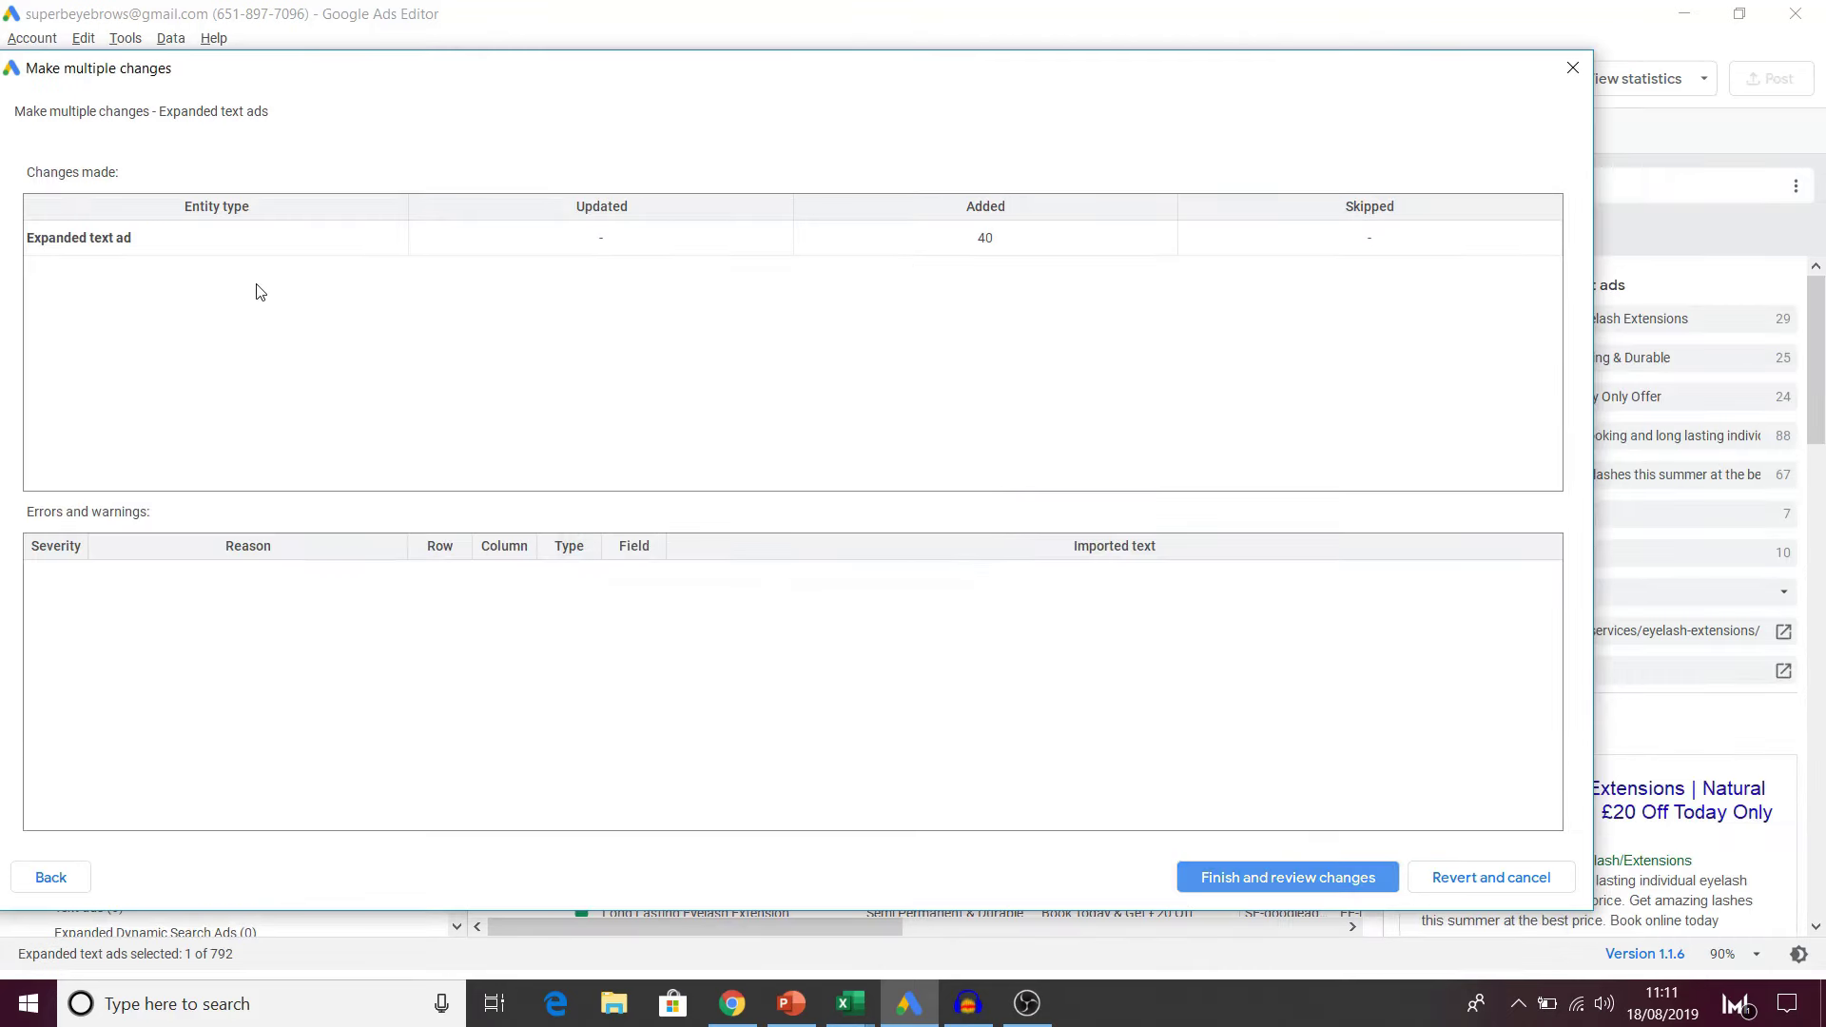
drag(508, 63, 684, 59)
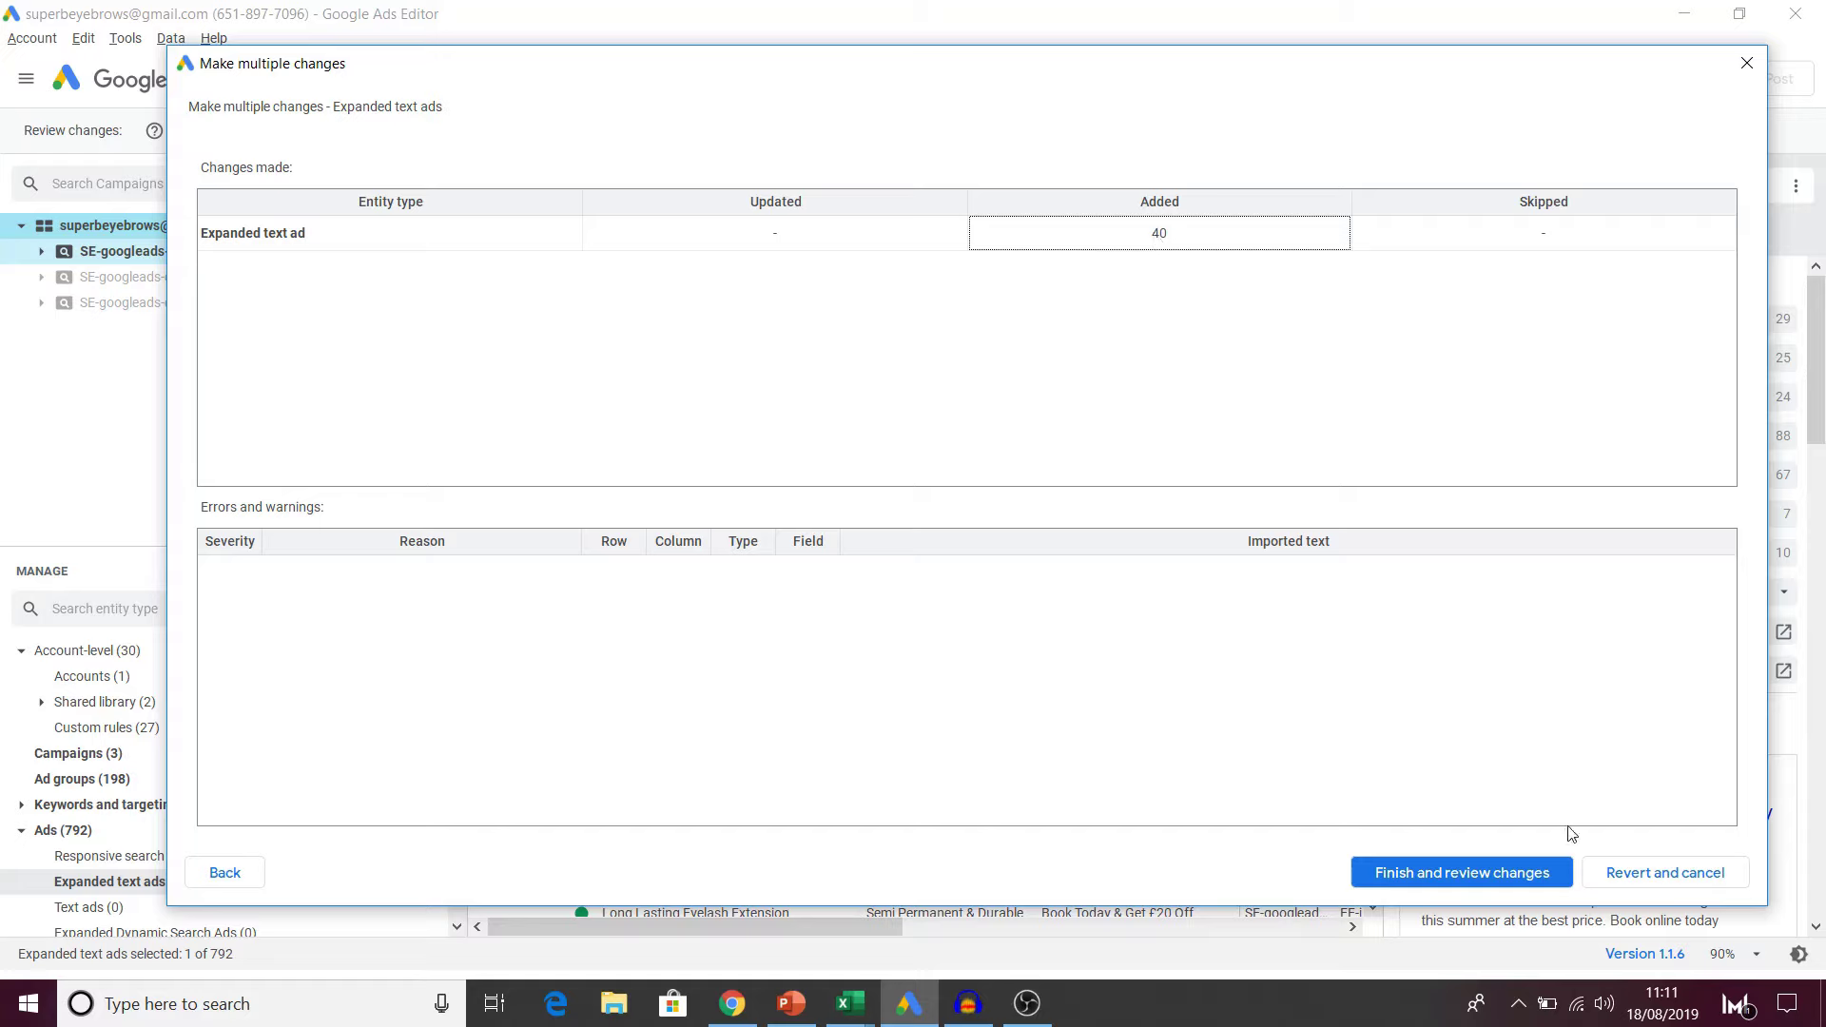
click(1424, 871)
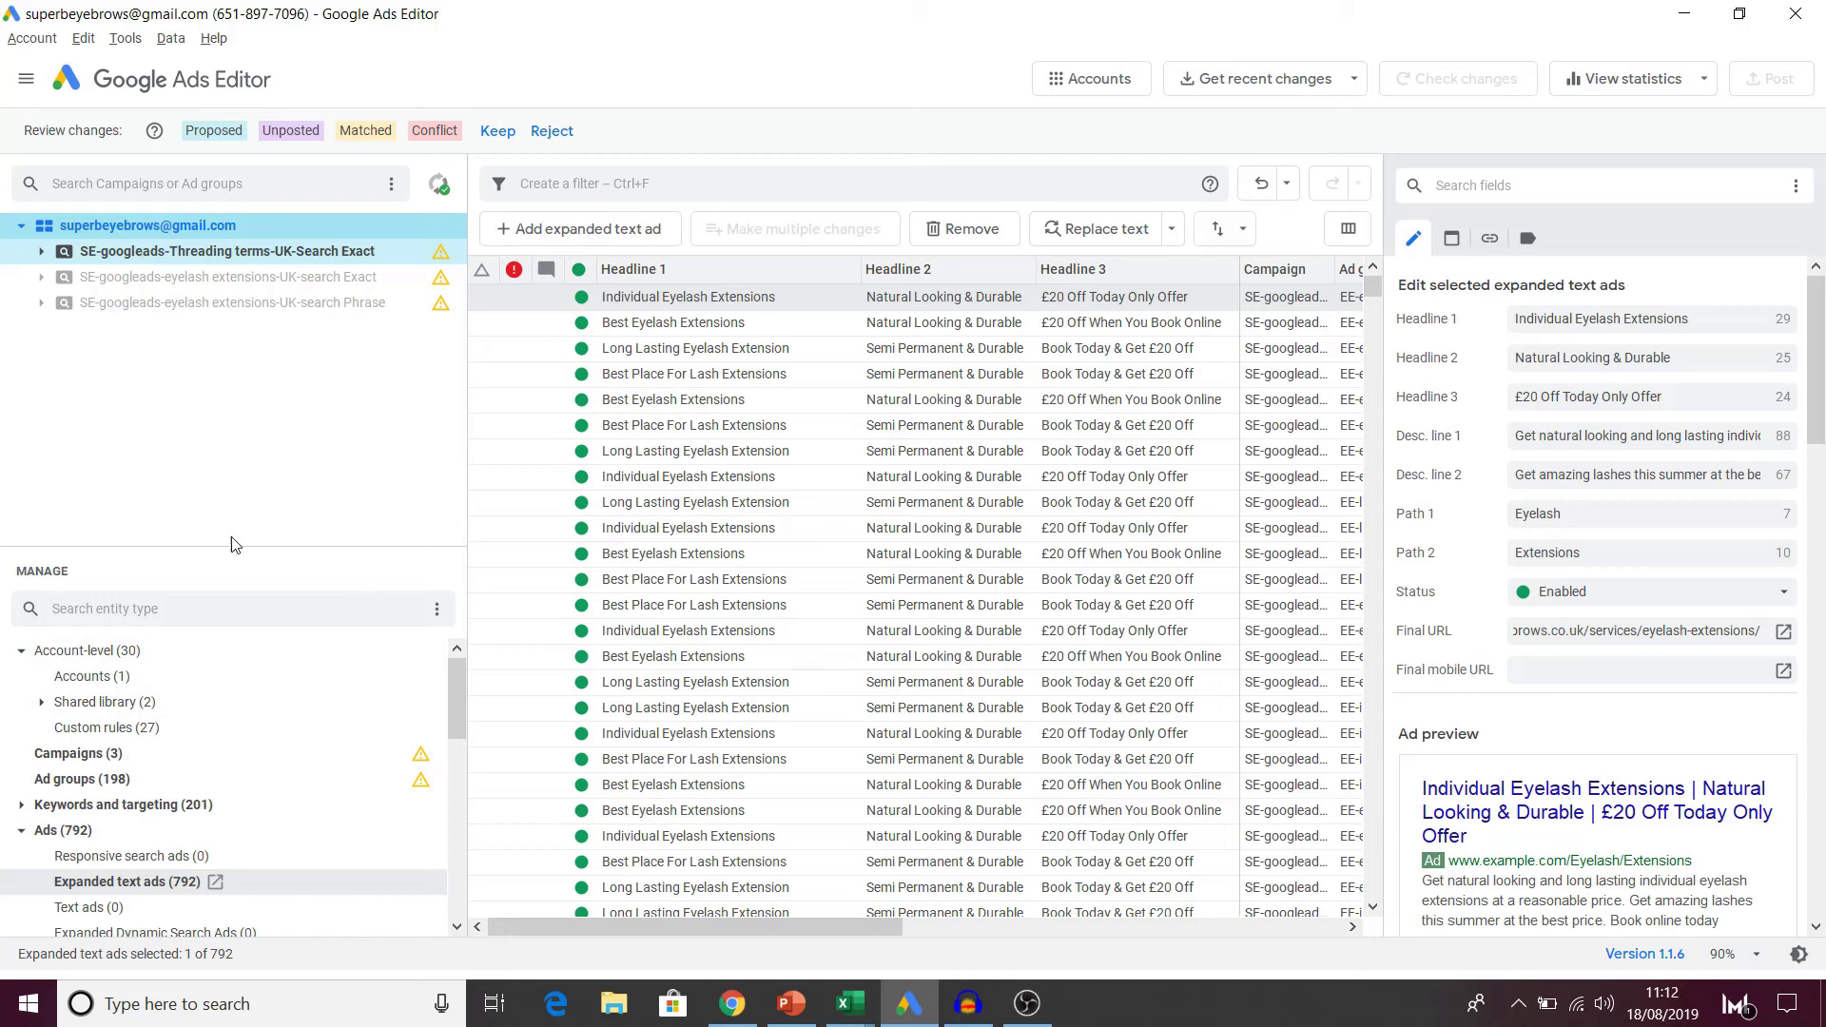
Step: Open the Threading terms-UK-Search Exact campaign's proposed ads and show the first ad's URL options in a widened edit pane
click(259, 251)
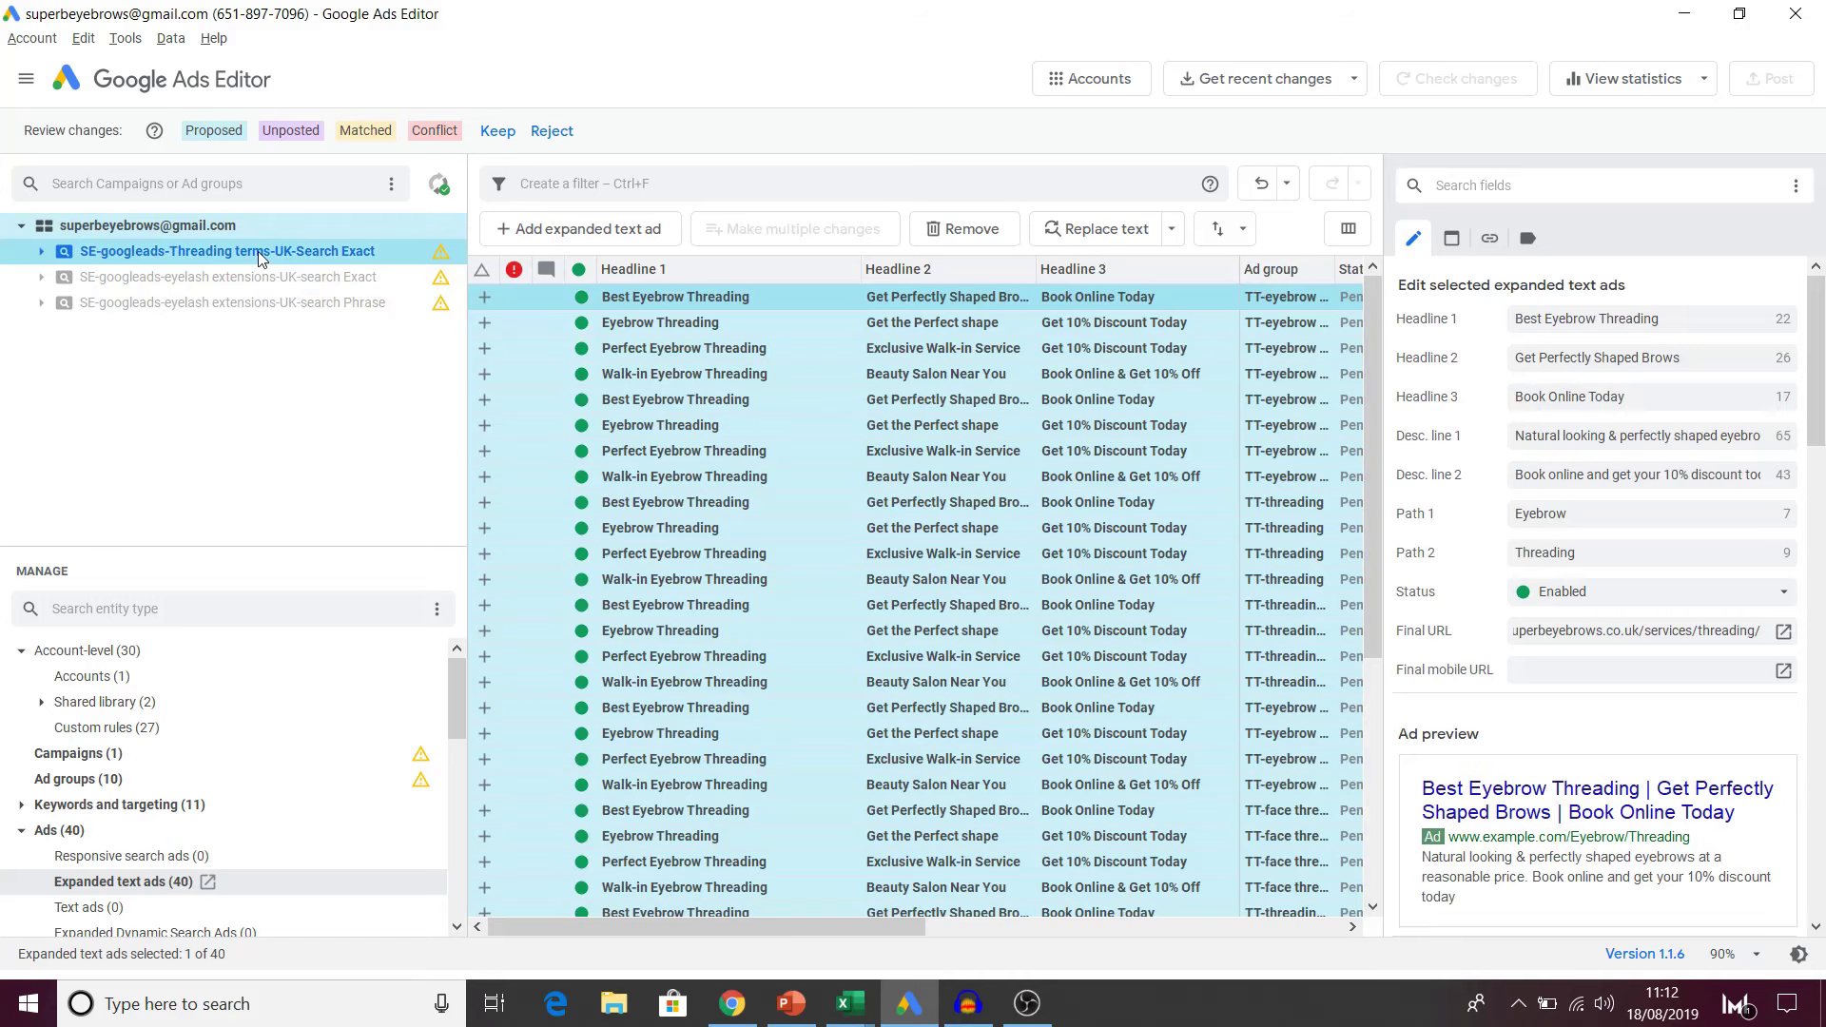
scroll(264, 786, down, 3)
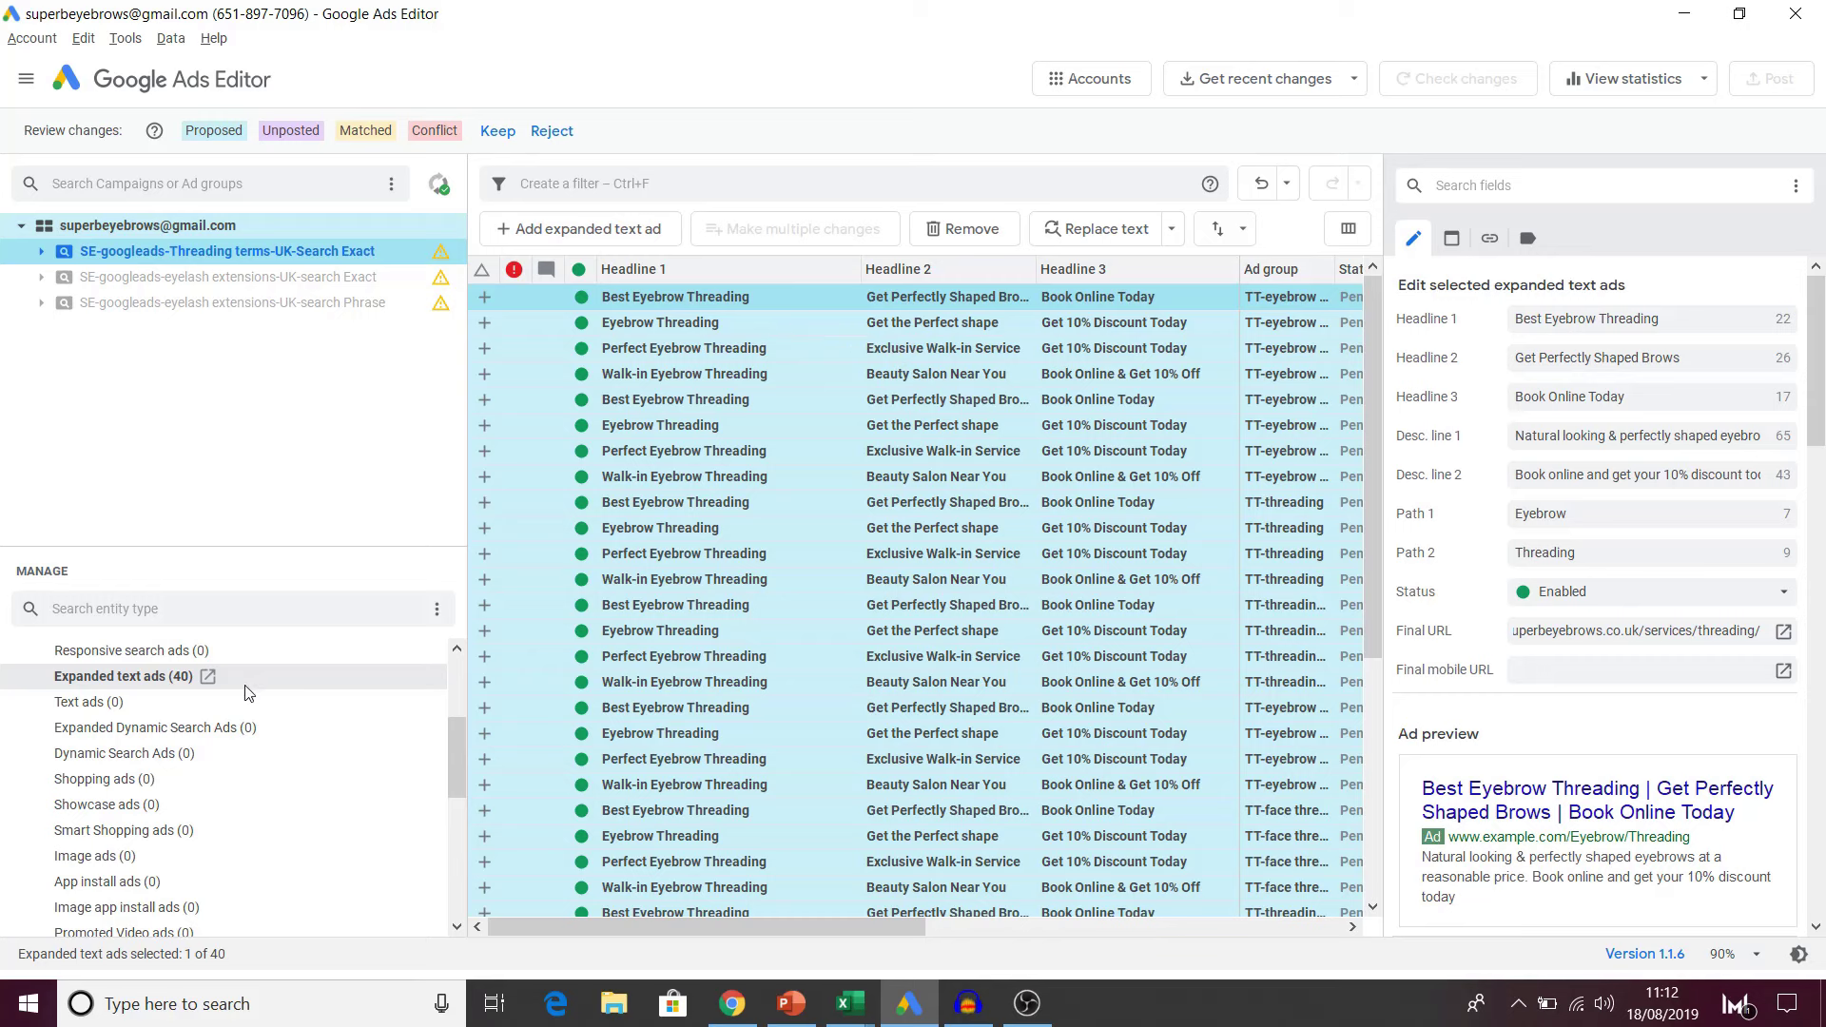
click(1489, 240)
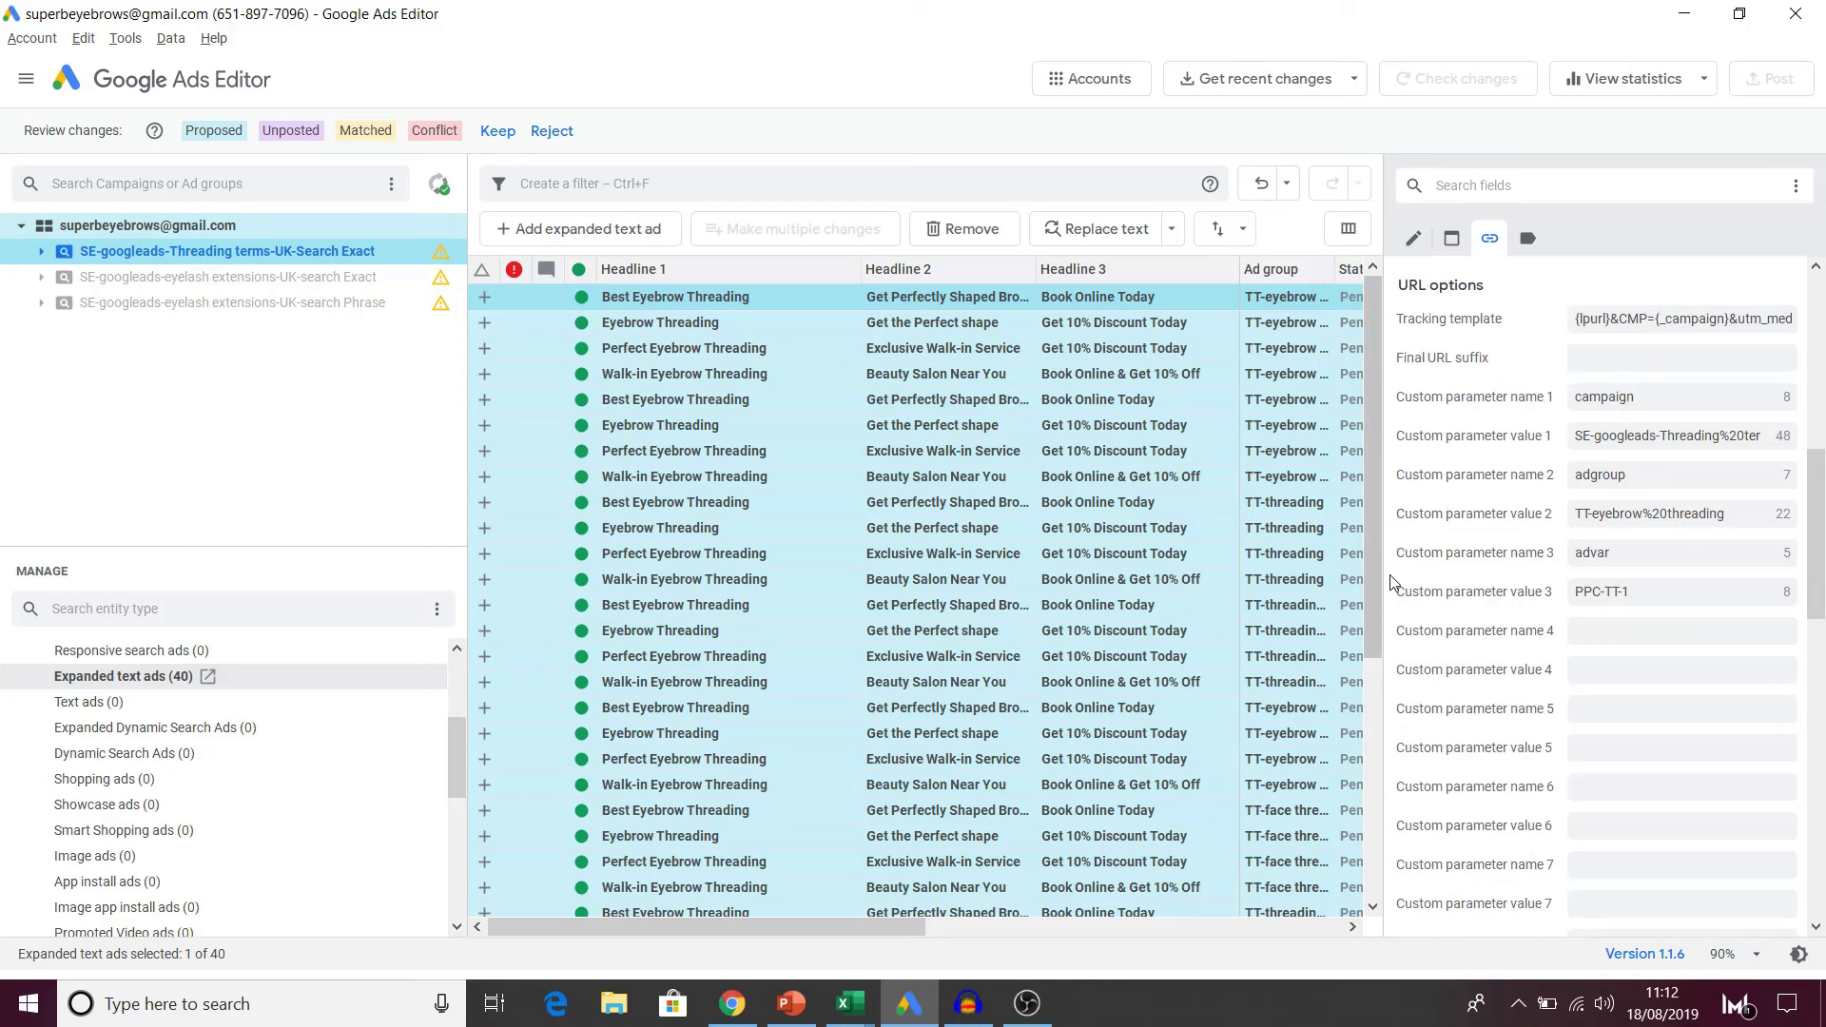
drag(1381, 576, 1127, 576)
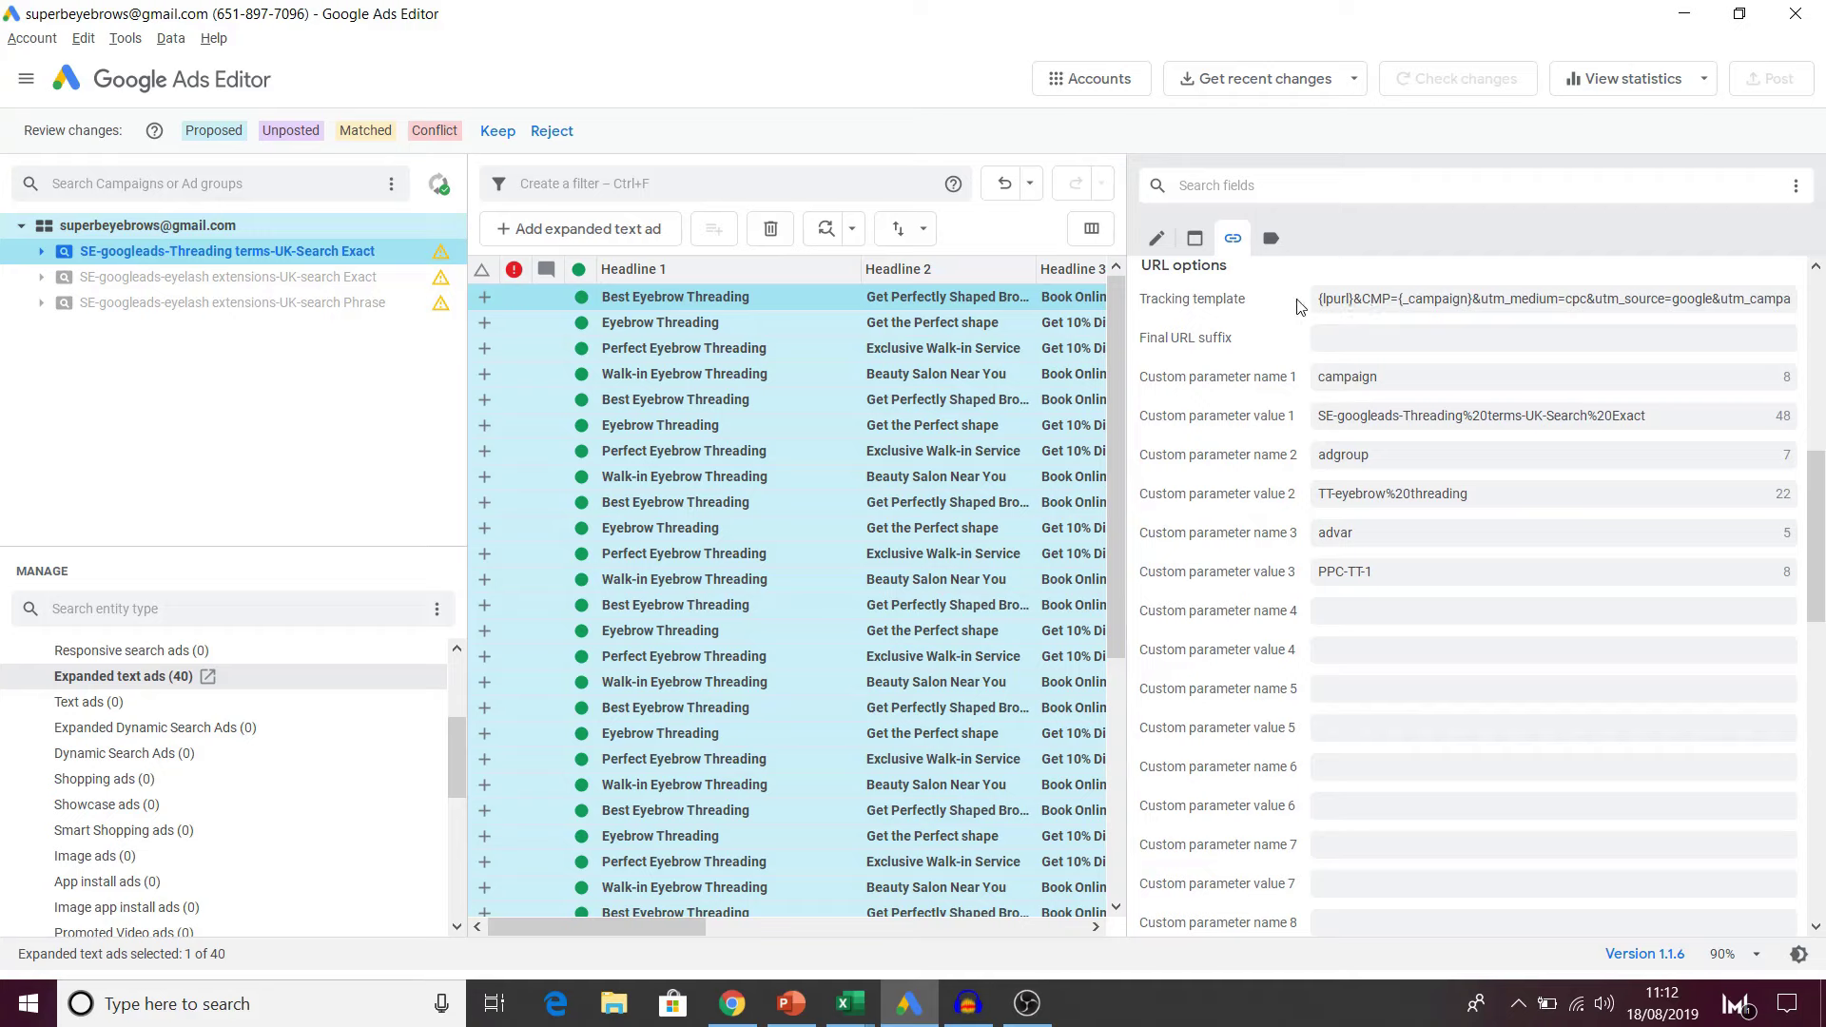
Step: Examine the first ad's tracking template and its campaign, adgroup and advar custom parameter values
drag(1315, 300, 1789, 301)
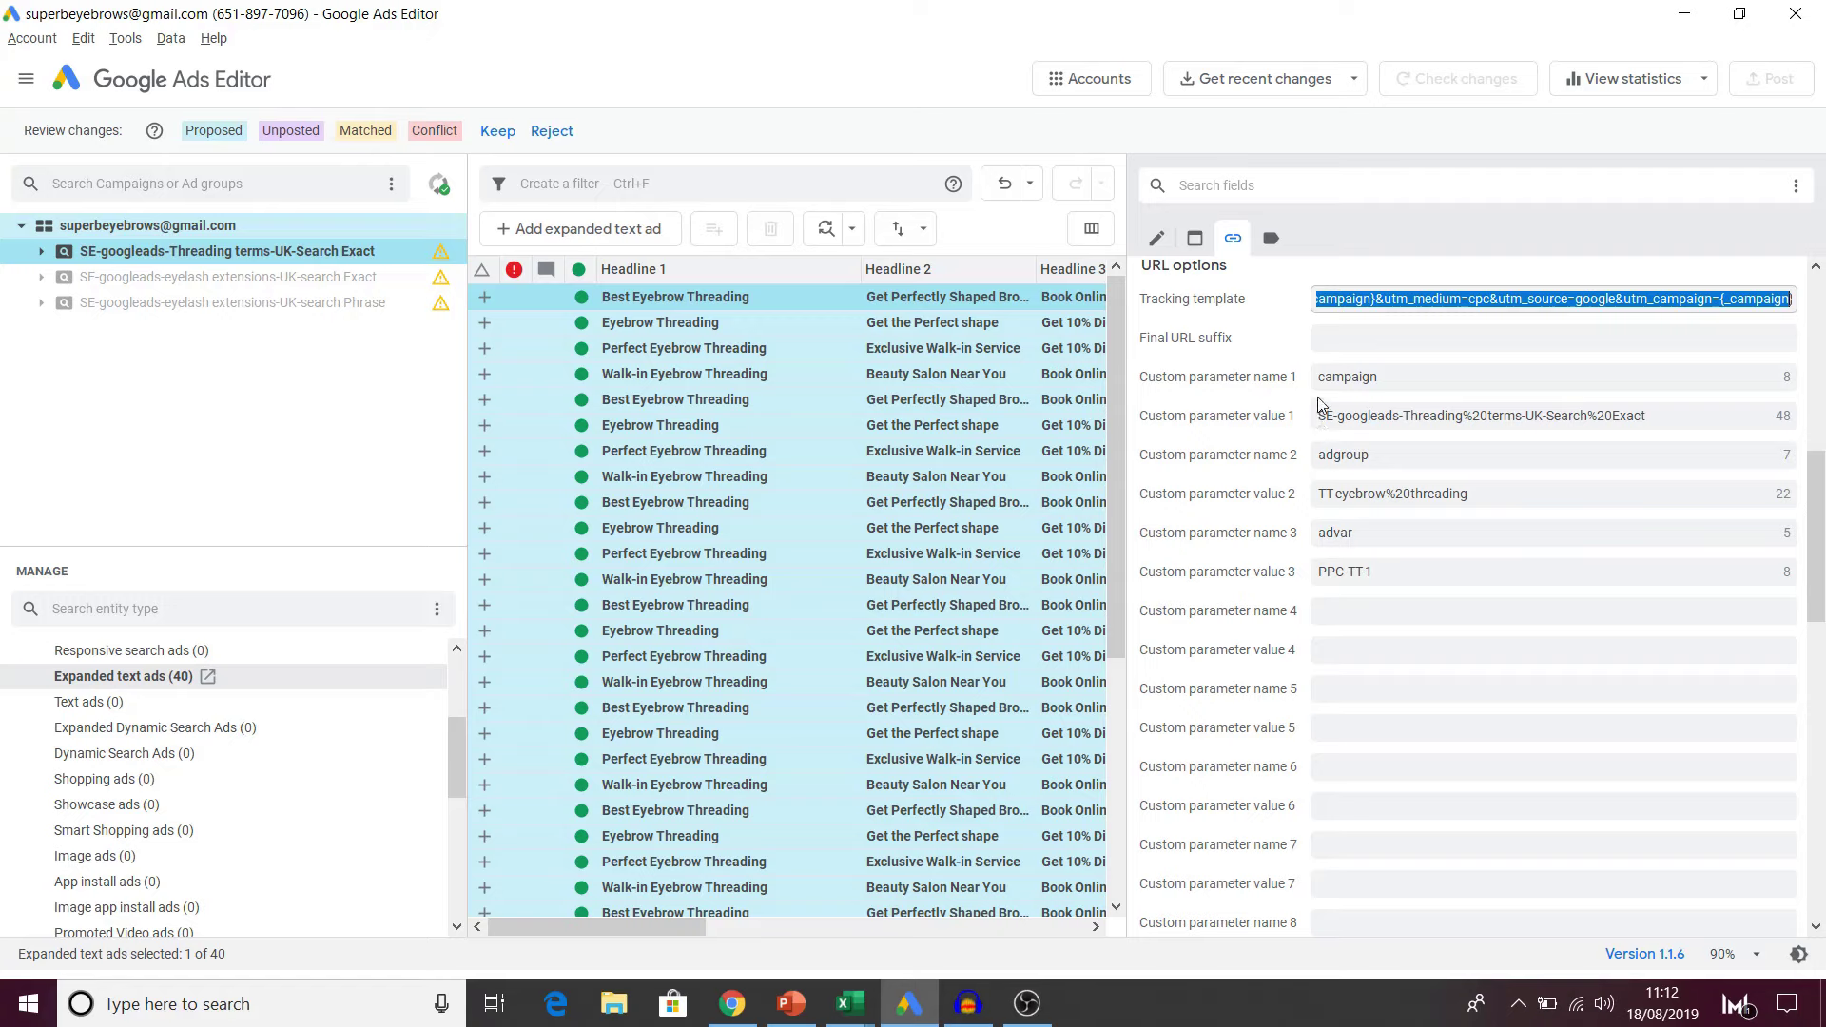
drag(1317, 415, 1666, 421)
click(1666, 421)
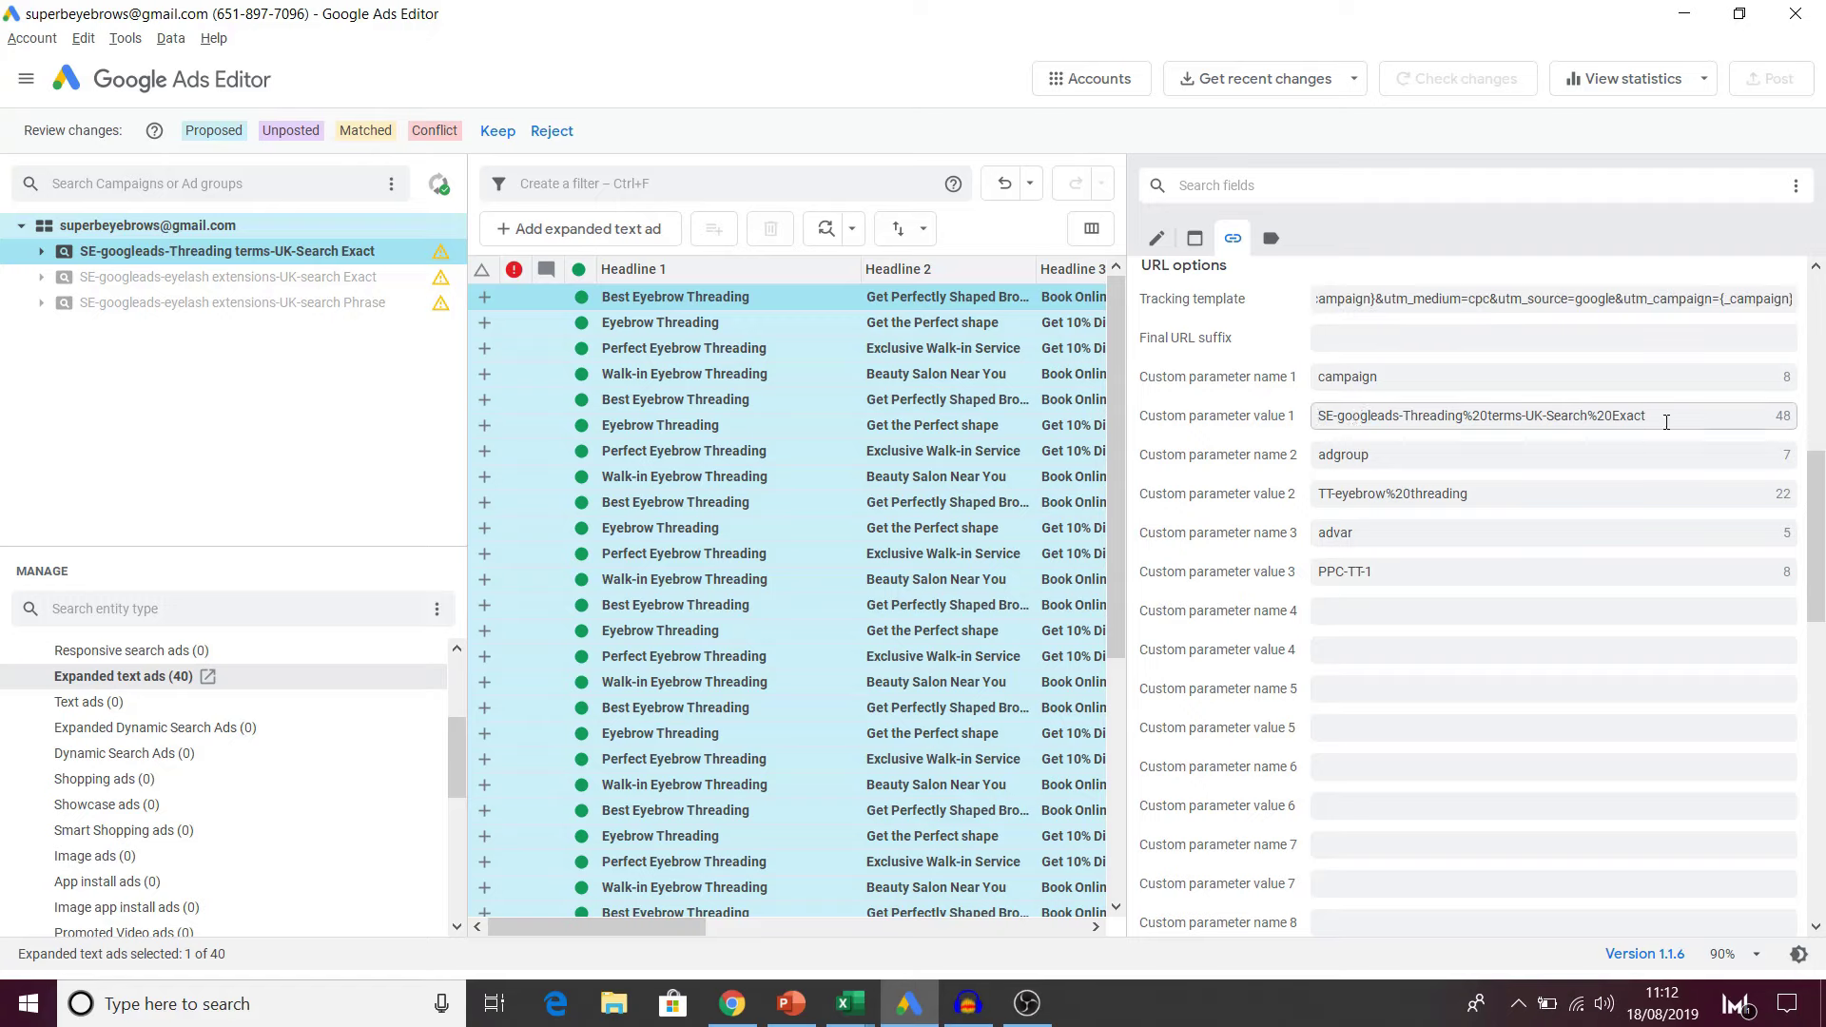
drag(1318, 494, 1469, 493)
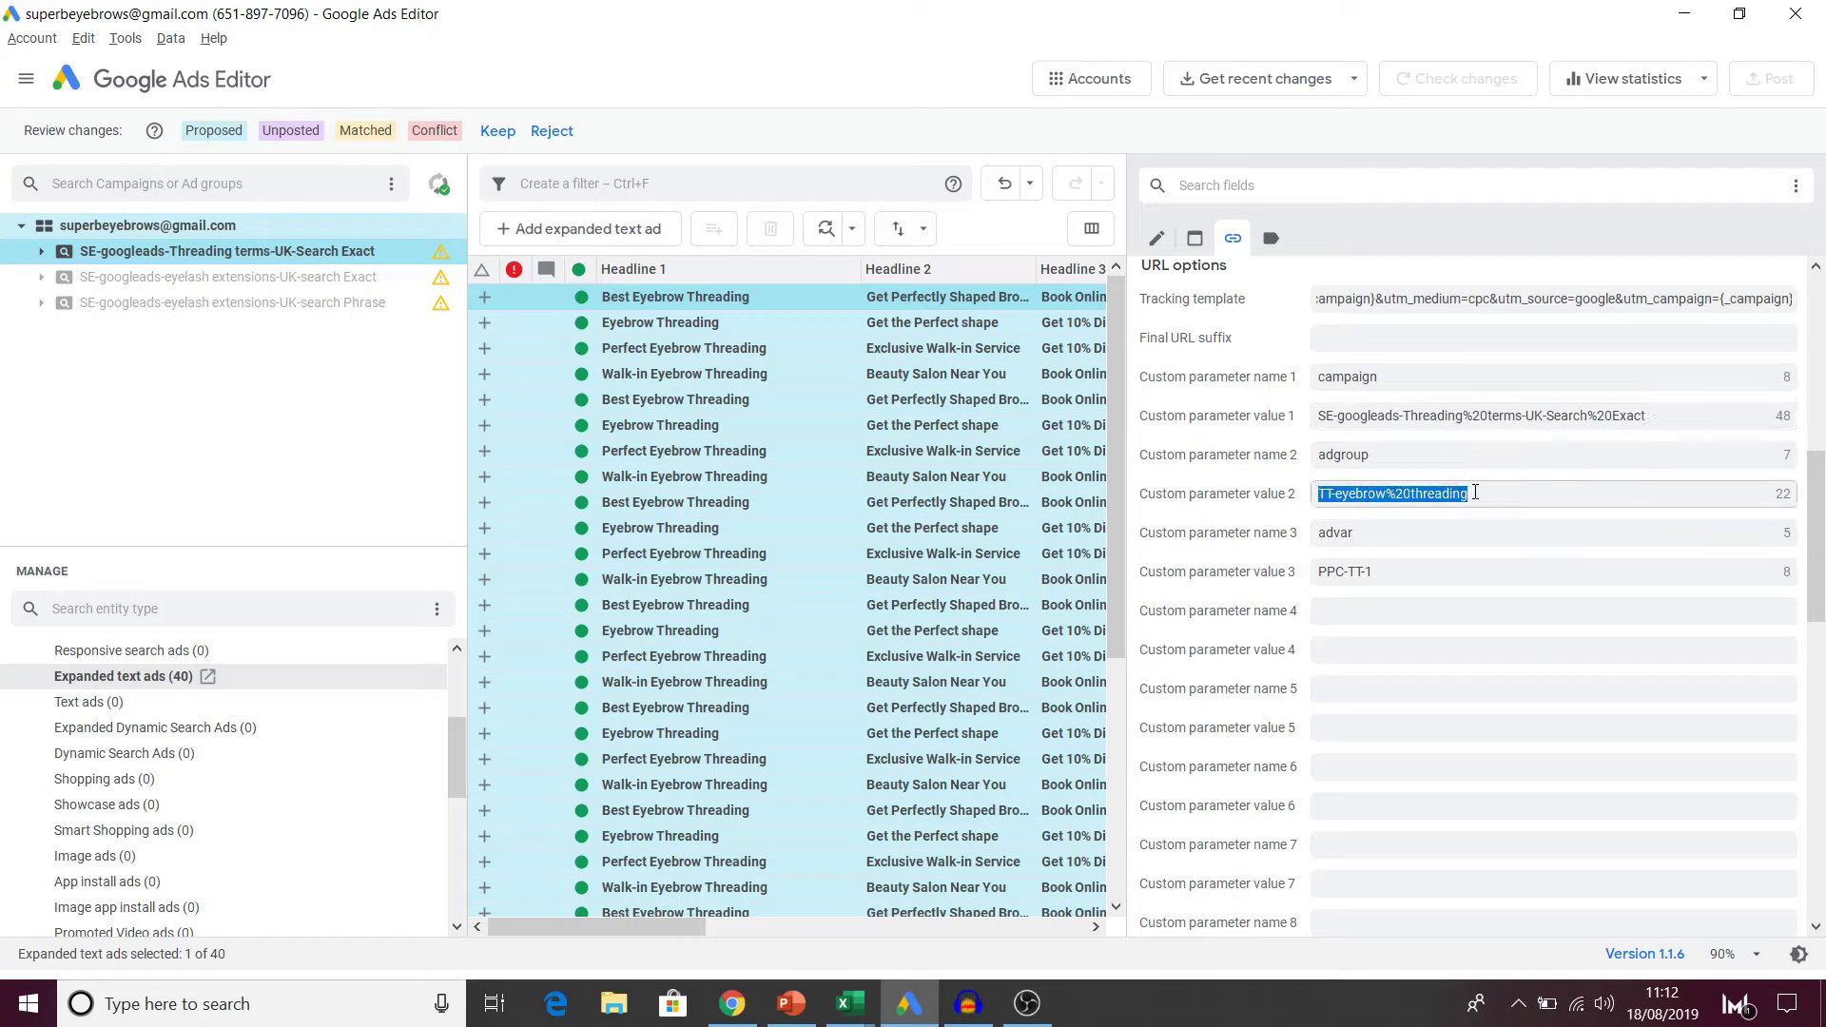
click(1479, 493)
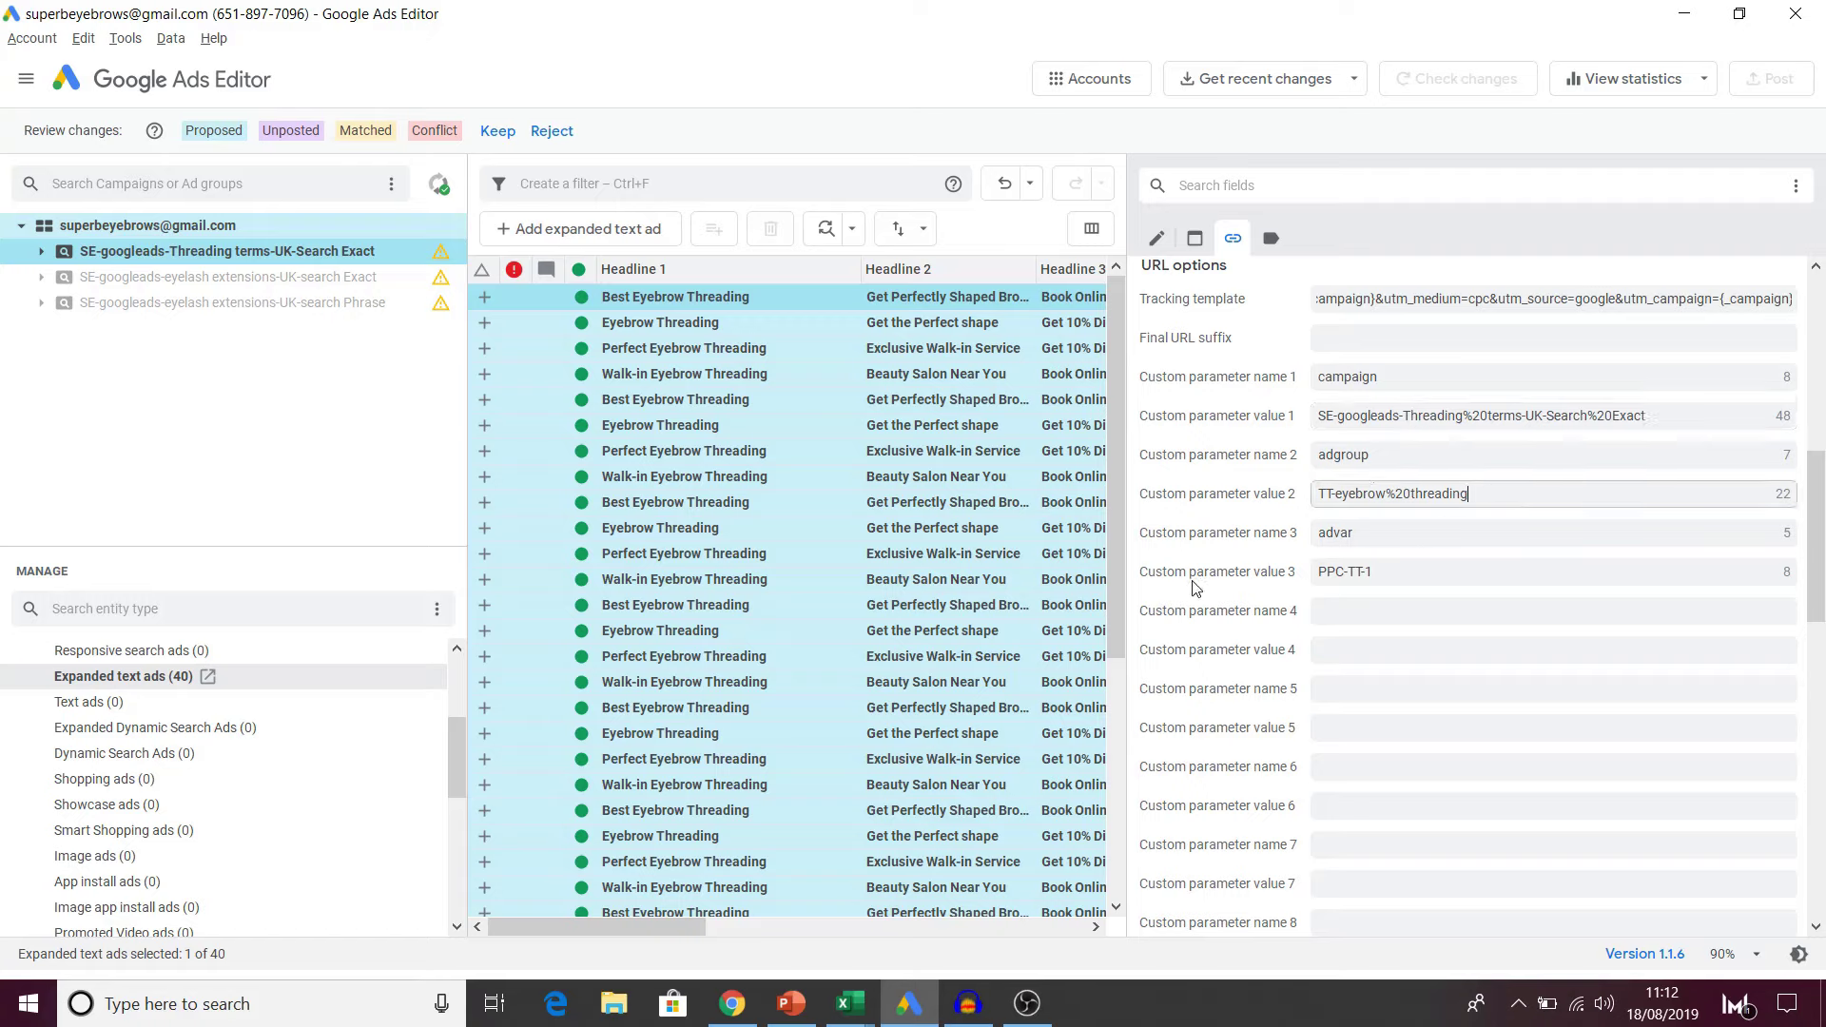
drag(1313, 571, 1379, 569)
click(1391, 564)
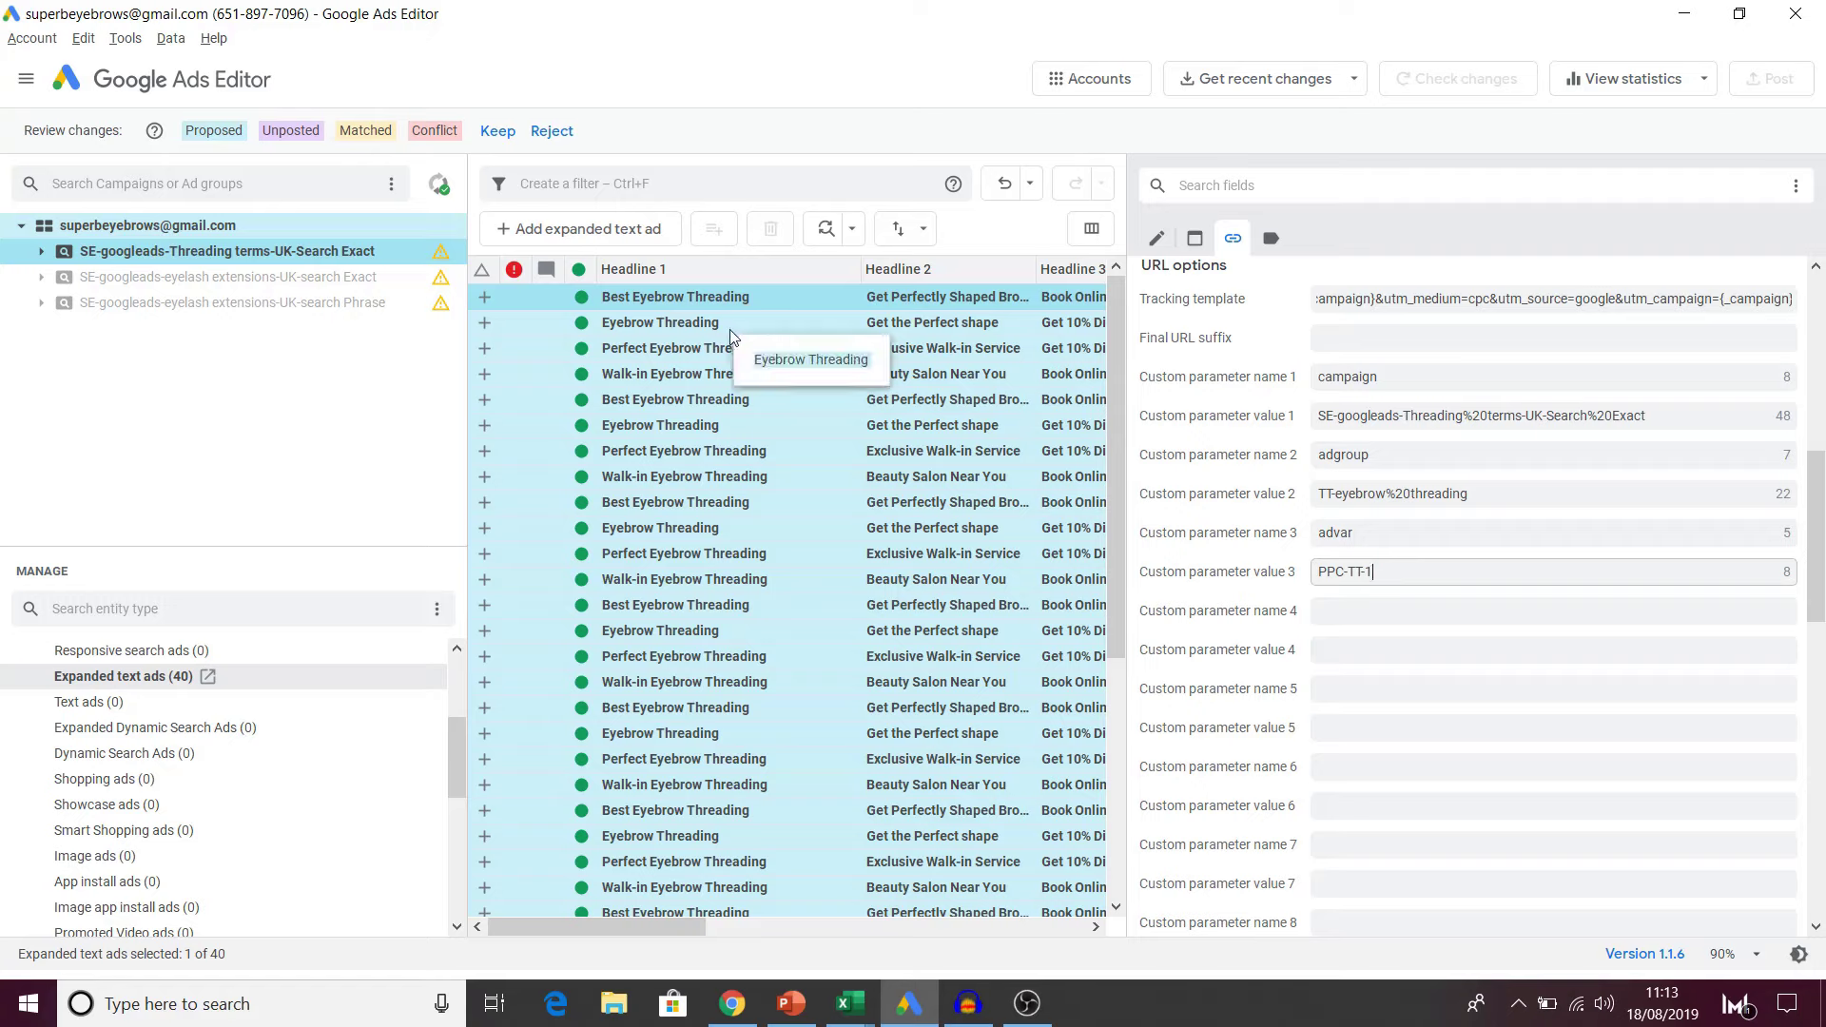
Step: Compare the custom parameter values of the first five Threading terms ads, one ad after another
double_click(701, 295)
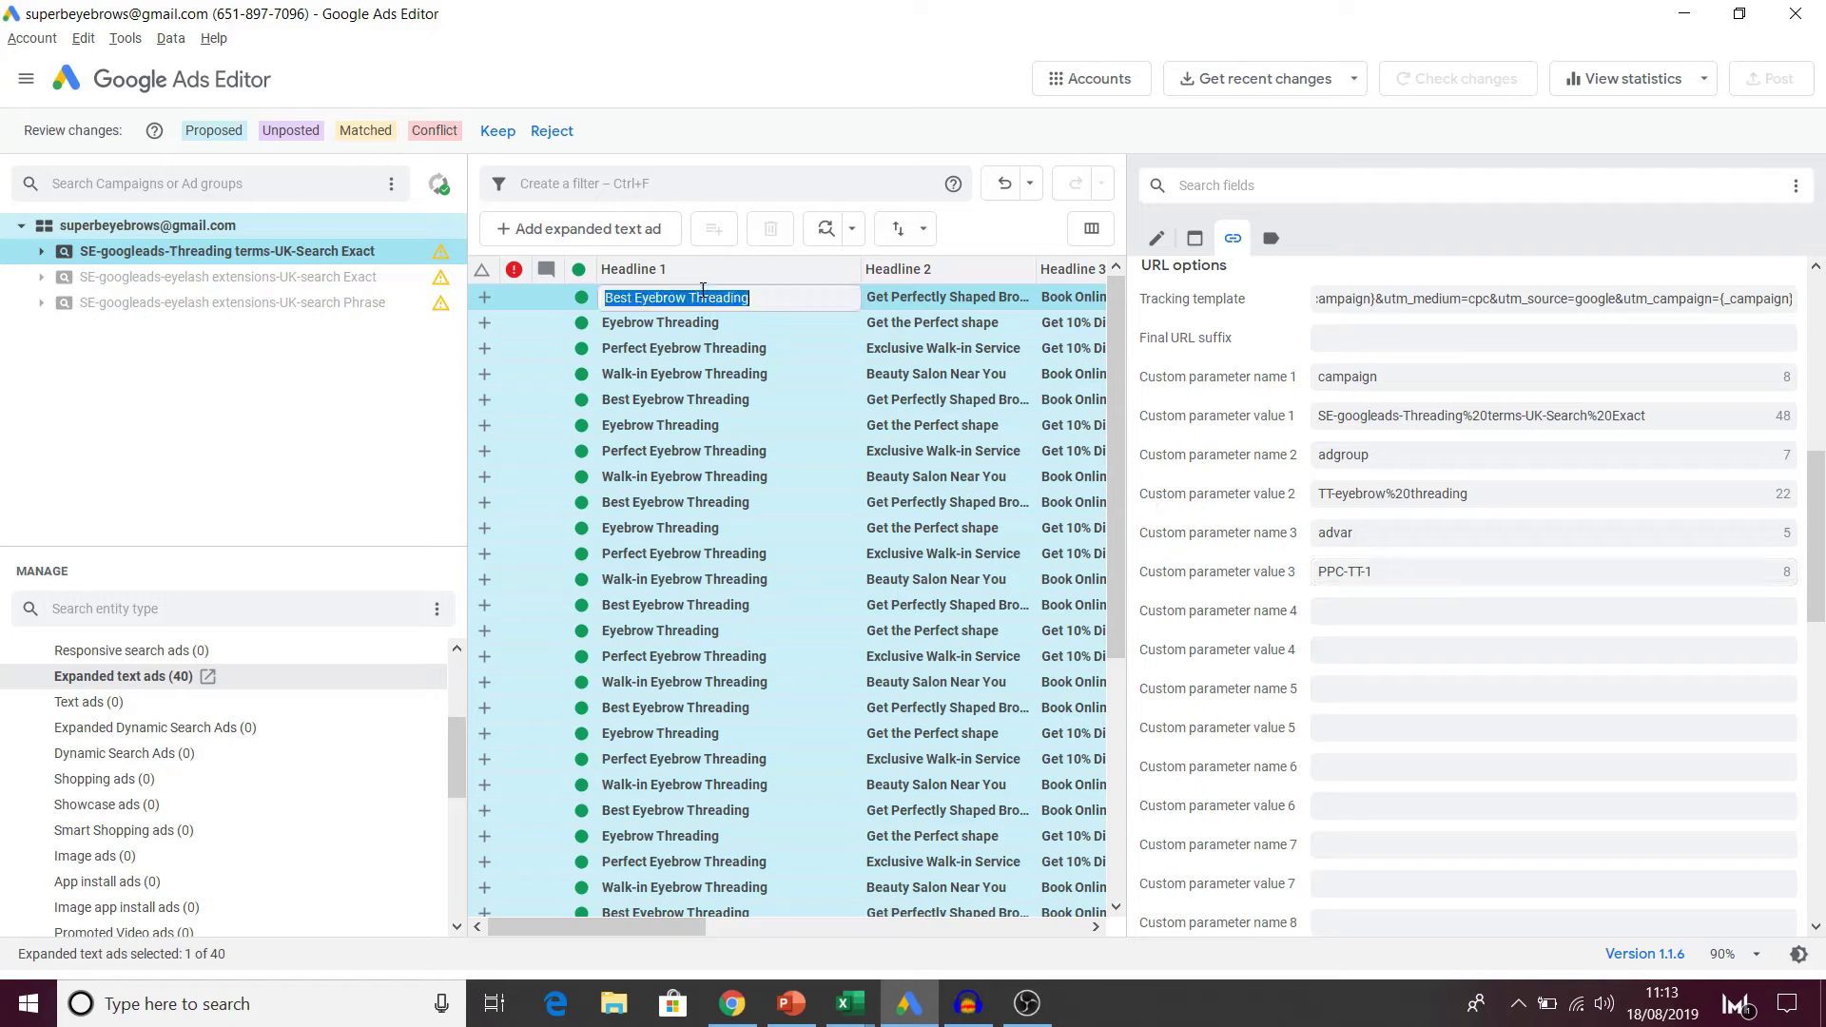
key(Return)
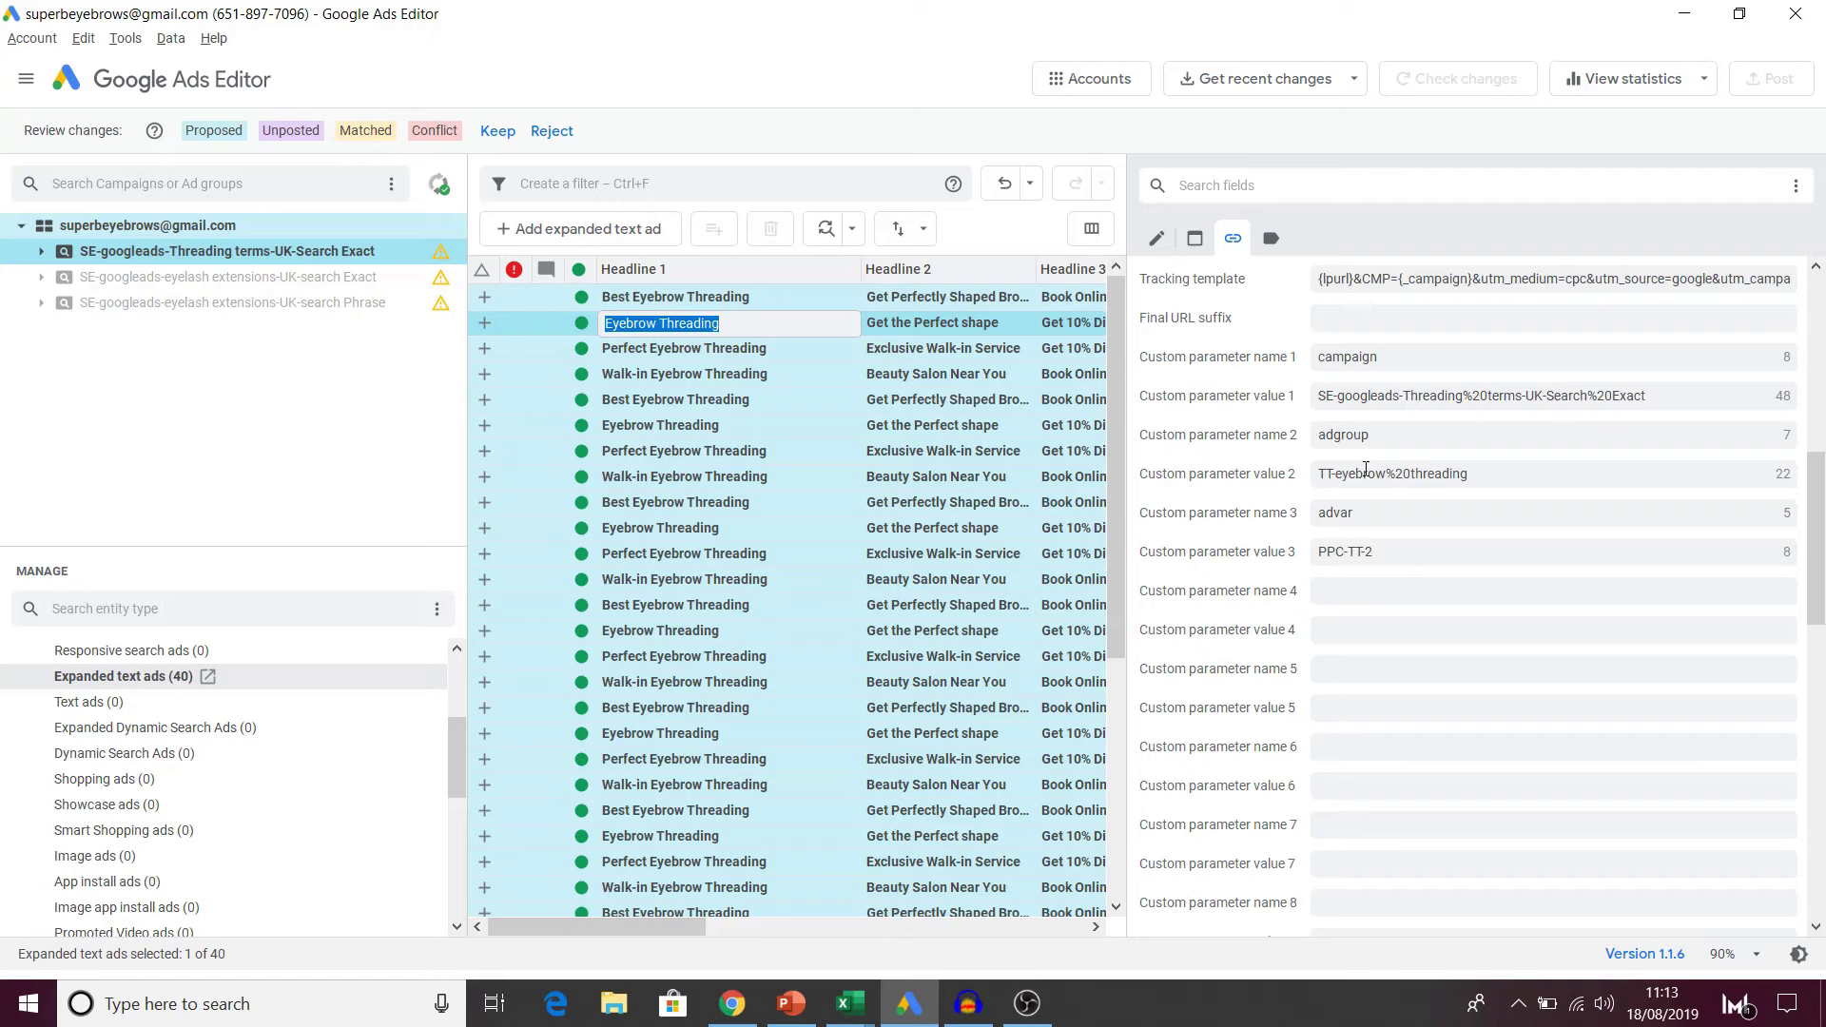
key(Up)
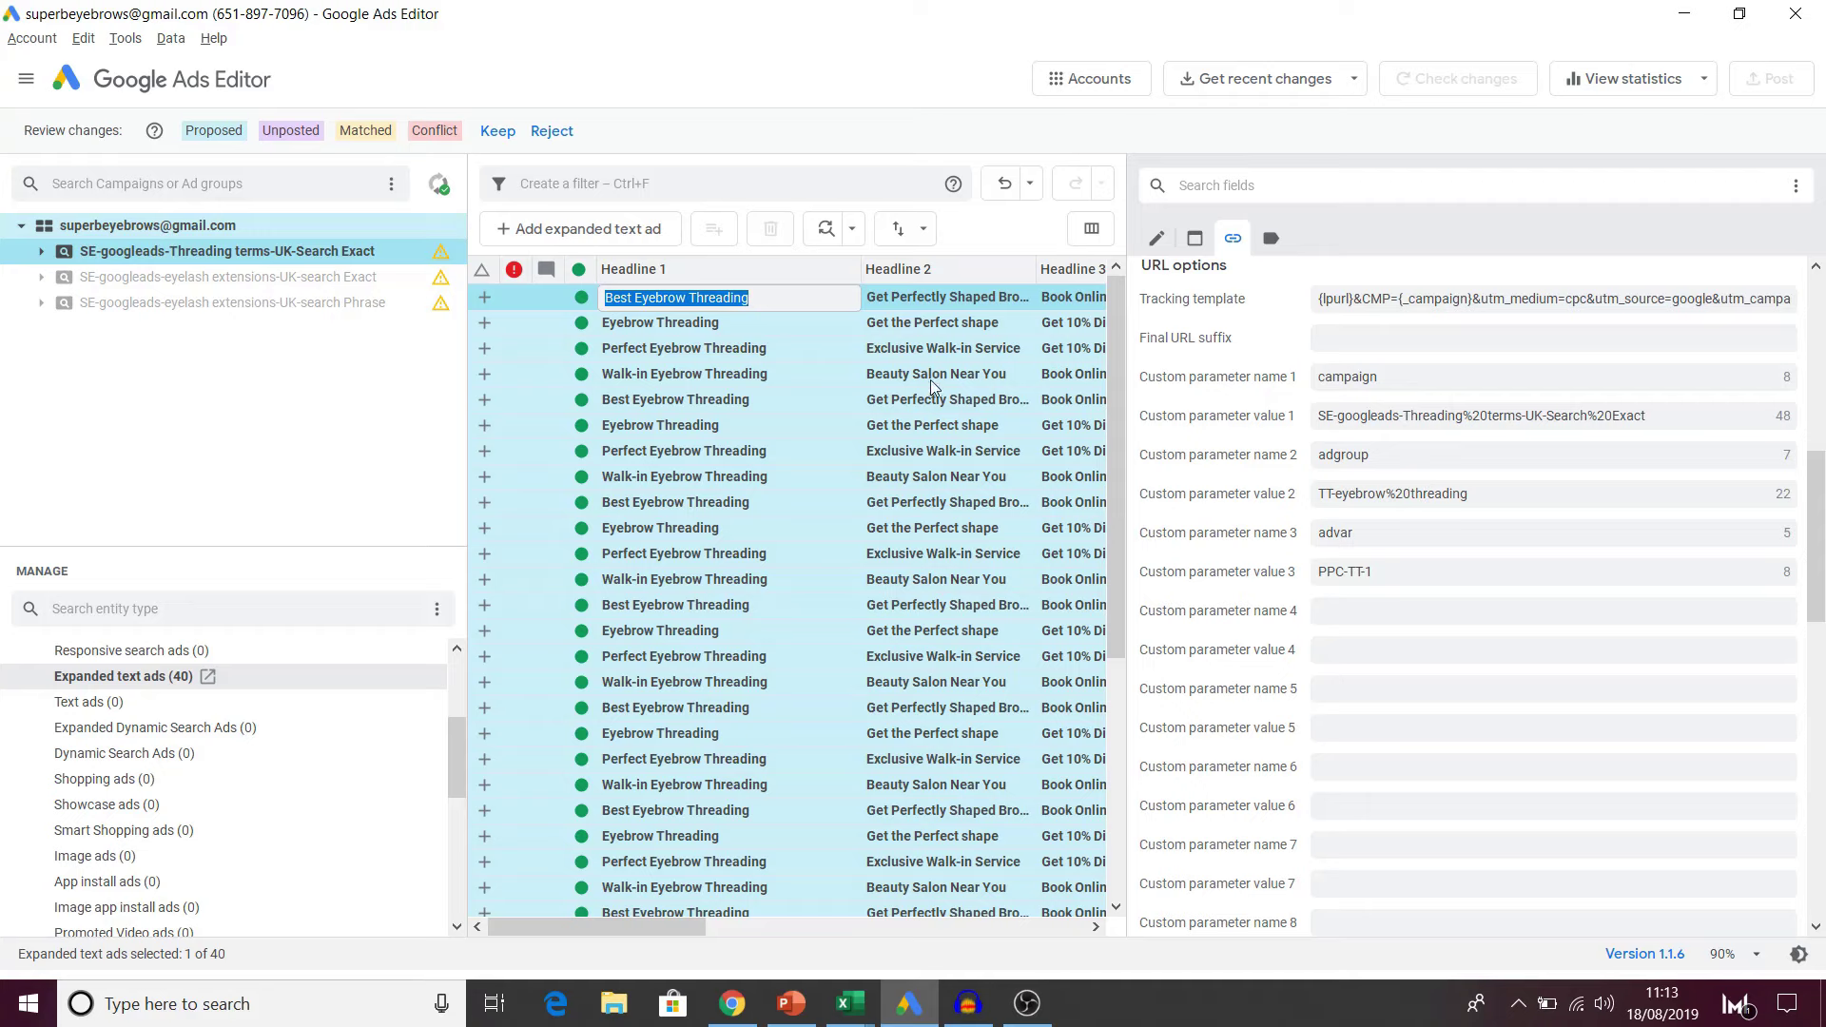
click(770, 328)
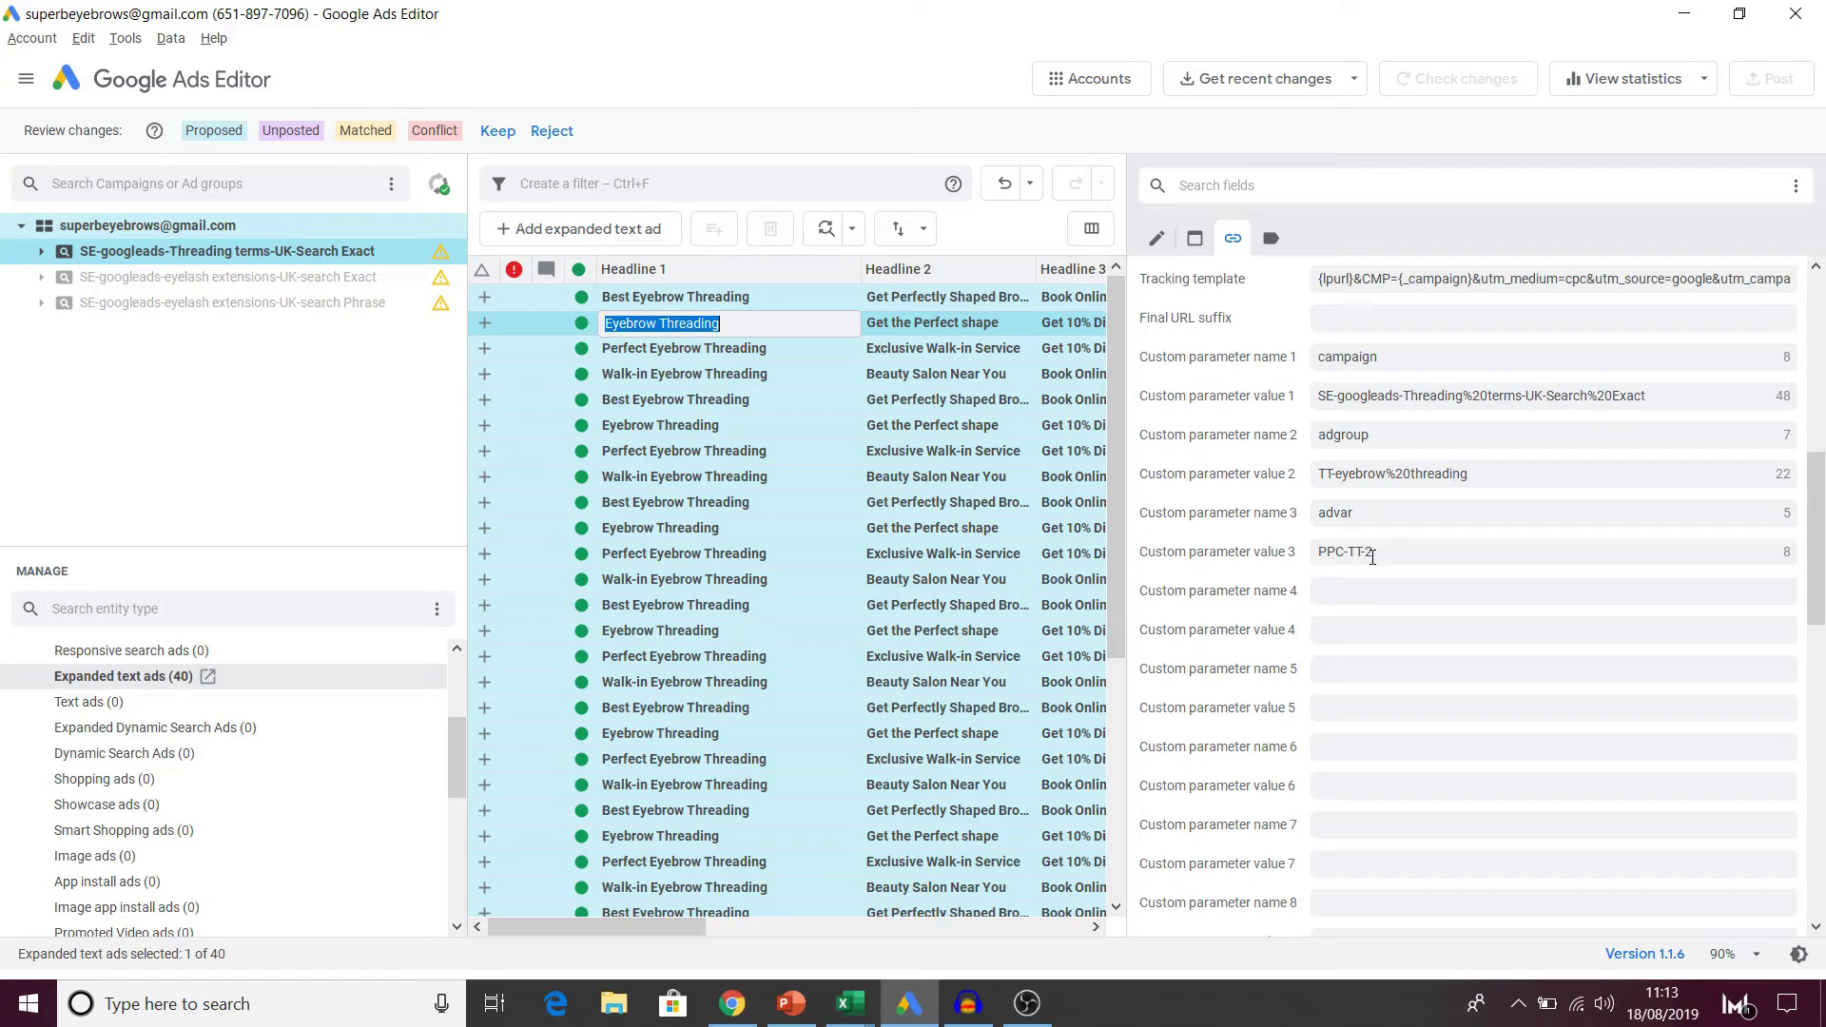
click(849, 361)
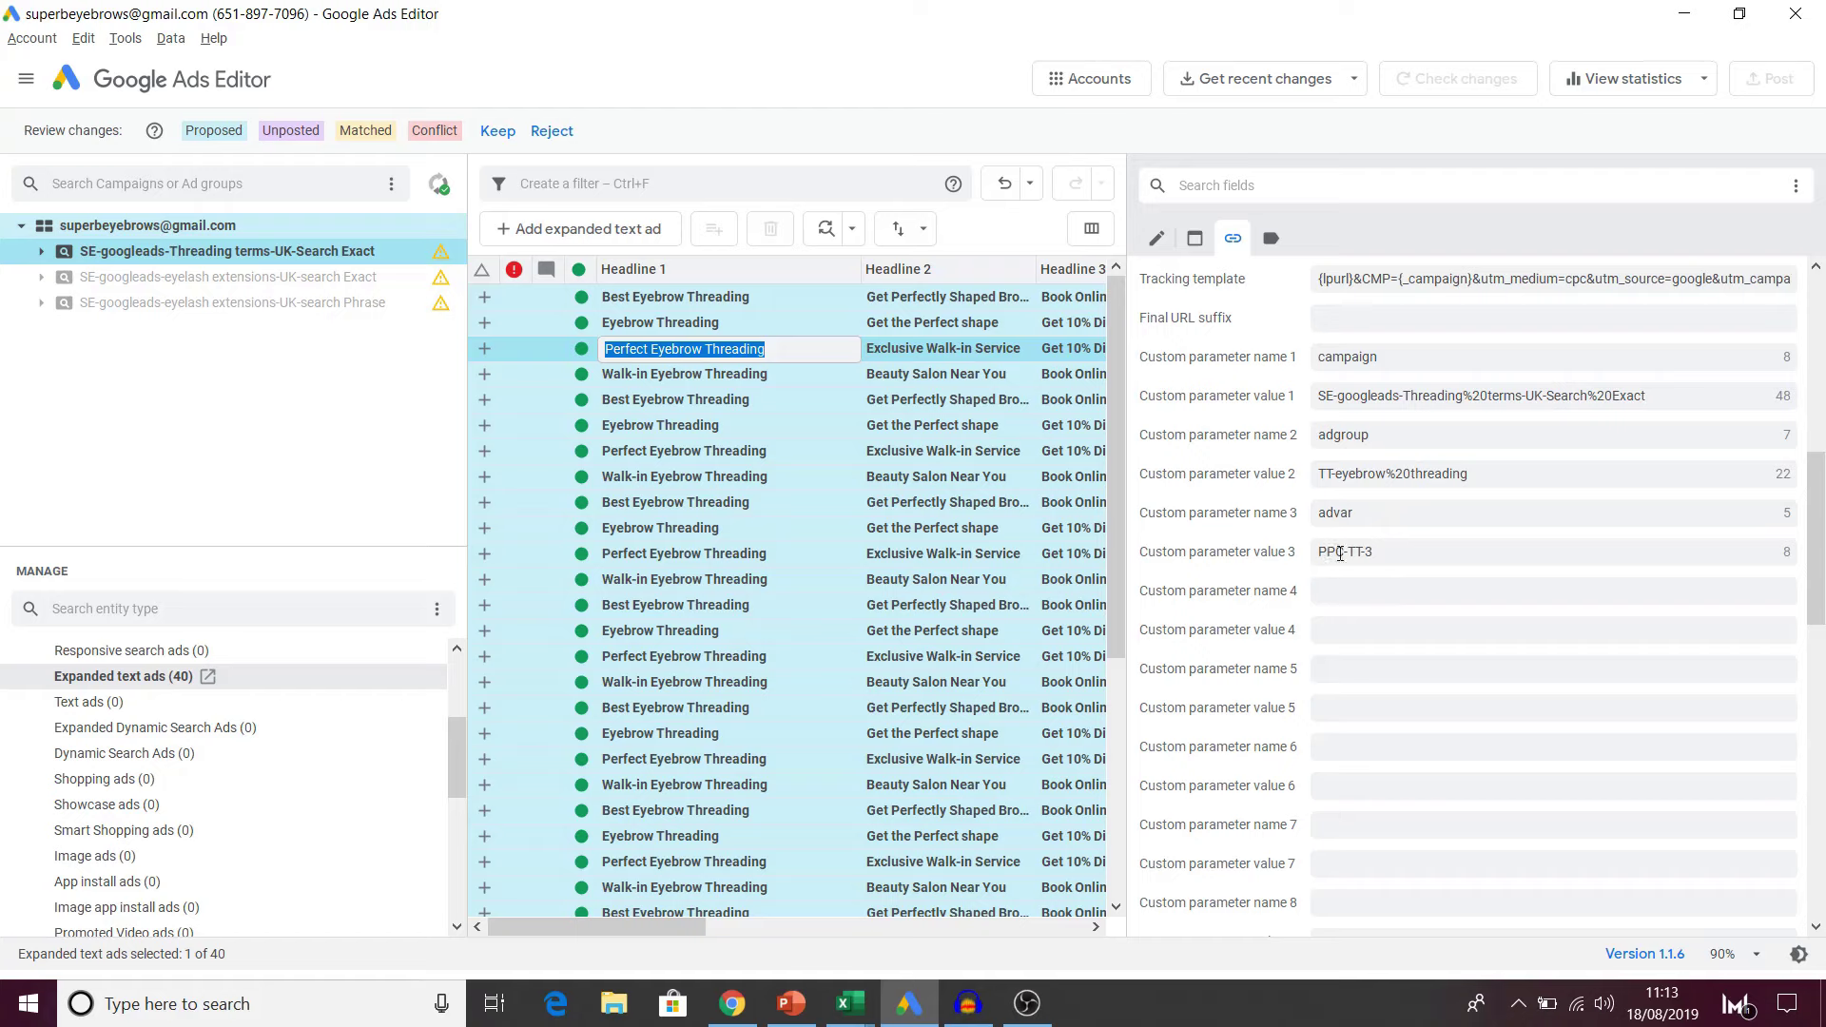
key(Down)
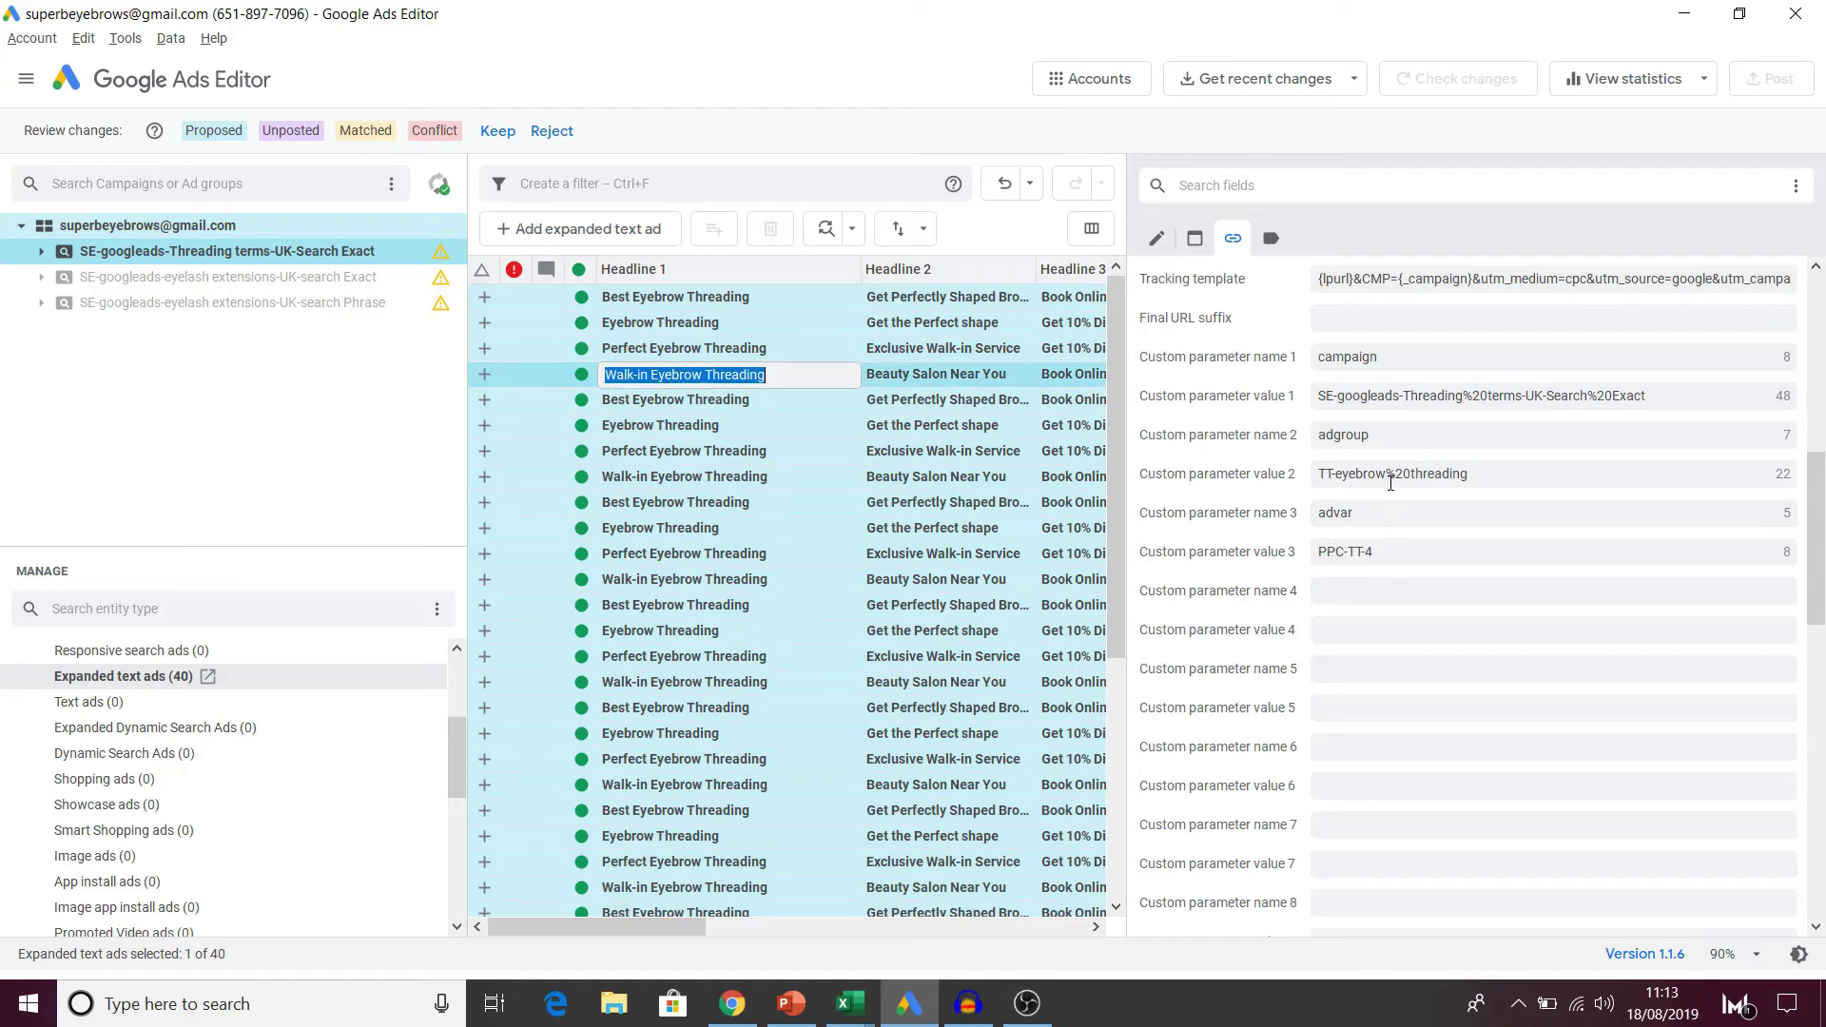
key(Down)
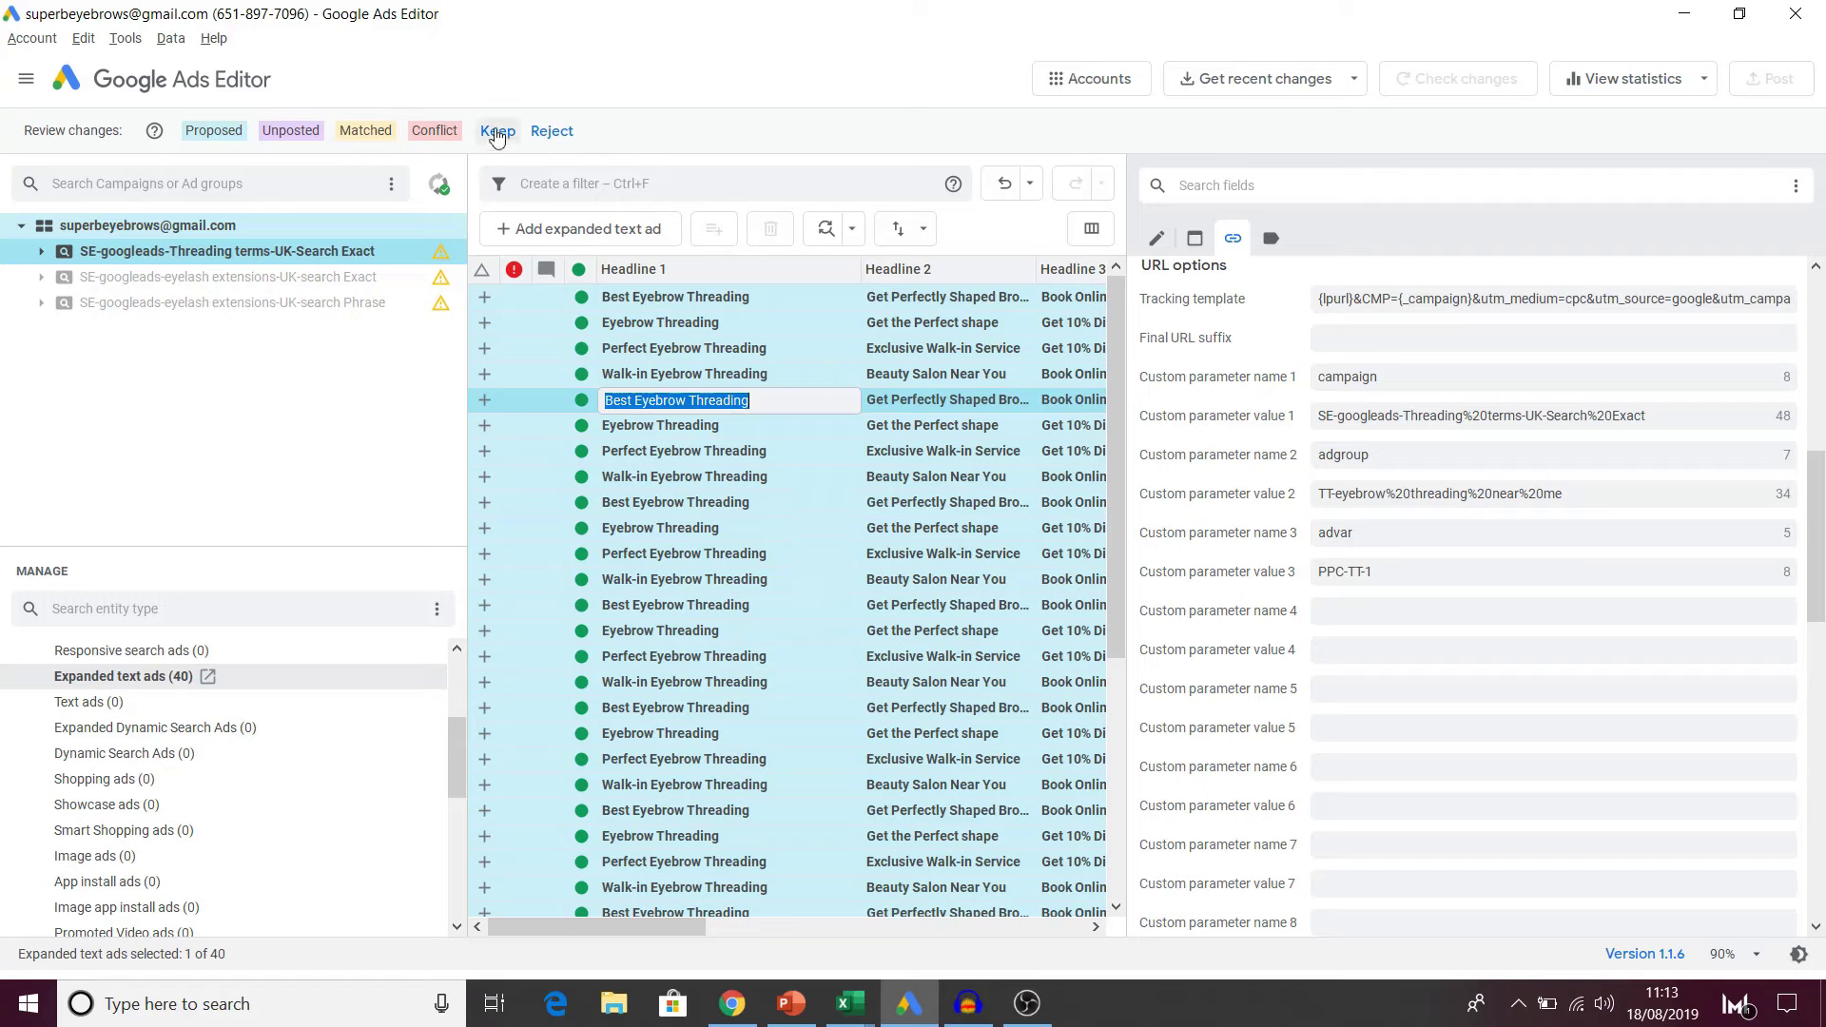
Step: Keep the proposed ads and expand the Threading terms-UK-Search Exact campaign to list its ad groups
click(496, 133)
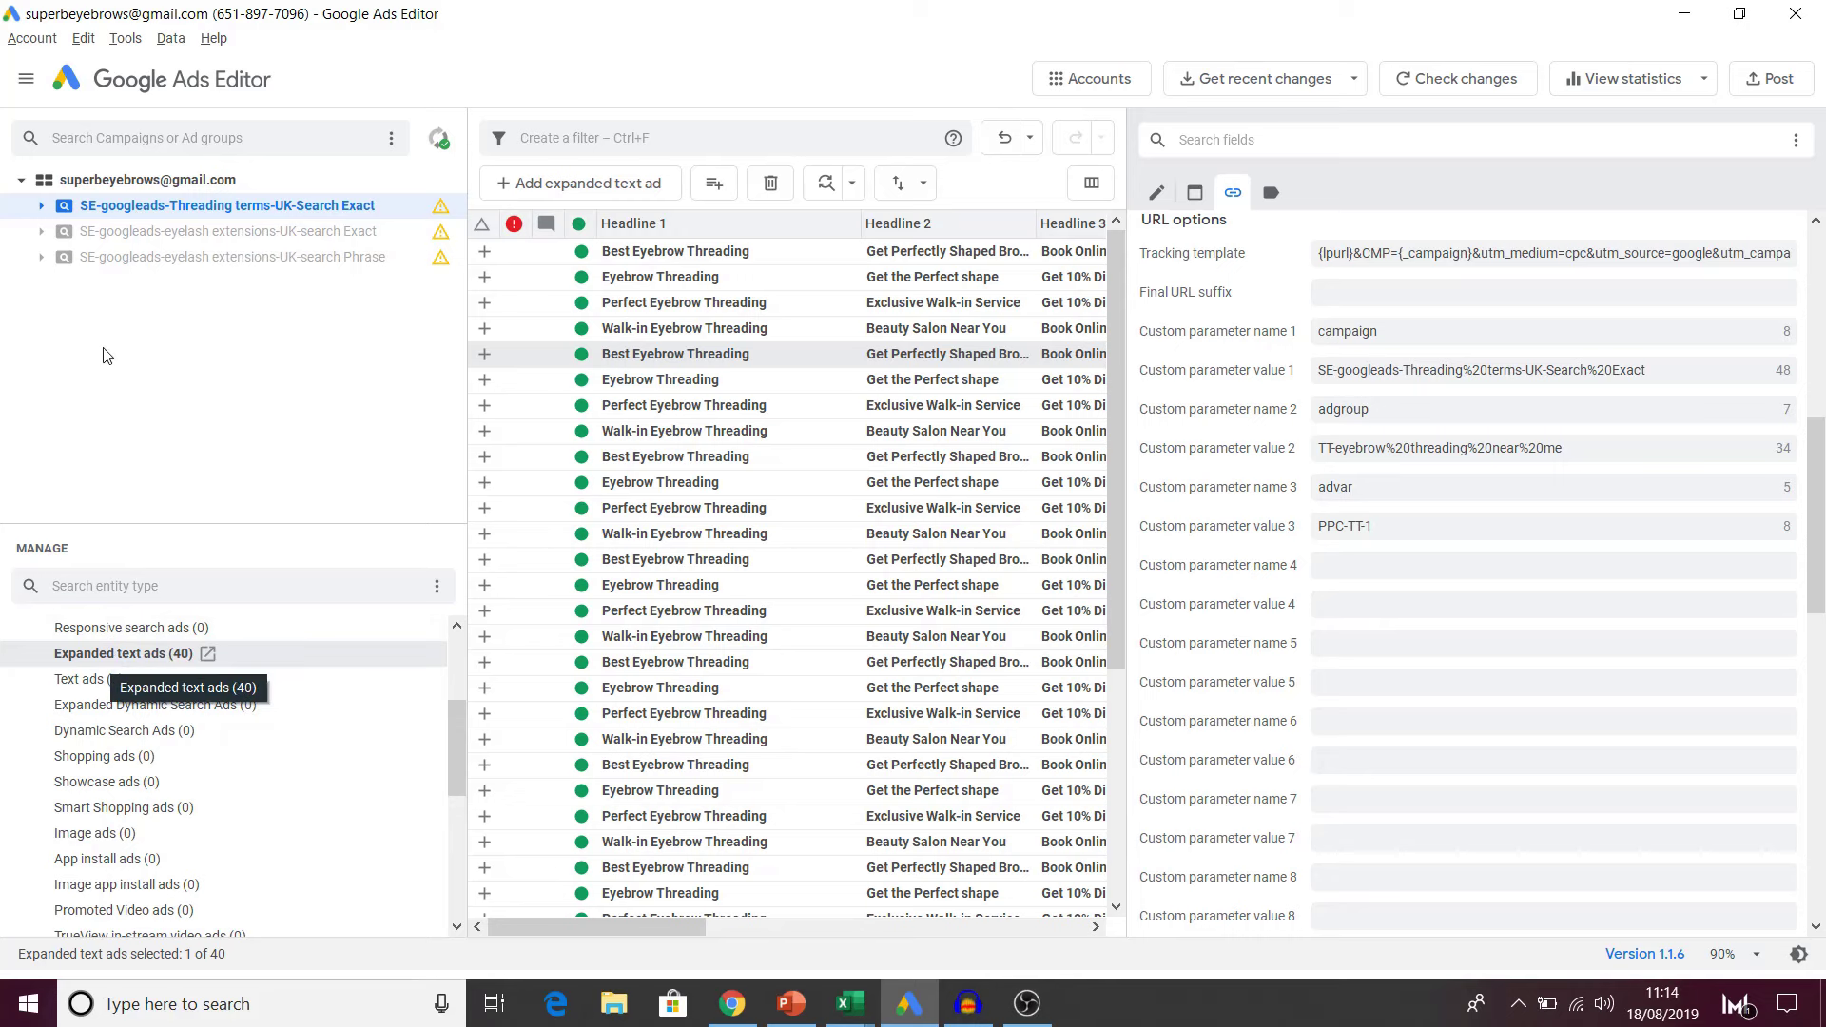
click(80, 186)
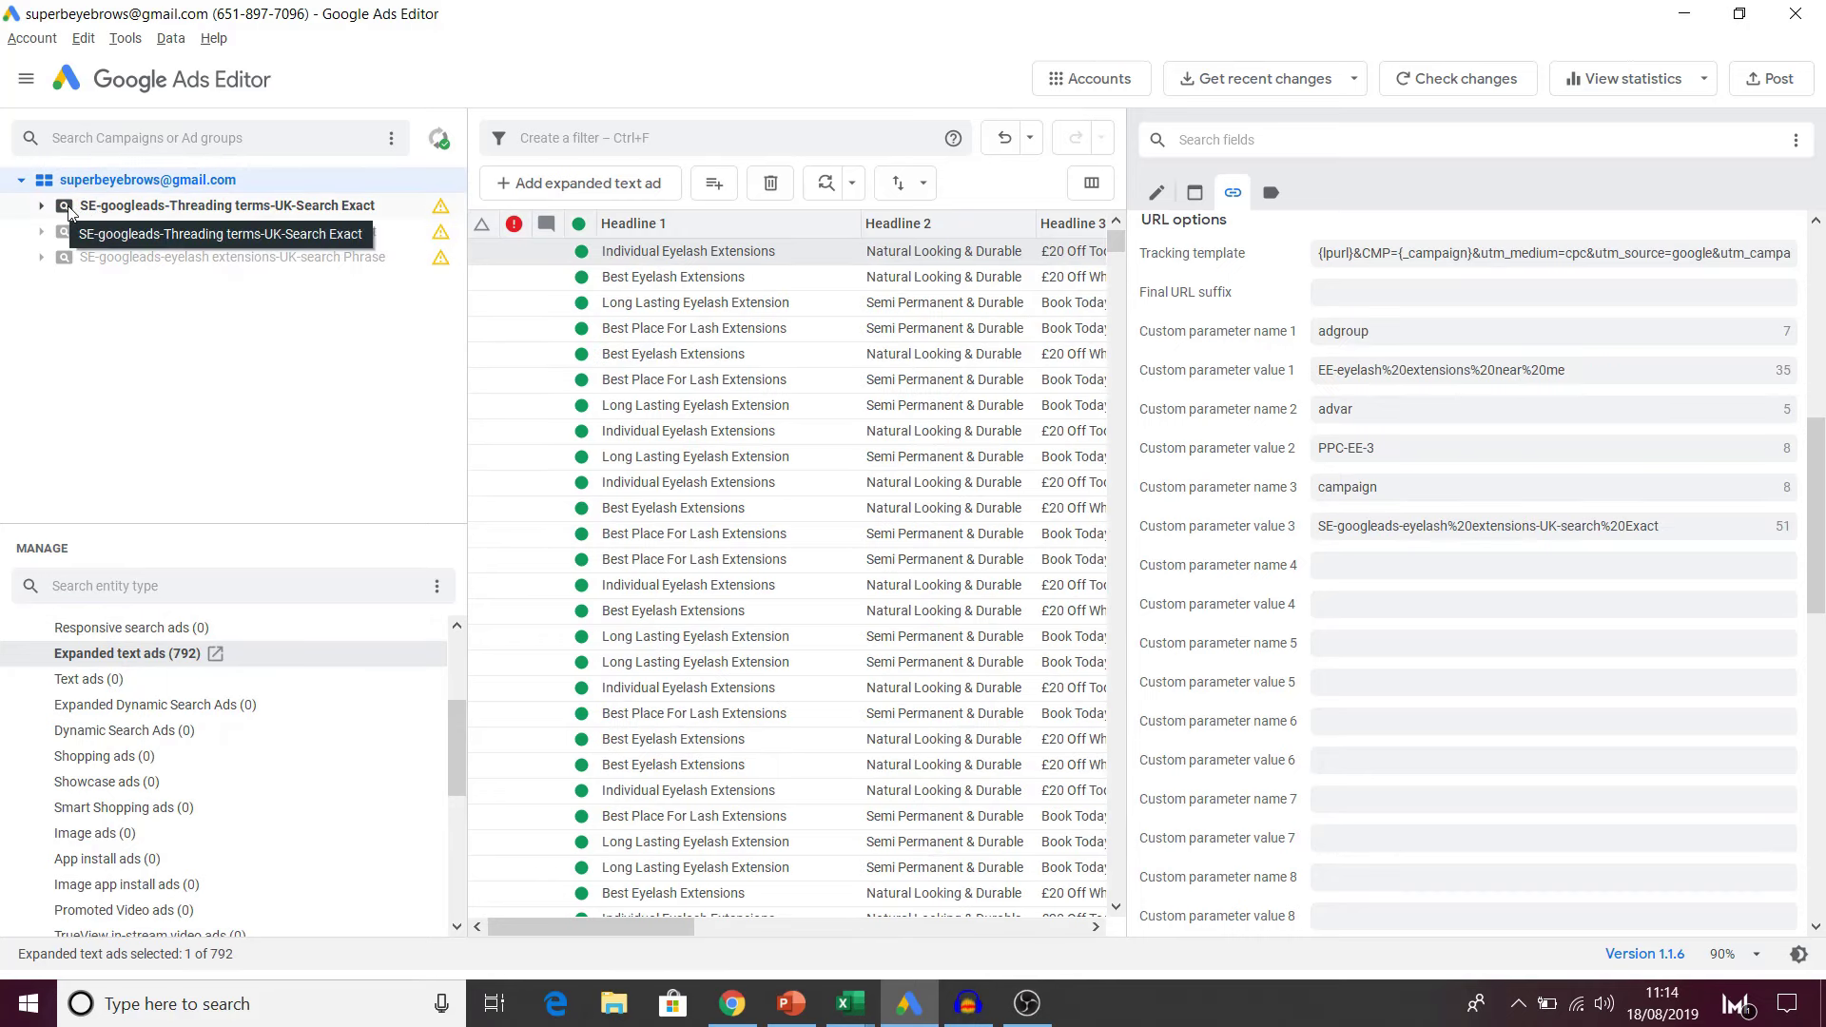
click(68, 210)
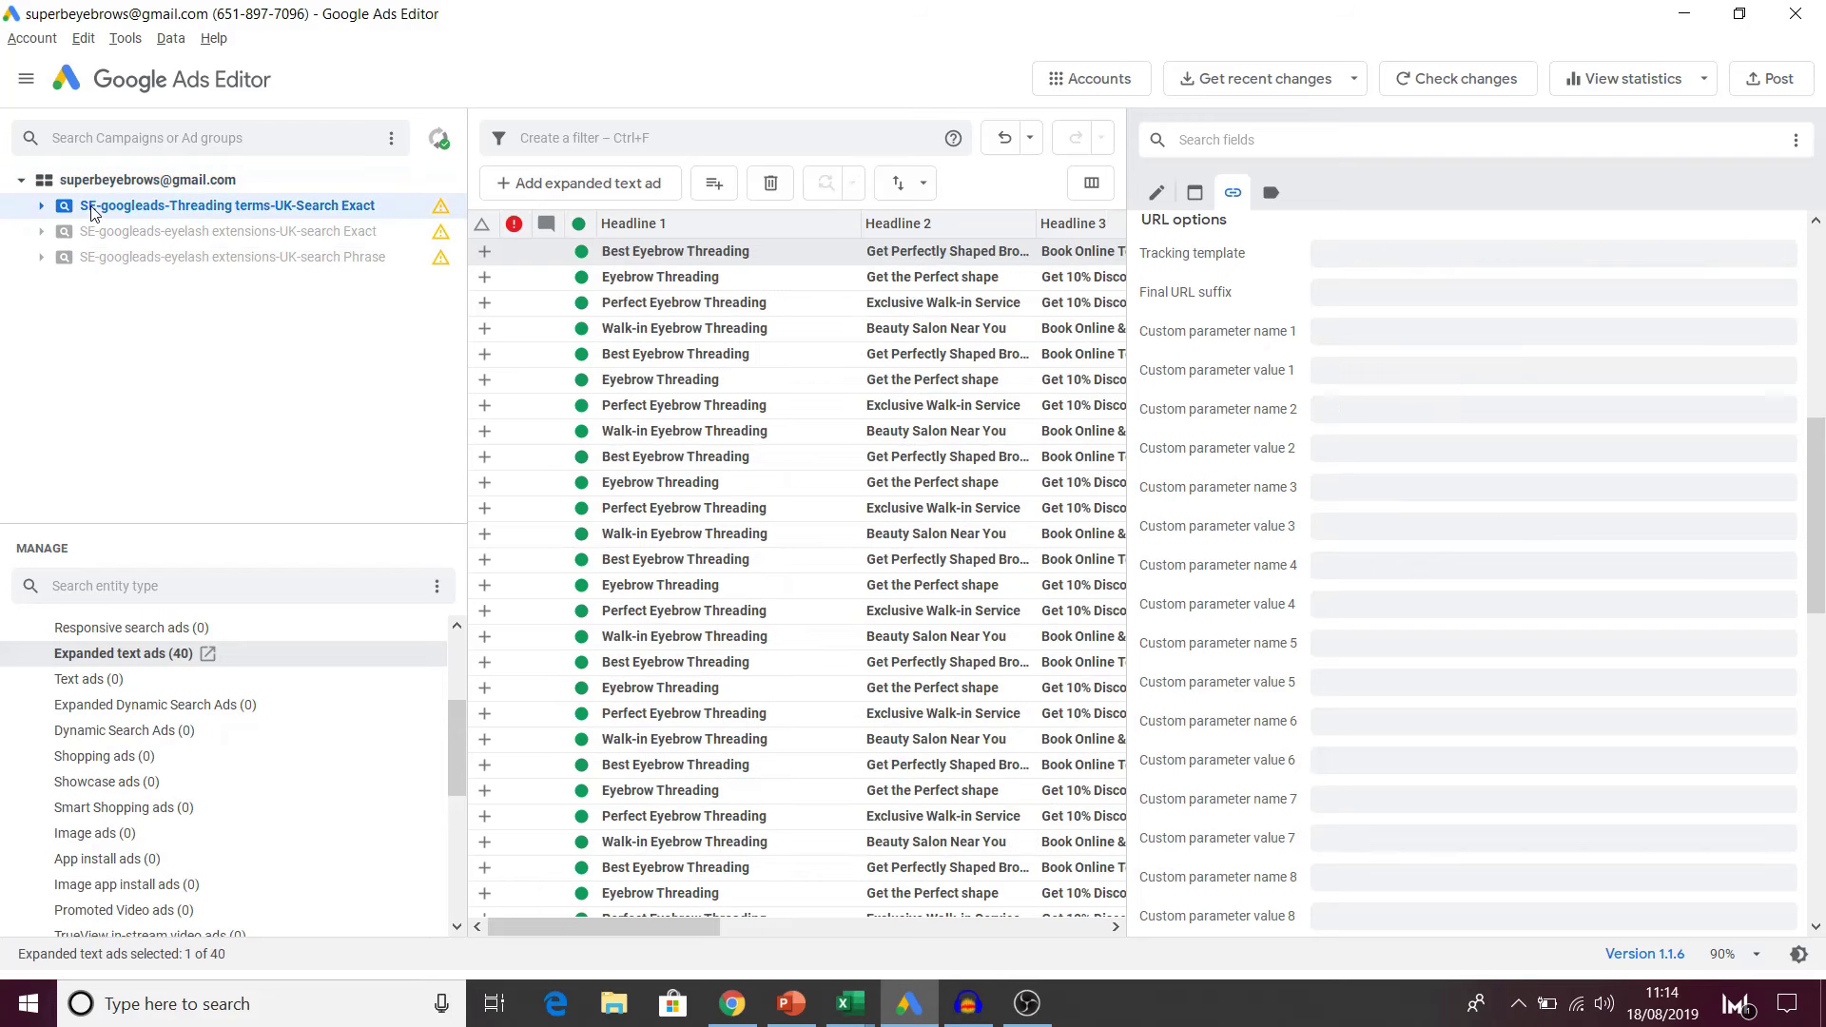
click(42, 208)
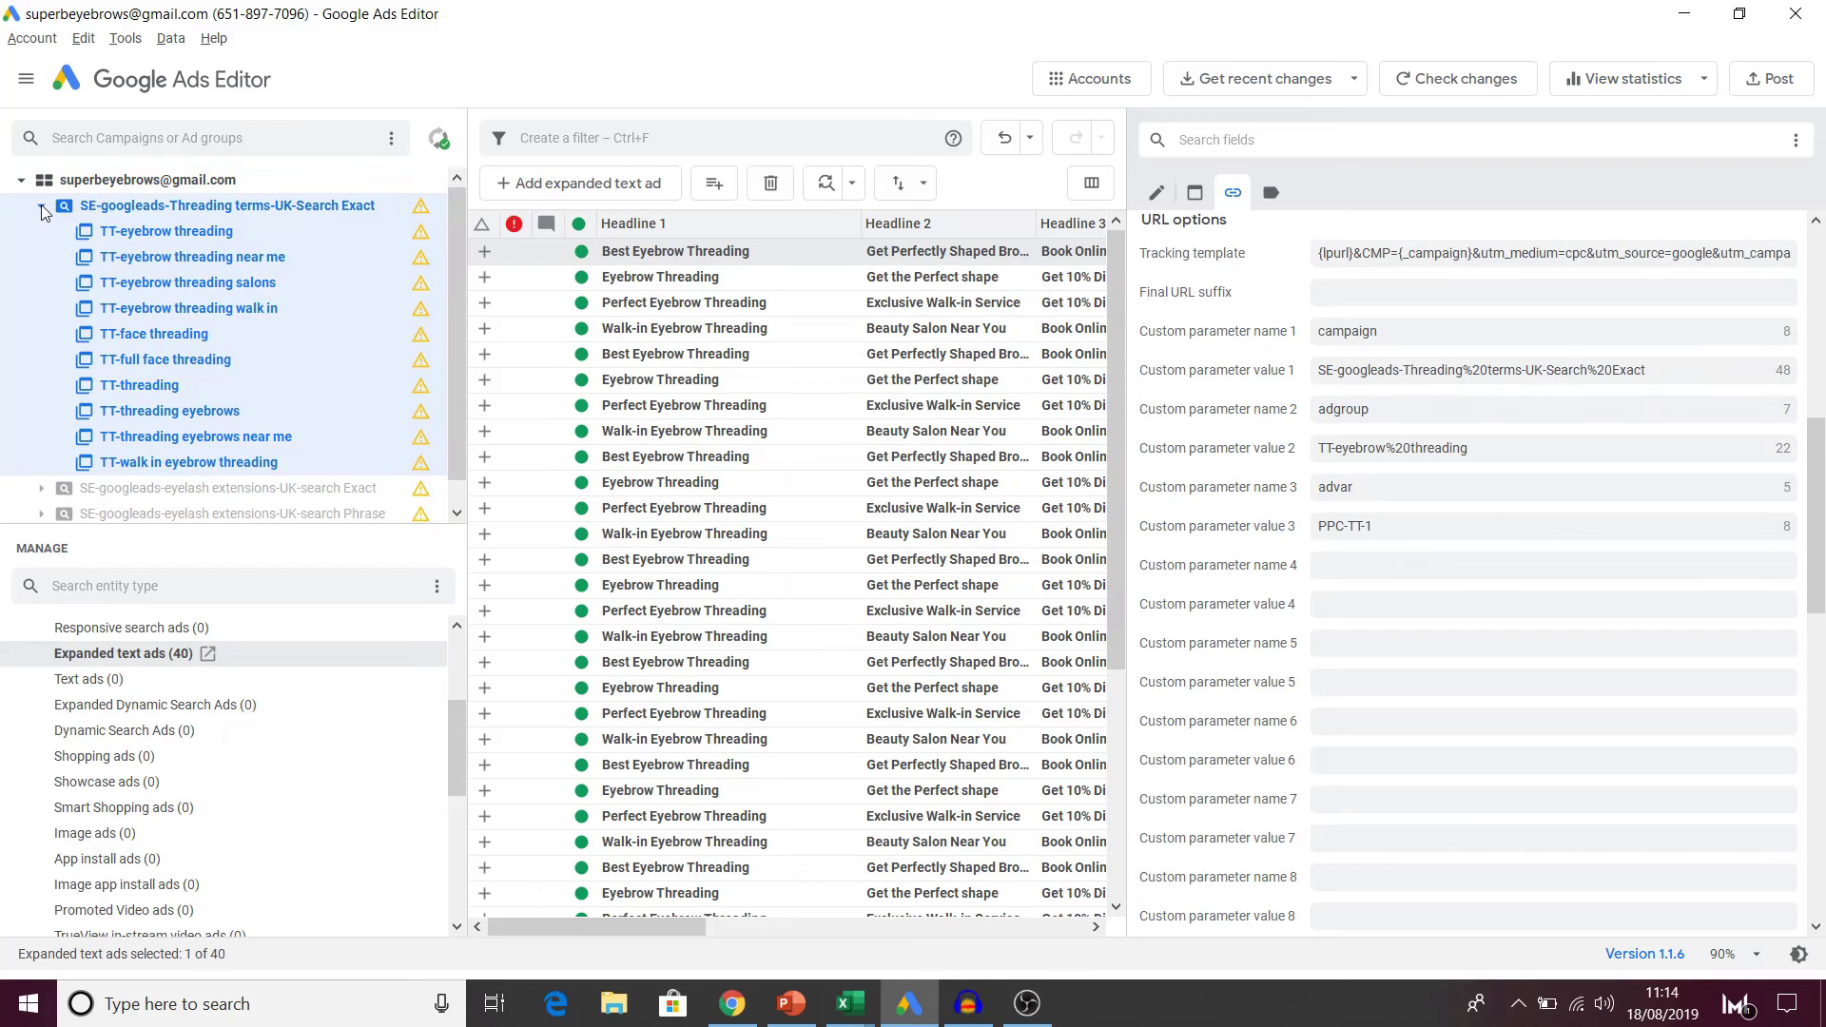
Step: Collapse the Threading terms-UK-Search Exact campaign's ad groups and select the whole account in the tree
click(42, 207)
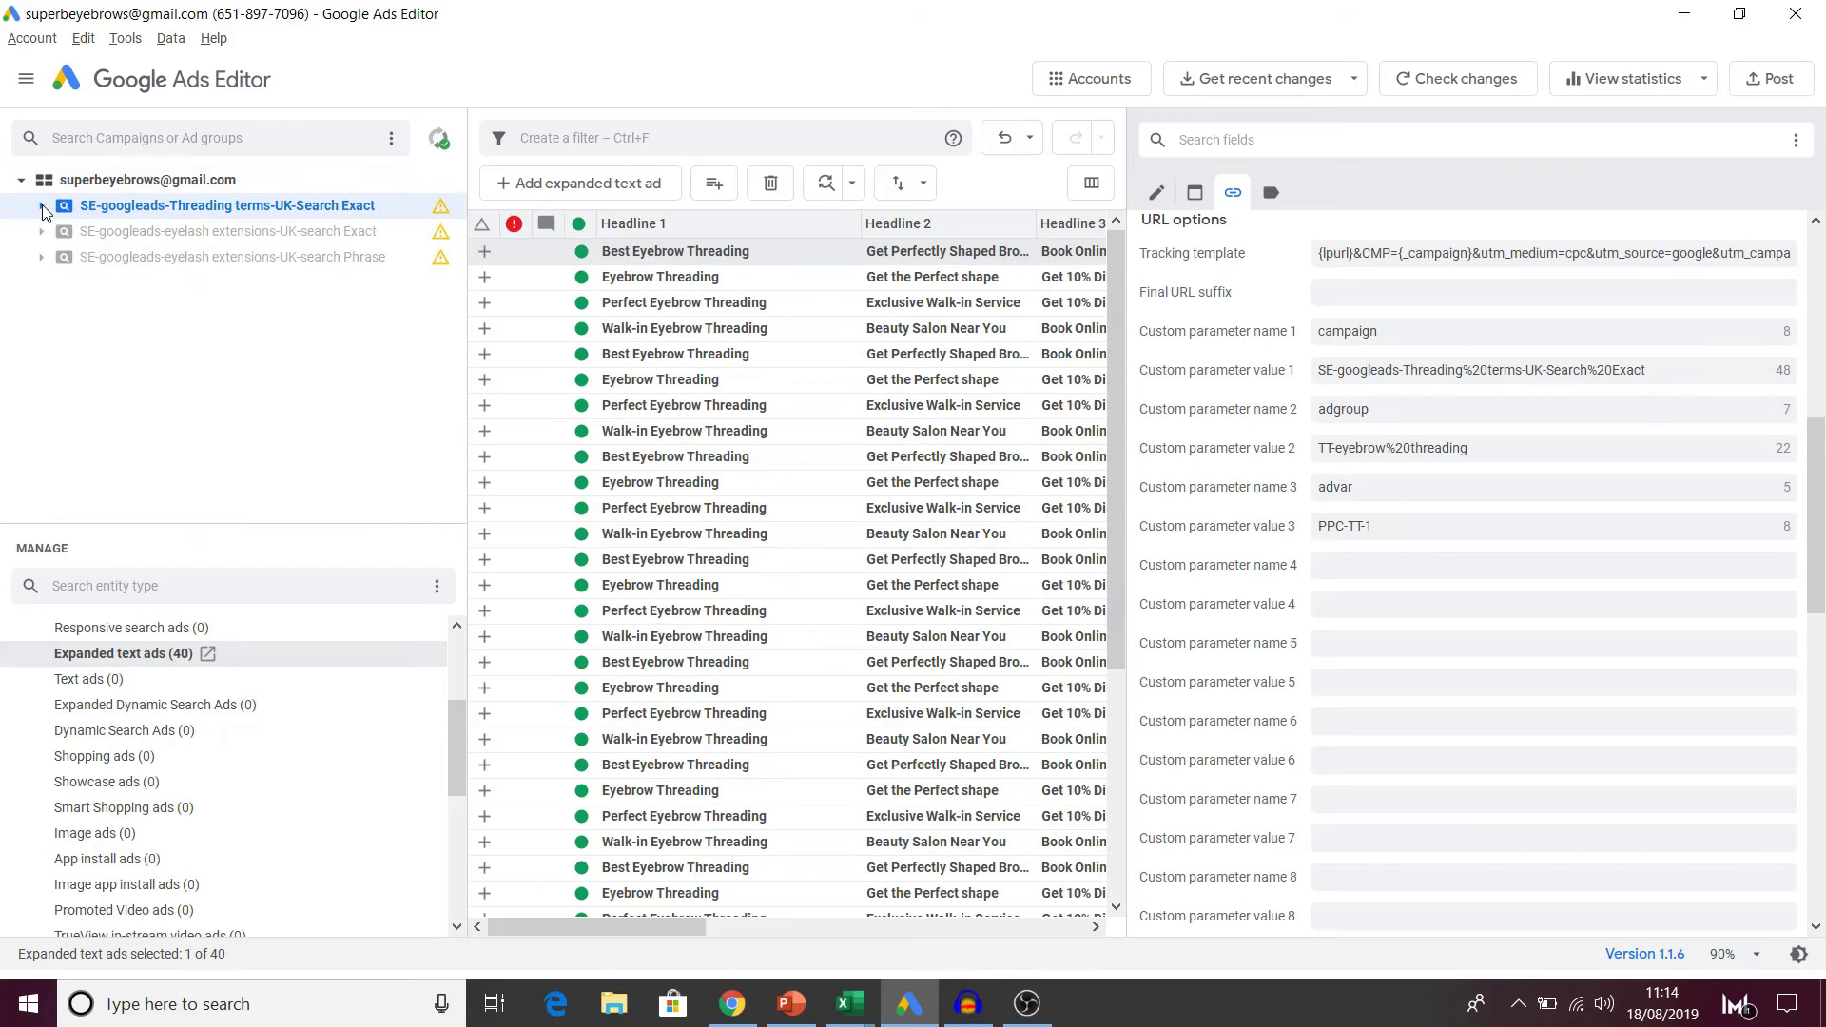
right_click(113, 209)
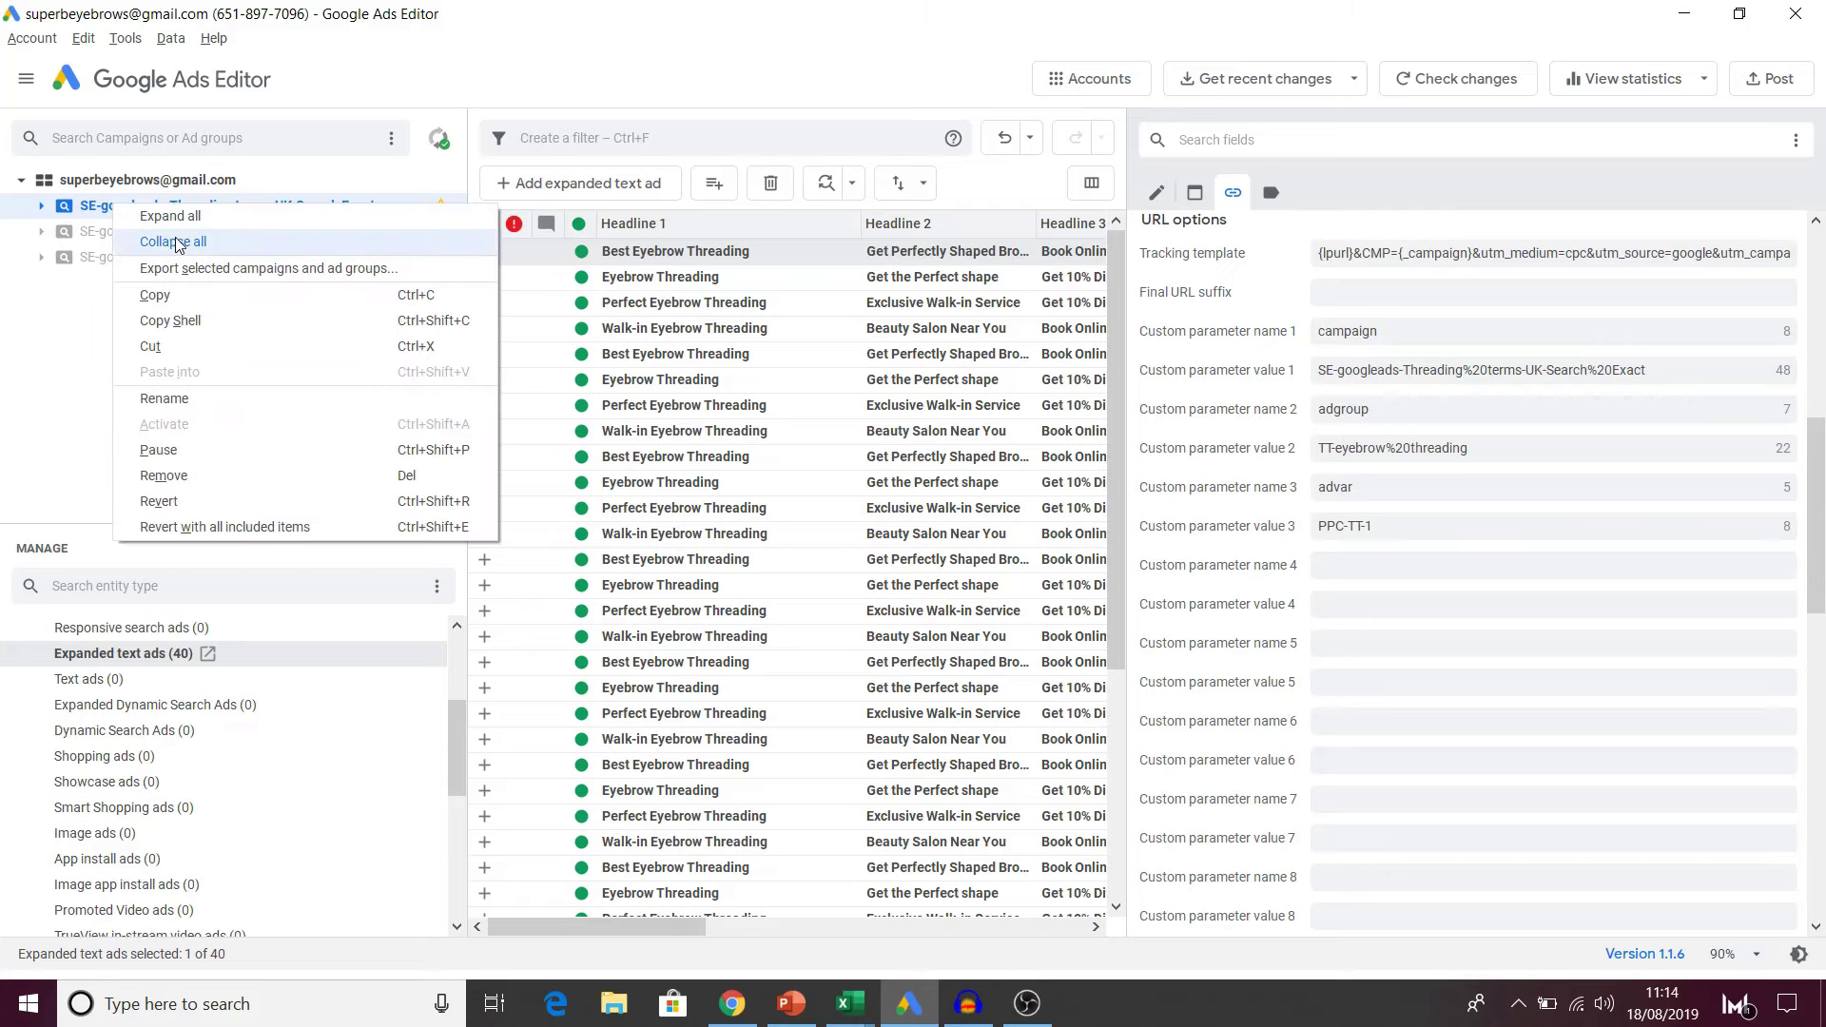
key(Escape)
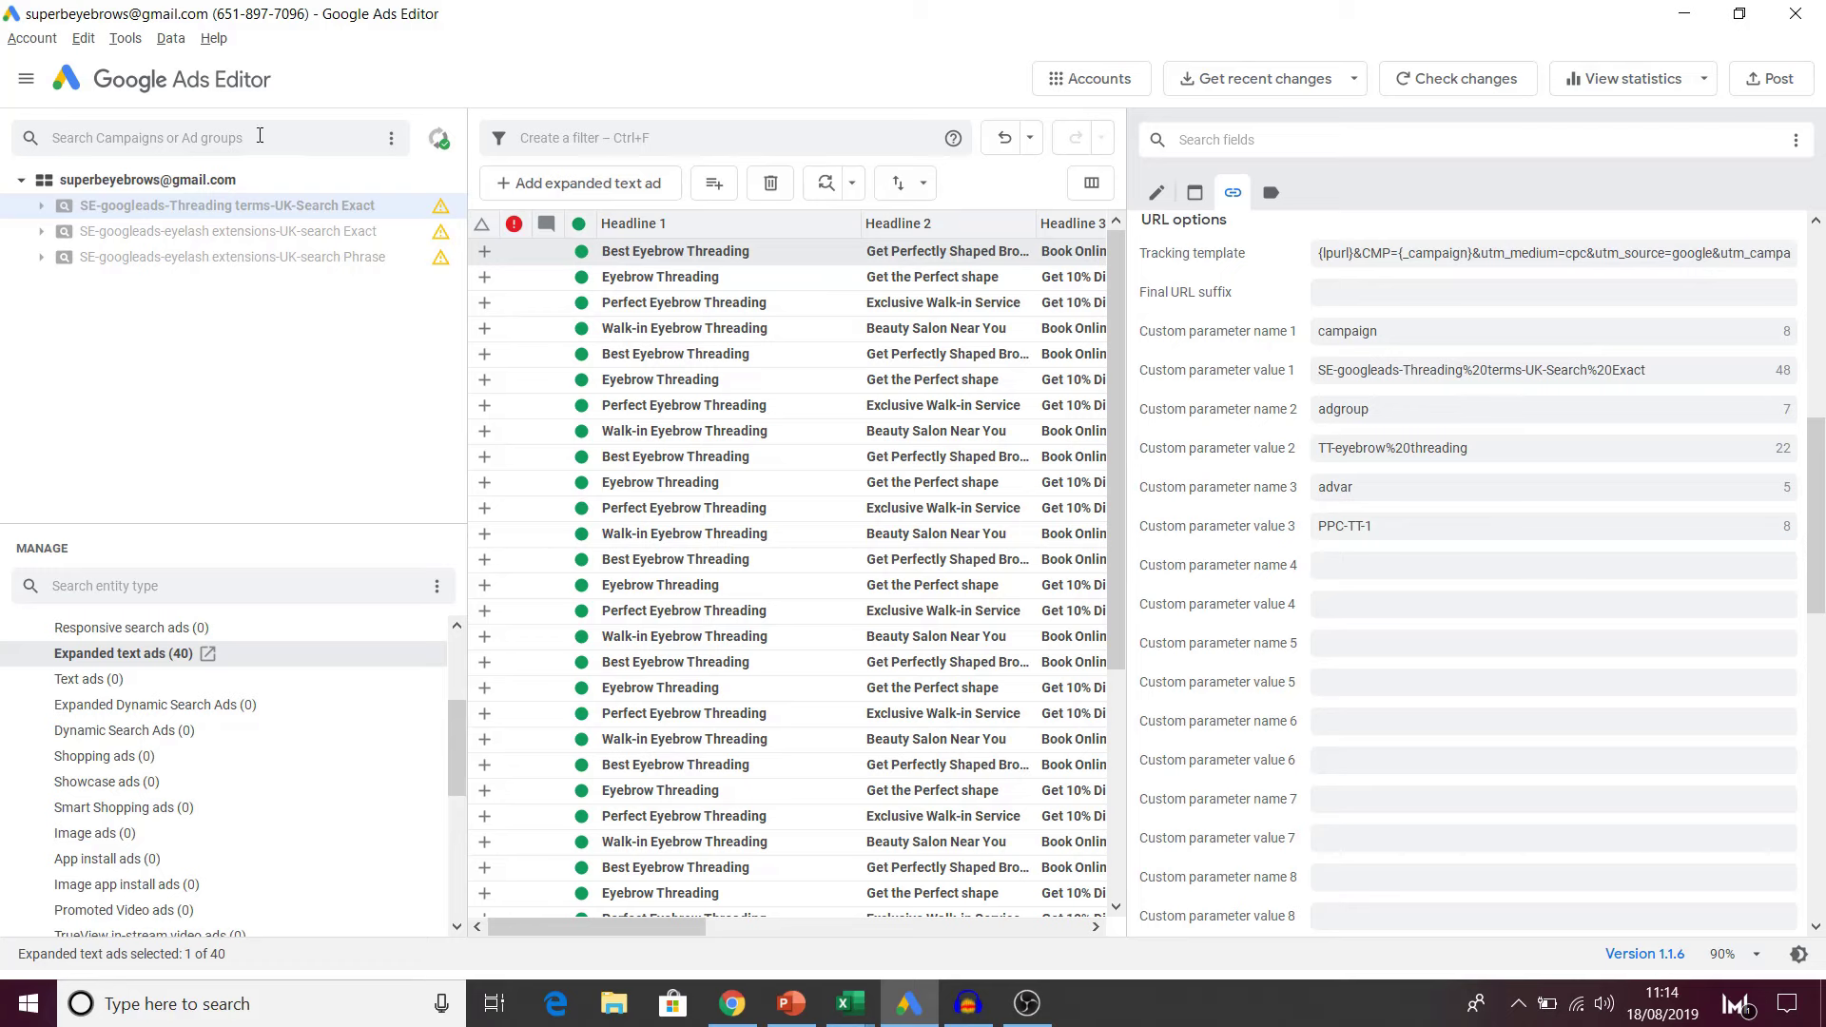
click(136, 183)
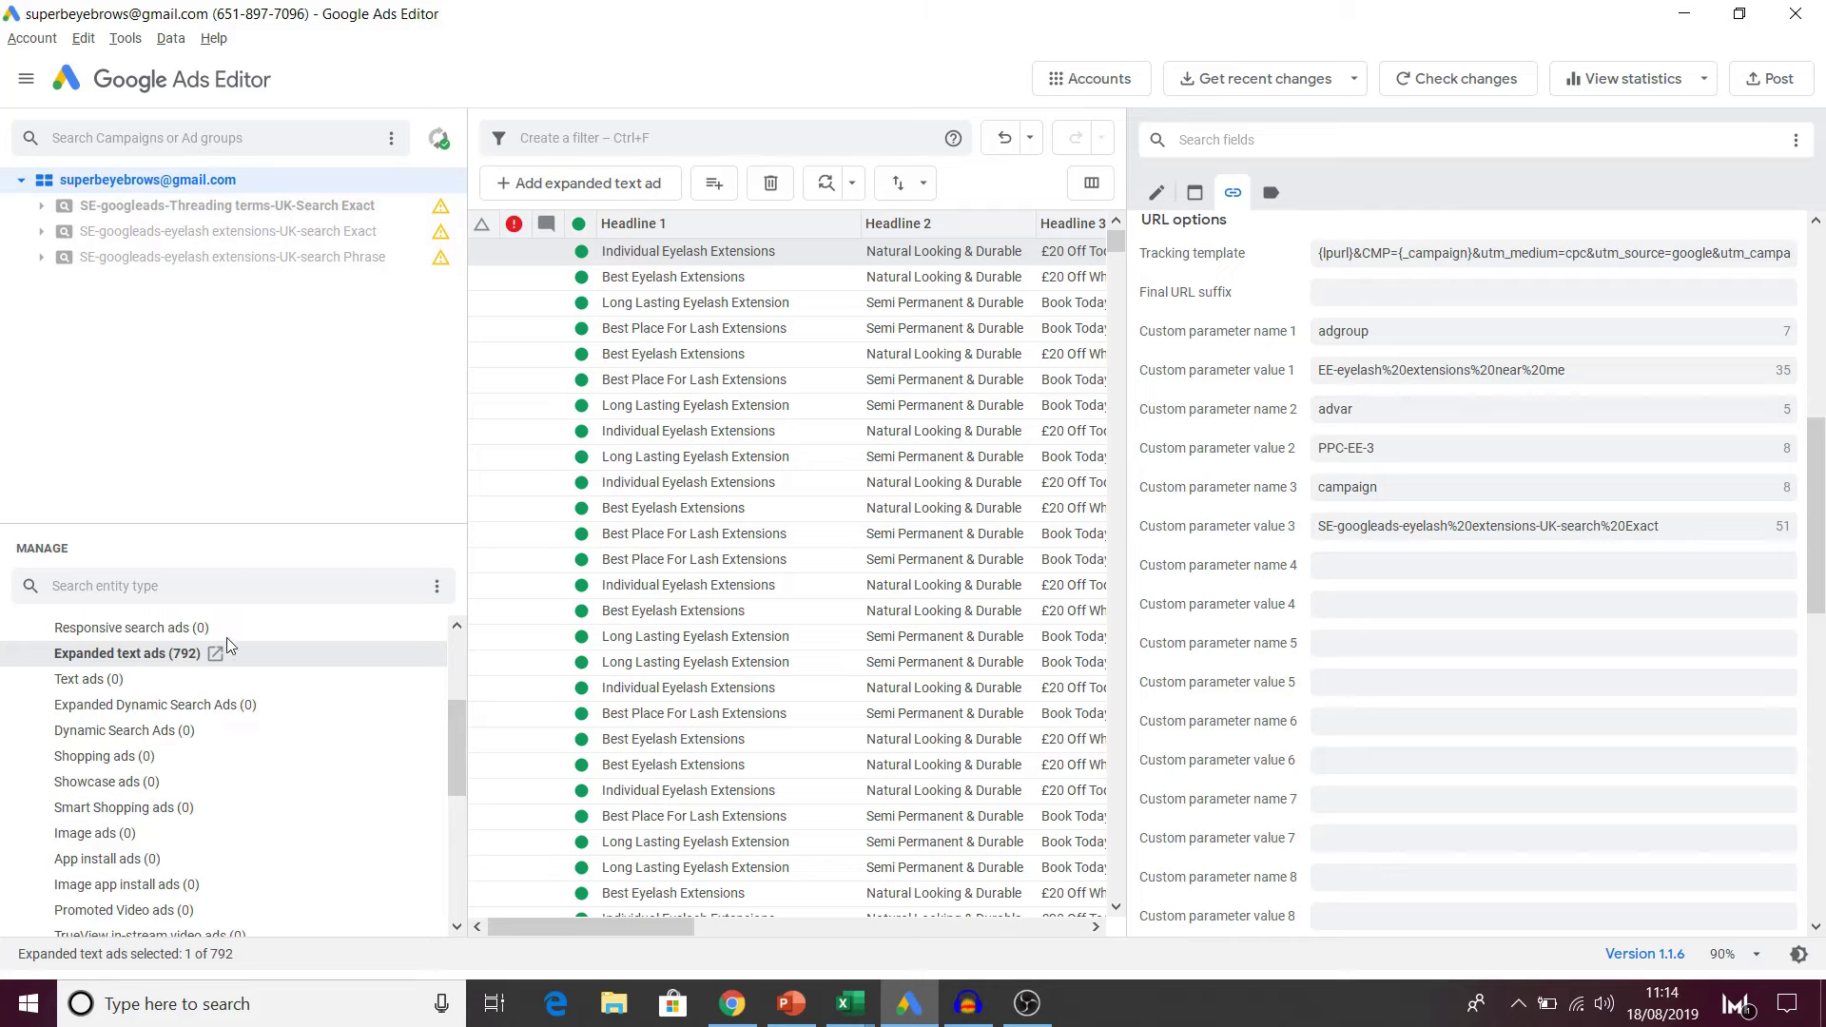
scroll(202, 734, up, 3)
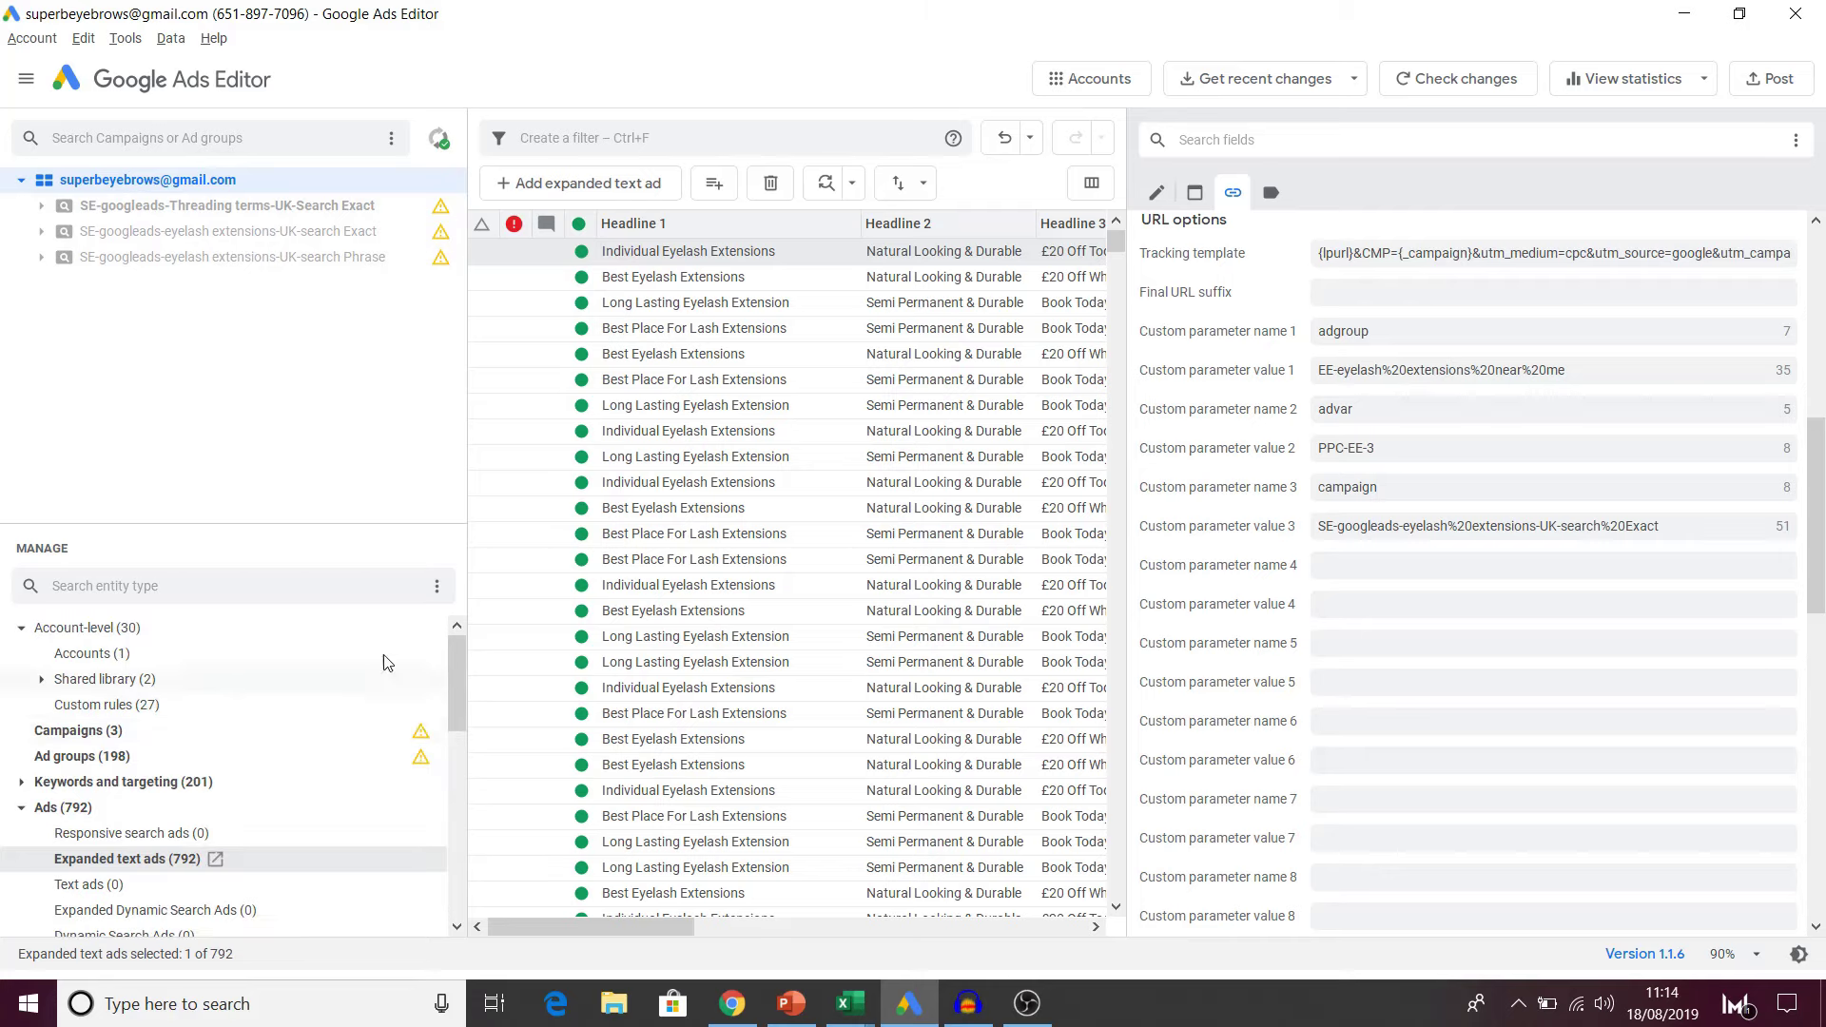
Step: Post the pending changes in all campaigns to Google Ads and close the finished upload report
click(1771, 84)
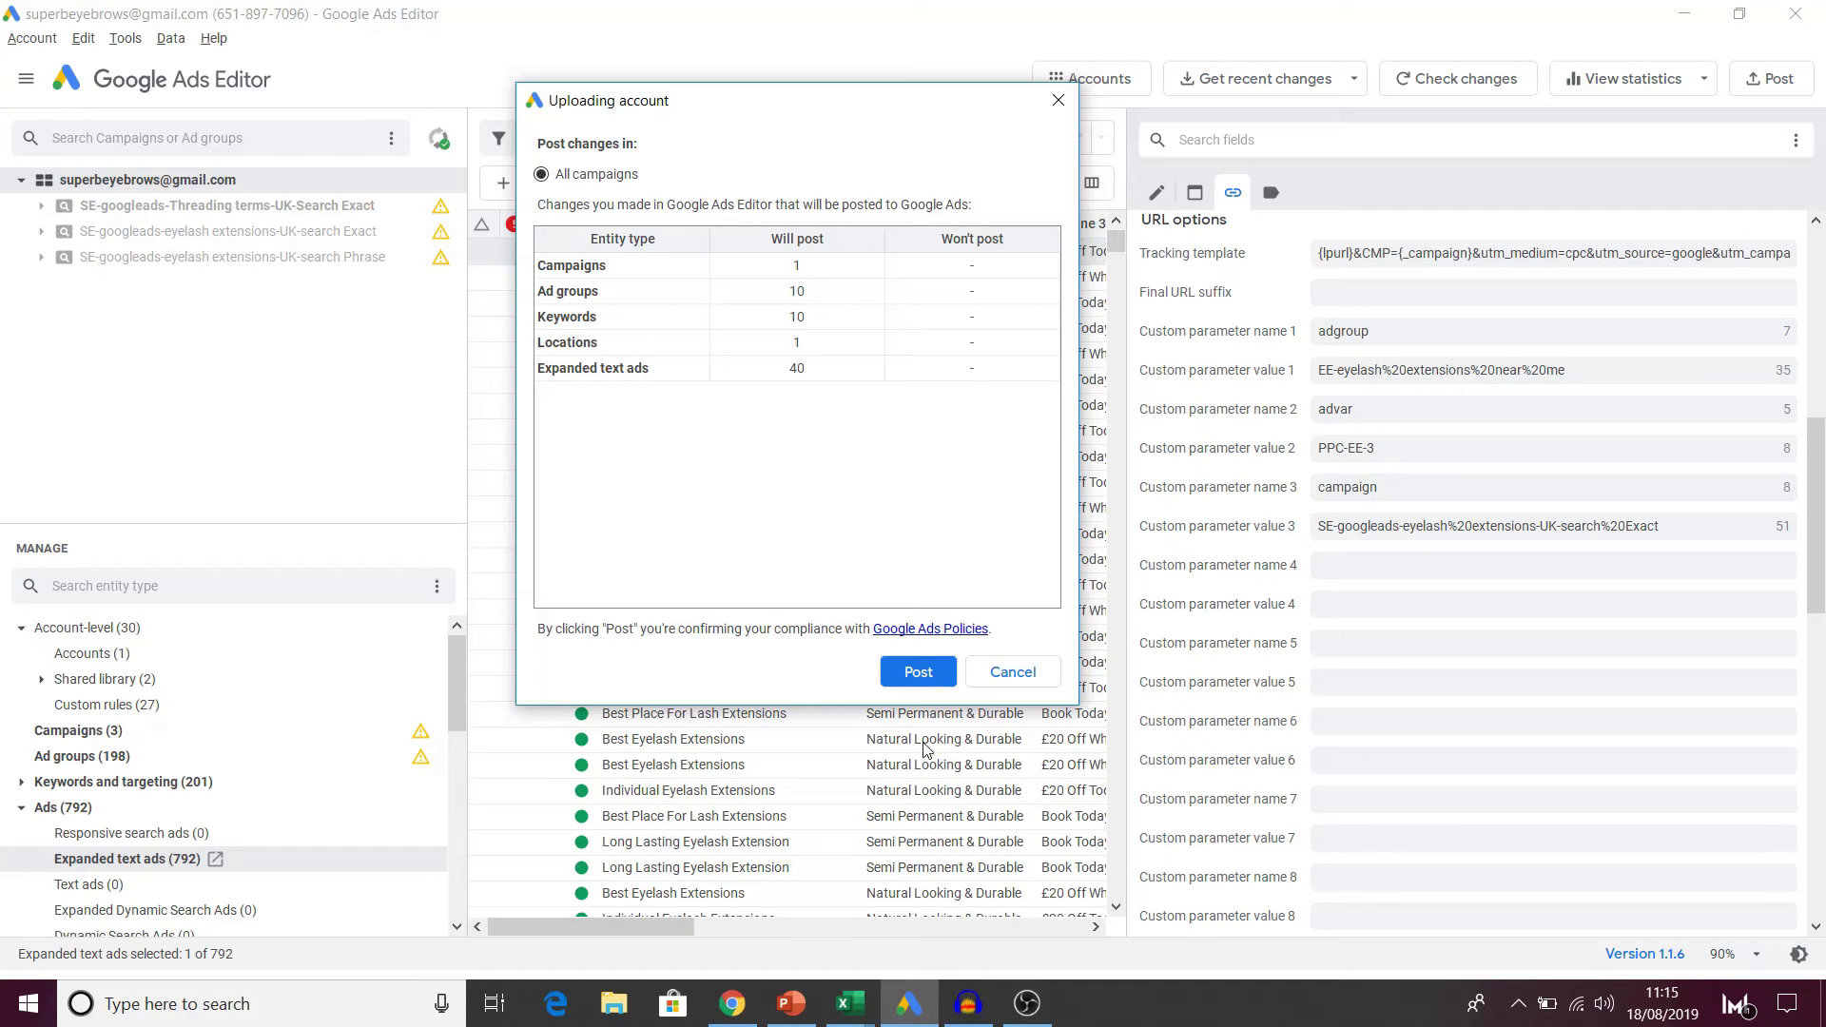
click(896, 673)
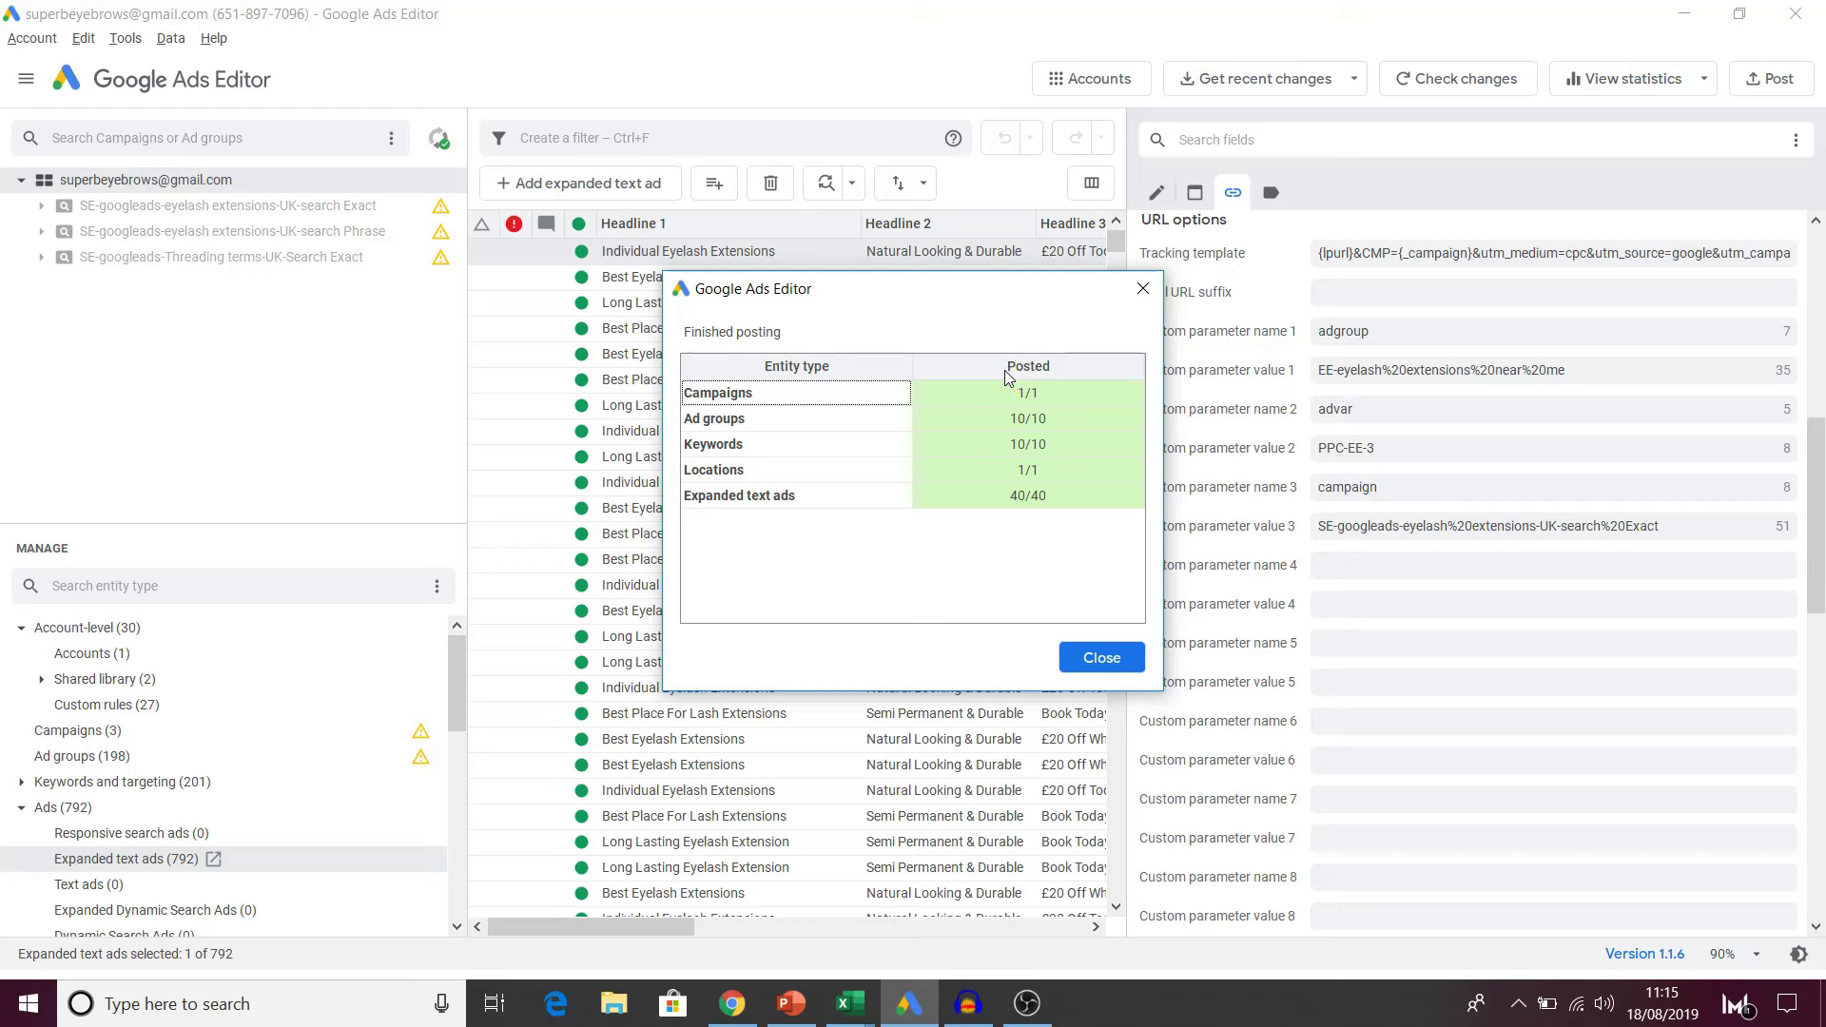
click(1100, 658)
Step: Switch to Google Ads in Chrome, open the SE-googleads-Threading terms-UK-Search Exact campaign, and look through its posted ads by ad group
click(732, 1003)
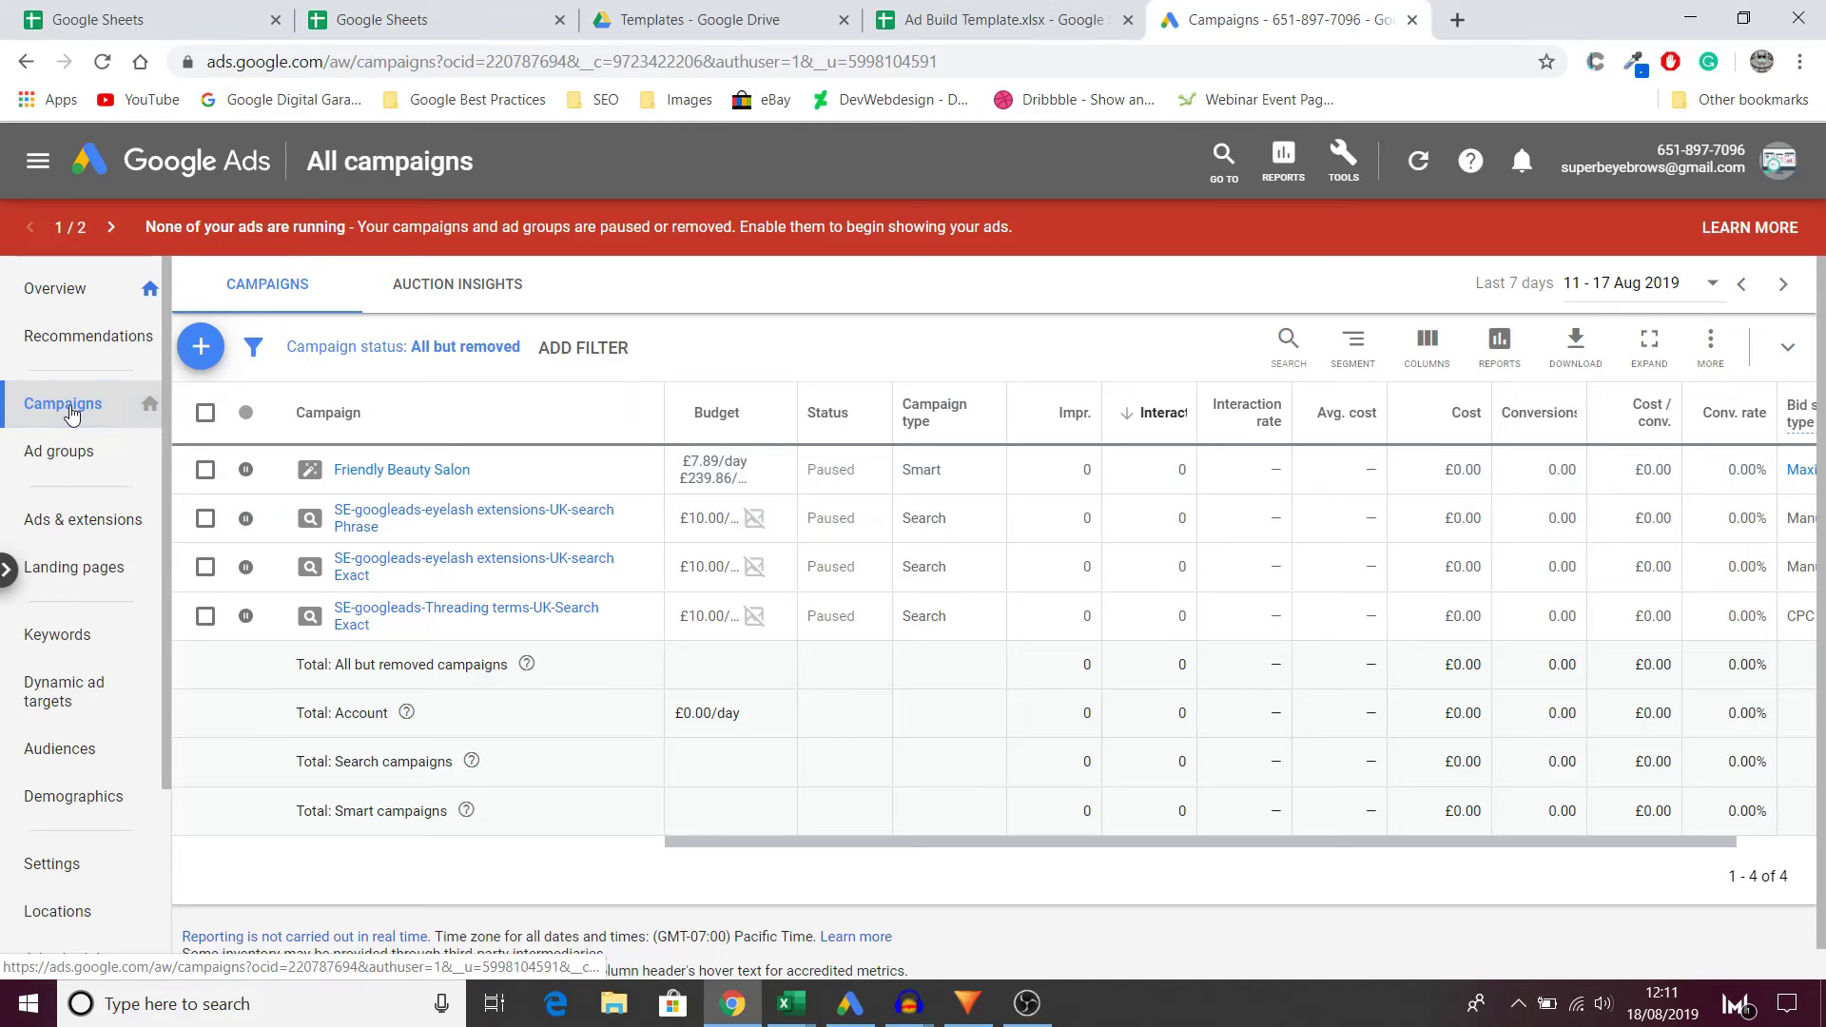
click(444, 616)
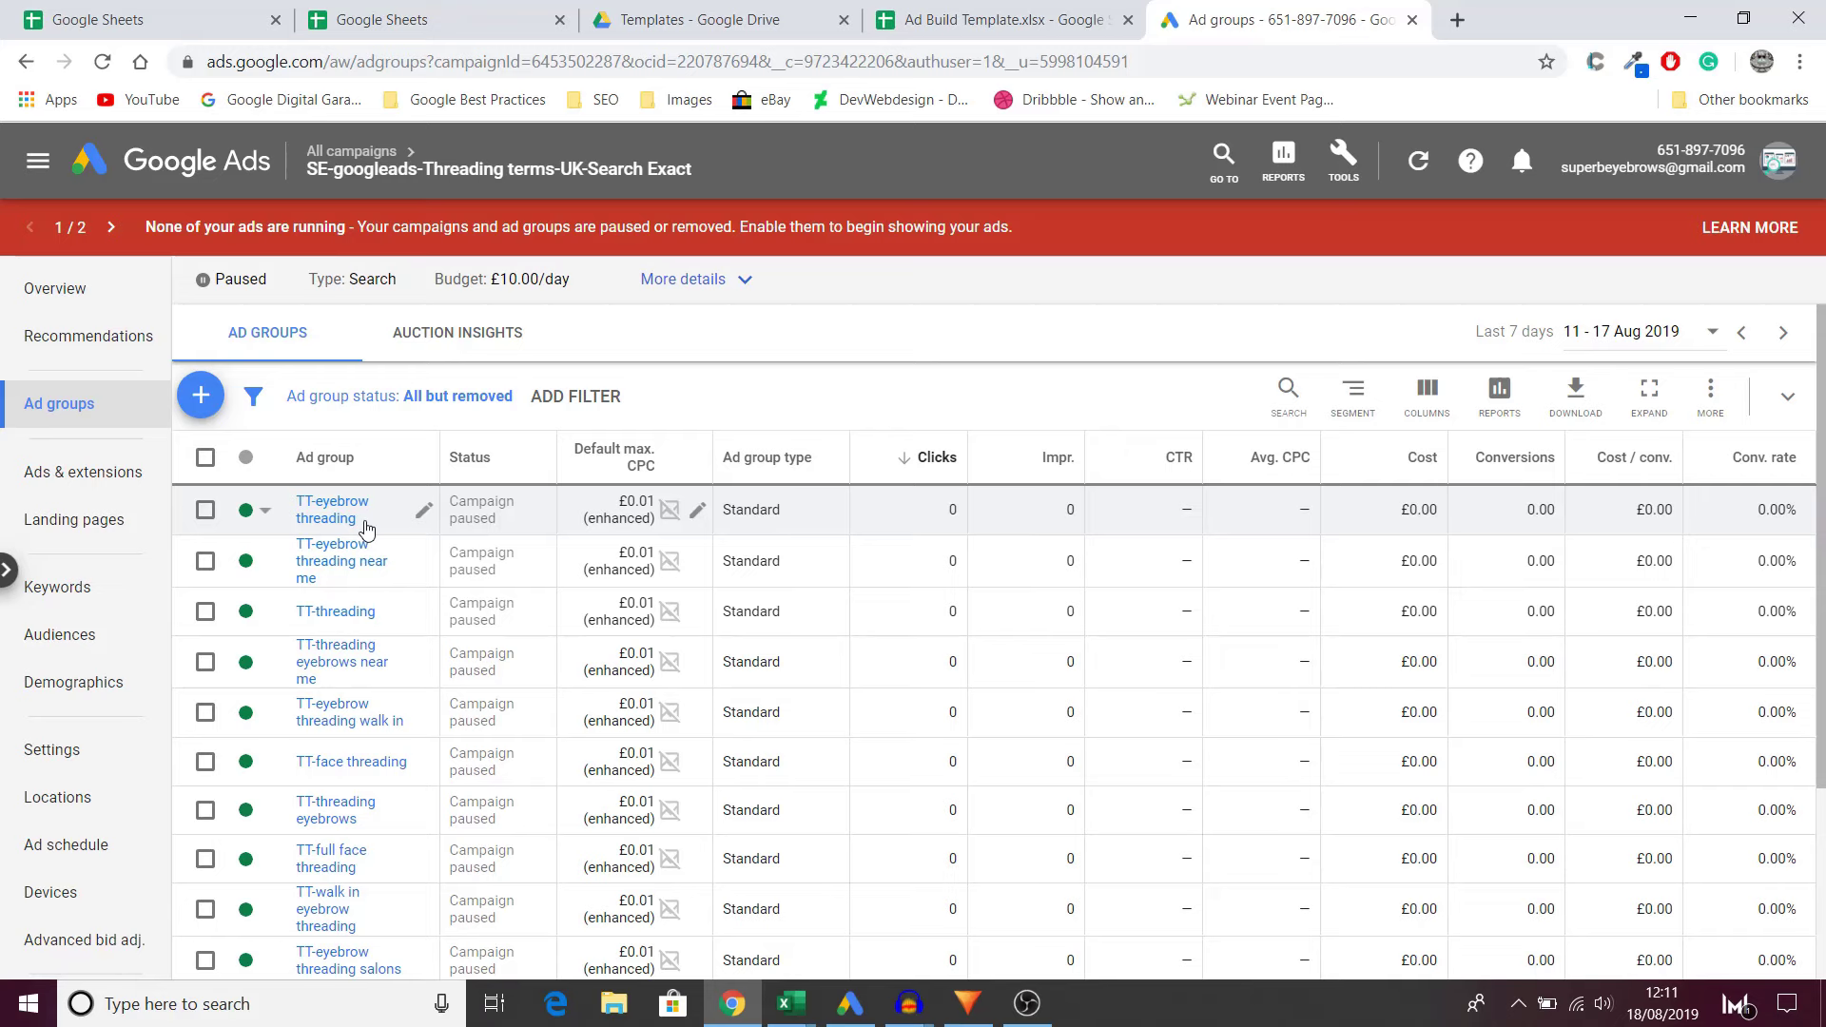
click(91, 481)
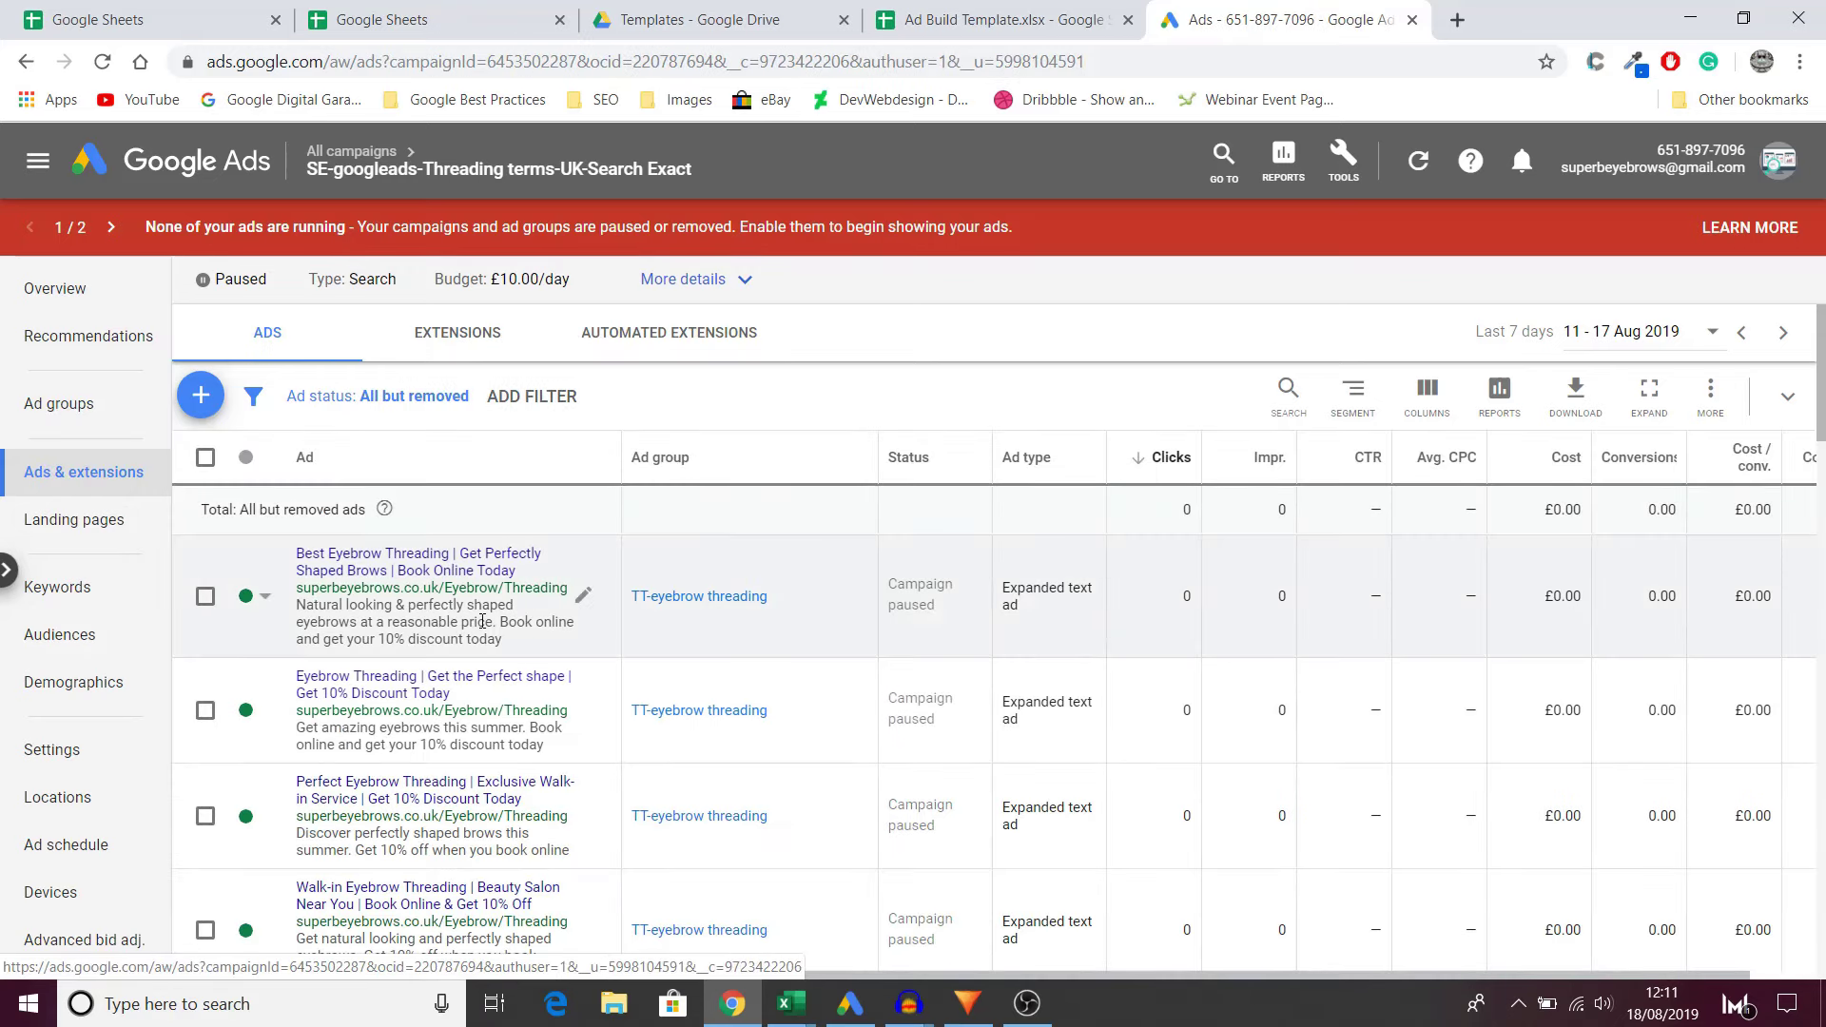
scroll(481, 621, down, 4)
scroll(483, 591, down, 4)
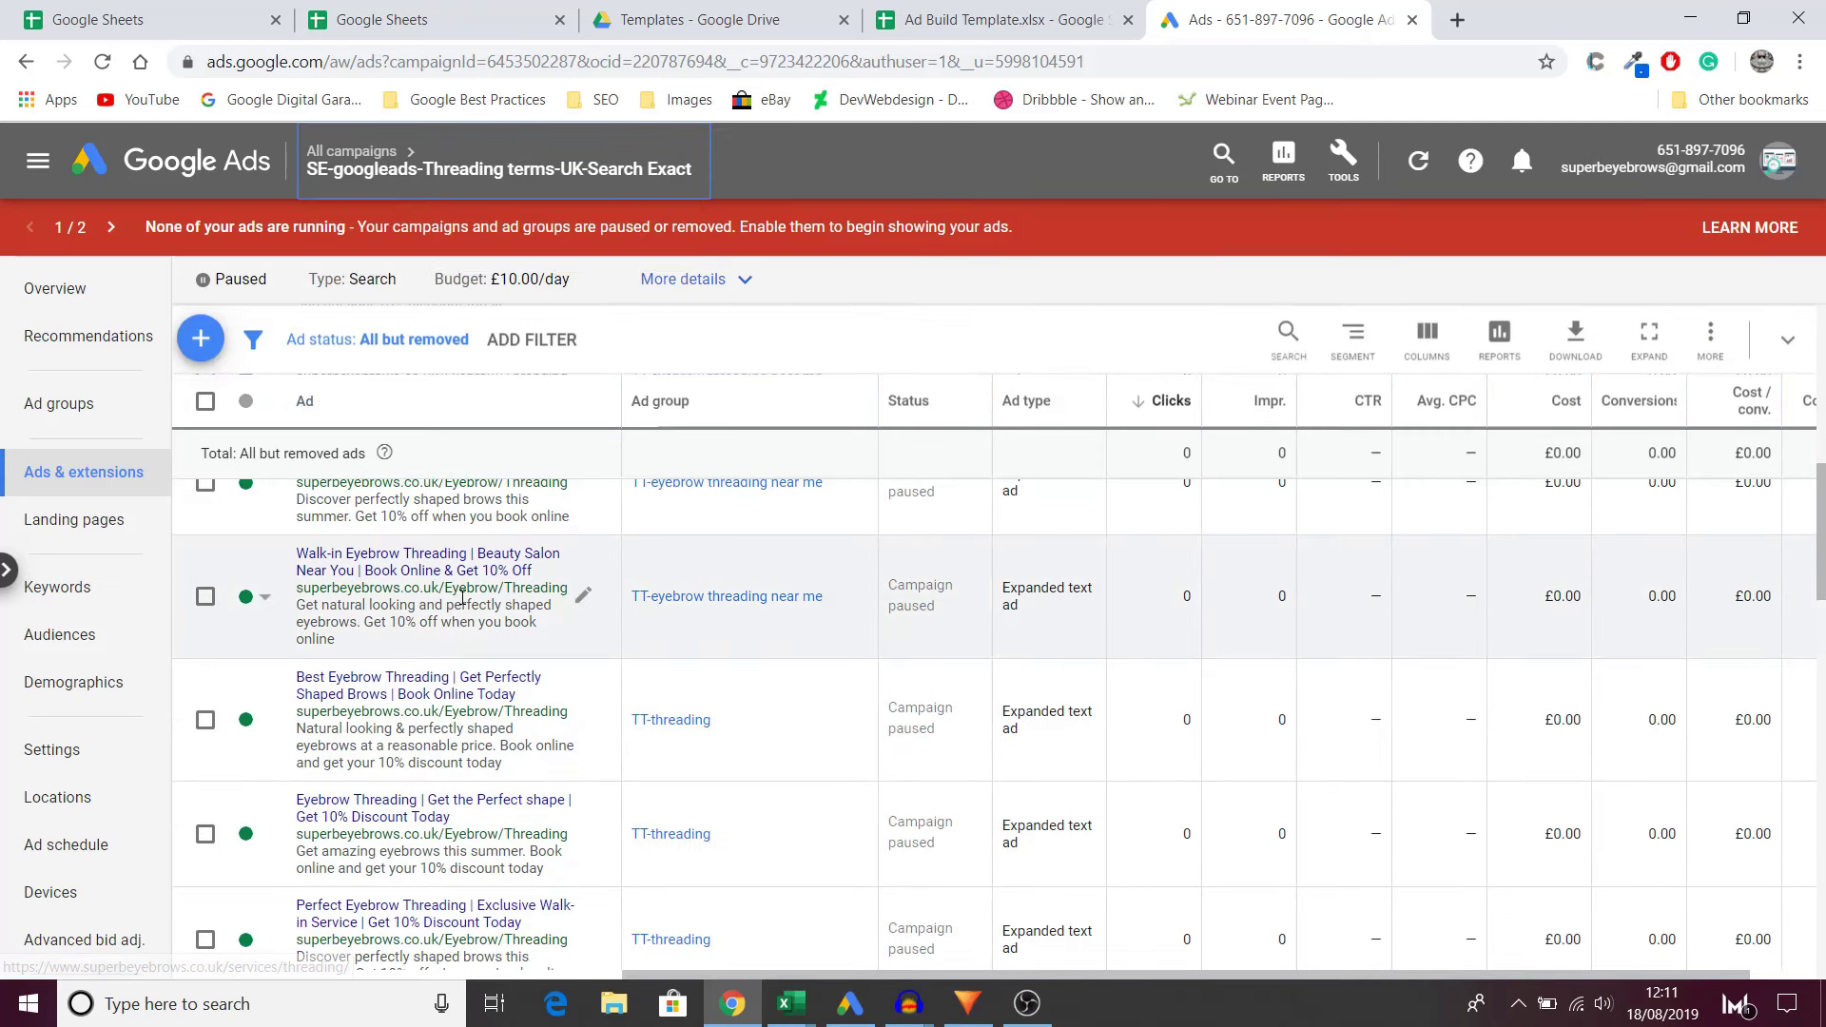
scroll(459, 611, down, 5)
scroll(459, 612, down, 10)
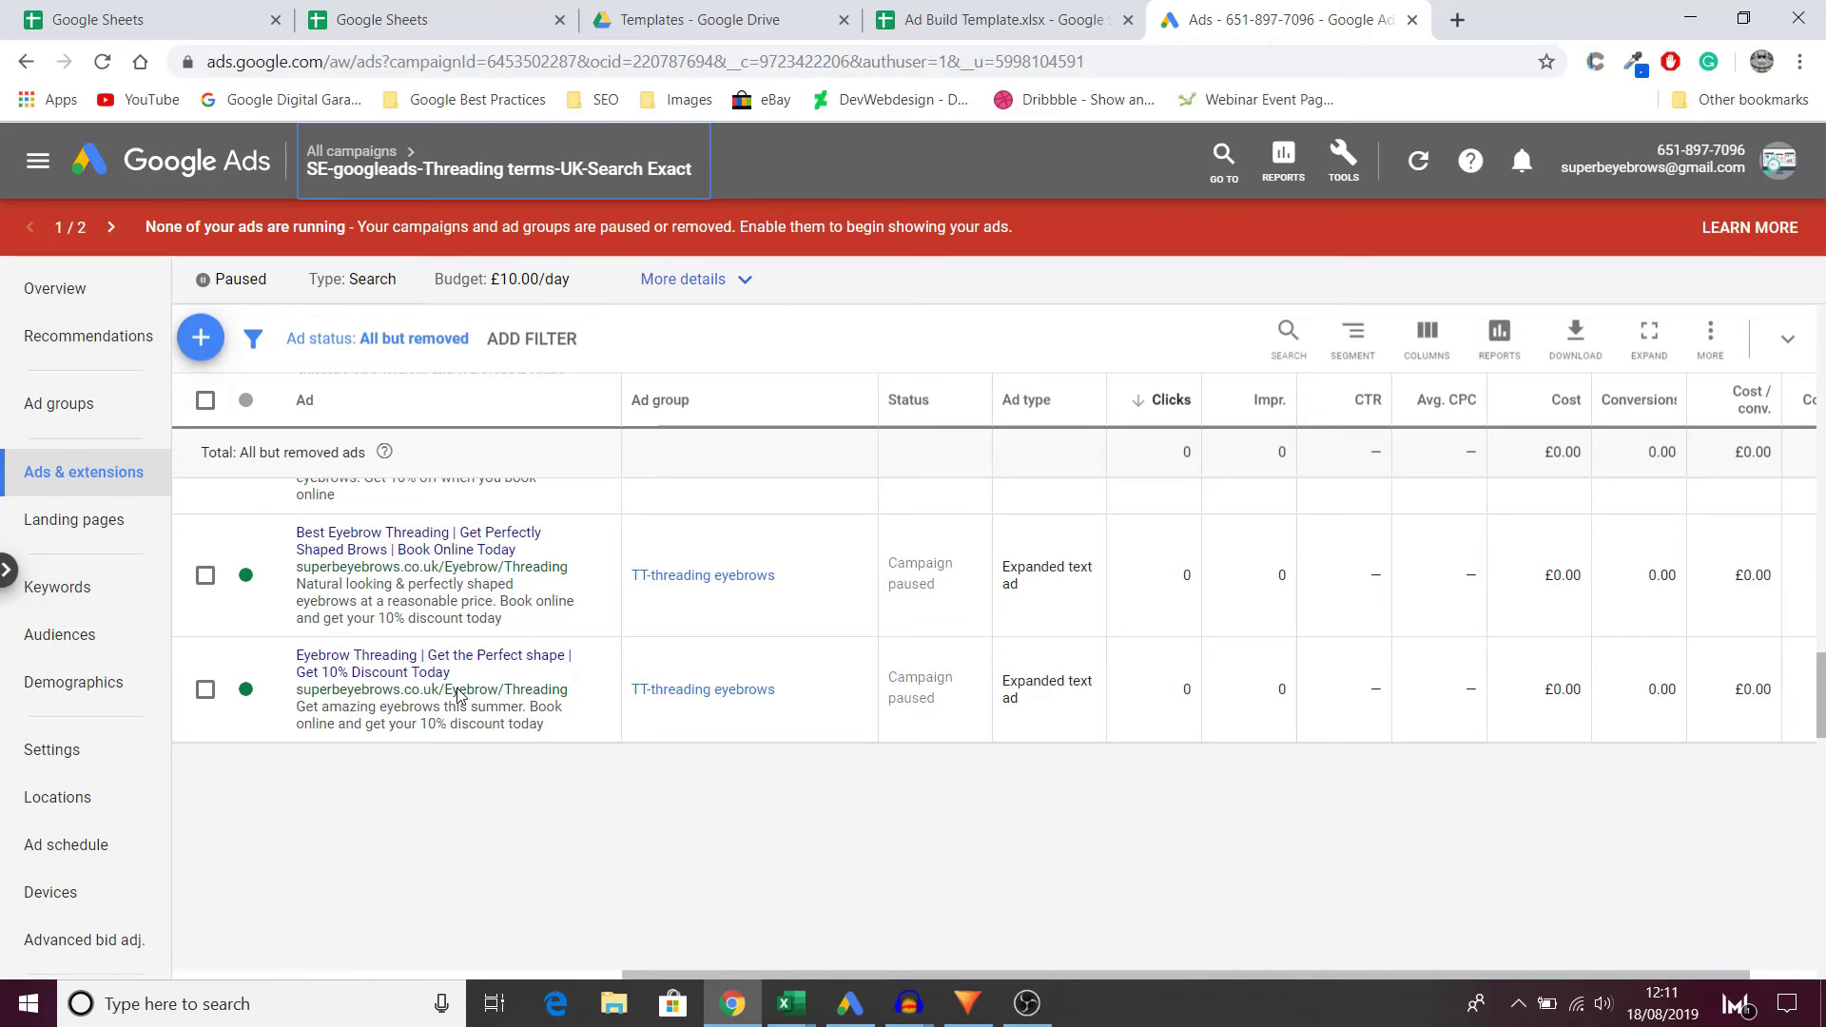
scroll(457, 682, up, 10)
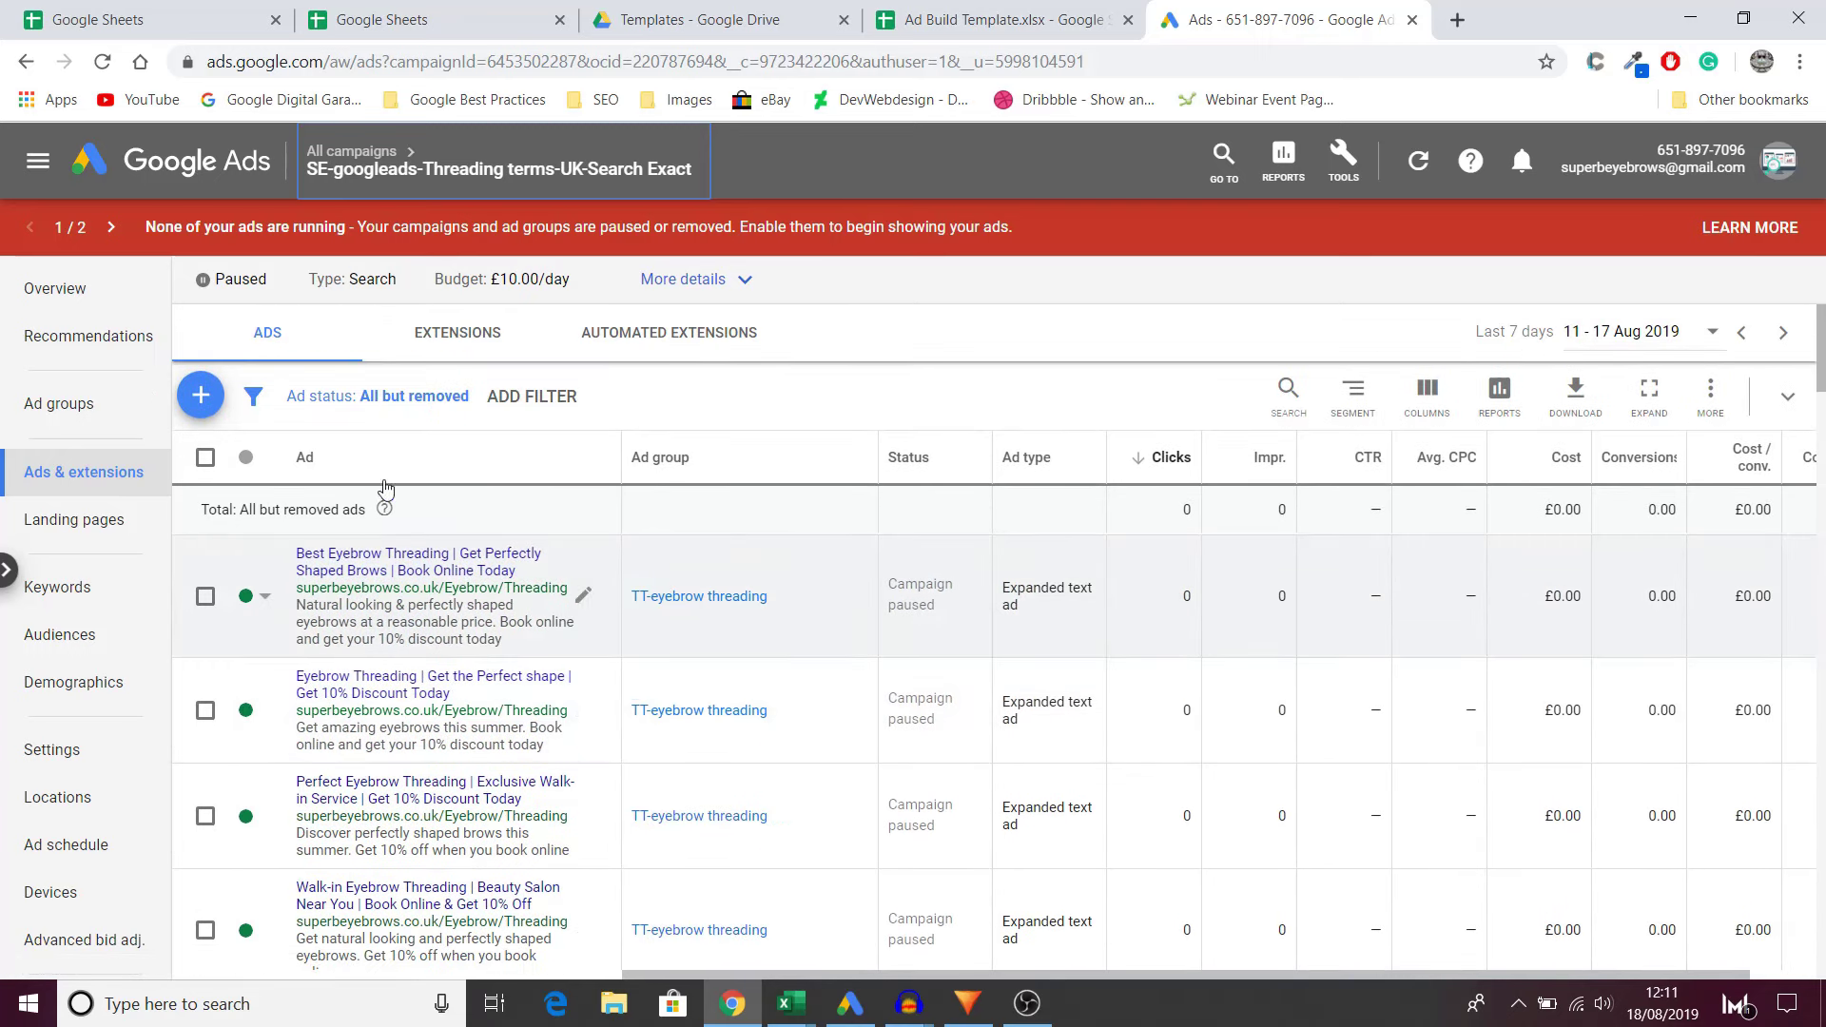
Step: Return to all campaigns and filter the ads list to campaign names containing "-thread", looking through the filtered ads
click(354, 152)
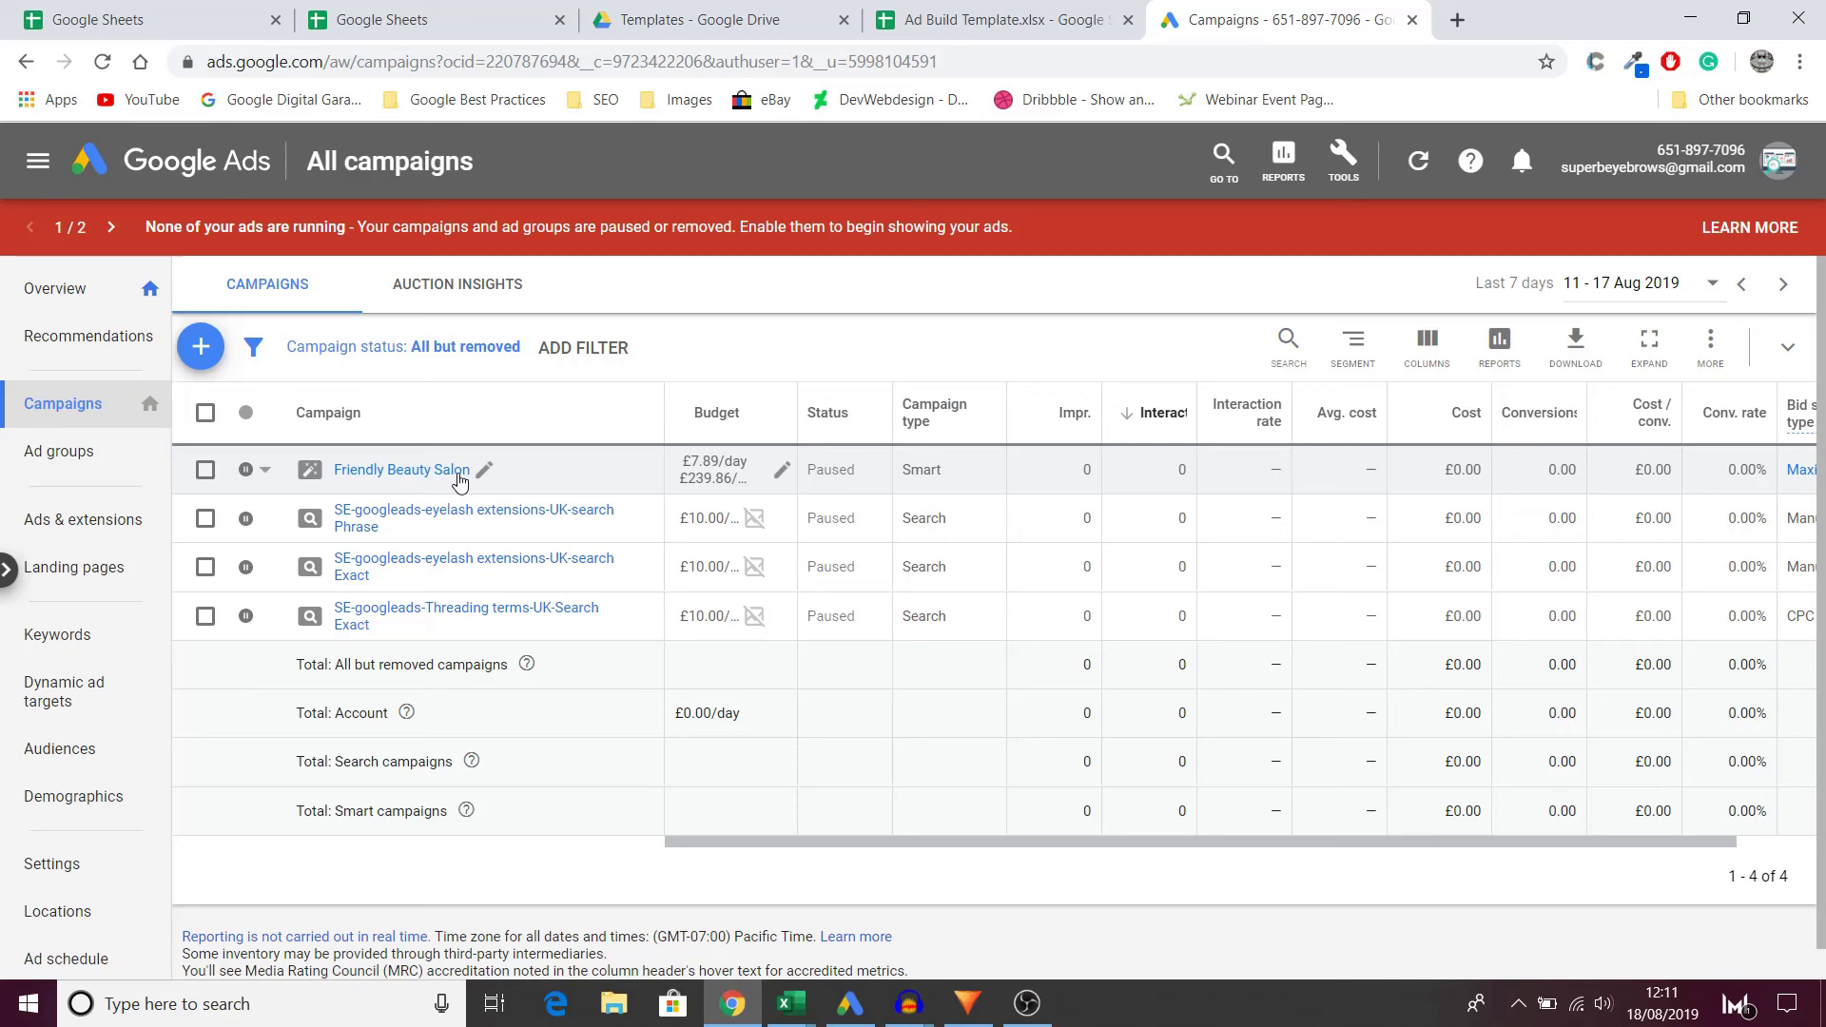
click(64, 522)
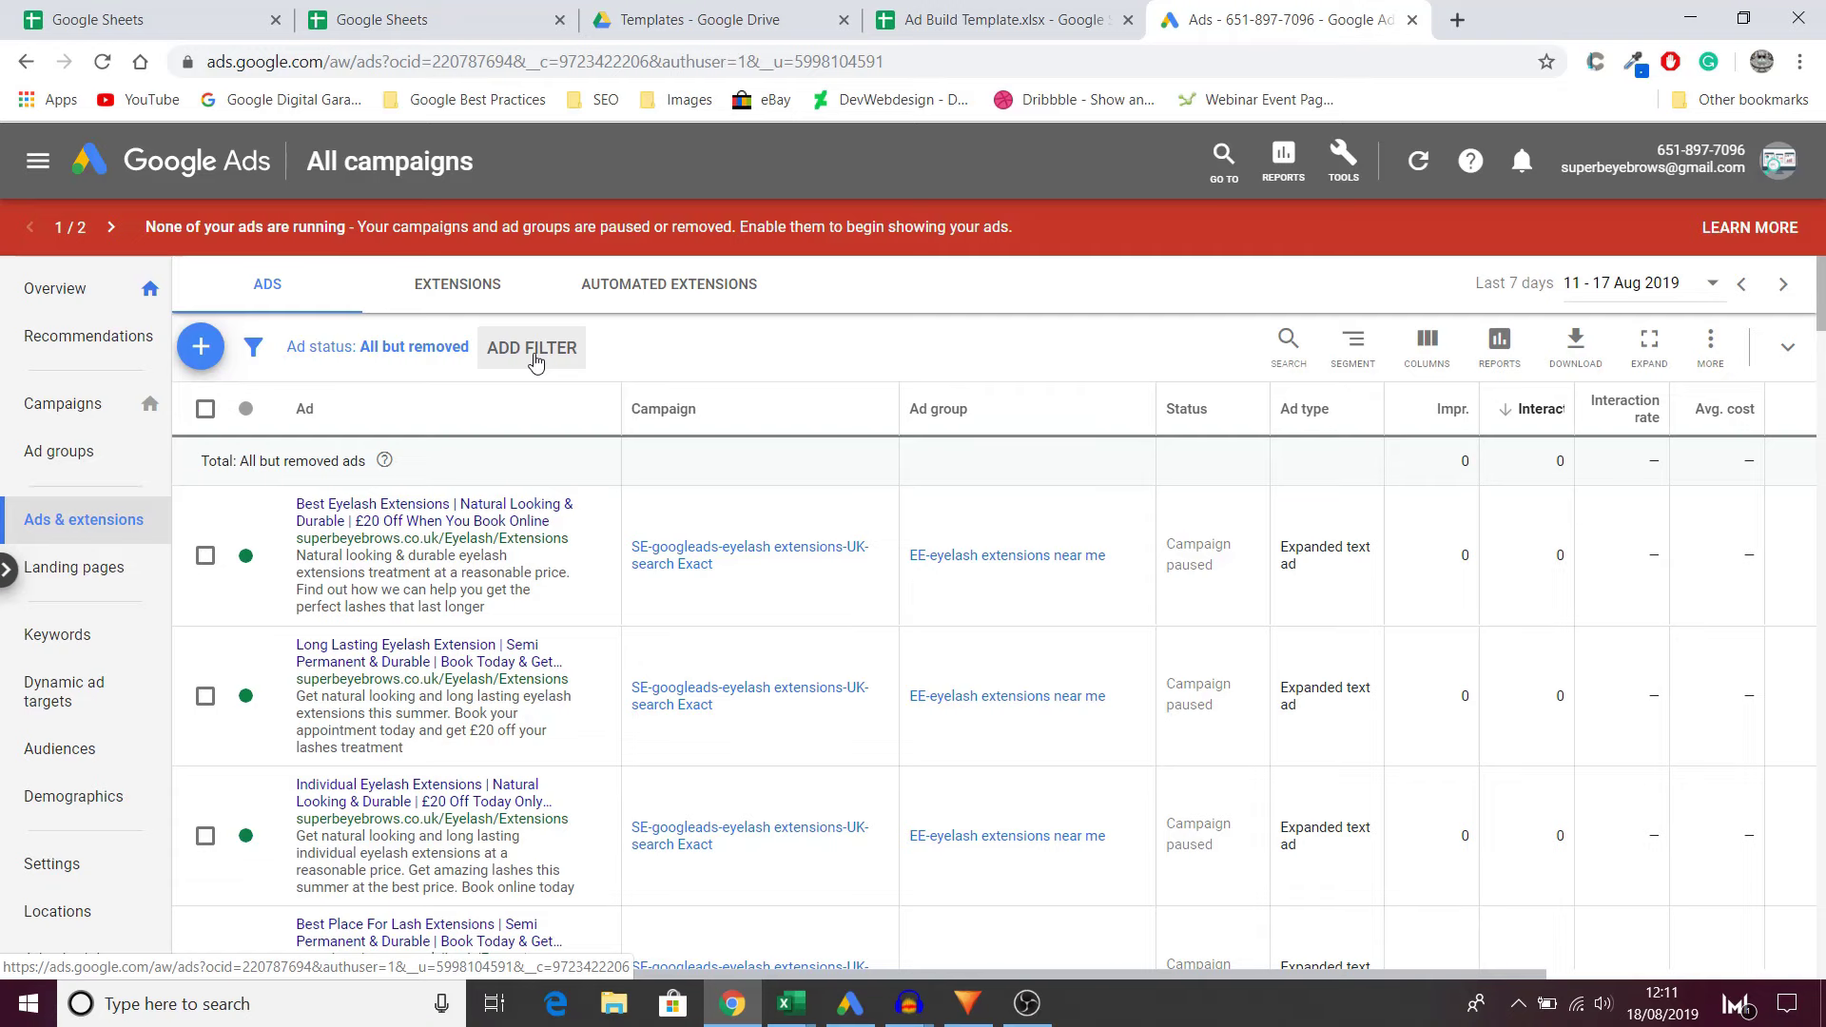
click(533, 348)
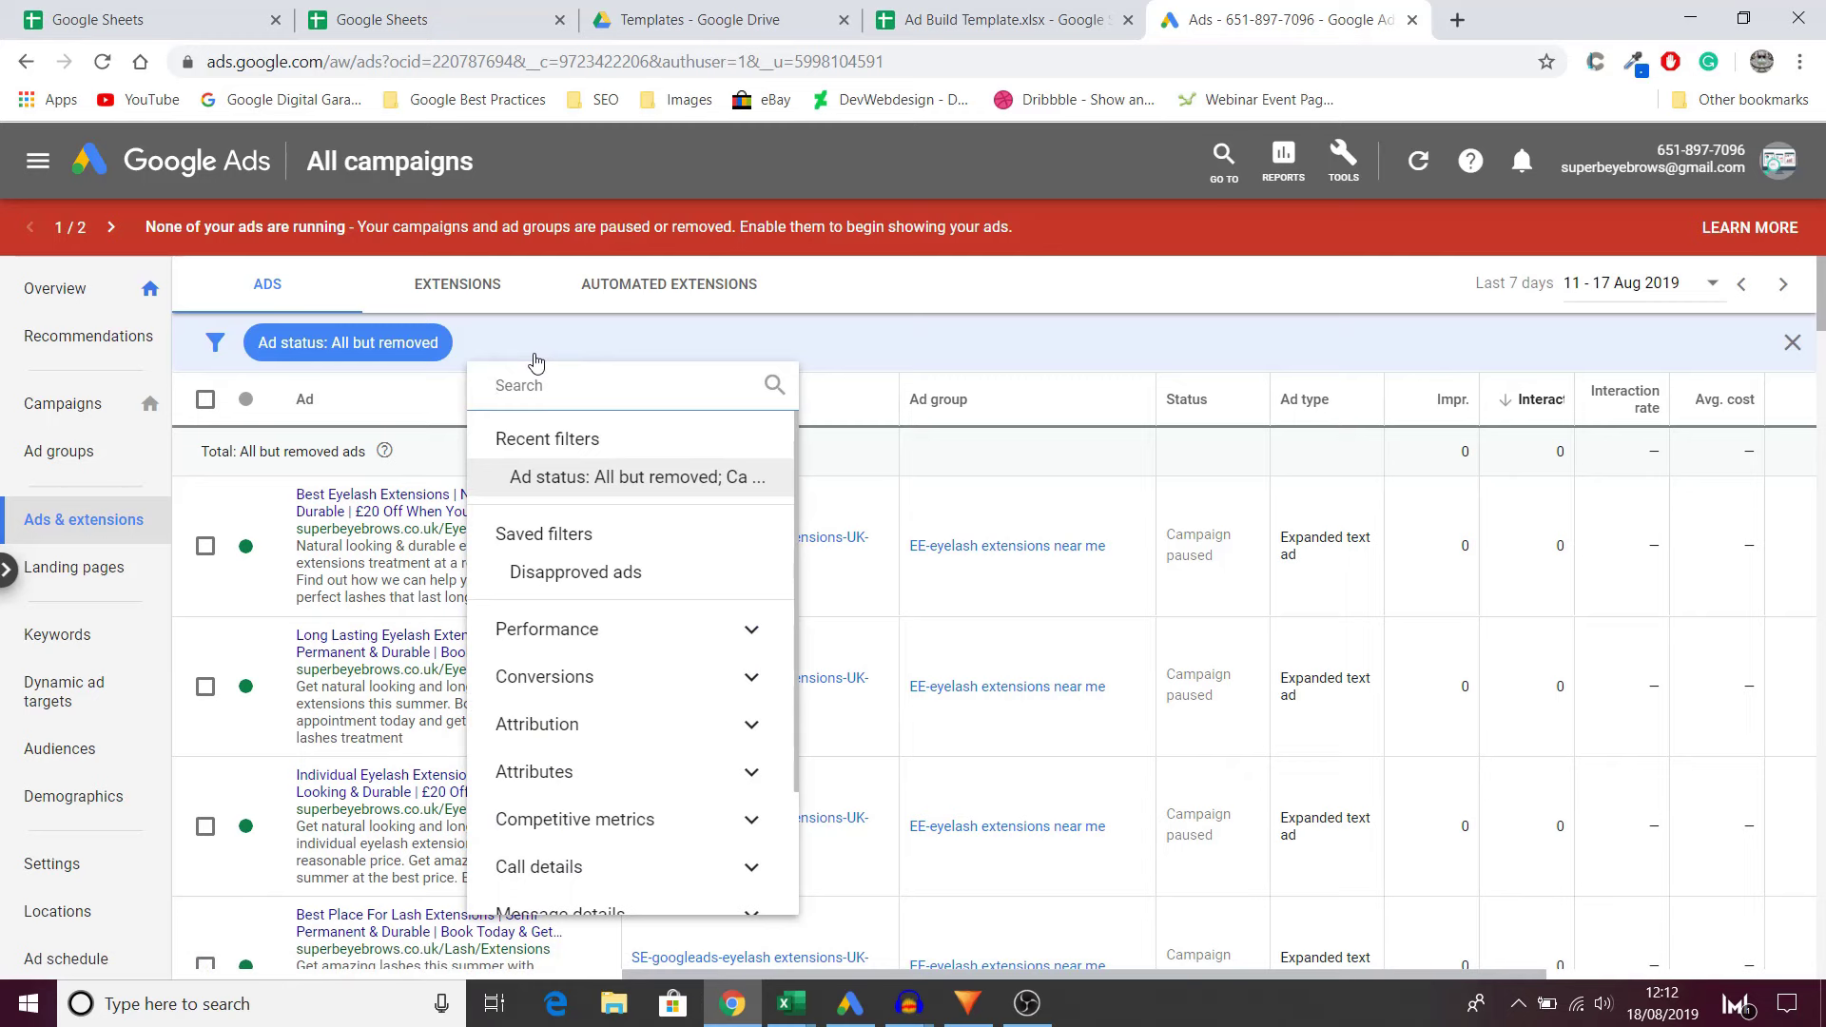
text(camp)
click(571, 471)
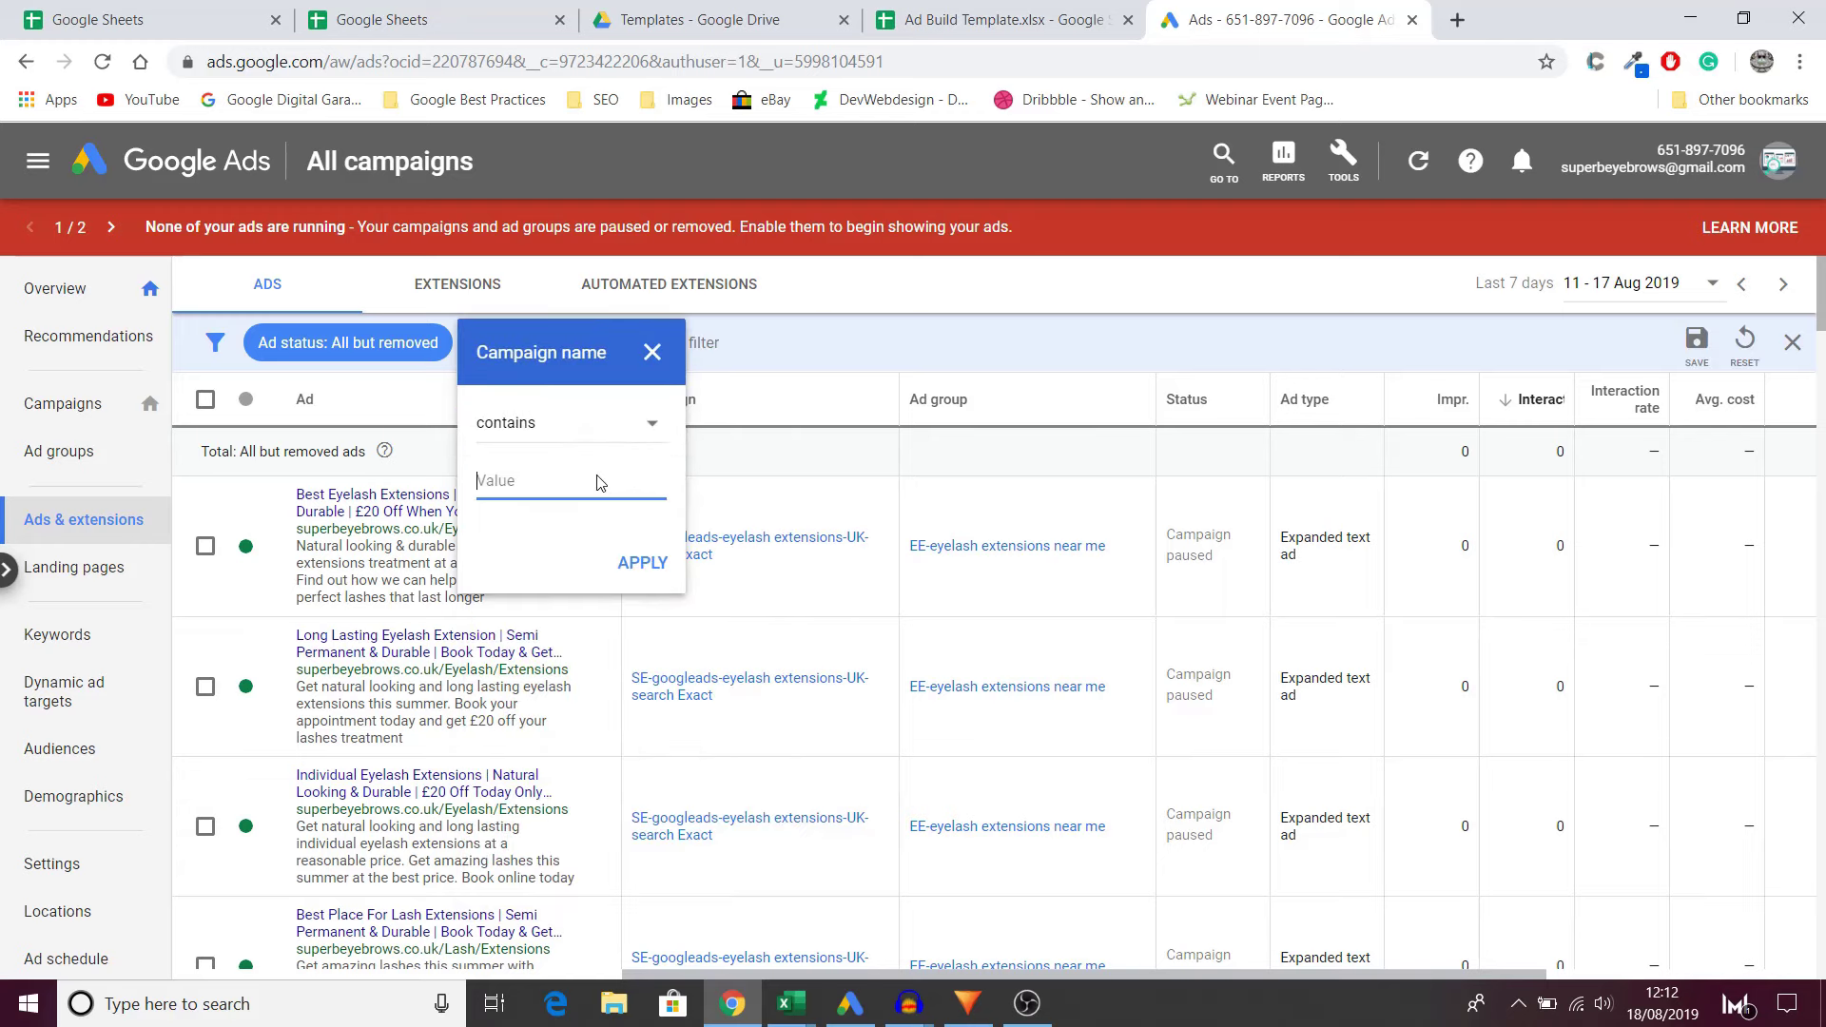
text(-thread)
click(633, 564)
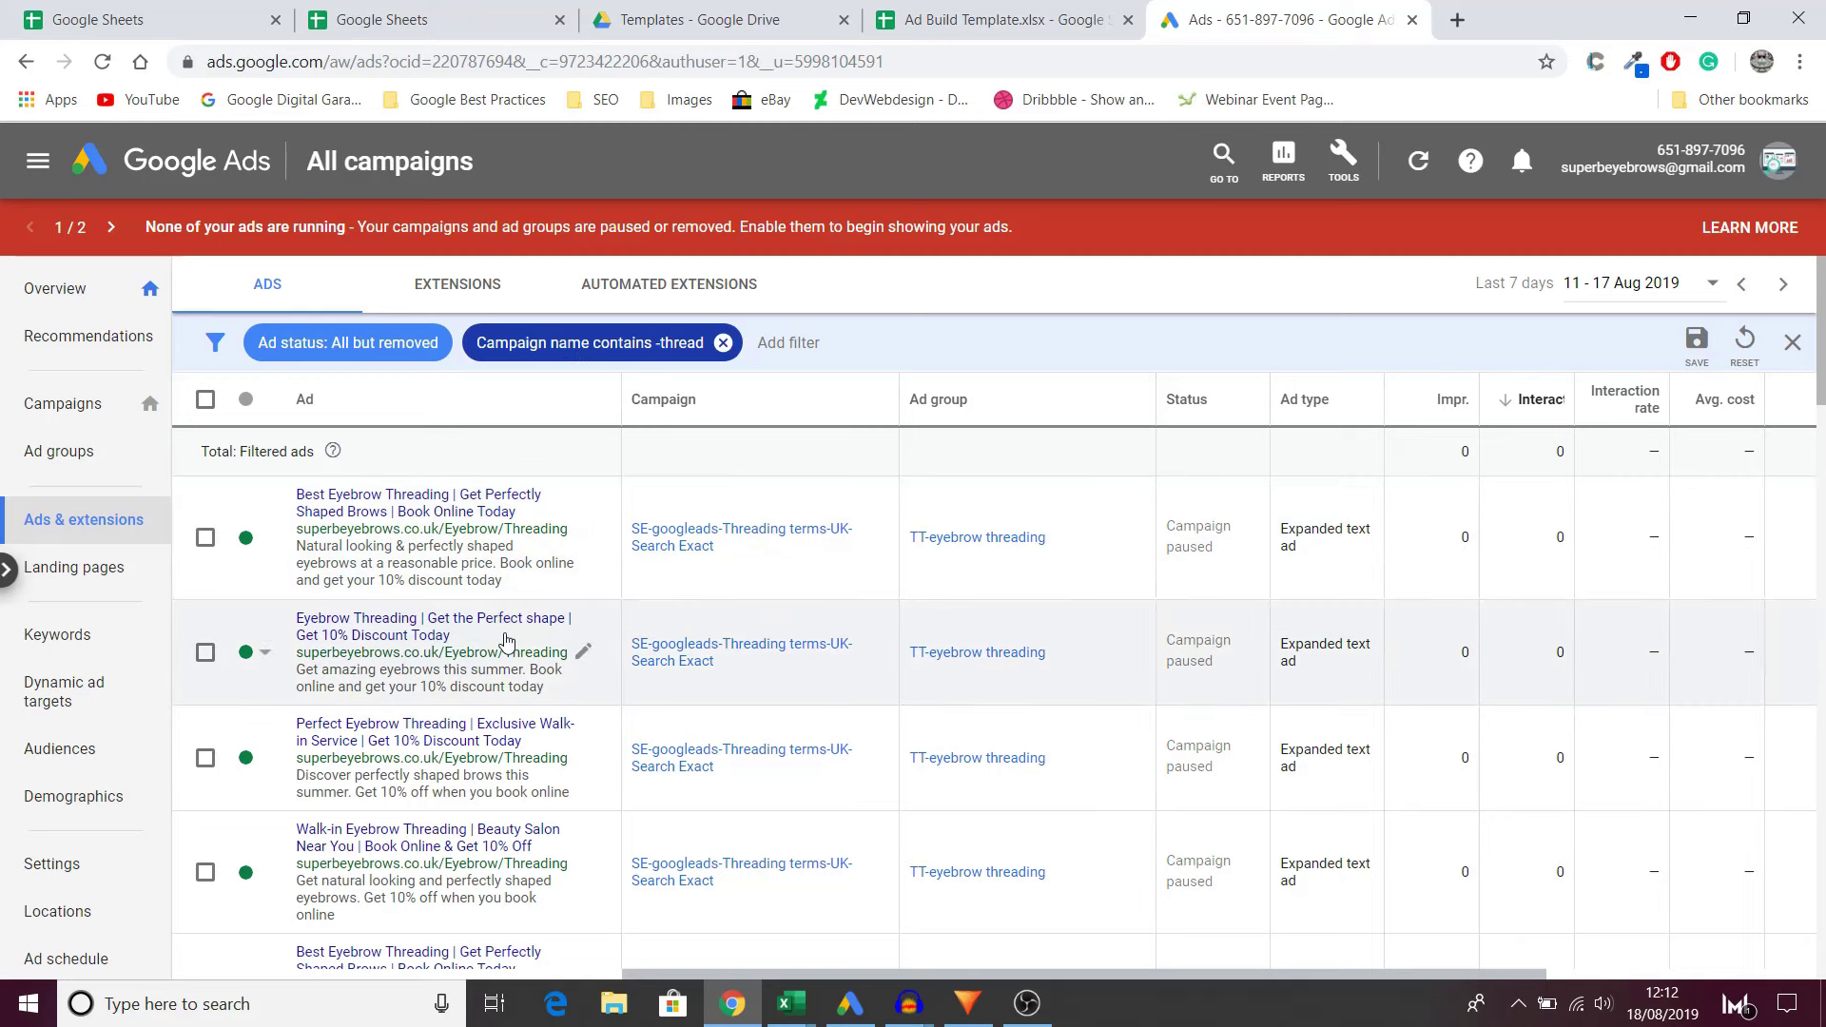
scroll(506, 642, down, 8)
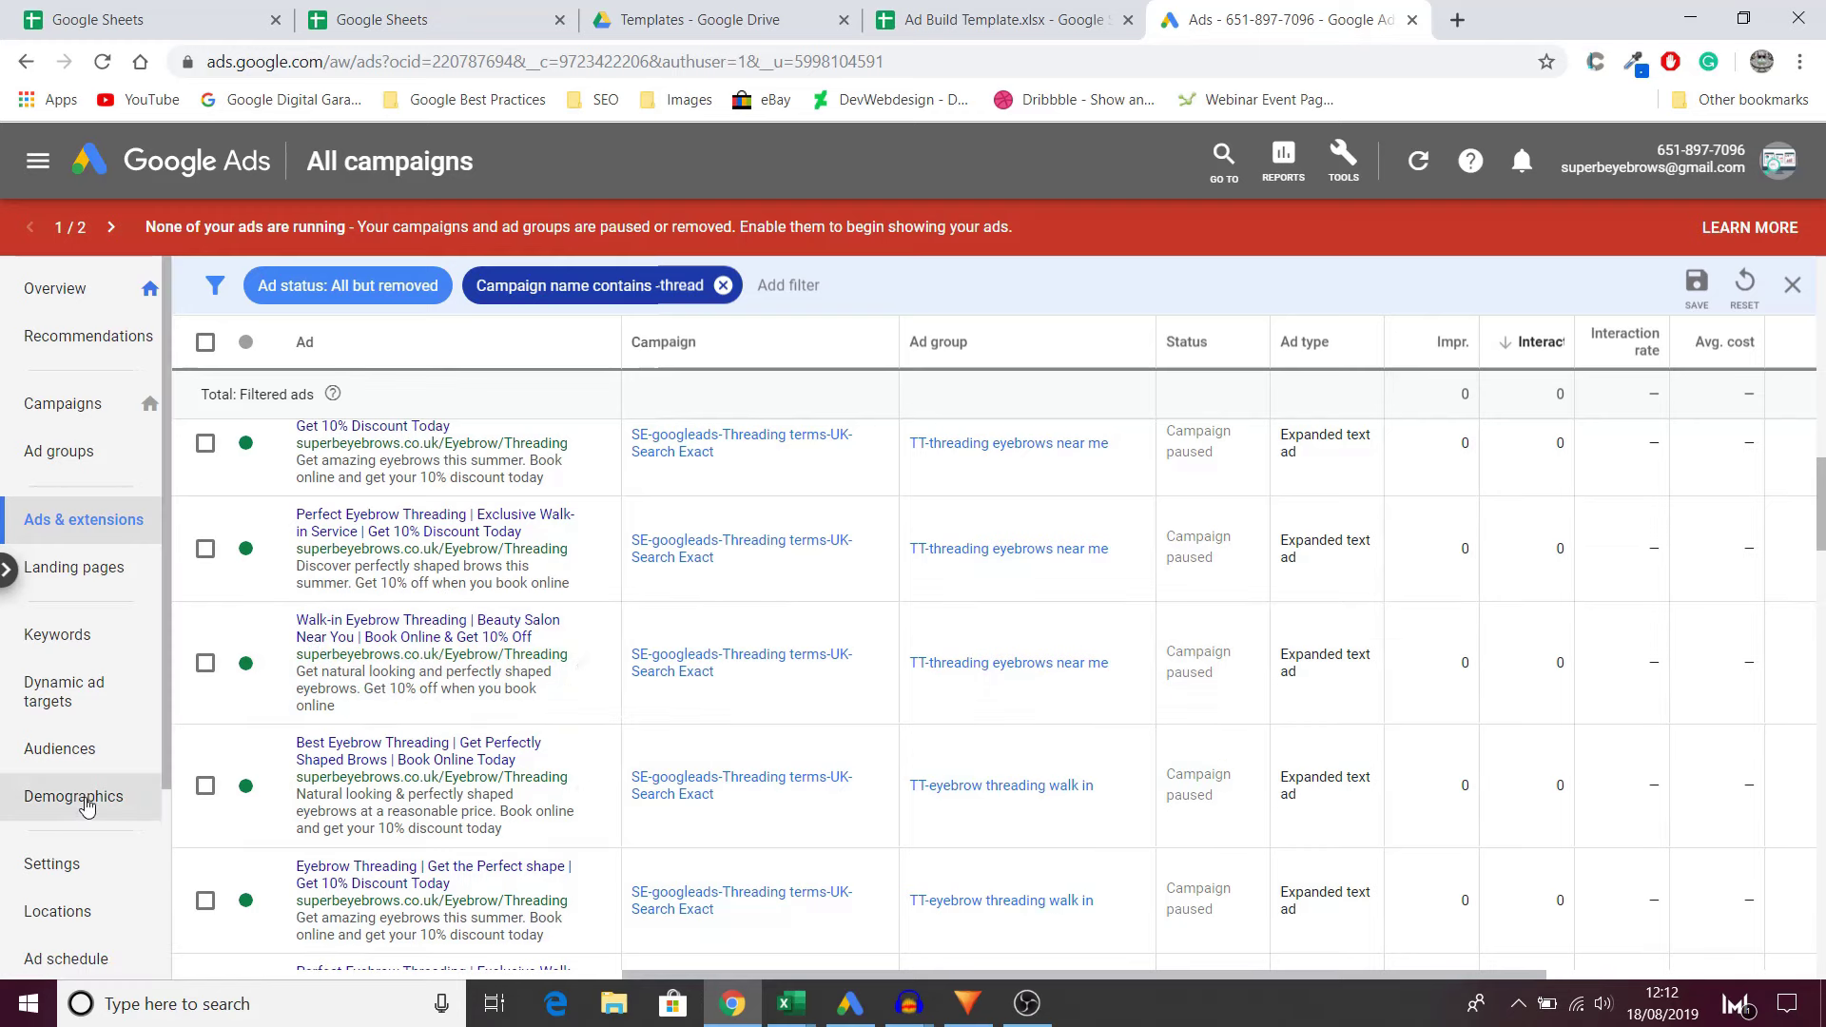
Step: Open the settings of the SE-googleads-Threading terms-UK-Search Exact campaign and expand its additional settings
click(73, 870)
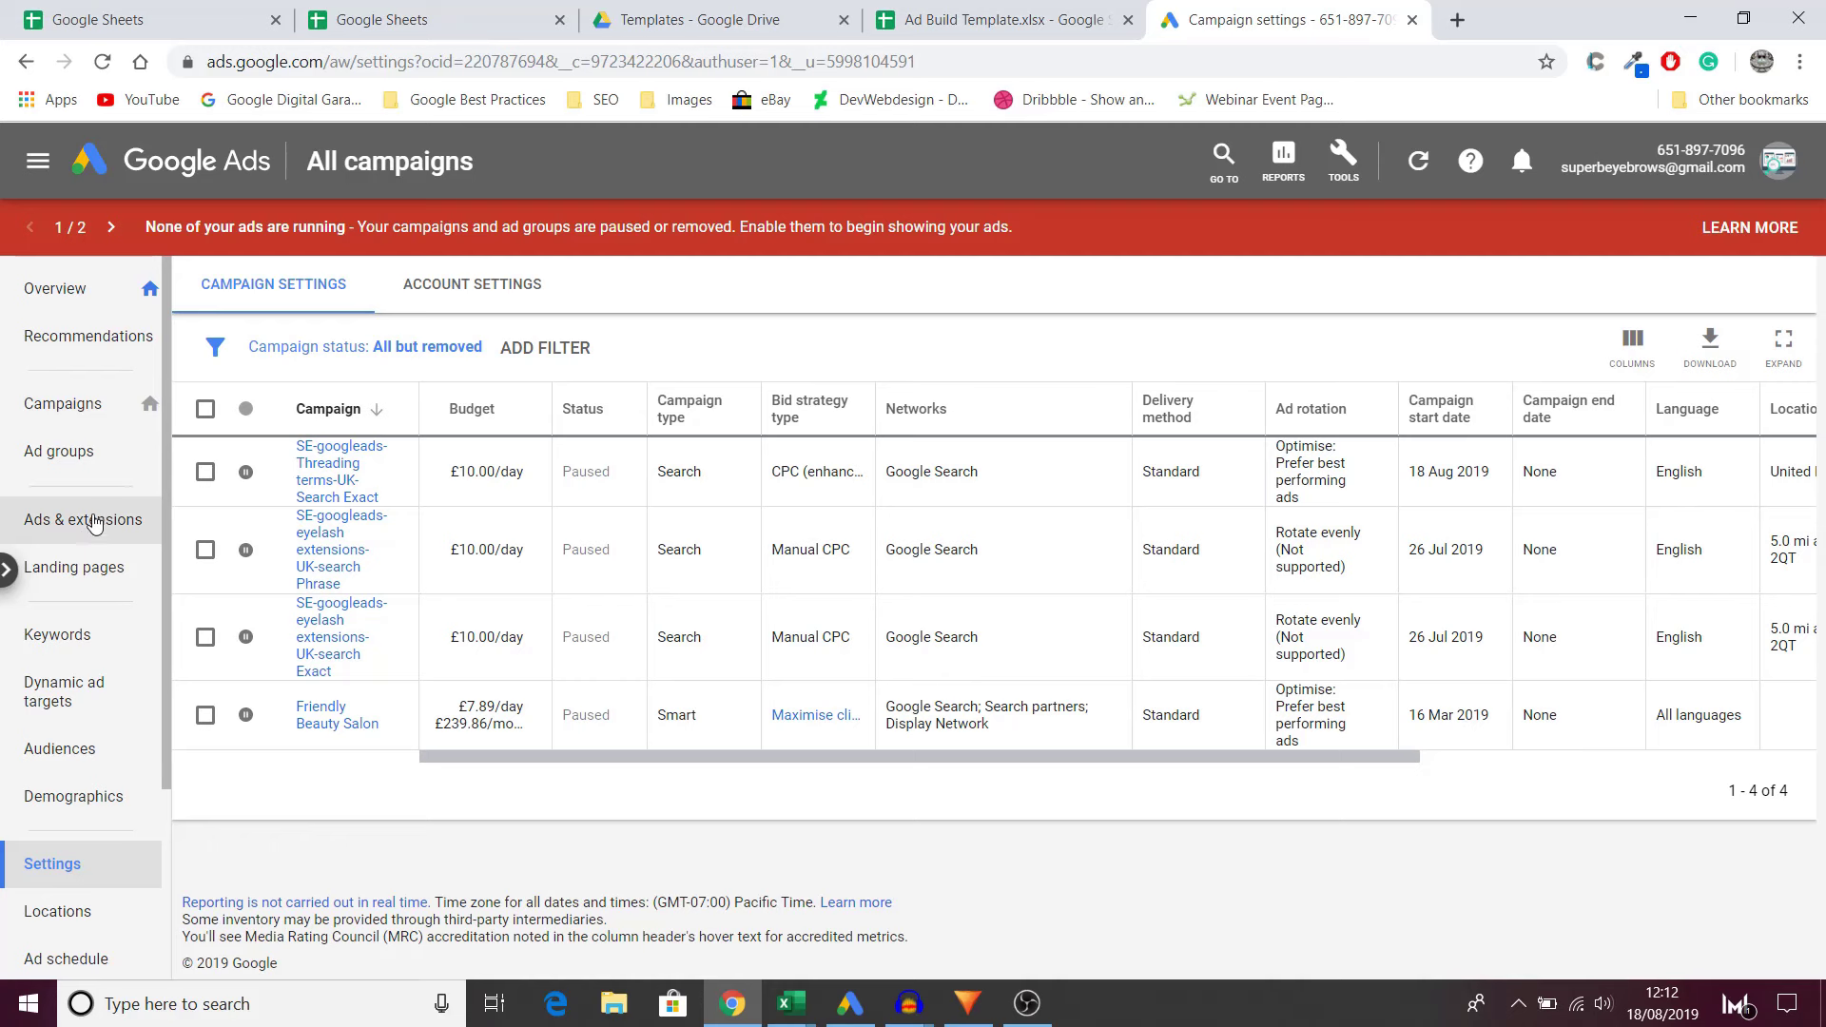
click(63, 406)
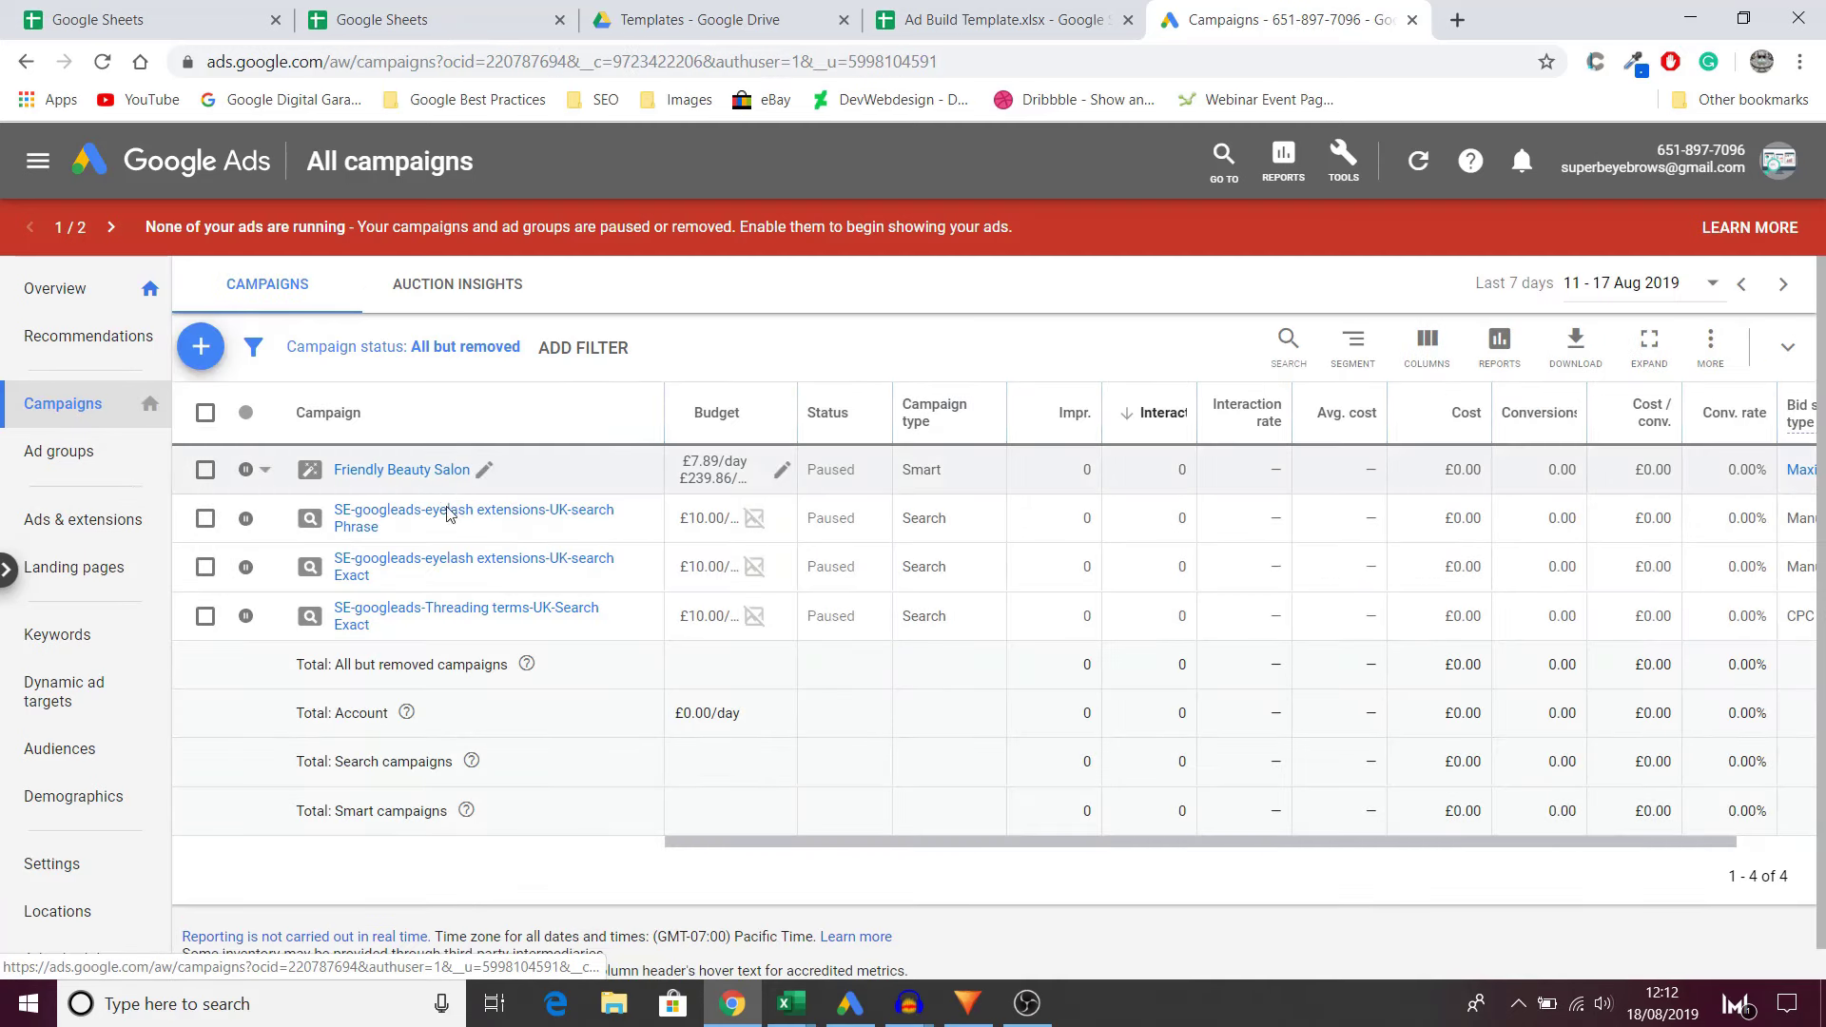
click(398, 611)
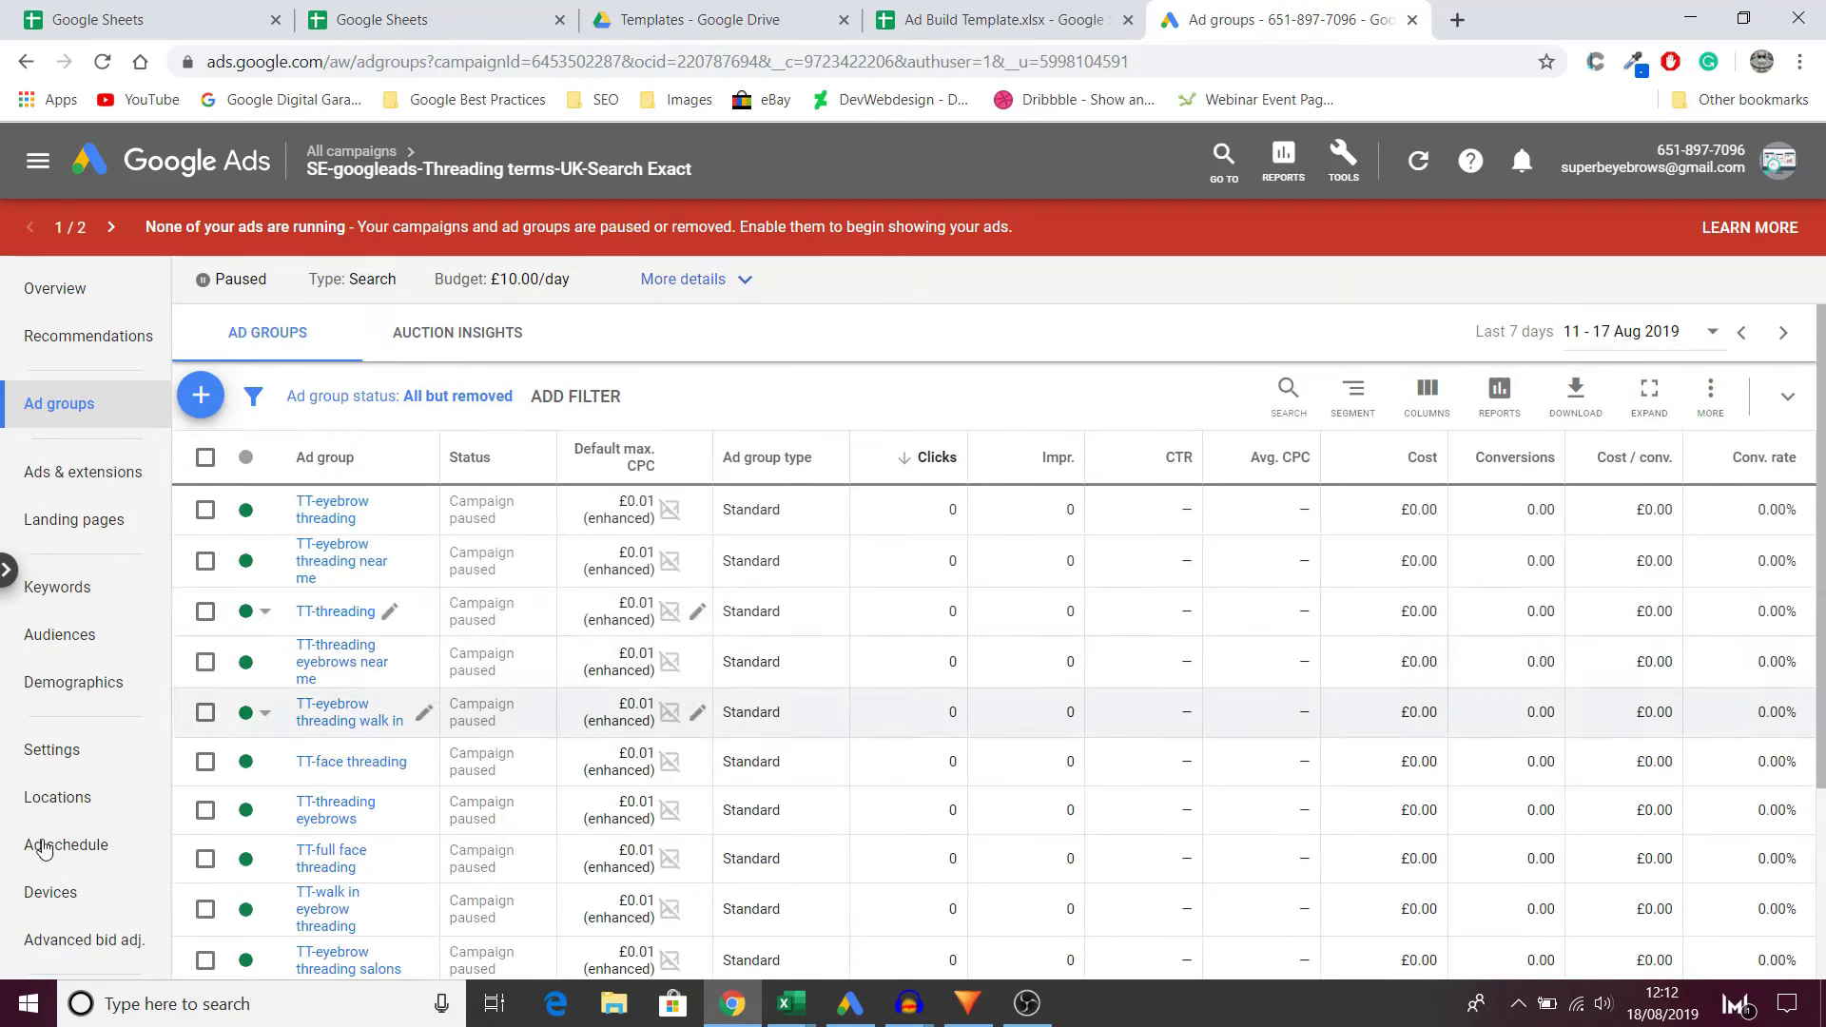
click(67, 750)
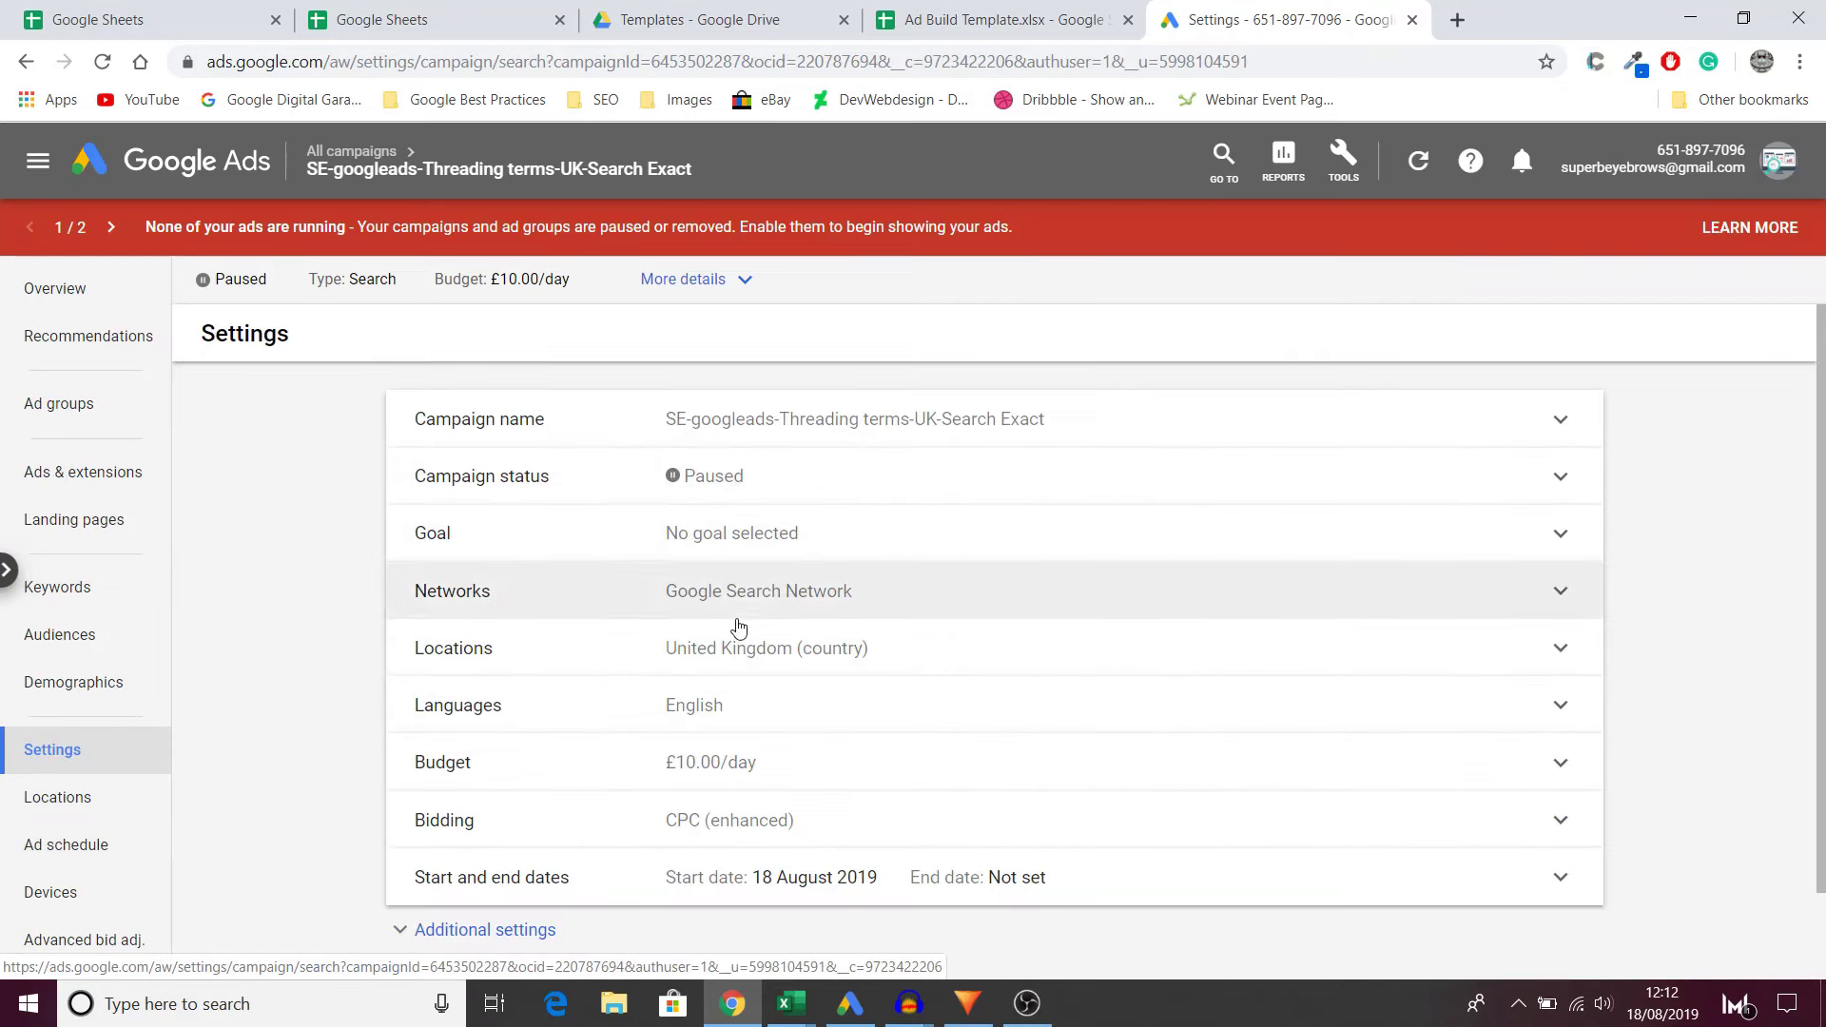
scroll(722, 684, down, 1)
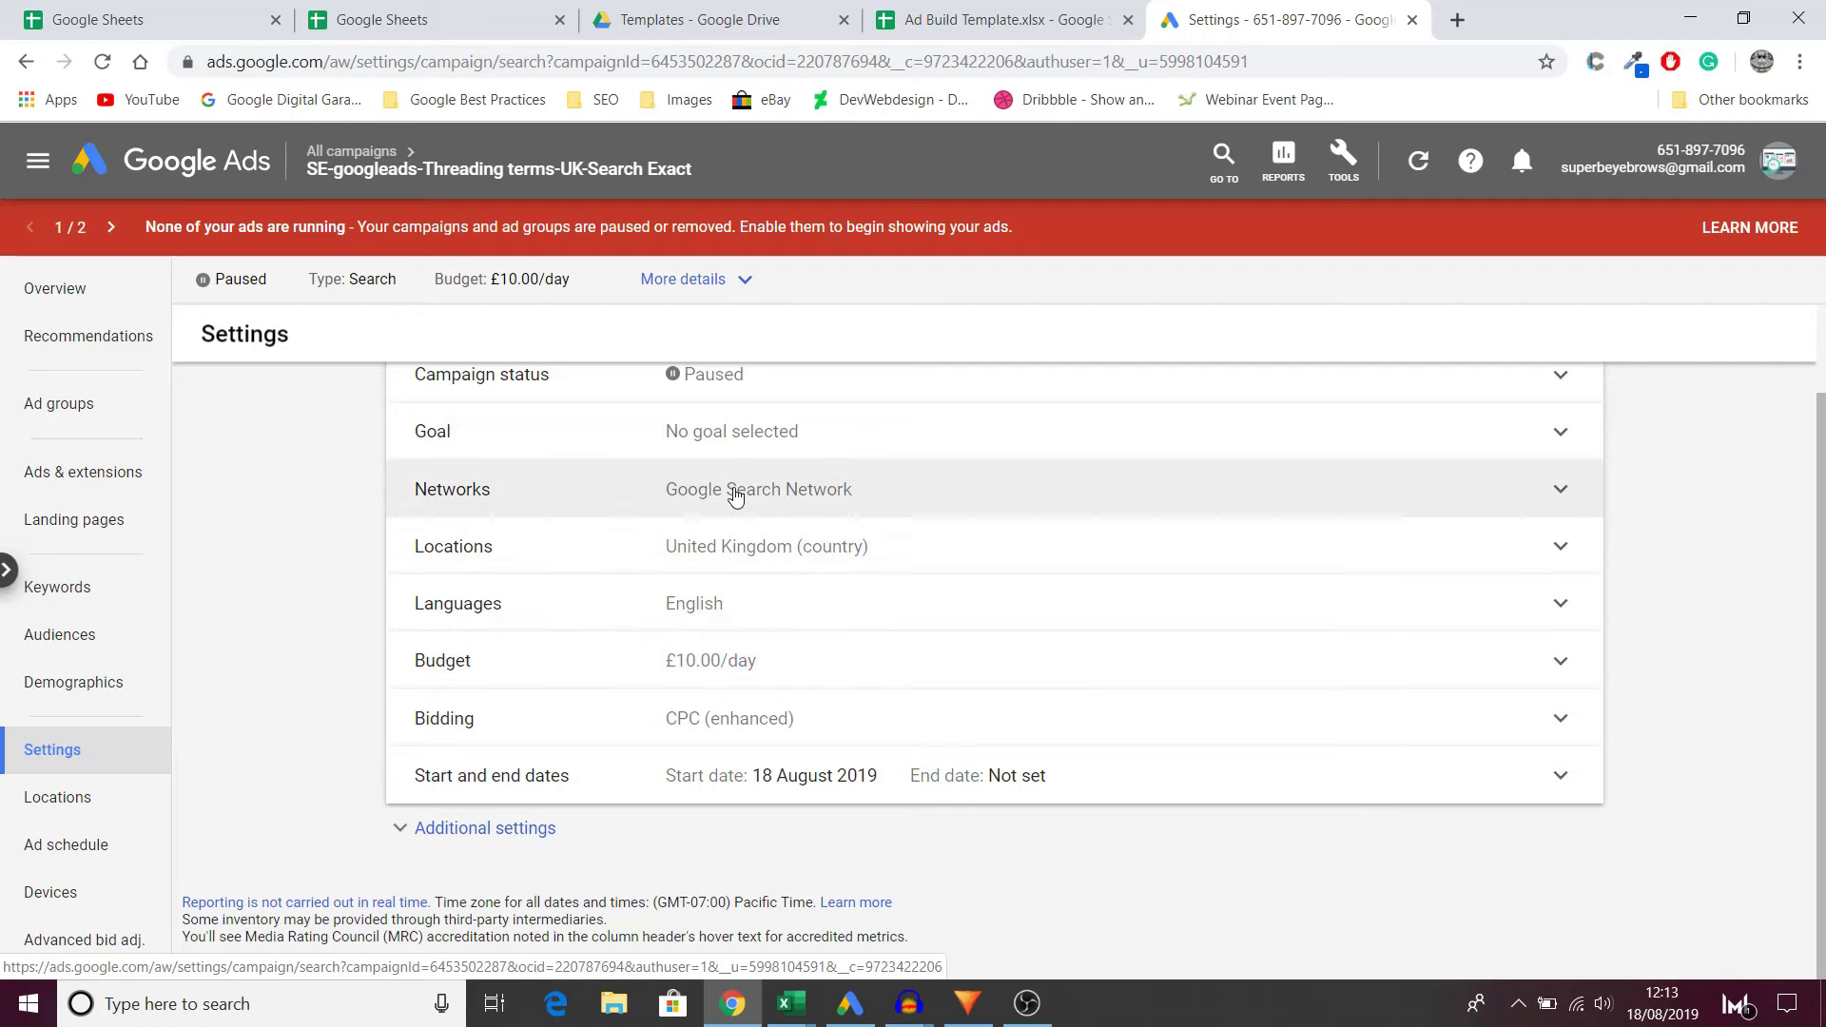
click(485, 829)
scroll(562, 738, down, 3)
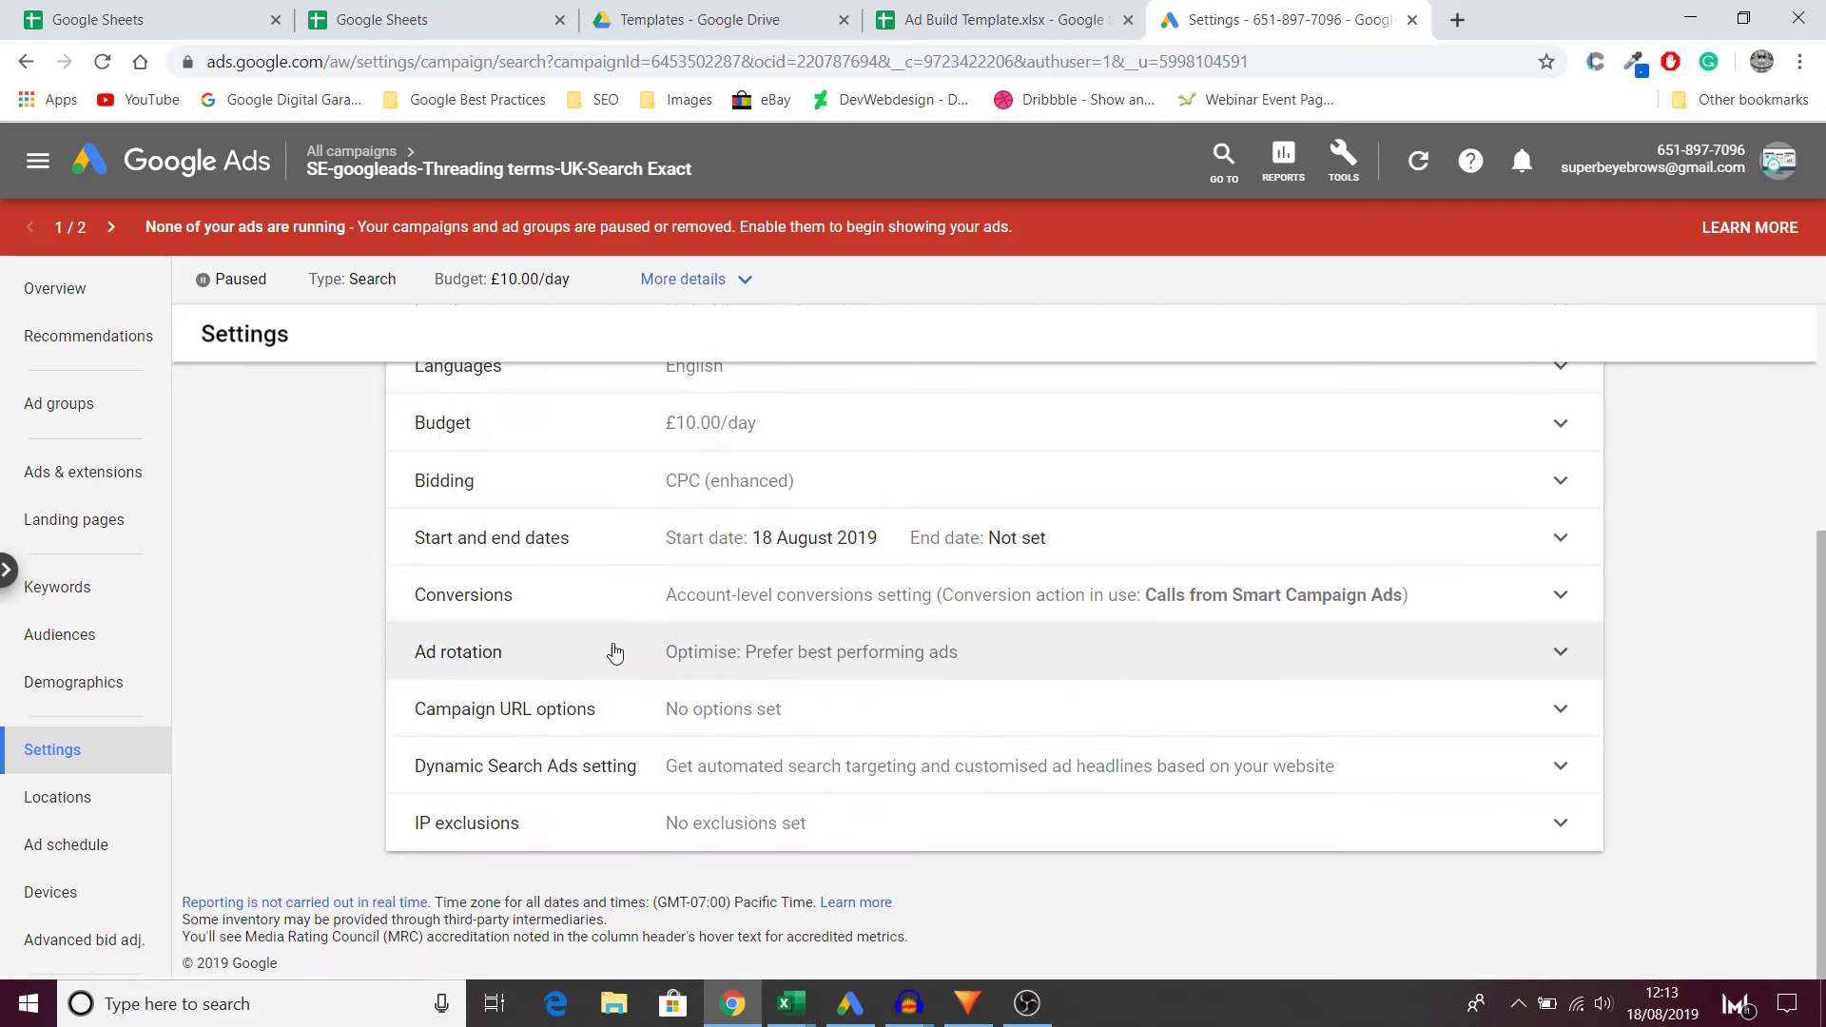
Step: Turn off Enhanced CPC in the campaign's bidding settings, leaving plain Manual CPC, and save the change
click(685, 483)
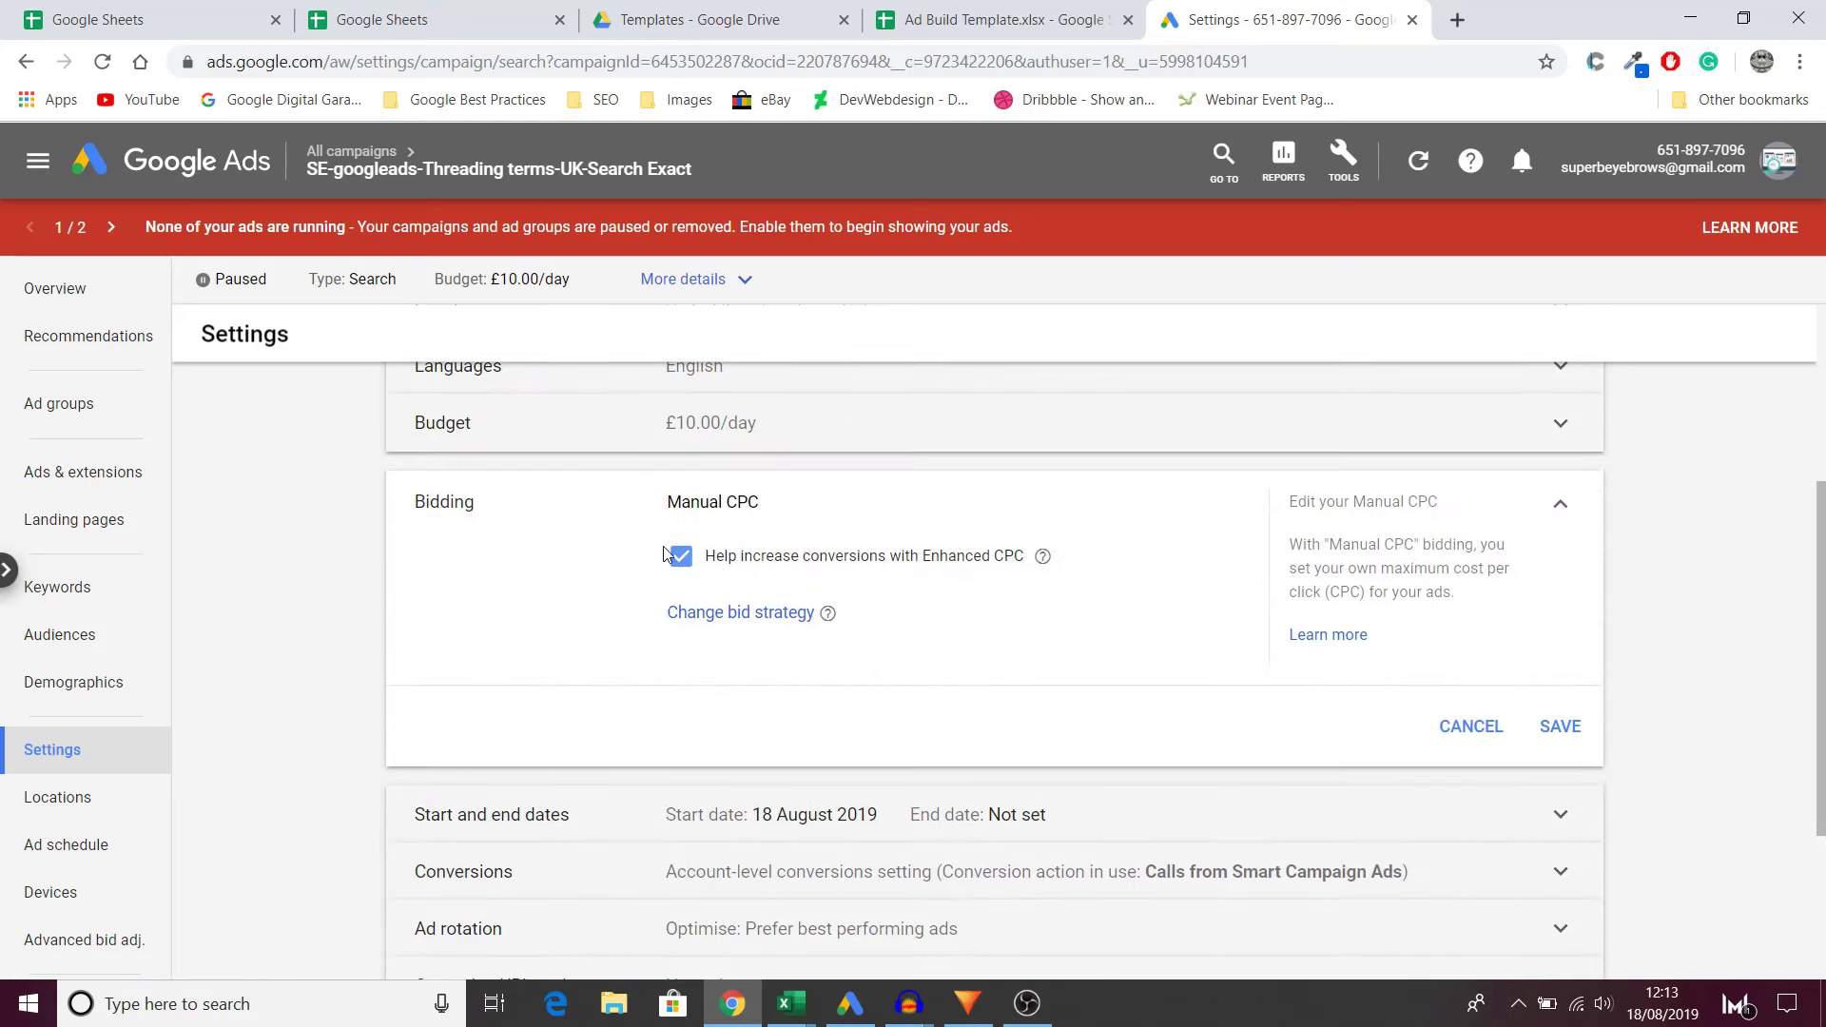
click(679, 556)
click(1560, 726)
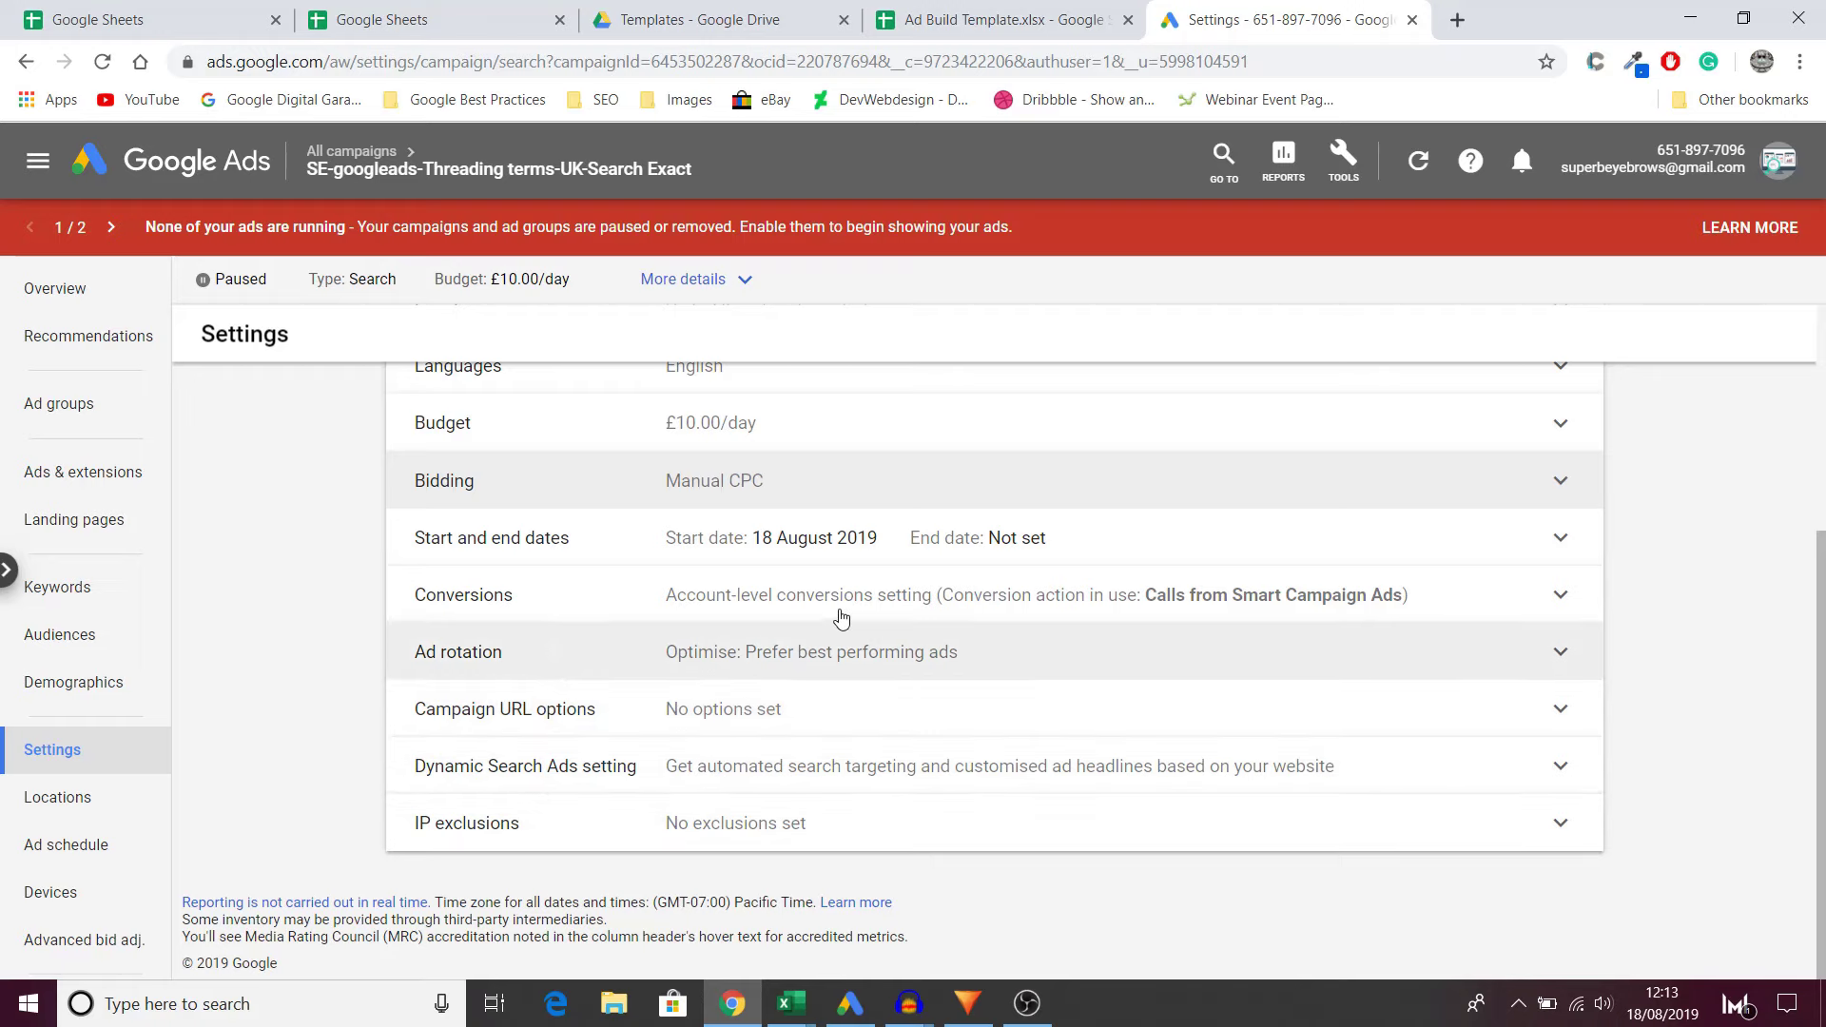
scroll(510, 713, up, 4)
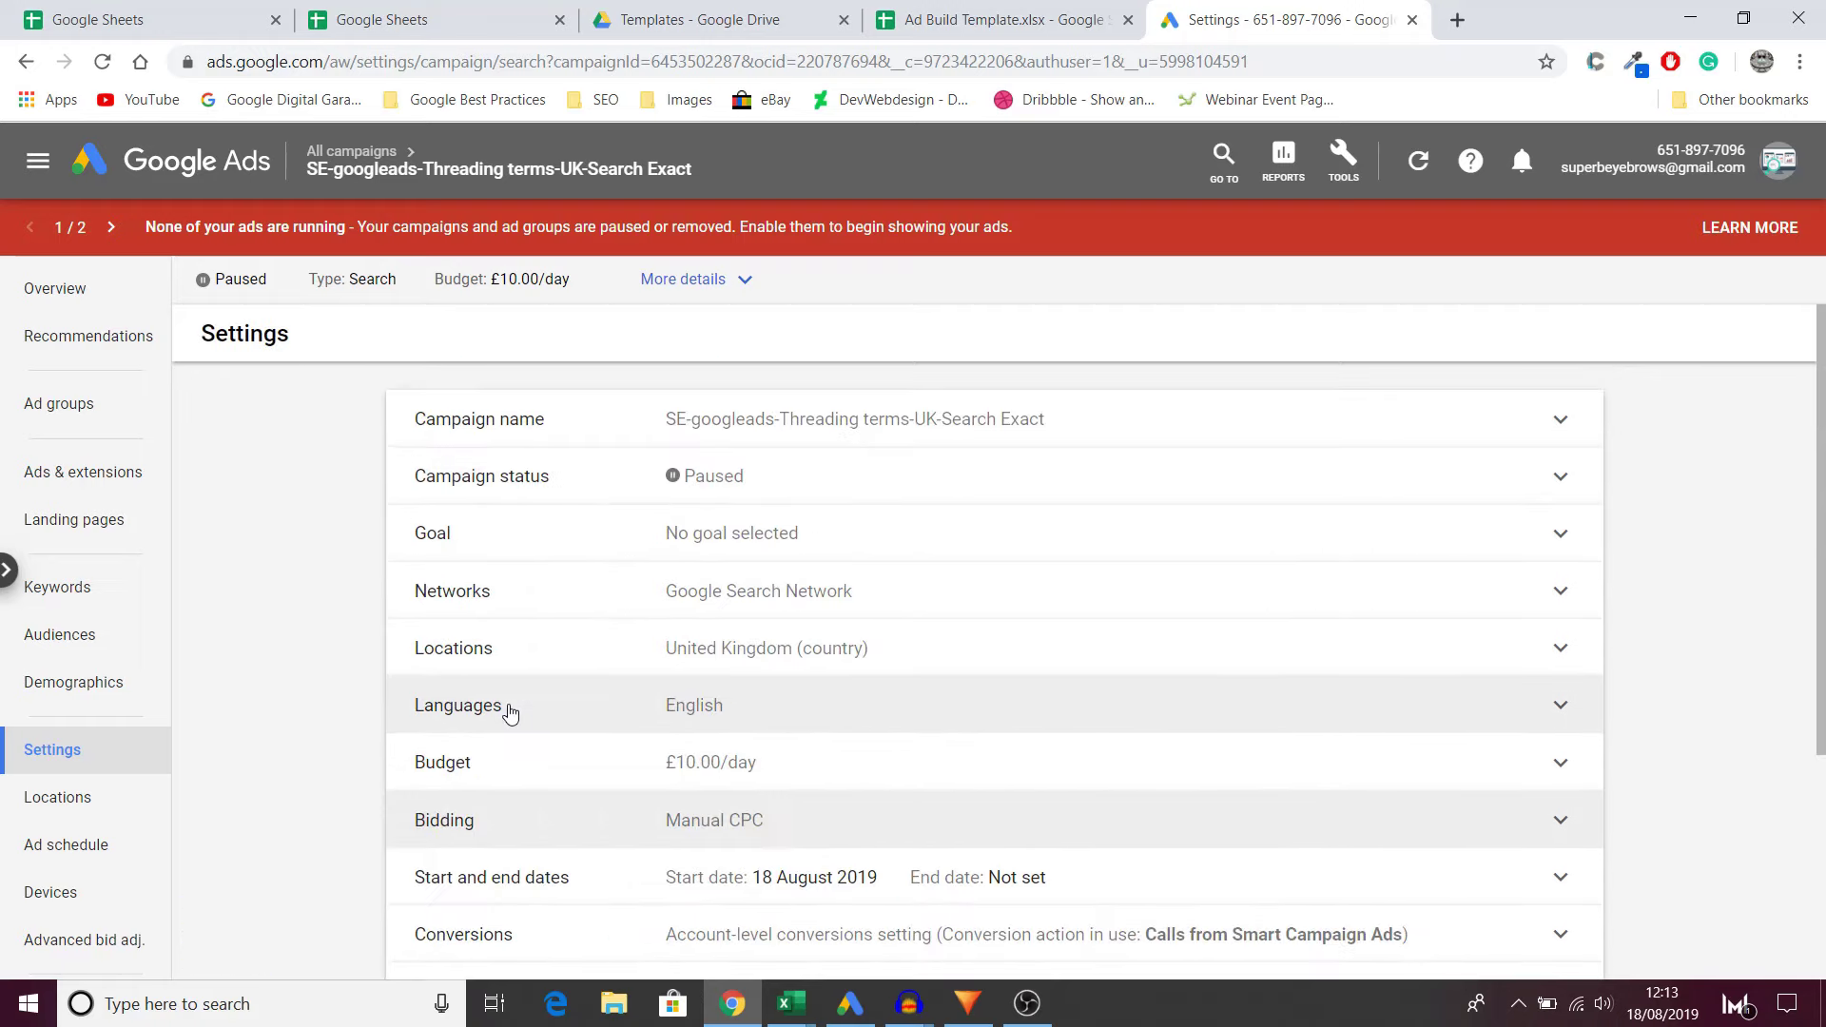